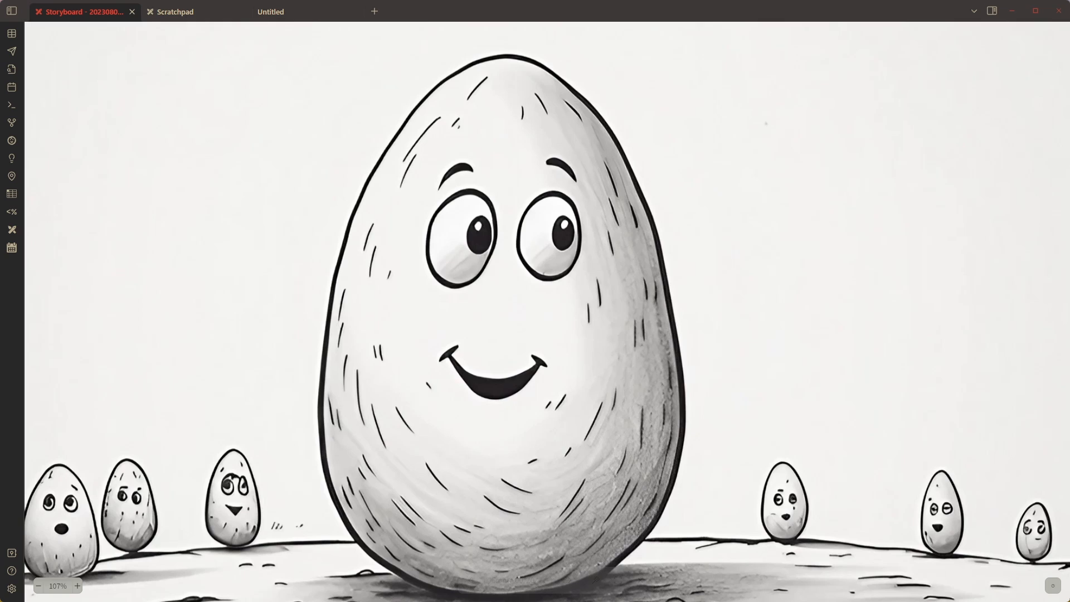
Step: Switch from the storyboard to the Scratchpad drawing and copy the full Wrist-diameter, Male data text
{"action": "key", "text": "Right"}
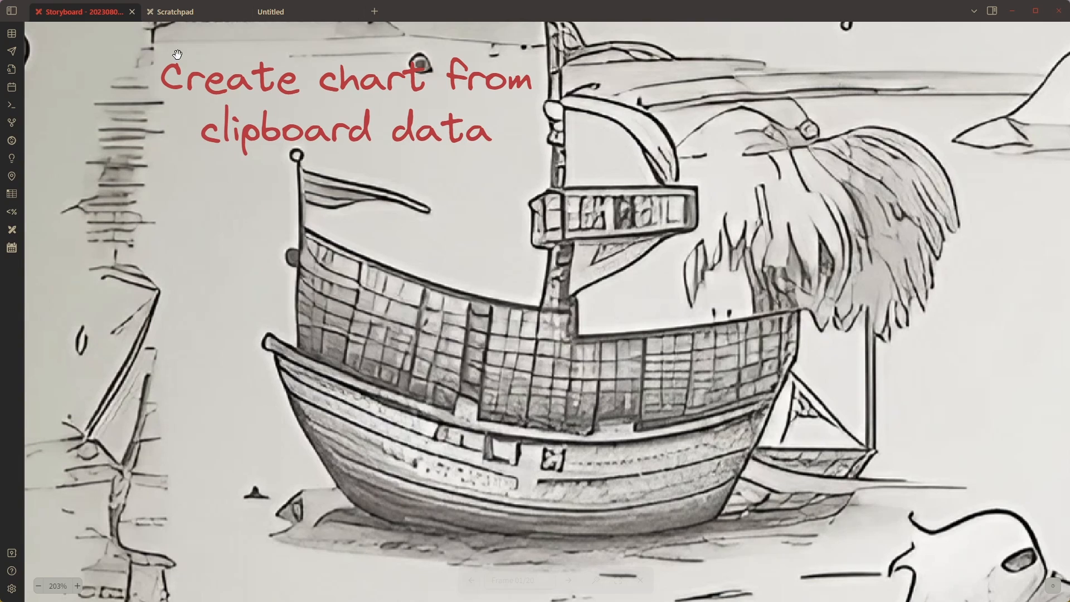
{"action": "left_click", "coordinate": [171, 12]}
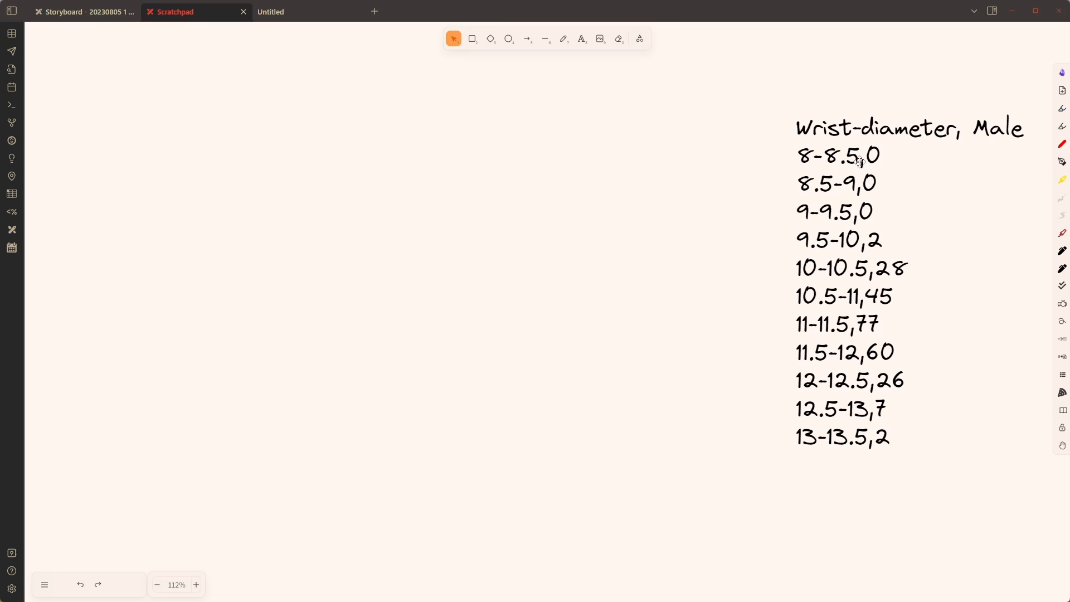
{"action": "left_click", "coordinate": [854, 277]}
{"action": "double_click", "coordinate": [852, 275]}
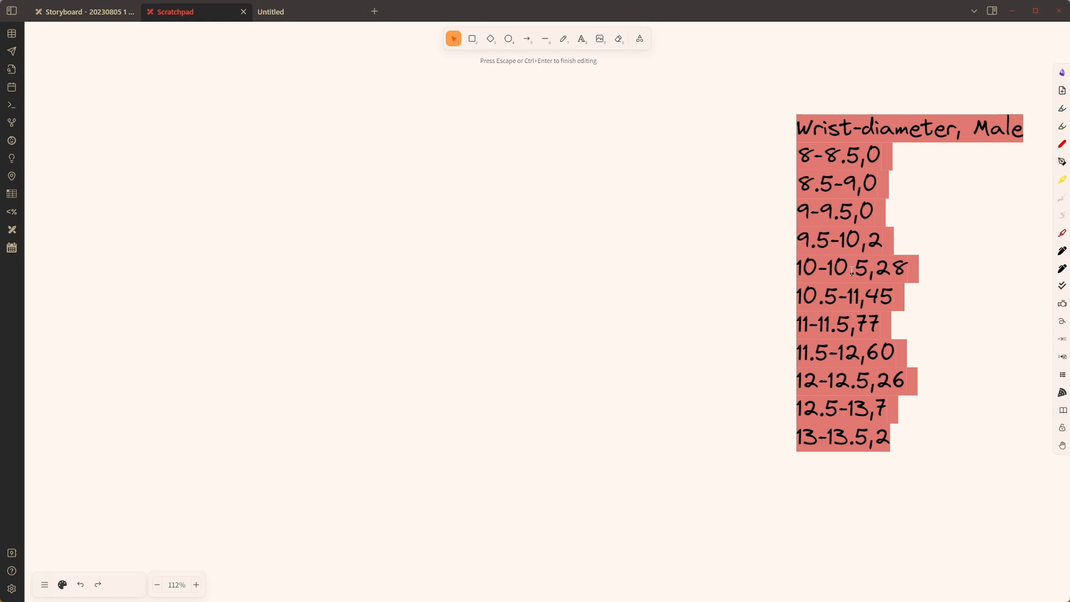
{"action": "left_click", "coordinate": [524, 458]}
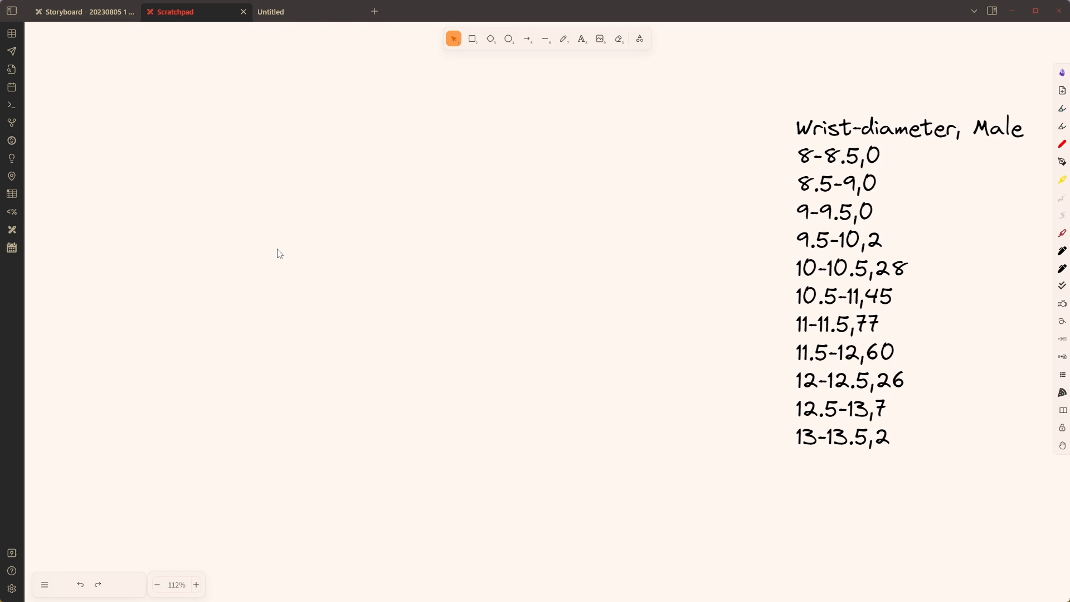
Step: Paste the copied data as a bar chart and place it in the empty area to the upper left of the data text
{"action": "key", "text": "ctrl+v"}
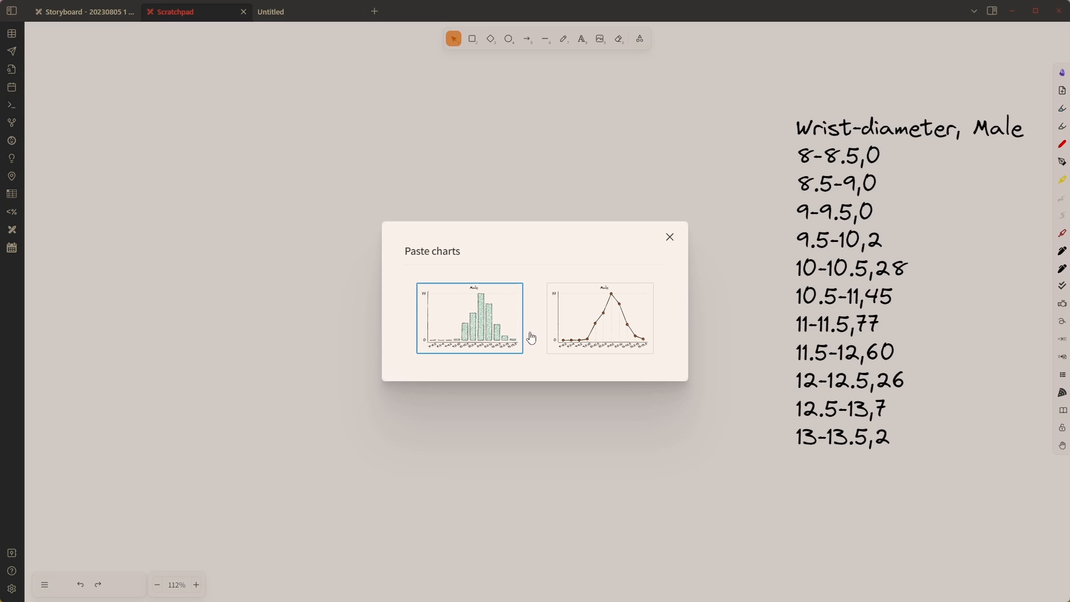
{"action": "left_click", "coordinate": [477, 318]}
{"action": "left_click_drag", "start_coordinate": [477, 317], "coordinate": [384, 227]}
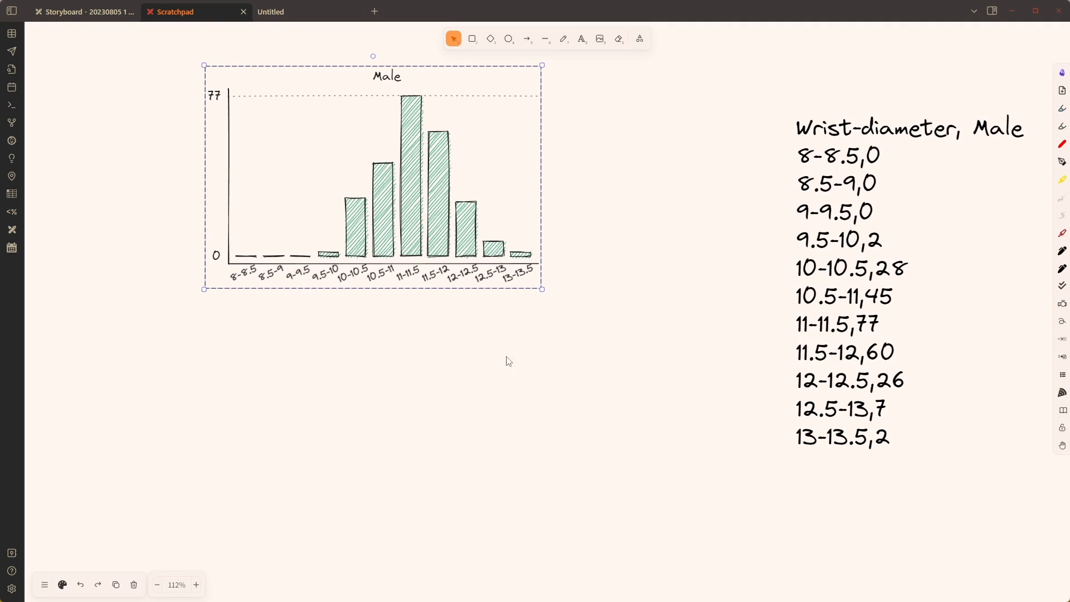
Step: Paste the same data as a line chart, place it directly below the bar chart, and deselect it
{"action": "left_click", "coordinate": [520, 454]}
{"action": "key", "text": "ctrl+v"}
{"action": "left_click", "coordinate": [597, 336]}
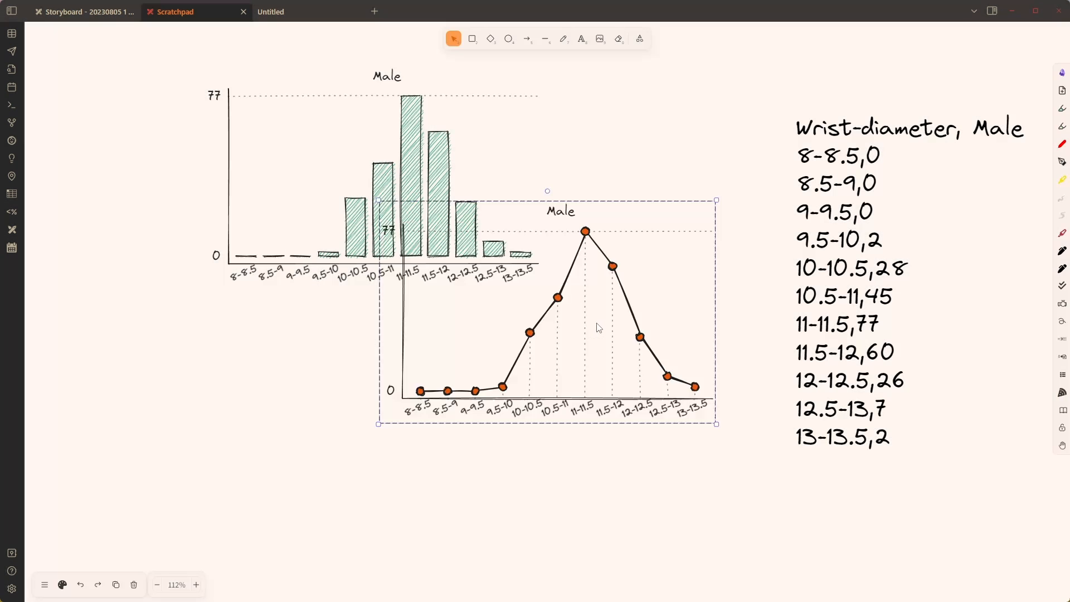
{"action": "left_click_drag", "start_coordinate": [597, 327], "coordinate": [429, 431]}
{"action": "left_click", "coordinate": [569, 426]}
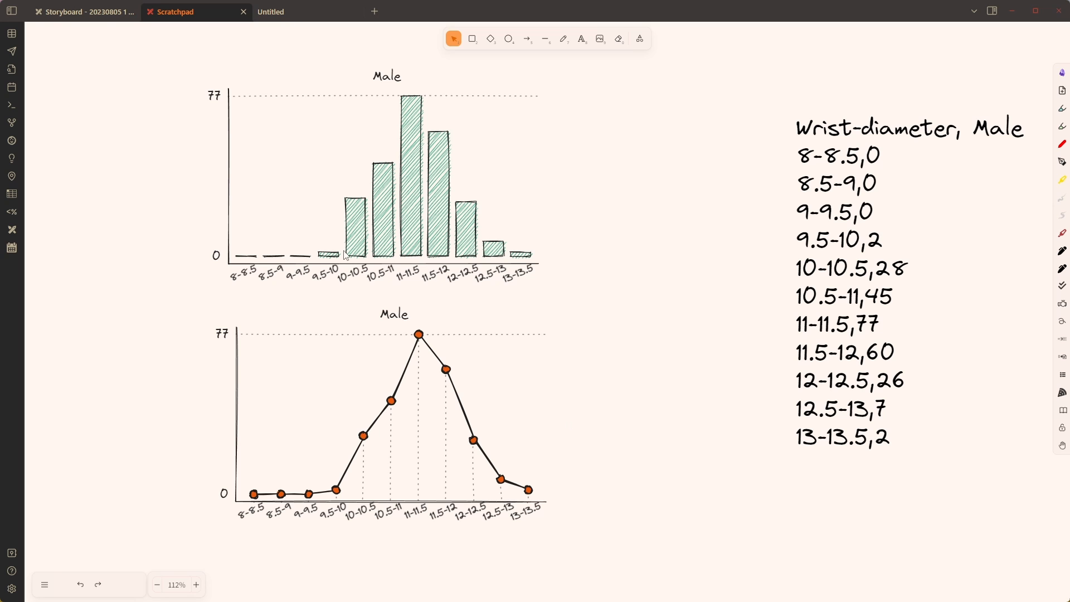
Step: Advance the storyboard presentation to the Script library frame, and return to the Scratchpad drawing
{"action": "left_click", "coordinate": [78, 11]}
{"action": "key", "text": "Right"}
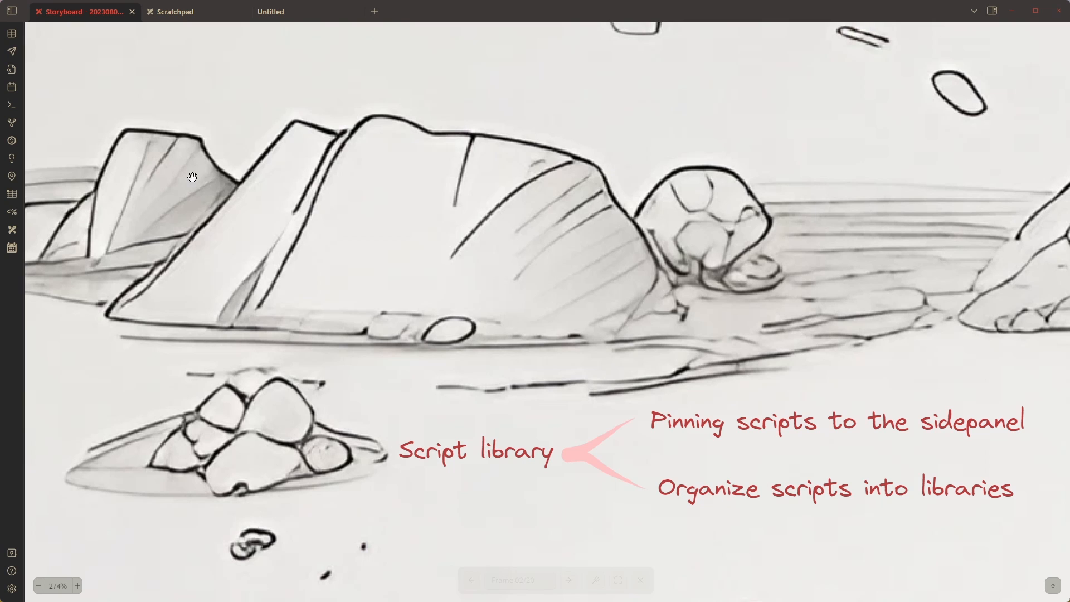
{"action": "left_click", "coordinate": [189, 16]}
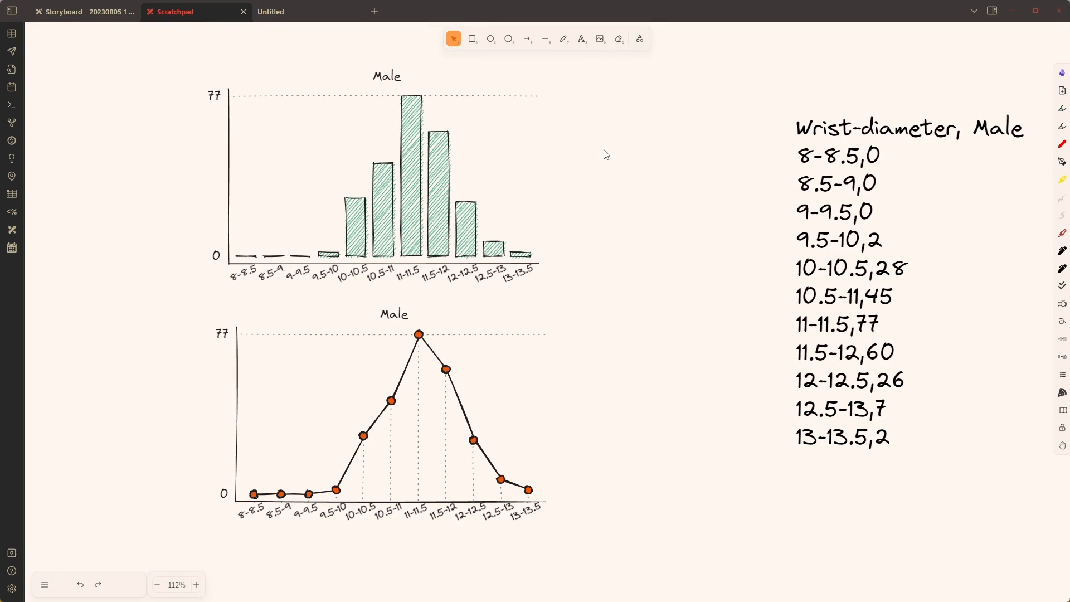
Step: Examine the Excalidraw script library, its categorized list of scripts, and the entries from Repeat Elements to Set Font Family, and close it
{"action": "left_click", "coordinate": [1062, 73]}
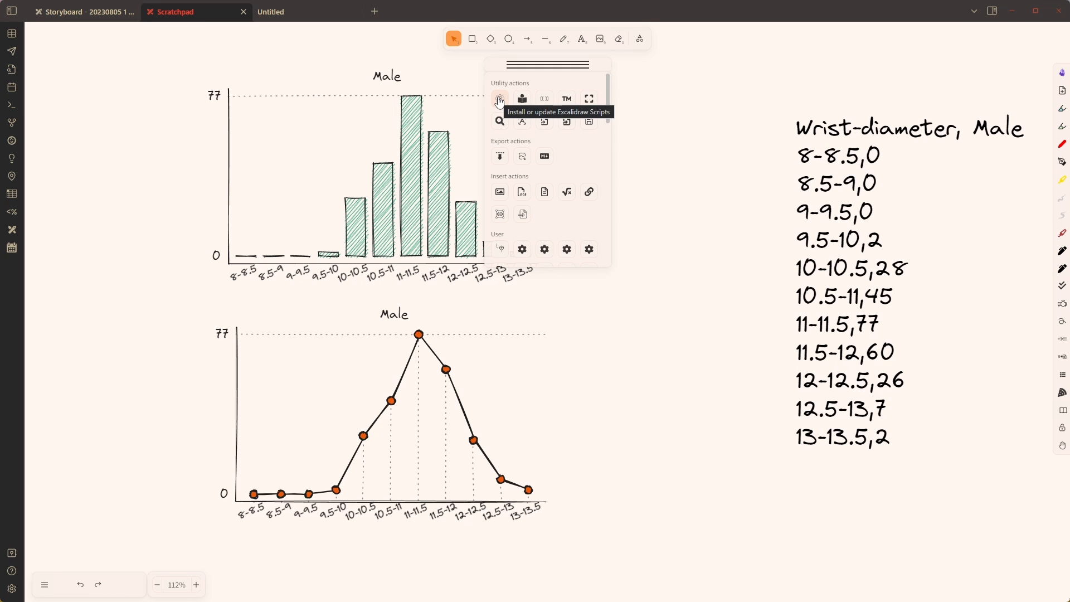
{"action": "left_click", "coordinate": [500, 101]}
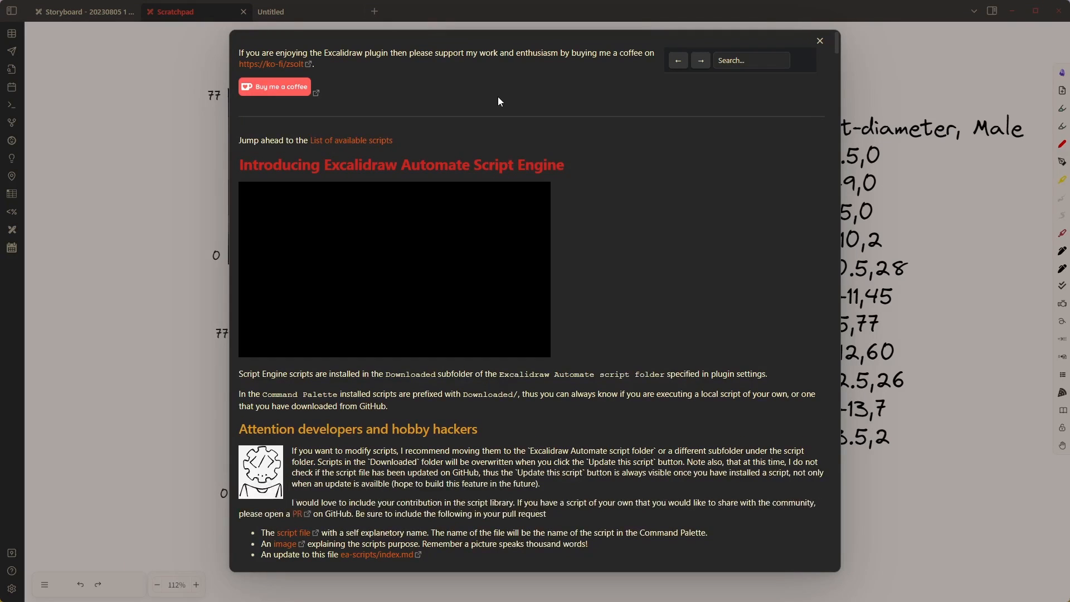
{"action": "scroll", "coordinate": [585, 272], "scroll_direction": "down", "scroll_amount": 15}
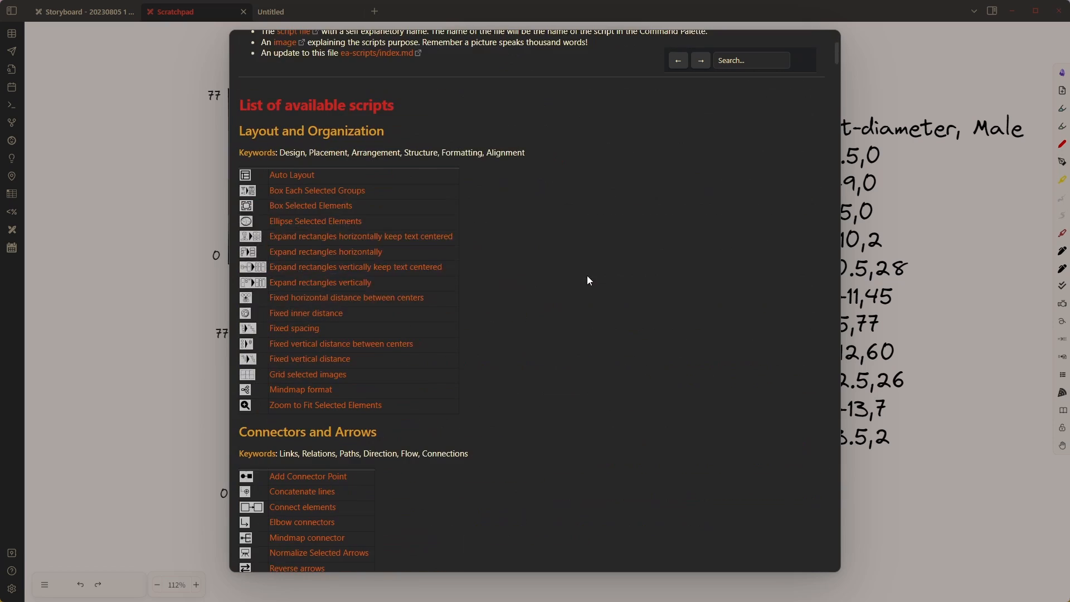
{"action": "scroll", "coordinate": [587, 276], "scroll_direction": "down", "scroll_amount": 10}
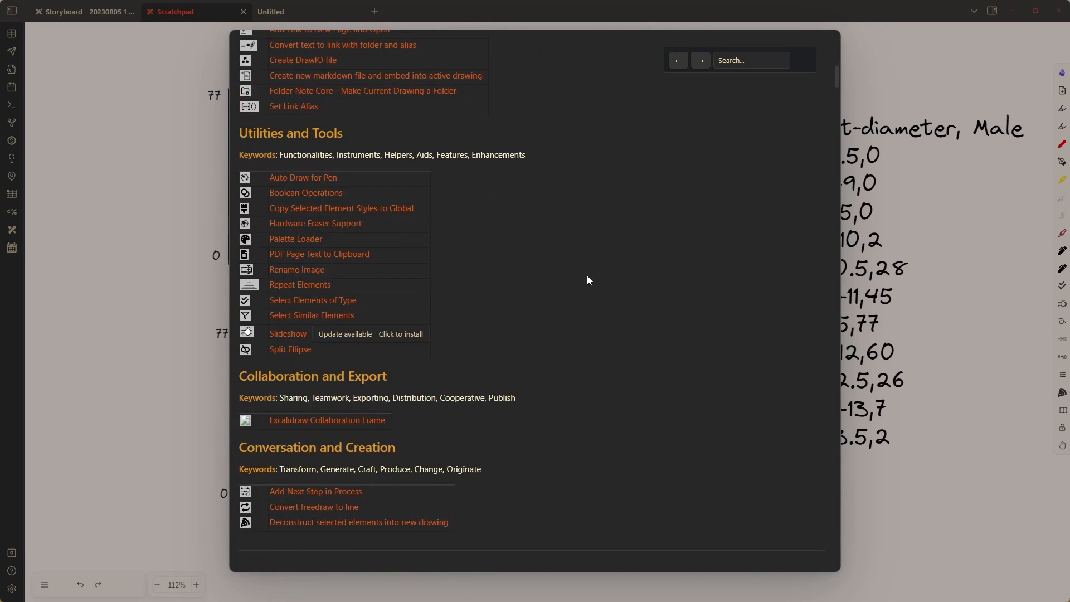
{"action": "left_click", "coordinate": [334, 285]}
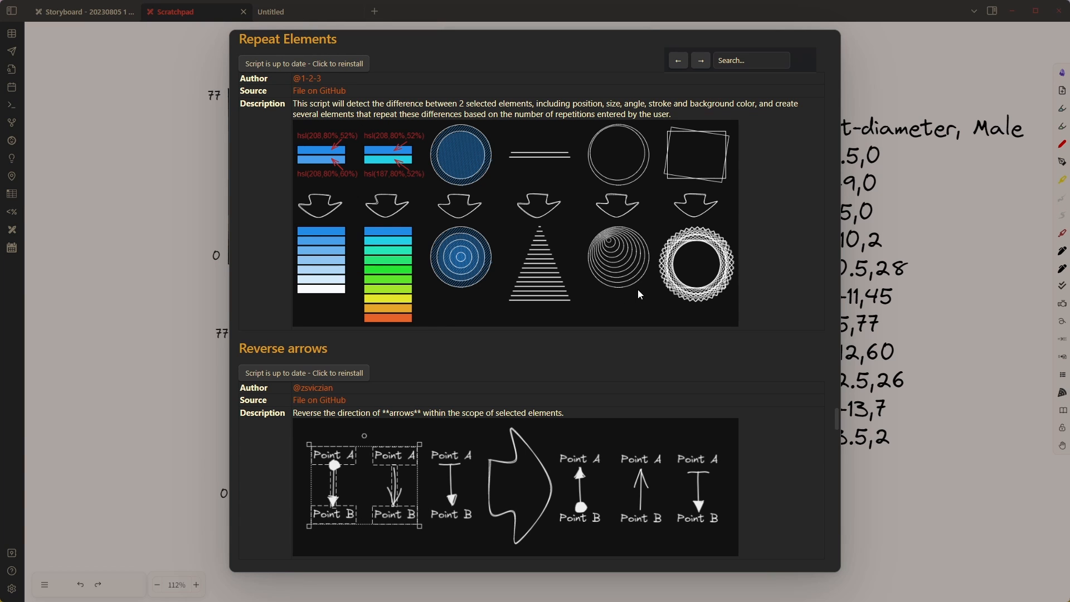
{"action": "scroll", "coordinate": [294, 206], "scroll_direction": "down", "scroll_amount": 12}
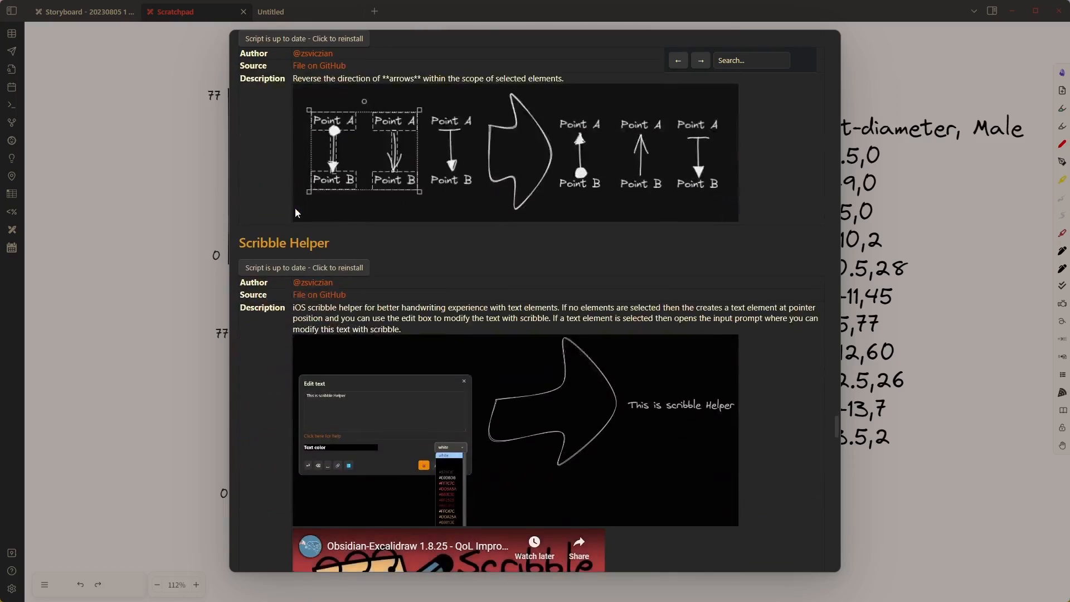
{"action": "scroll", "coordinate": [295, 209], "scroll_direction": "down", "scroll_amount": 15}
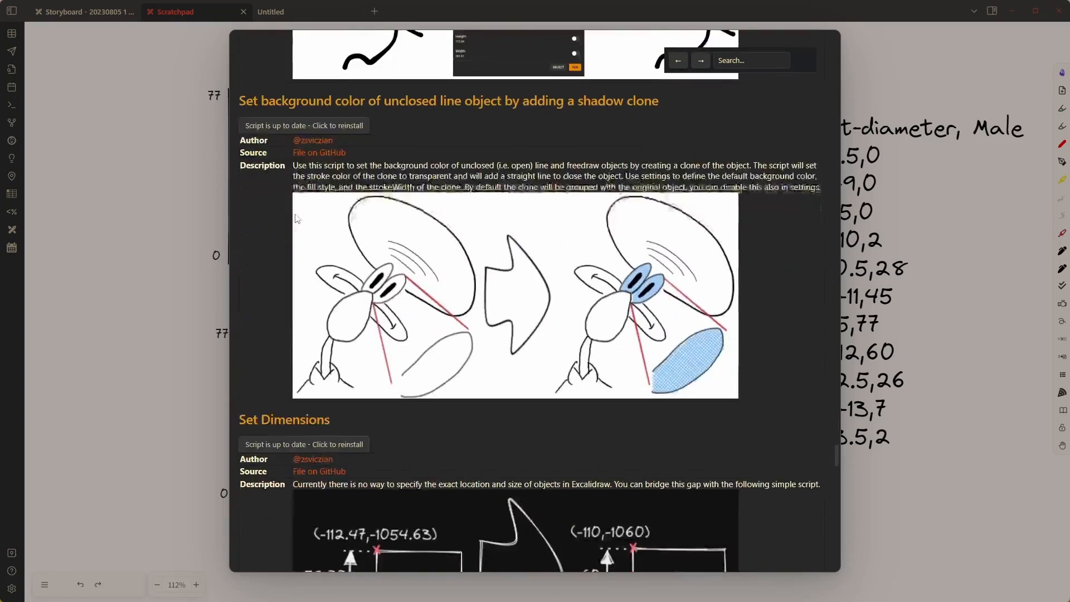
{"action": "scroll", "coordinate": [290, 431], "scroll_direction": "down", "scroll_amount": 3}
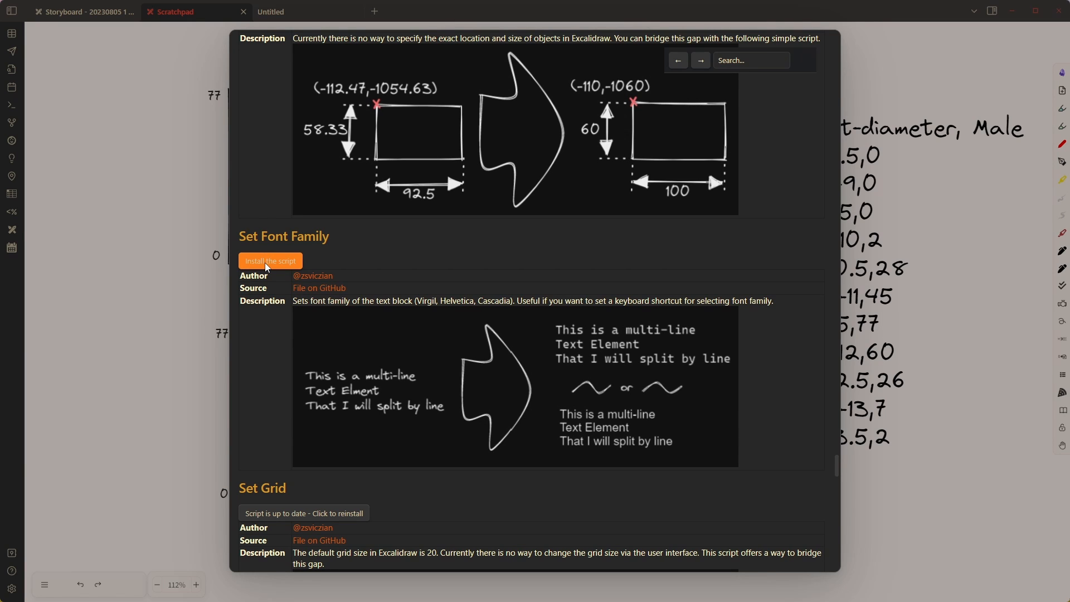
{"action": "left_click", "coordinate": [111, 229]}
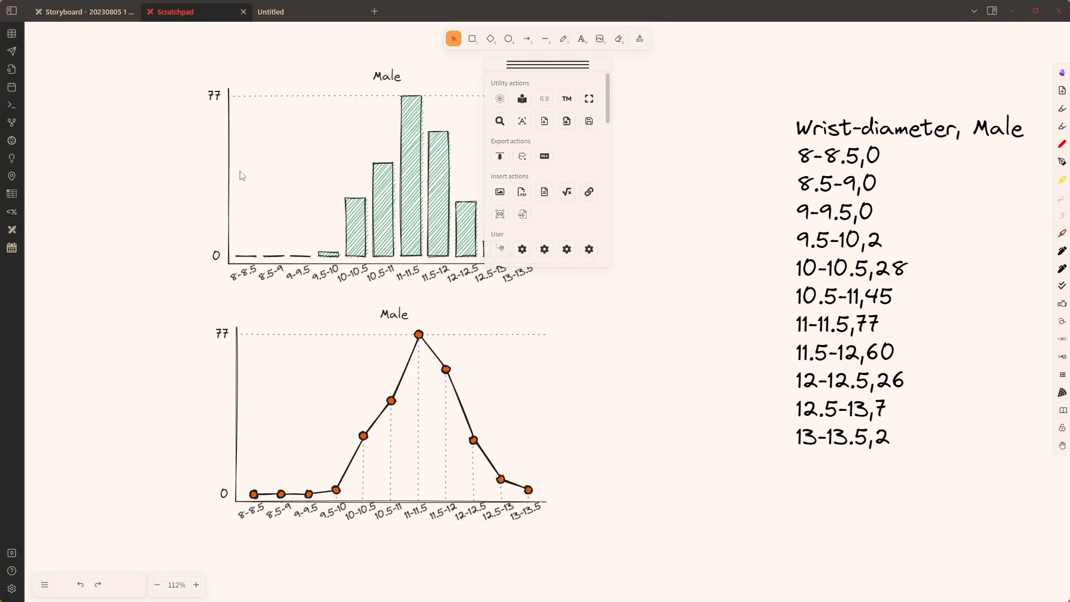
Step: Unpin the downloaded script "Deconstruct selected elements into new drawing" from the side panel and pin it there again
{"action": "scroll", "coordinate": [534, 158], "scroll_direction": "down", "scroll_amount": 8}
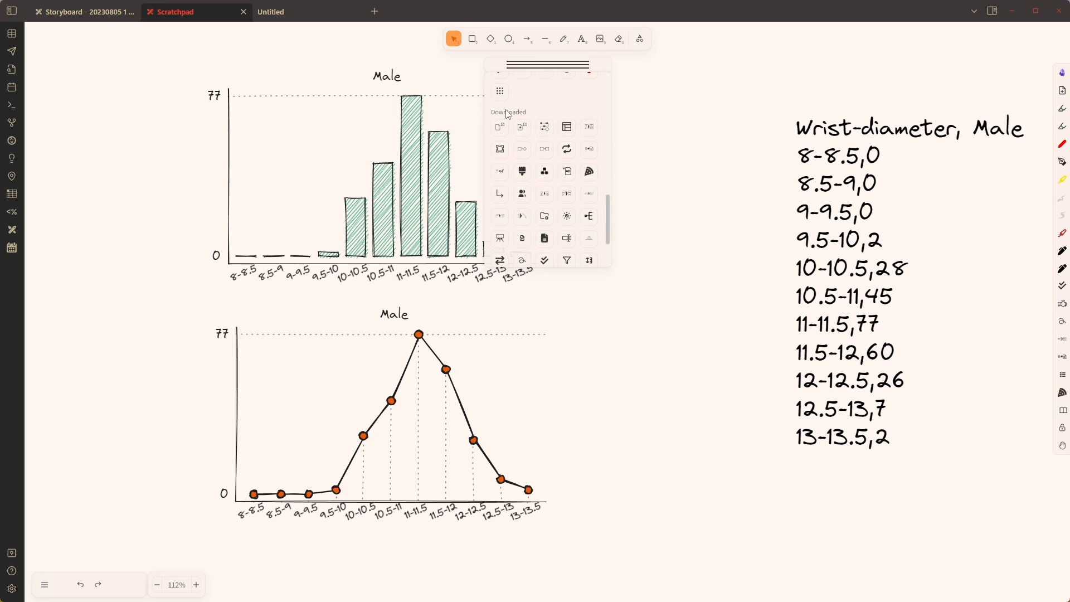
{"action": "scroll", "coordinate": [583, 124], "scroll_direction": "down", "scroll_amount": 2}
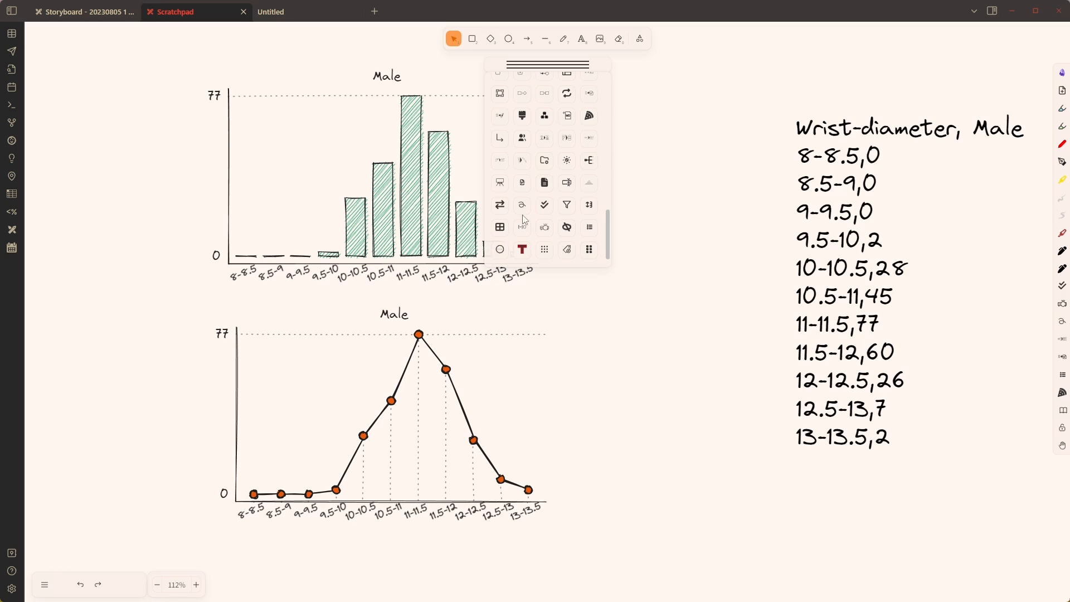
{"action": "scroll", "coordinate": [523, 217], "scroll_direction": "up", "scroll_amount": 2}
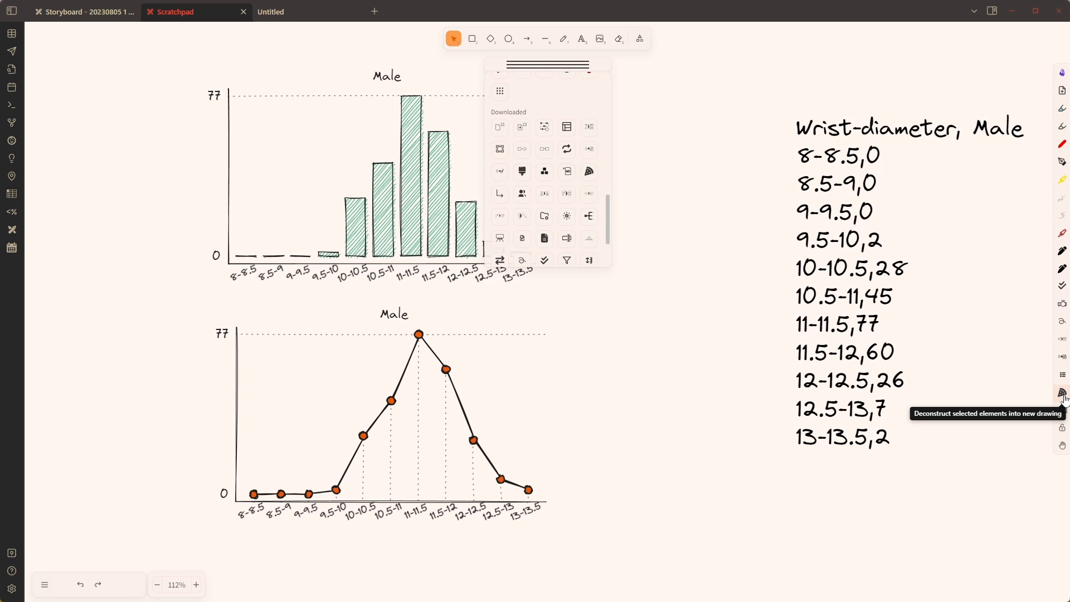
{"action": "left_click", "coordinate": [591, 177]}
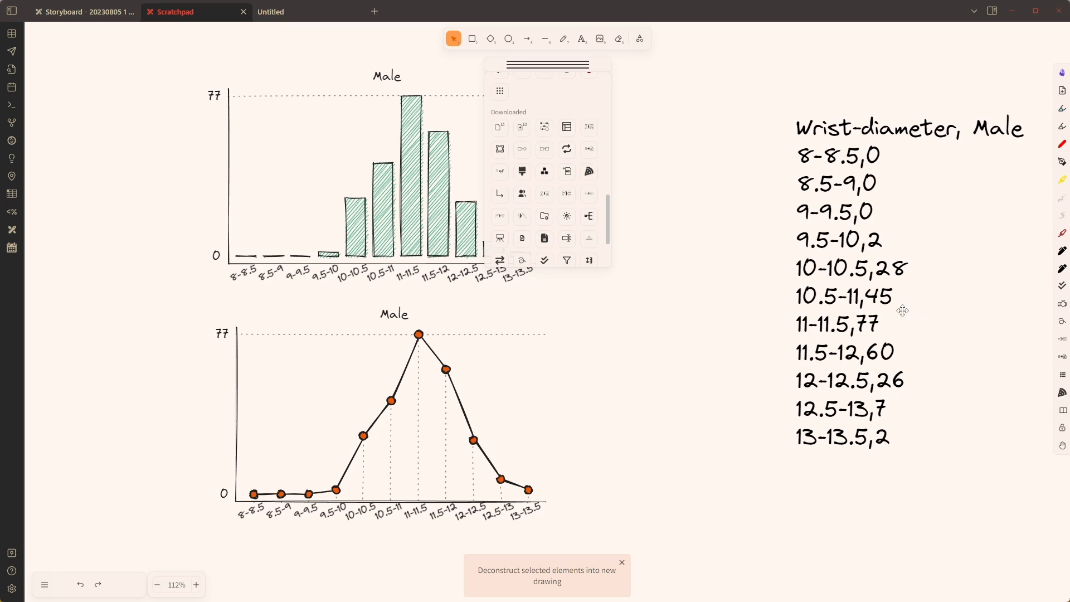
{"action": "left_click", "coordinate": [590, 171]}
{"action": "left_click", "coordinate": [592, 176]}
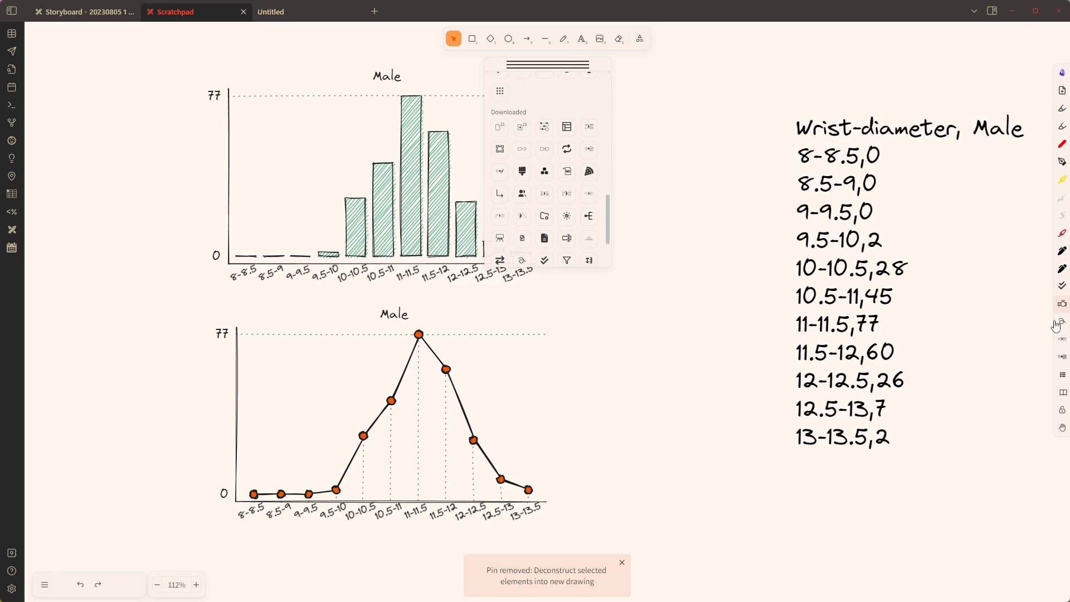
{"action": "left_click", "coordinate": [589, 174]}
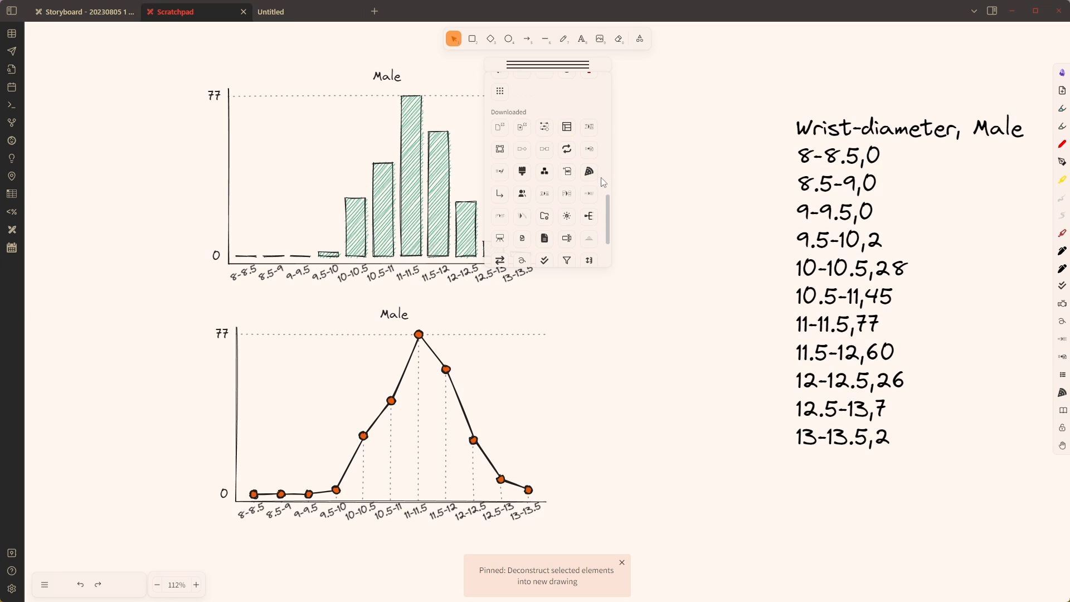
Step: Create a folder named "File linking" inside the Downloaded folder of the Excalidraw Scripts
{"action": "scroll", "coordinate": [554, 199], "scroll_direction": "up", "scroll_amount": 4}
{"action": "scroll", "coordinate": [554, 199], "scroll_direction": "up", "scroll_amount": 2}
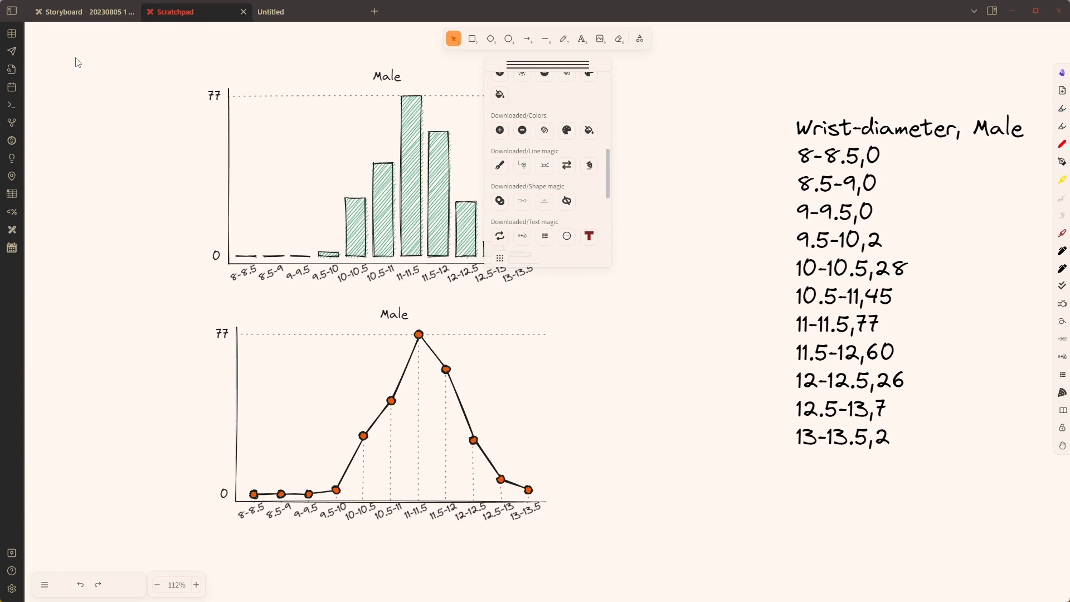
{"action": "left_click", "coordinate": [10, 10]}
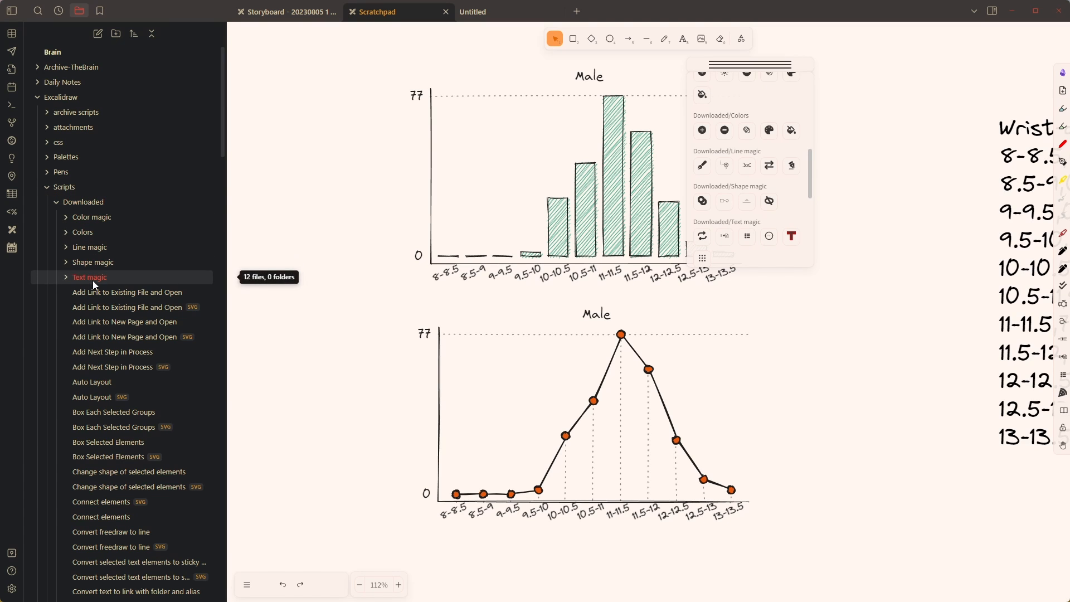
{"action": "right_click", "coordinate": [96, 202]}
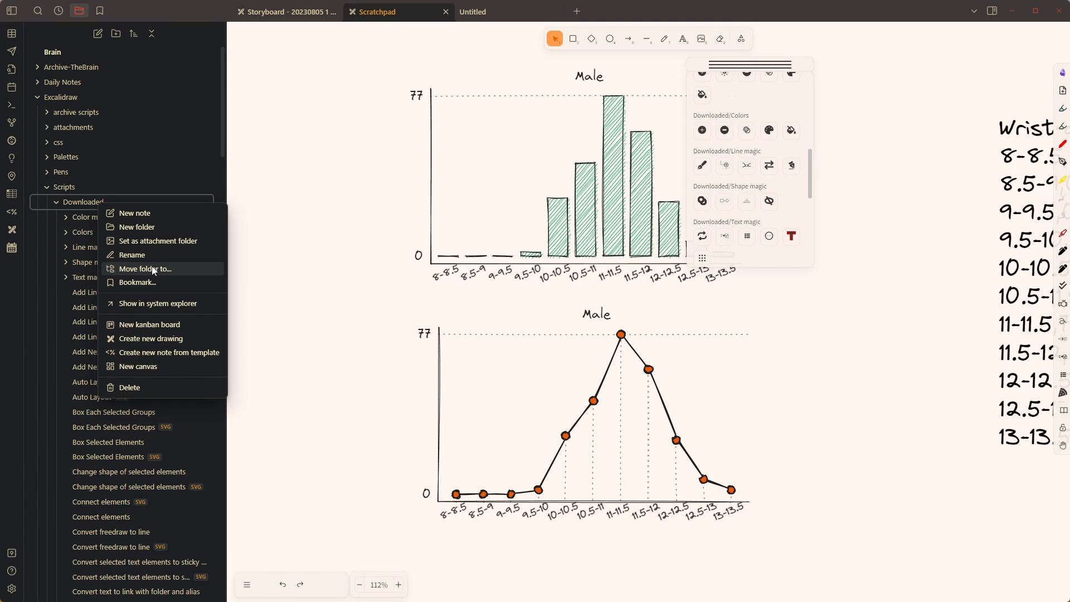
{"action": "left_click", "coordinate": [140, 227]}
{"action": "type", "text": "F"}
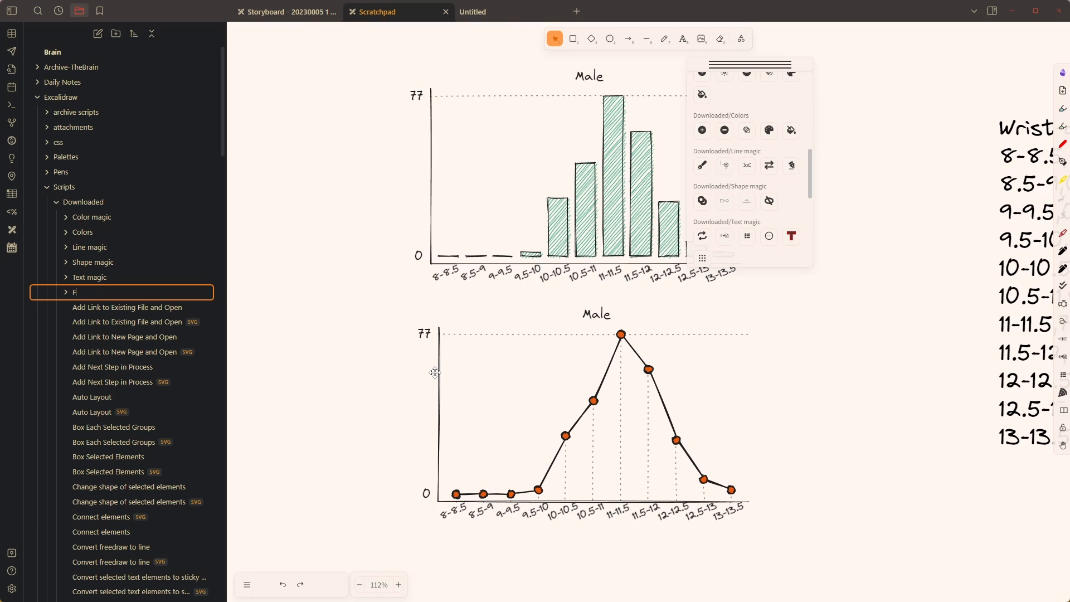
{"action": "type", "text": "ile linking"}
{"action": "key", "text": "Return"}
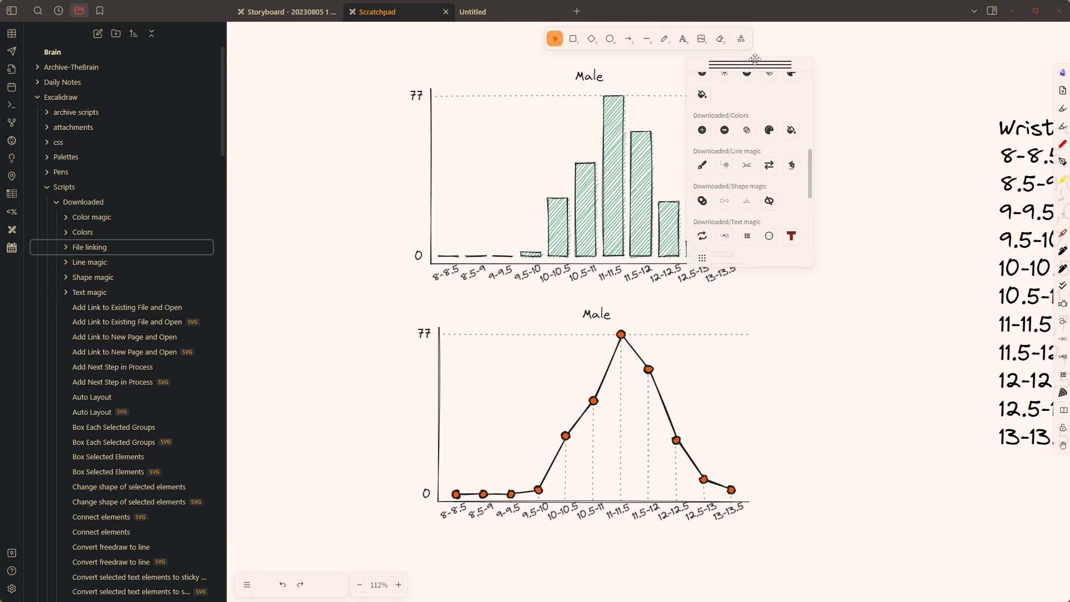
Step: Move the script and SVG files of "Add Link to Existing File and Open" and "Add Link to New Page and Open" into the File linking folder
{"action": "left_click_drag", "start_coordinate": [760, 64], "coordinate": [308, 166]}
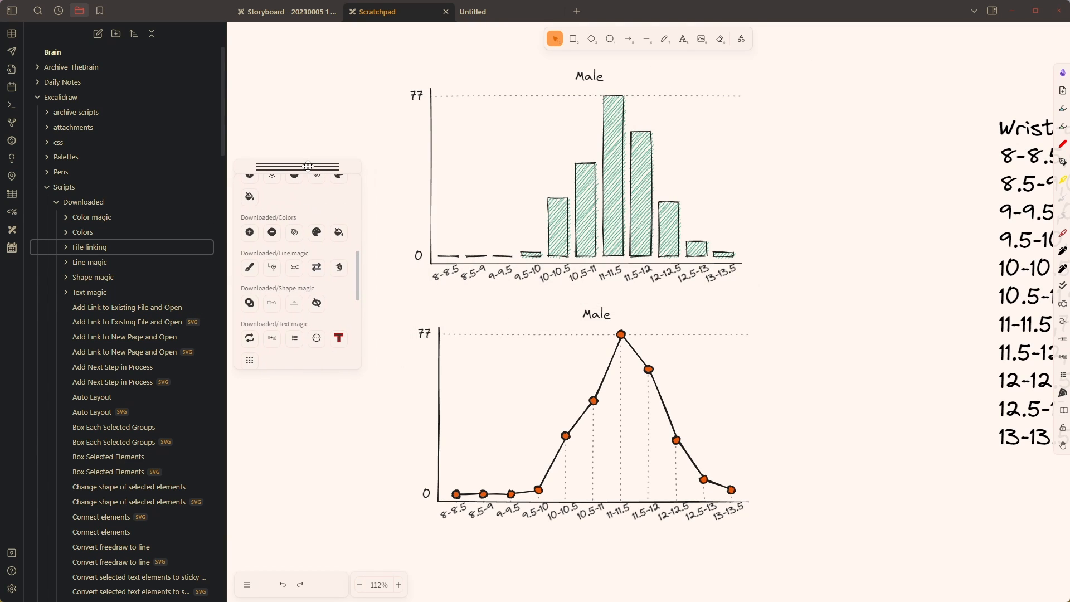
{"action": "left_click", "coordinate": [145, 307], "text": "ctrl"}
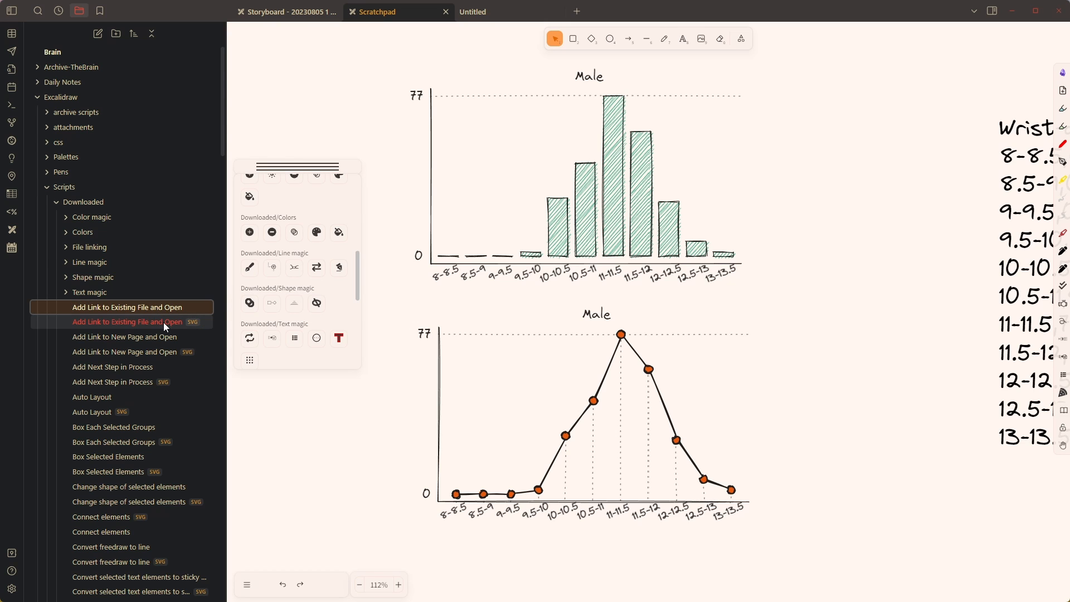
{"action": "left_click", "coordinate": [163, 322], "text": "ctrl"}
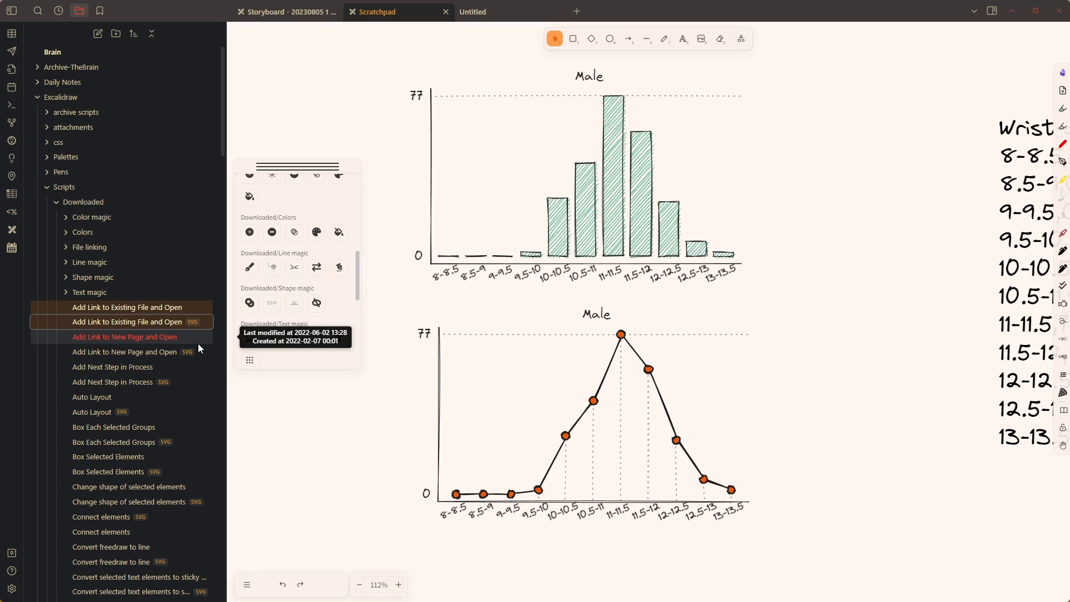
{"action": "left_click", "coordinate": [155, 340], "text": "ctrl"}
{"action": "left_click", "coordinate": [165, 353], "text": "ctrl"}
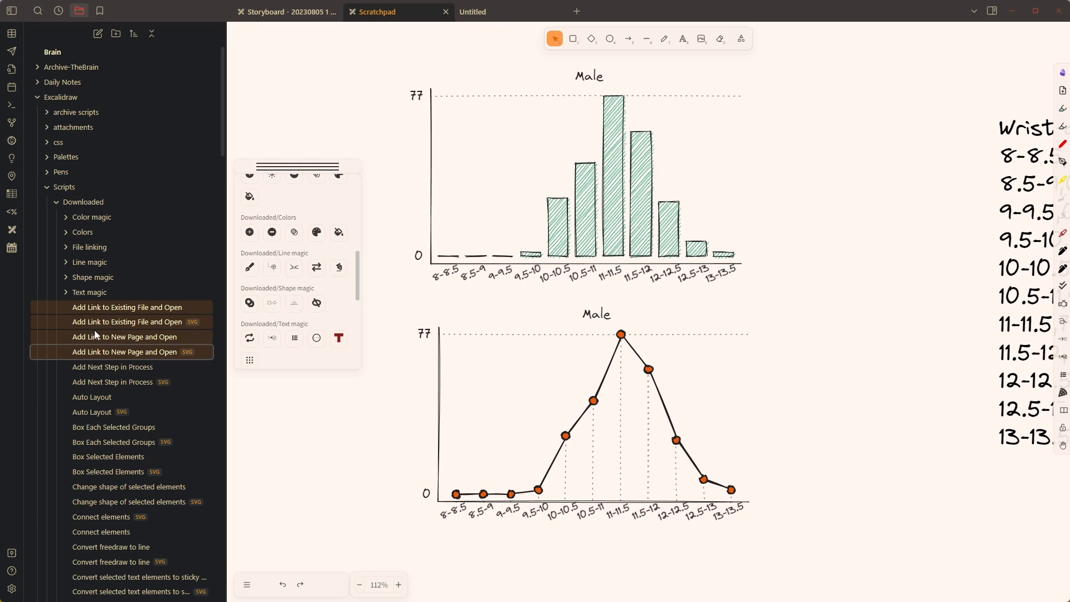
{"action": "left_click_drag", "start_coordinate": [100, 335], "coordinate": [99, 246]}
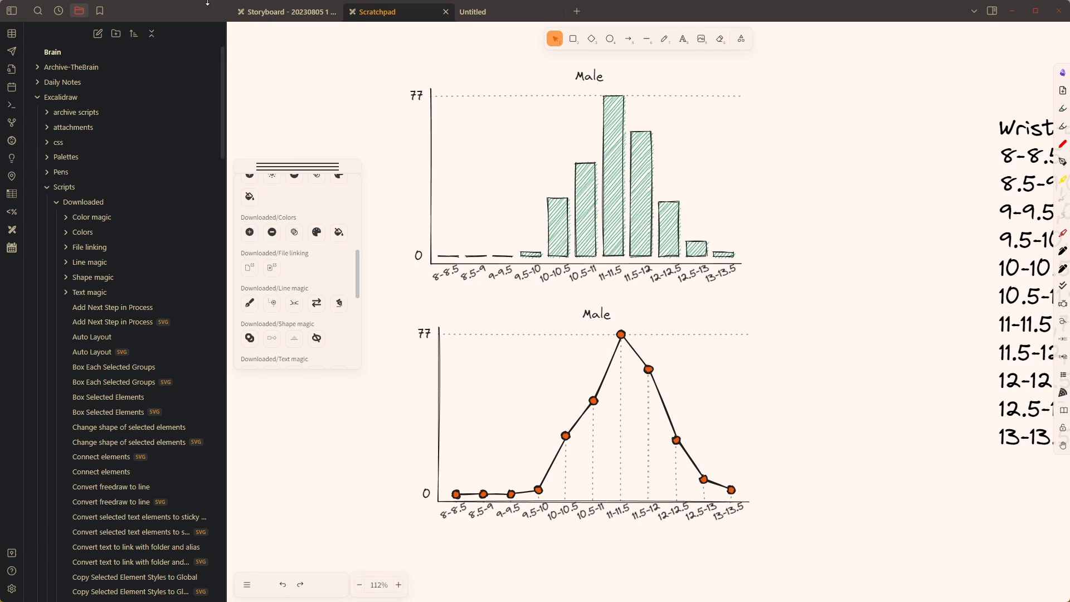
Step: Collapse the file sidebar, switch to the Storyboard drawing and advance the presentation to the Text arch slide
{"action": "left_click", "coordinate": [11, 11]}
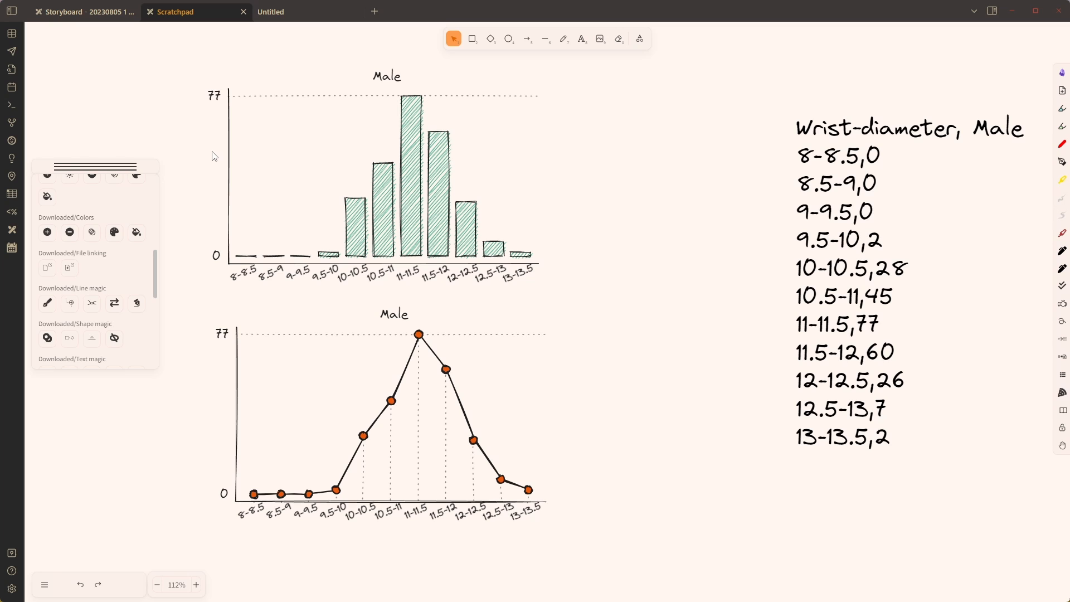
{"action": "left_click", "coordinate": [85, 8]}
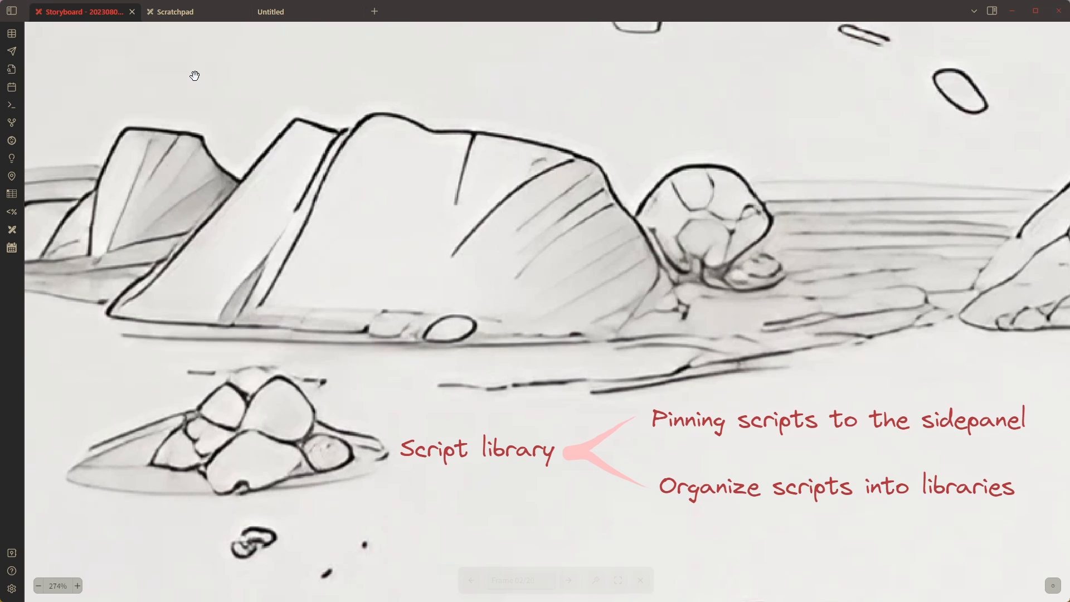
{"action": "key", "text": "Right"}
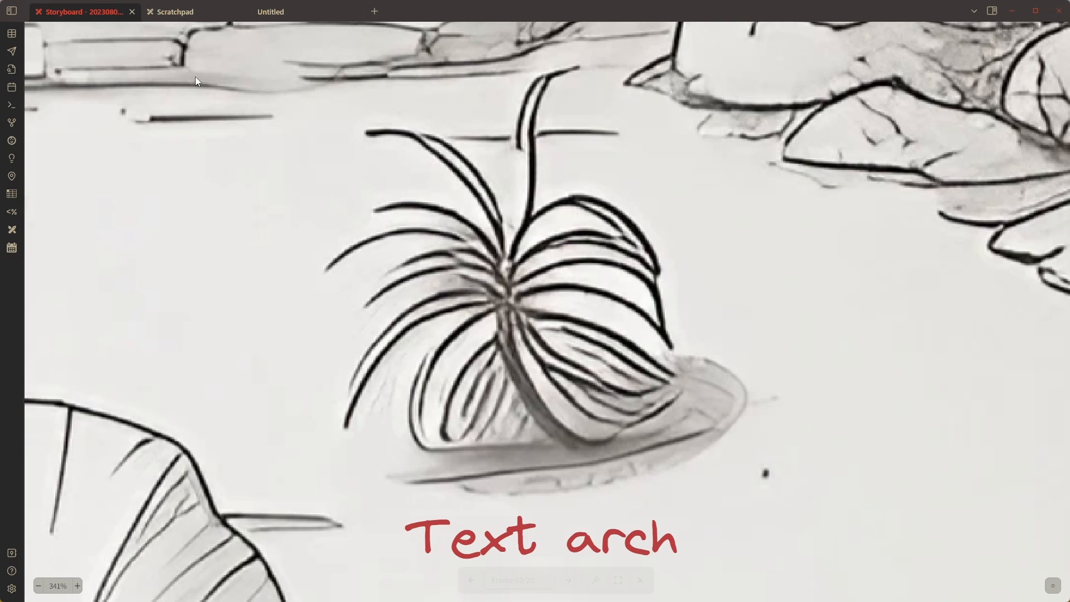
Step: Add the text "This is my message on an arch" to the Scratchpad drawing and place it near the top centre of the canvas
{"action": "left_click", "coordinate": [181, 12]}
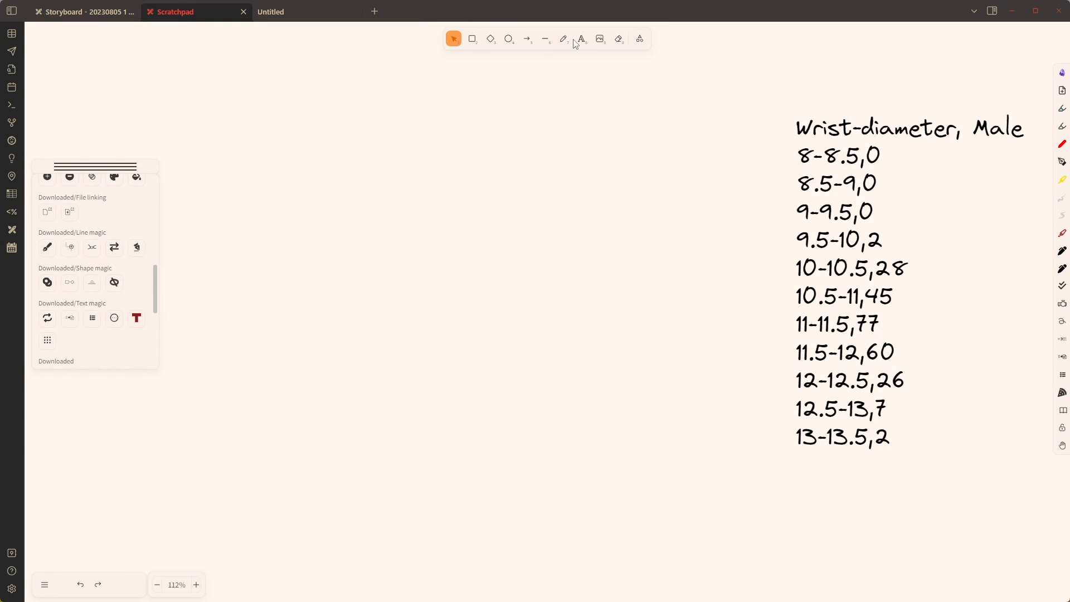
{"action": "left_click", "coordinate": [581, 39]}
{"action": "left_click", "coordinate": [261, 239]}
{"action": "type", "text": "Thi"}
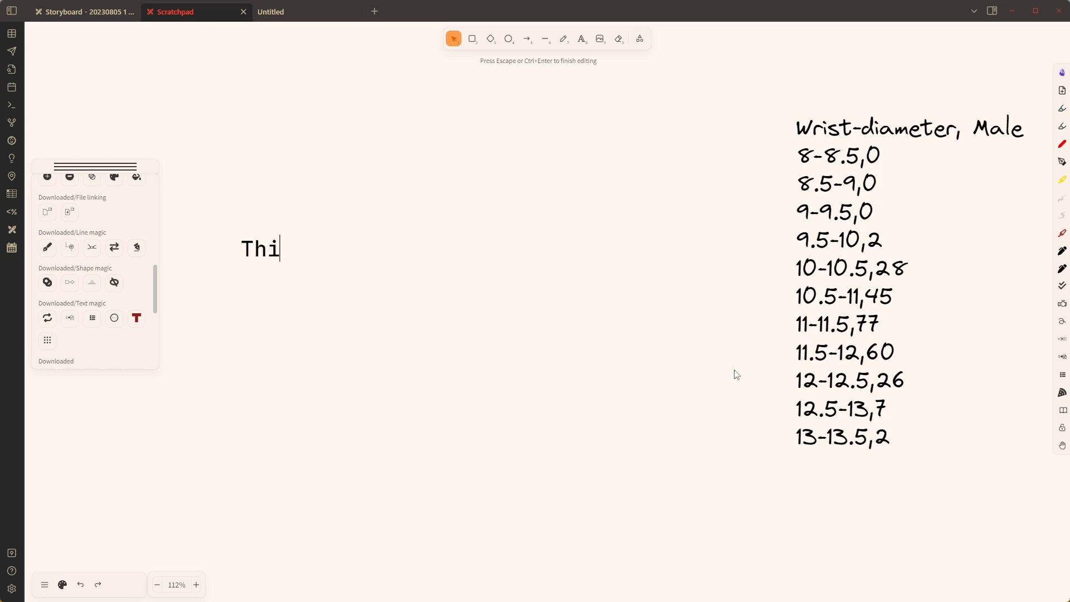
{"action": "type", "text": "s is my me"}
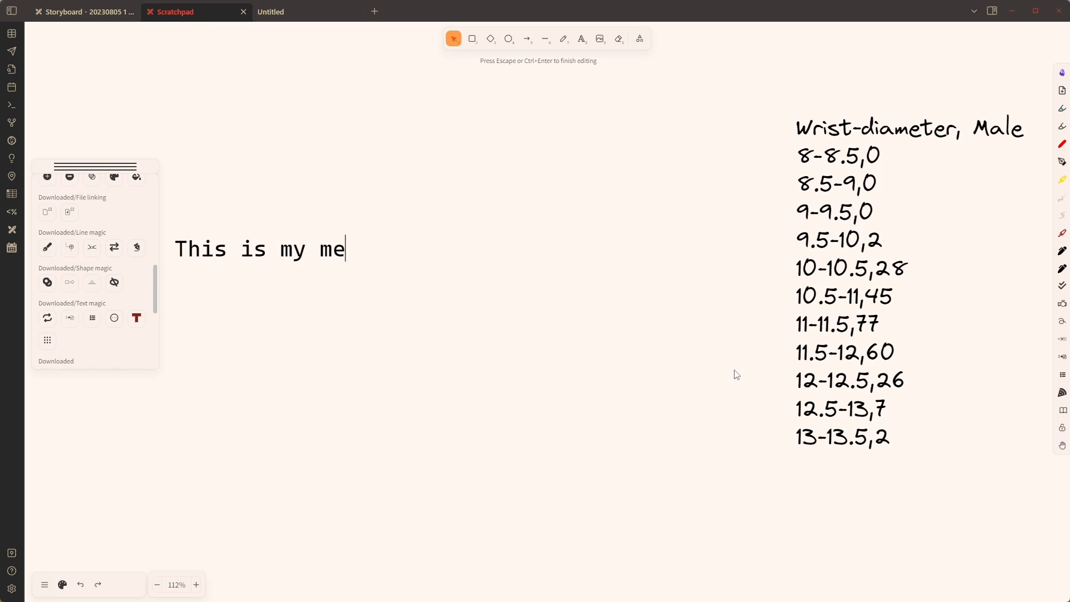
{"action": "type", "text": "ssage on an arch"}
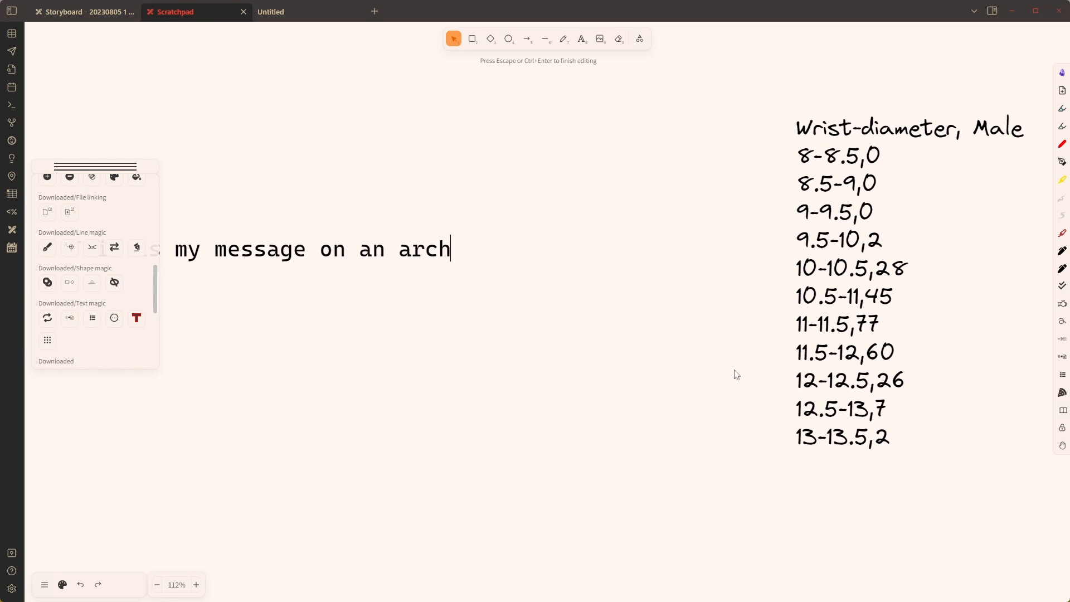
{"action": "key", "text": "Escape"}
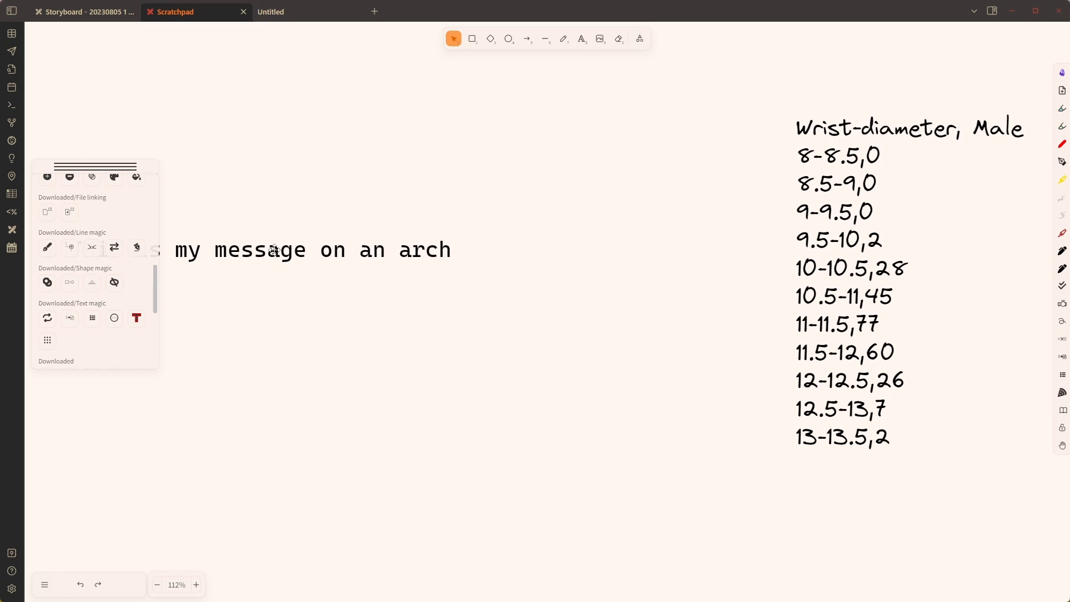
{"action": "left_click_drag", "start_coordinate": [274, 250], "coordinate": [461, 154]}
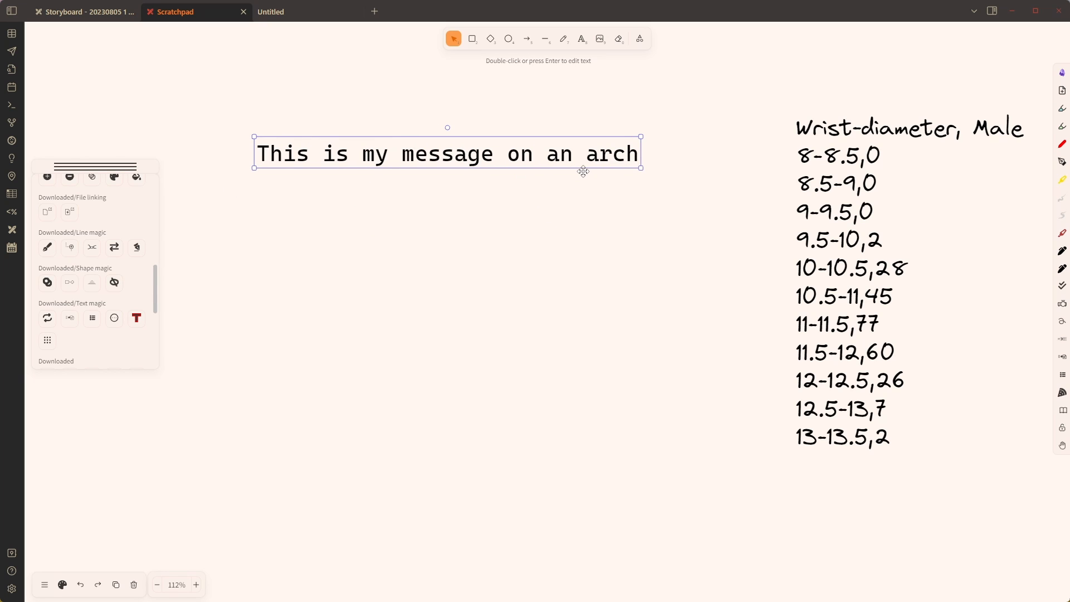
Step: Fit the text to an arch with a radius of 150 using the text arch script and the Arch below option
{"action": "left_click", "coordinate": [117, 329]}
{"action": "left_click", "coordinate": [119, 325]}
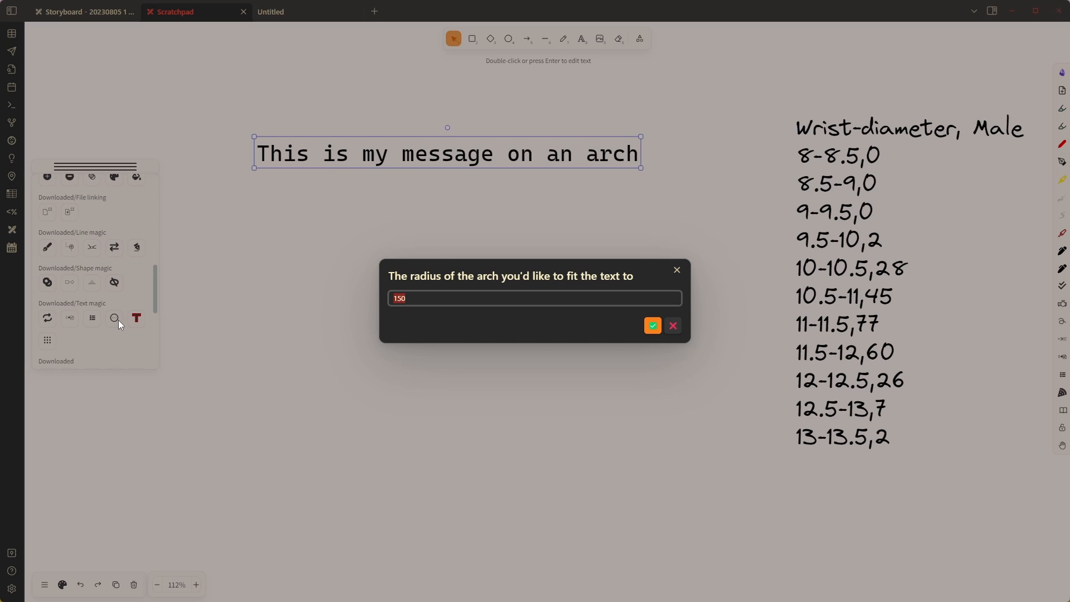
{"action": "left_click", "coordinate": [652, 326]}
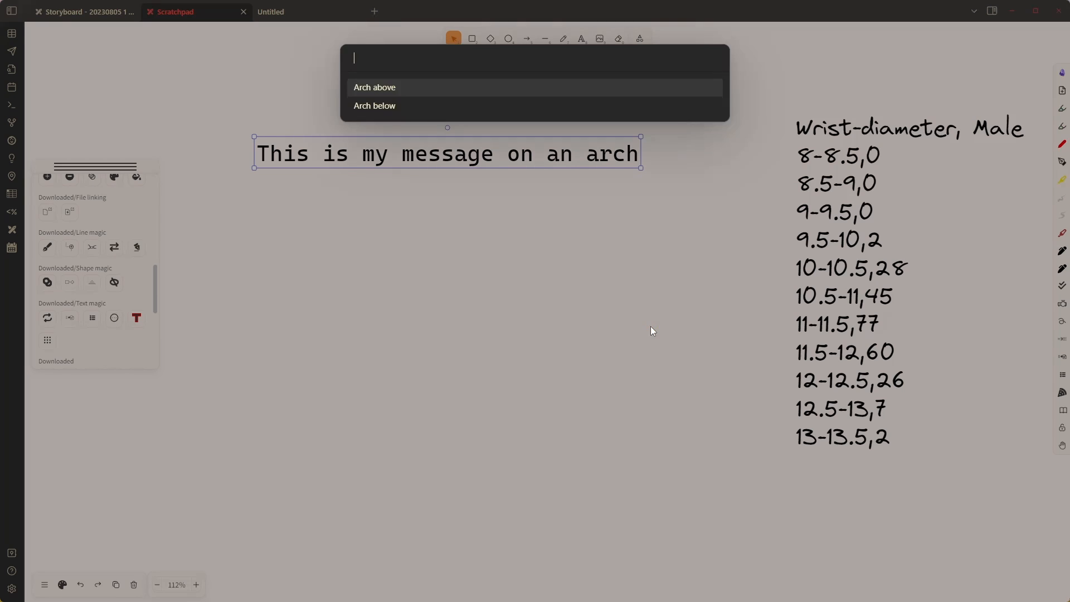
{"action": "left_click", "coordinate": [376, 106]}
Step: Rotate the arched text slightly counterclockwise and move it well below the straight text
{"action": "left_click_drag", "start_coordinate": [198, 144], "coordinate": [570, 329]}
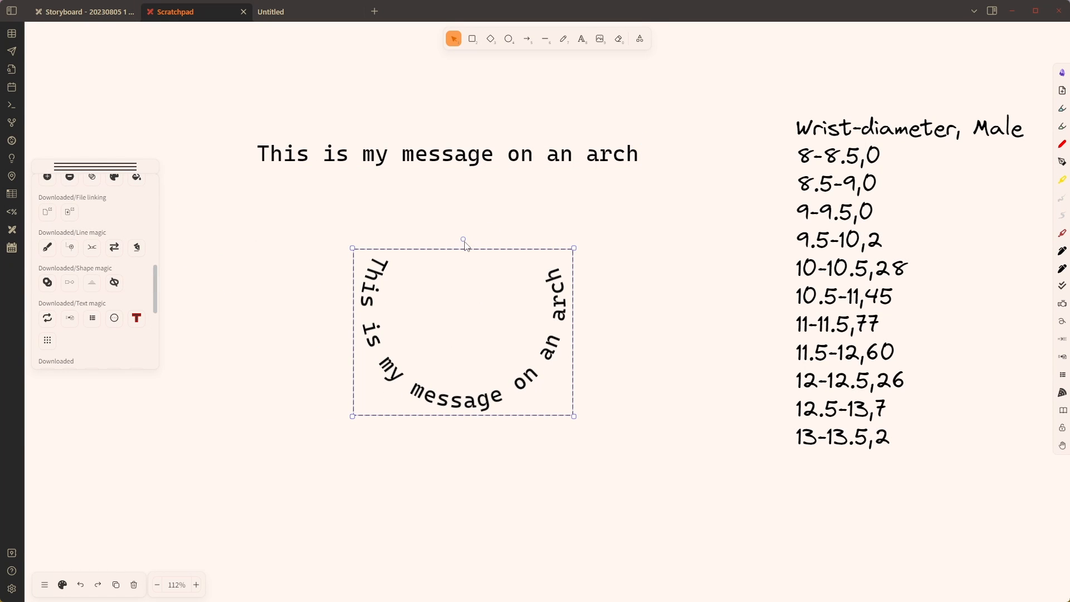
{"action": "left_click_drag", "start_coordinate": [465, 239], "coordinate": [455, 237]}
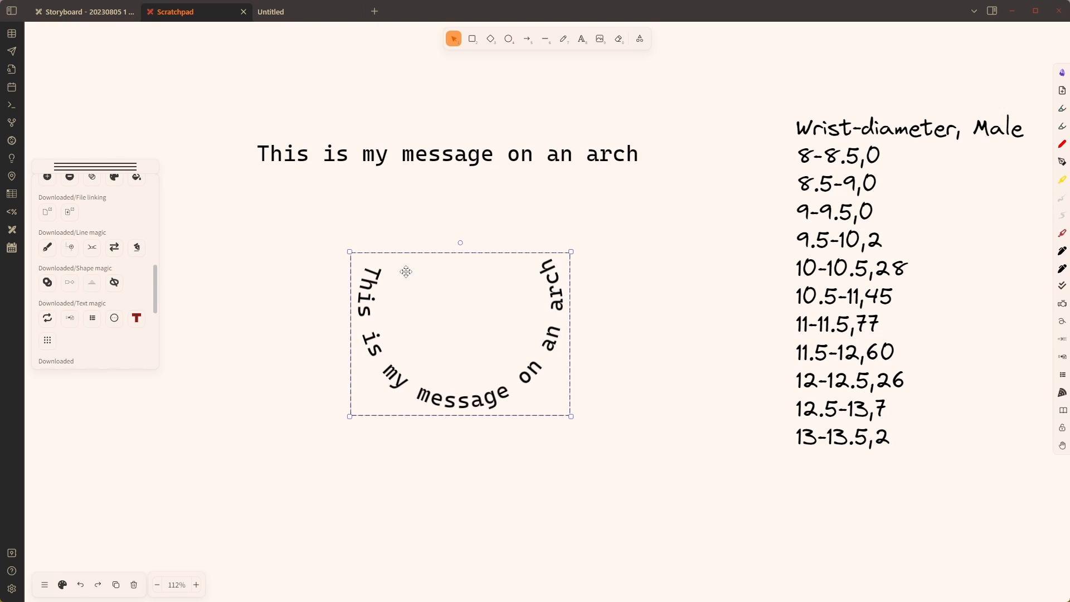
{"action": "left_click_drag", "start_coordinate": [511, 376], "coordinate": [494, 500]}
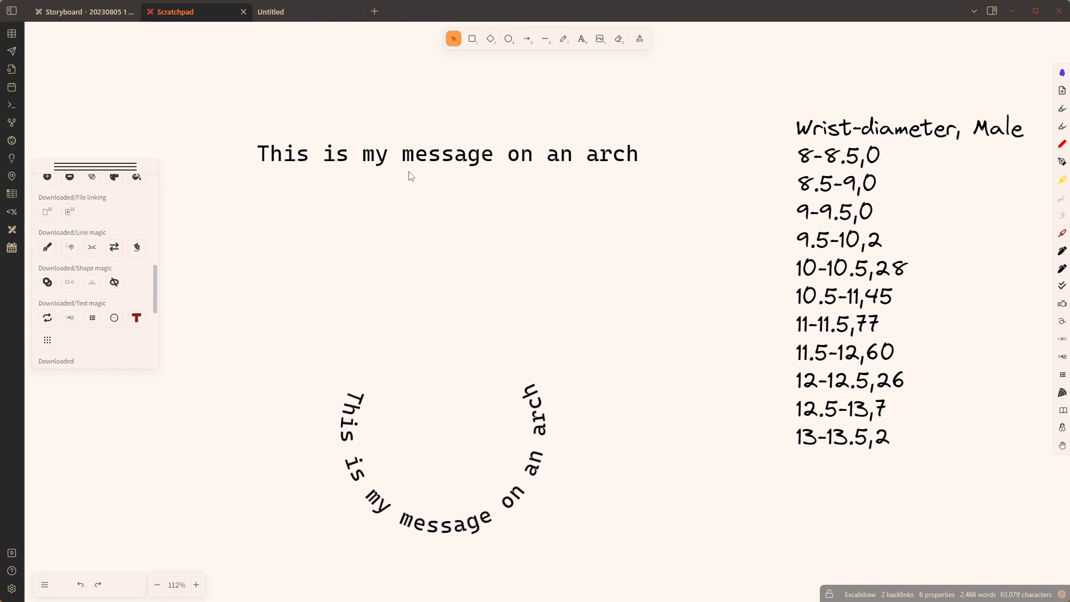
Step: Create an Arch above version of the straight text with radius 300 and place it between the original and the lower arch
{"action": "left_click", "coordinate": [436, 161]}
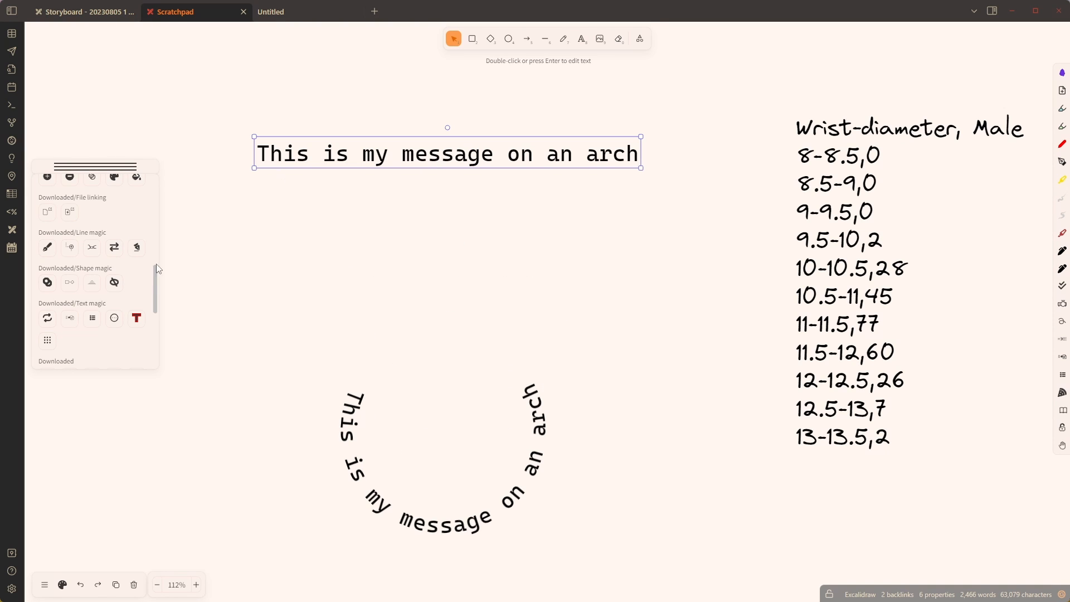
{"action": "left_click", "coordinate": [114, 317]}
{"action": "type", "text": "300"}
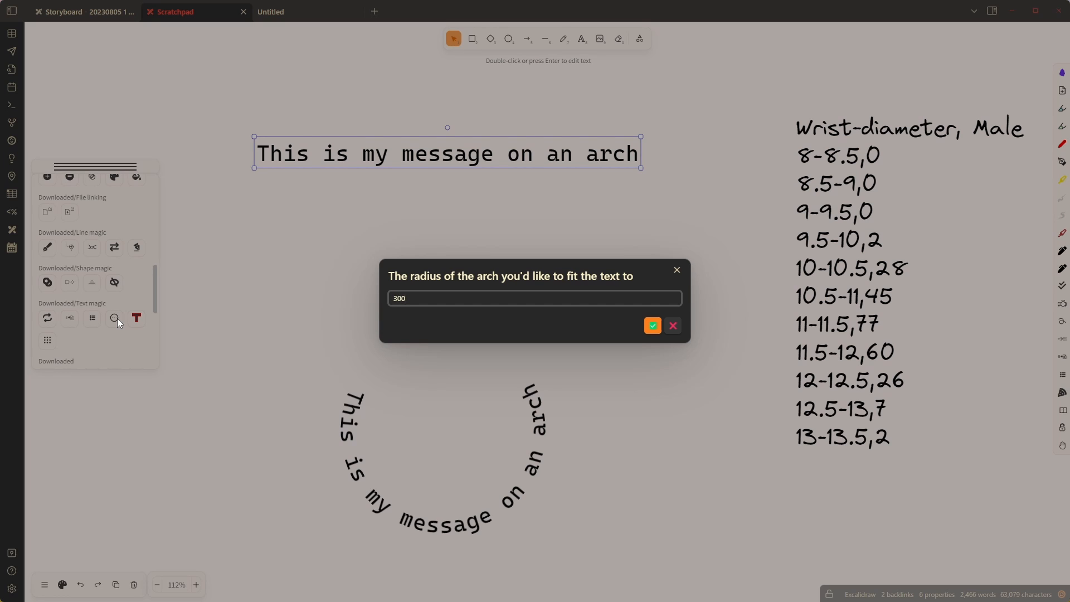
{"action": "key", "text": "Return"}
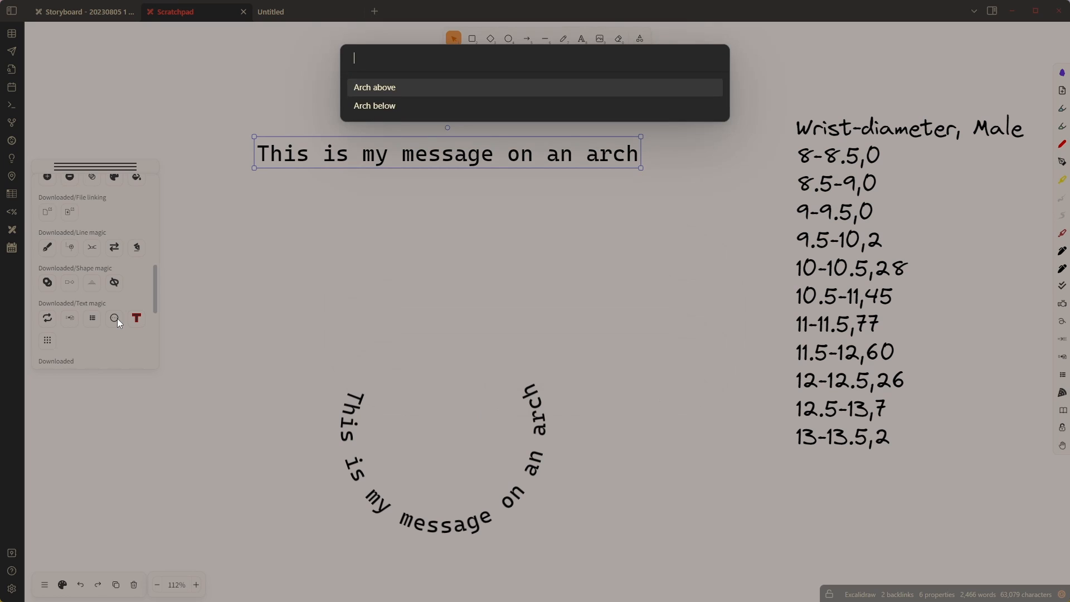
{"action": "left_click", "coordinate": [389, 88]}
{"action": "left_click_drag", "start_coordinate": [270, 261], "coordinate": [574, 300]}
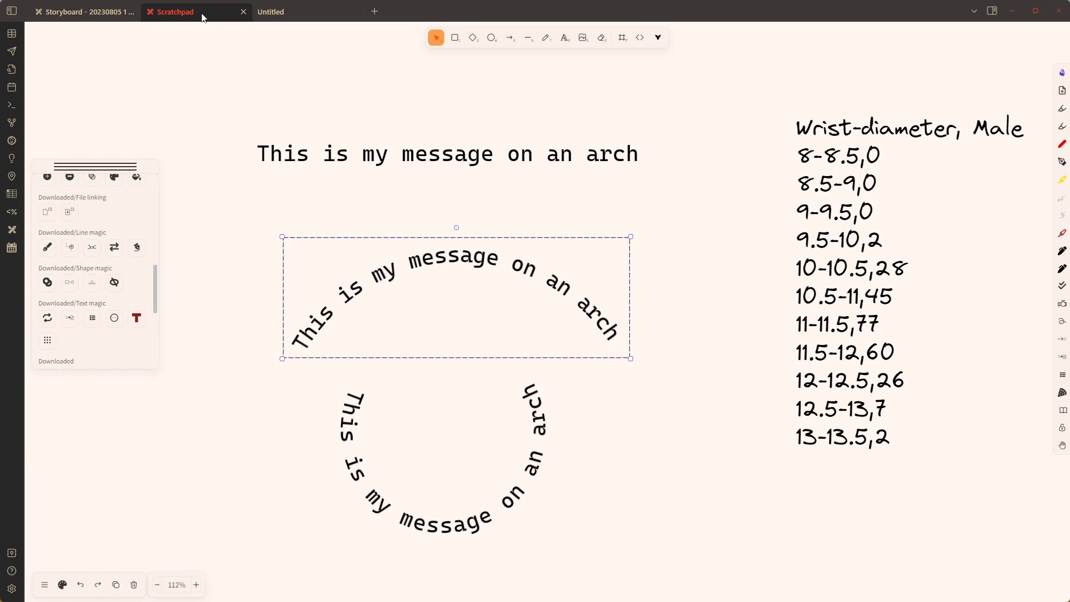
Step: Advance the Storyboard presentation to the Additional fill types slide, and return to the Scratchpad drawing
{"action": "left_click", "coordinate": [101, 13]}
{"action": "key", "text": "Right"}
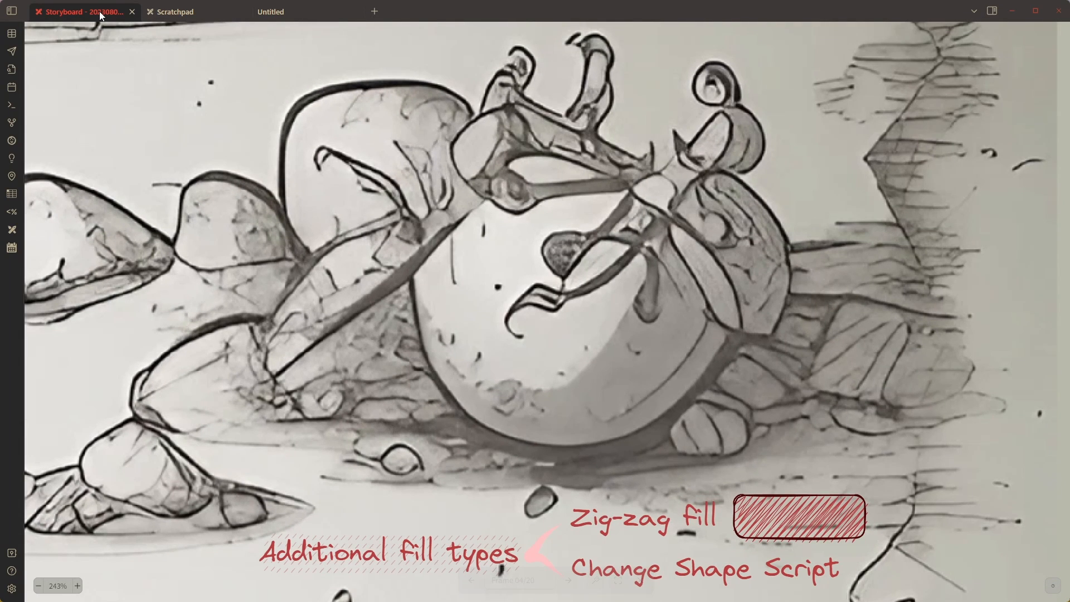
{"action": "left_click", "coordinate": [174, 12]}
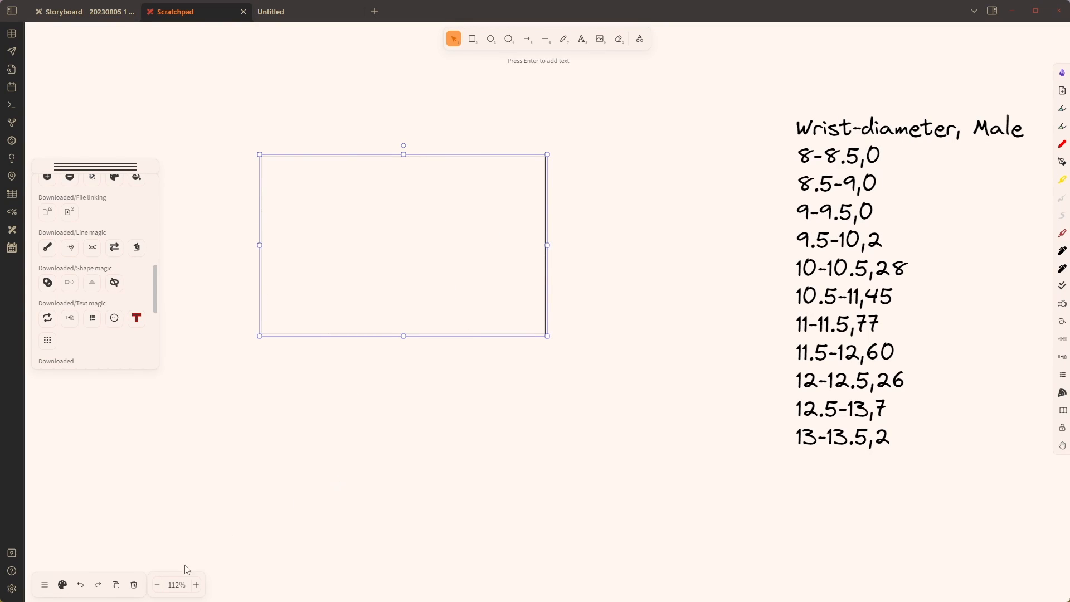
Step: Move the floating script panel out of the way and give the rectangle a red hachure fill, a thicker stroke and Artist sloppiness
{"action": "left_click_drag", "start_coordinate": [115, 166], "coordinate": [112, 52]}
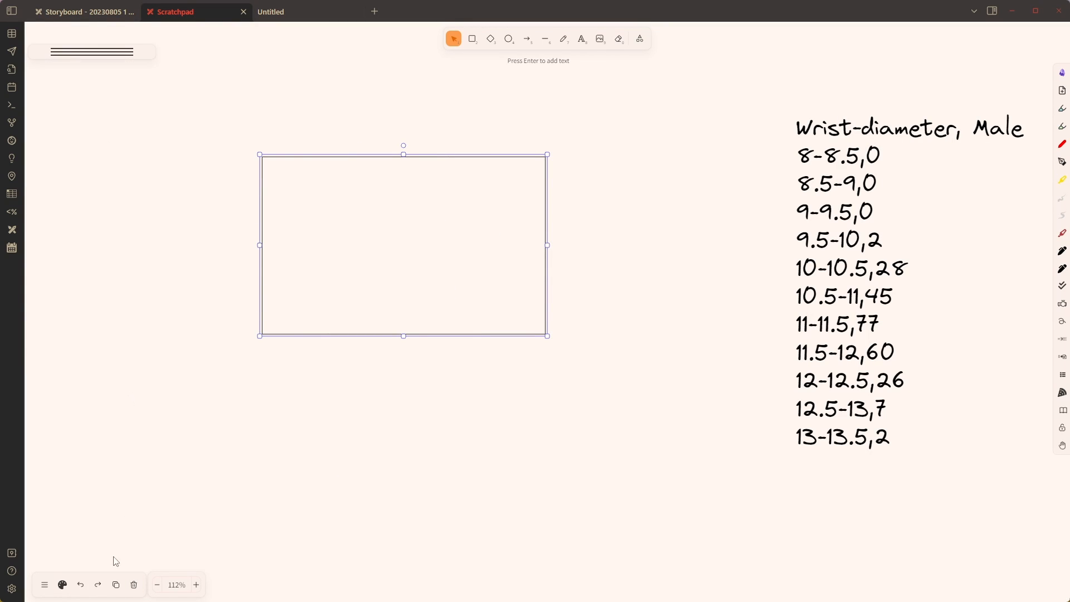
{"action": "left_click", "coordinate": [63, 584]}
{"action": "left_click", "coordinate": [111, 356]}
{"action": "left_click", "coordinate": [90, 356]}
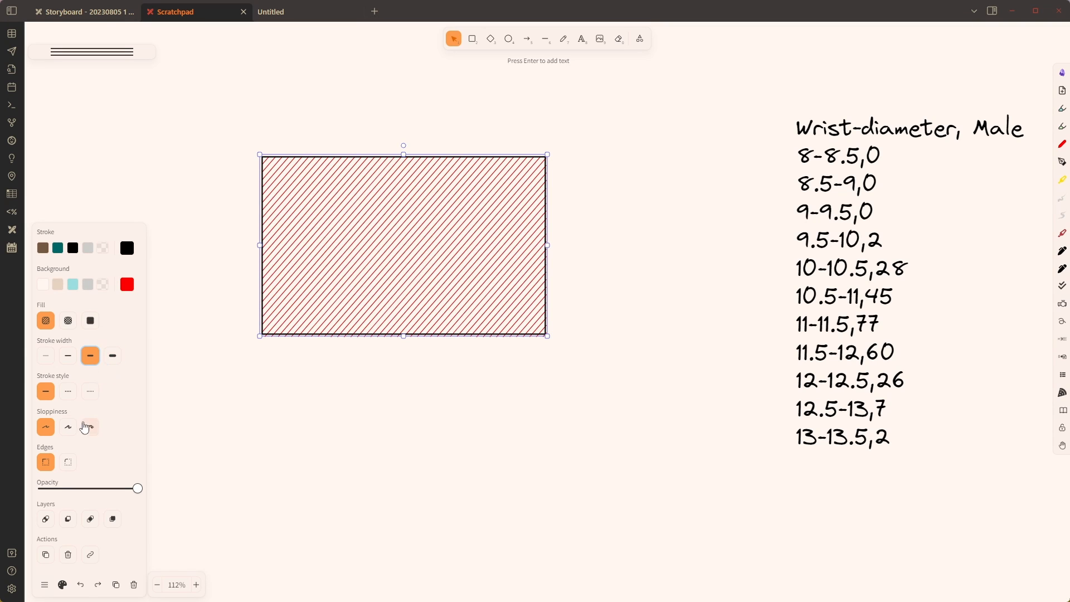
{"action": "left_click", "coordinate": [68, 427]}
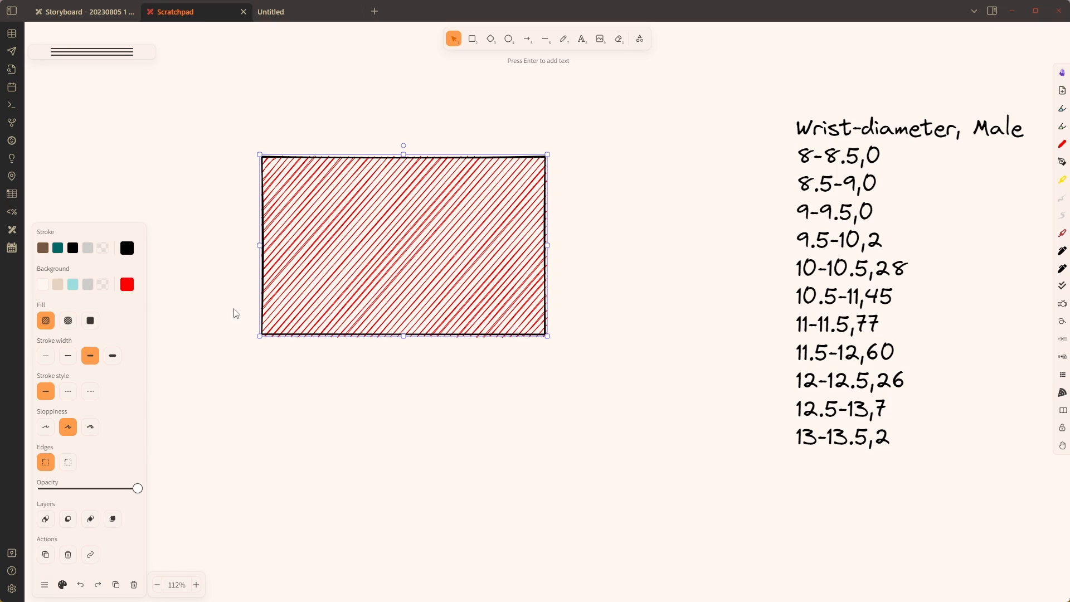
{"action": "left_click", "coordinate": [278, 414]}
Step: Run the downloaded "Change shape of selected elements" script on the rectangle, skip the shape choice and set the fill style to Dashed
{"action": "scroll", "coordinate": [239, 217], "scroll_direction": "up", "scroll_amount": 3}
{"action": "scroll", "coordinate": [238, 217], "scroll_direction": "up", "scroll_amount": 3}
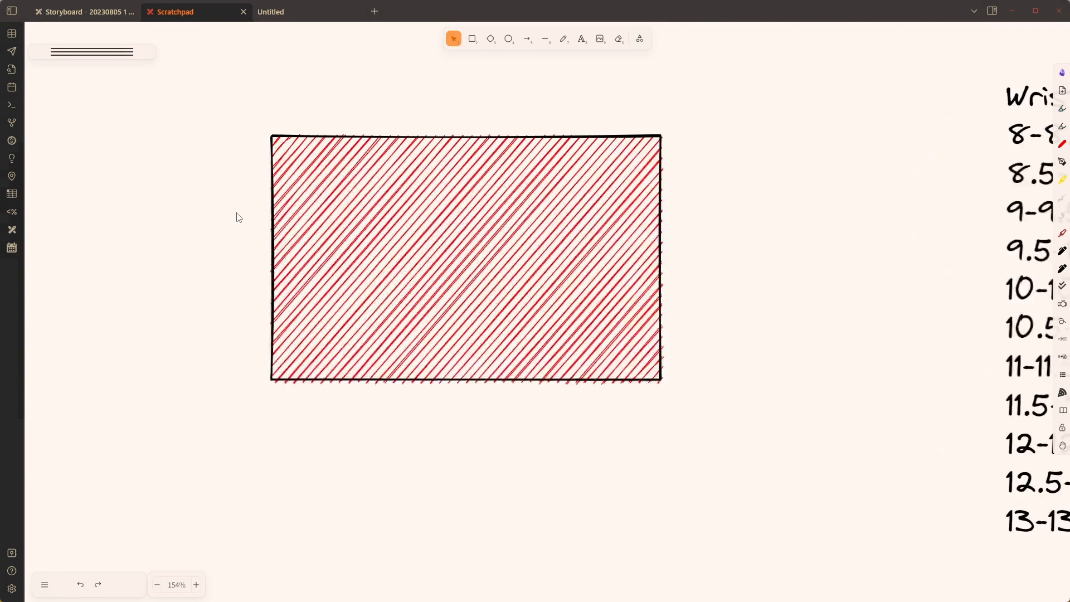
{"action": "left_click", "coordinate": [427, 238]}
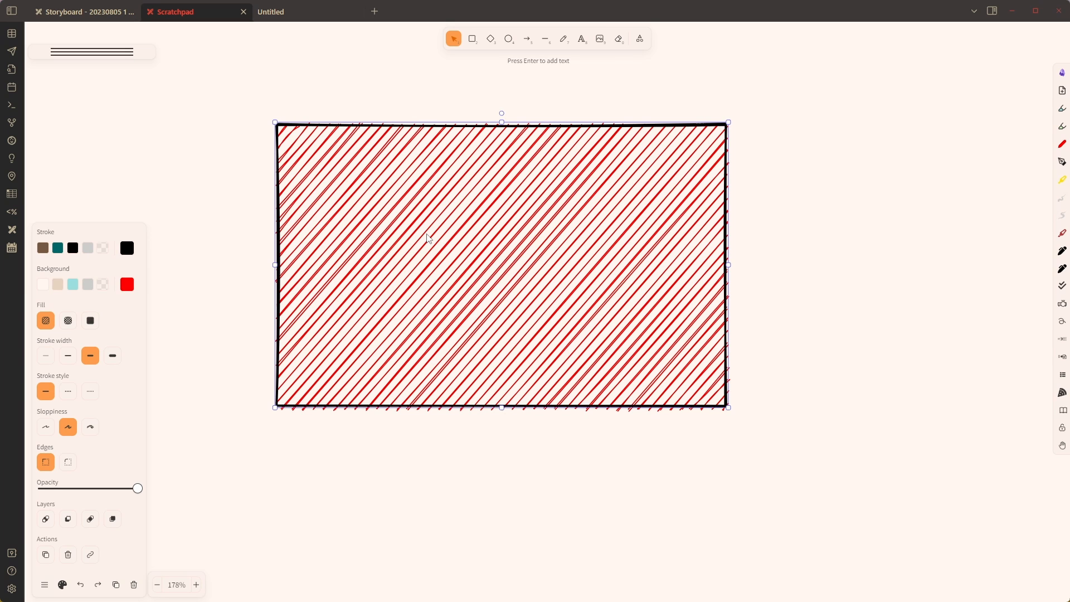
{"action": "key", "text": "ctrl+p"}
{"action": "type", "text": "change"}
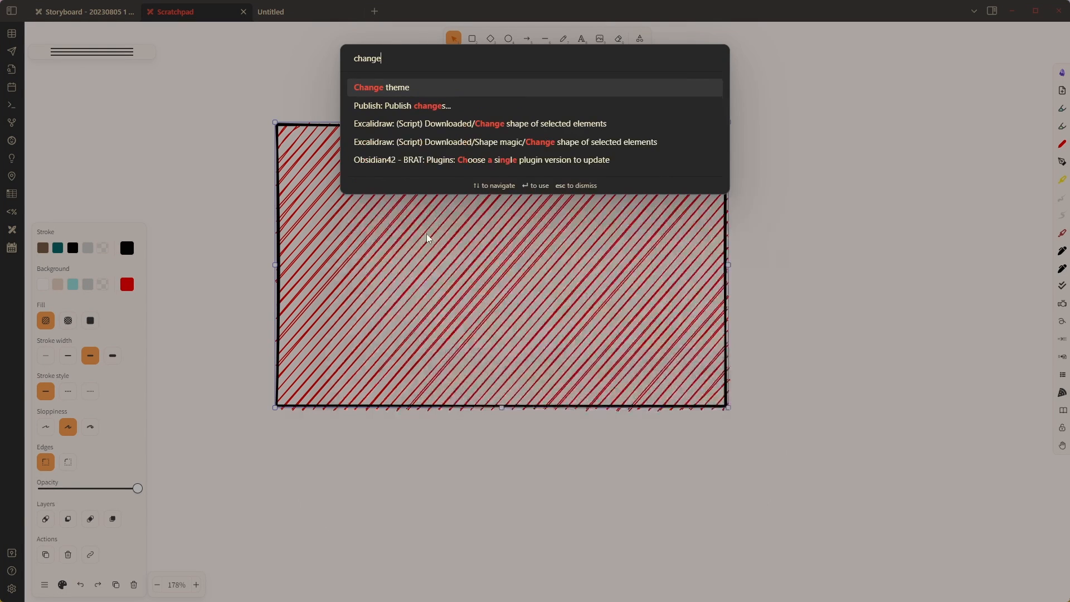
{"action": "left_click", "coordinate": [524, 129]}
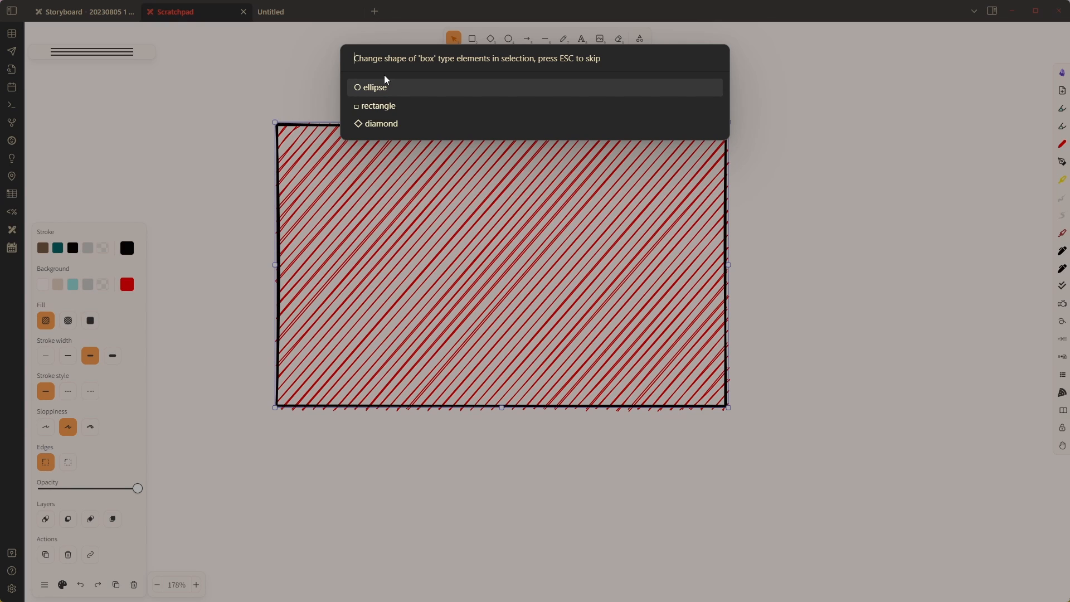
{"action": "key", "text": "Escape"}
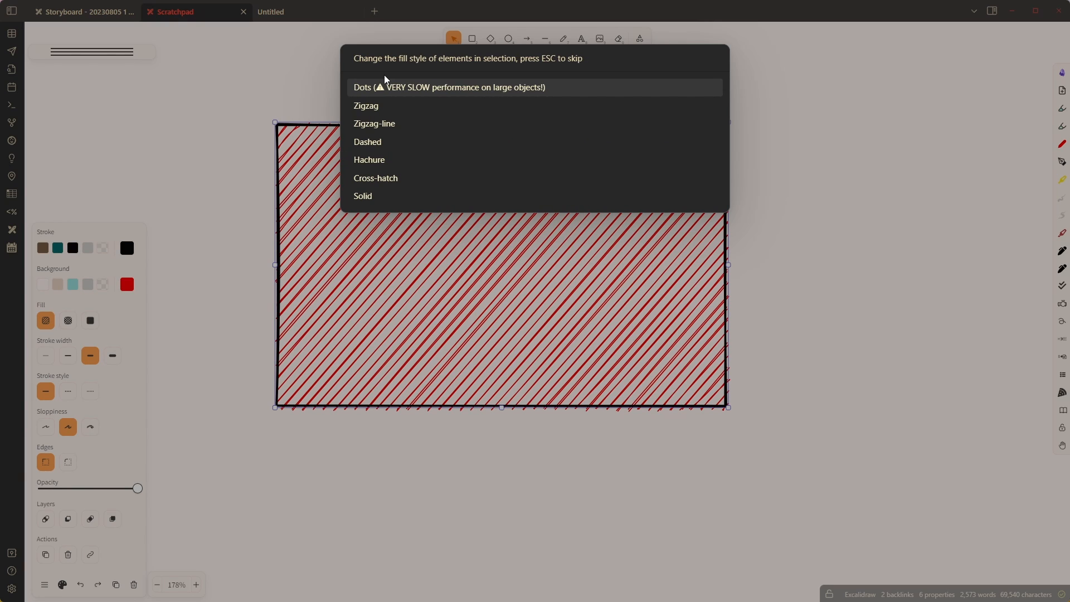
{"action": "left_click", "coordinate": [378, 146]}
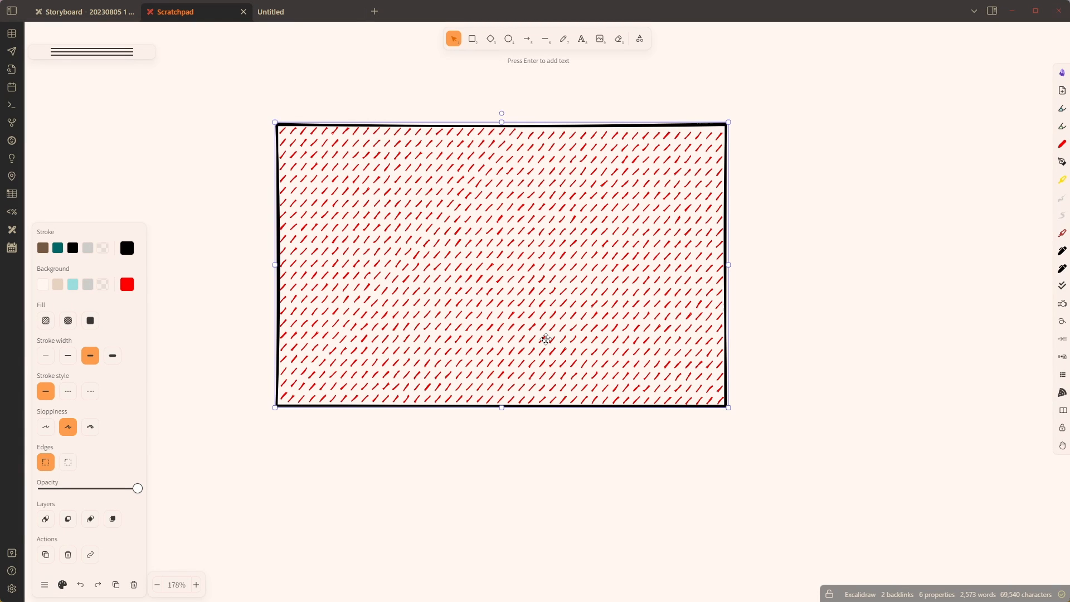
Step: Turn the rectangle into a diamond with the Shape magic script "Change shape of selected elements" and set its fill to hachure
{"action": "key", "text": "ctrl+p"}
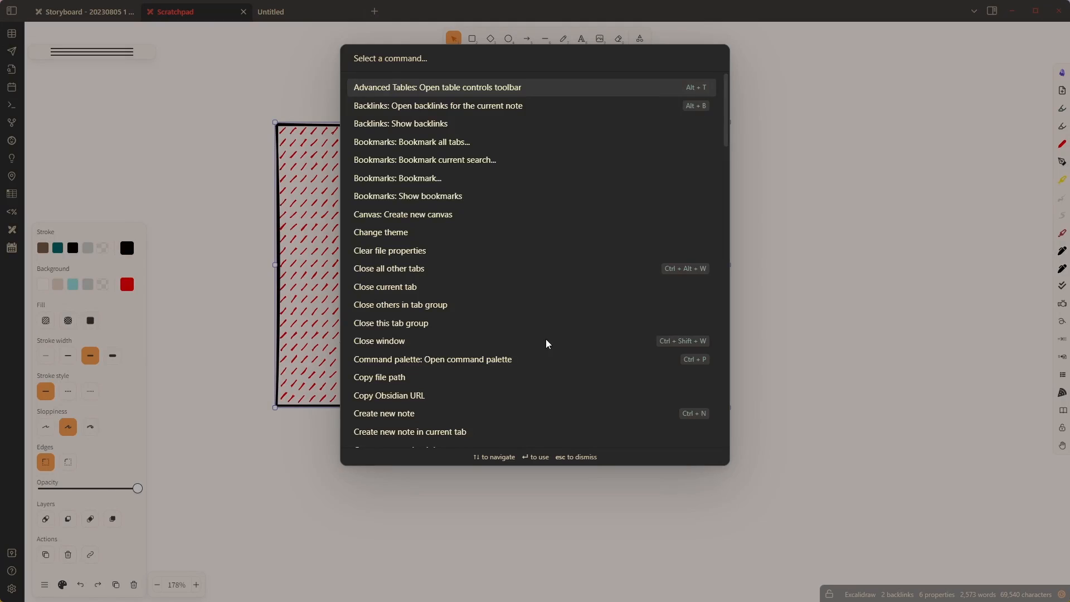
{"action": "type", "text": "change sh"}
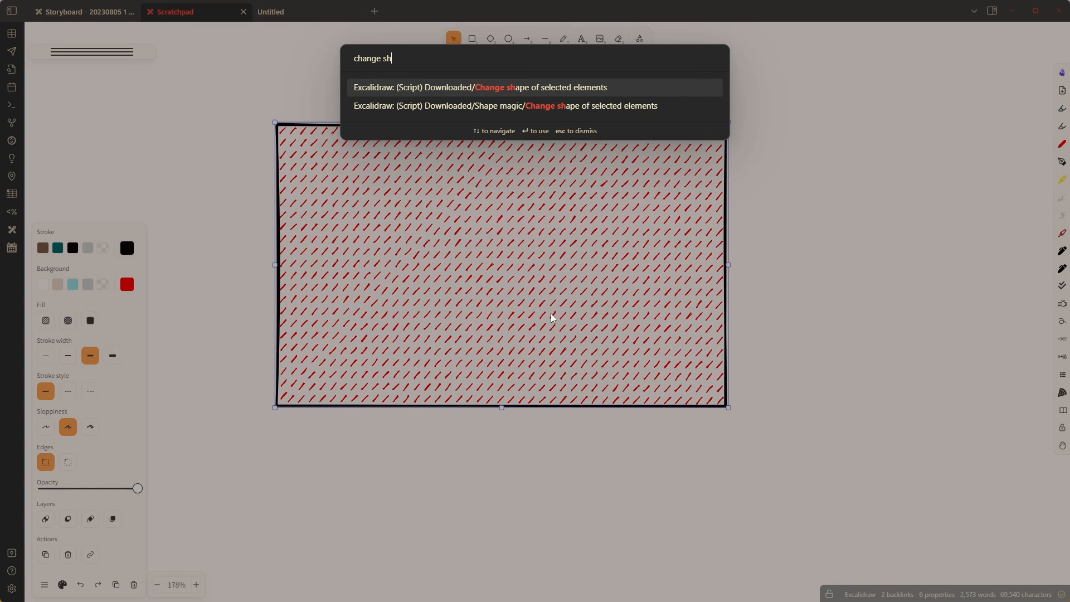
{"action": "left_click", "coordinate": [590, 106]}
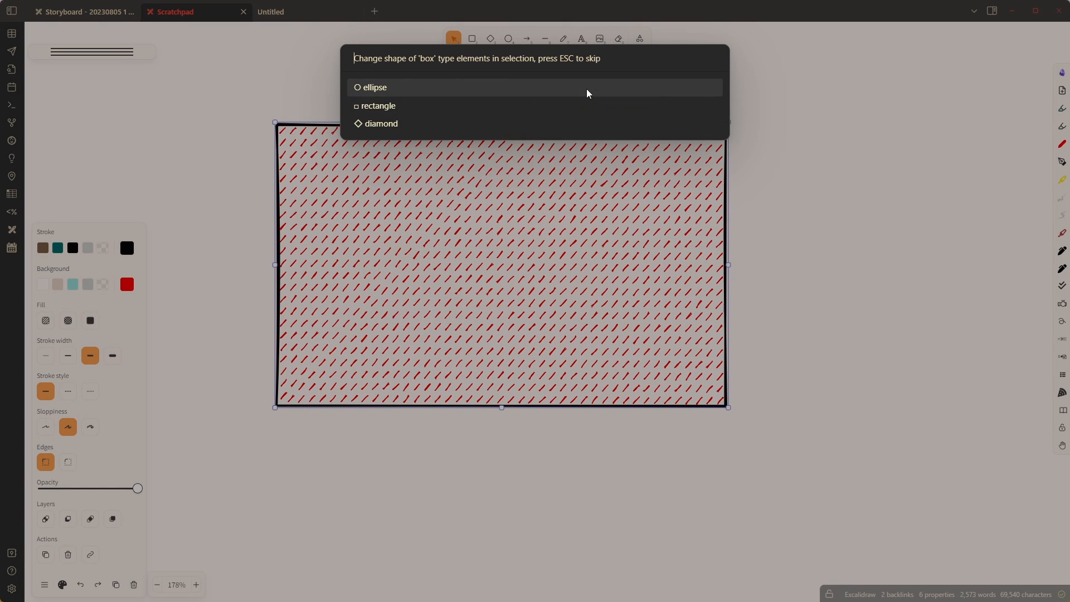
{"action": "left_click", "coordinate": [382, 124]}
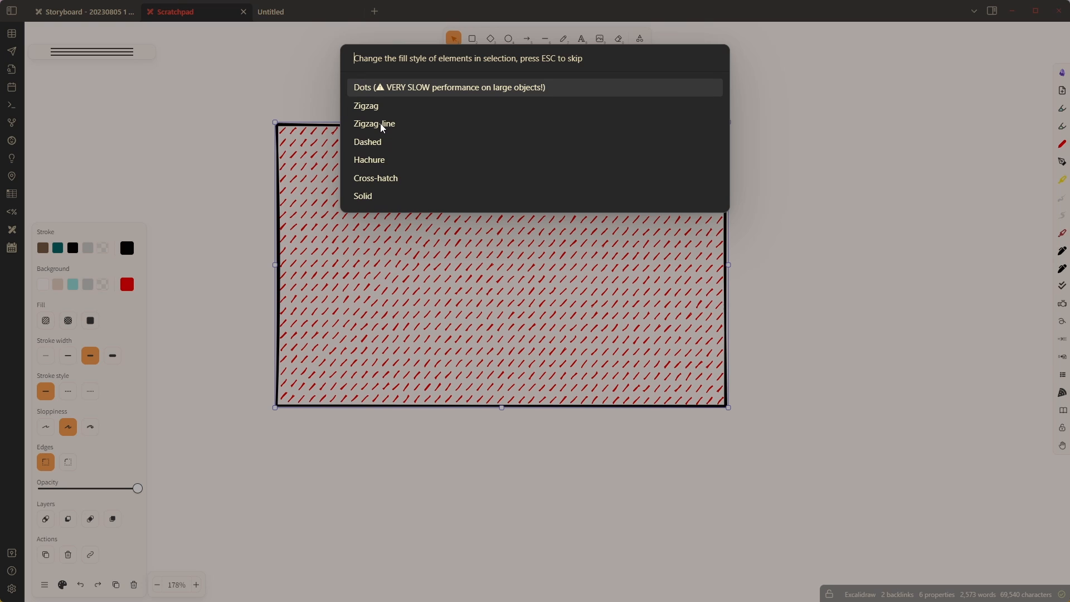
{"action": "left_click", "coordinate": [383, 125]}
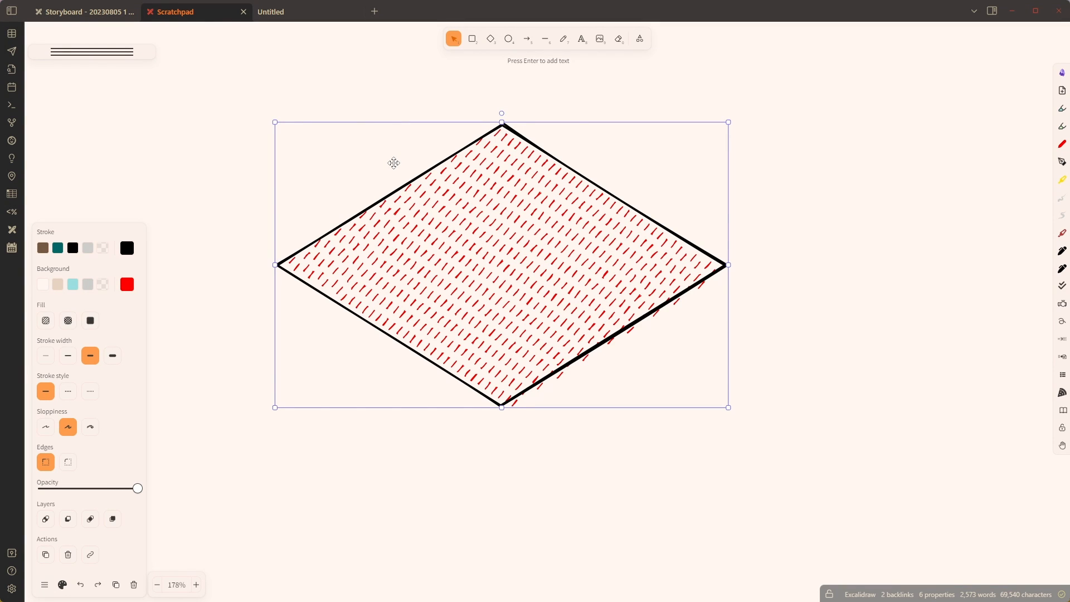
{"action": "left_click", "coordinate": [47, 327]}
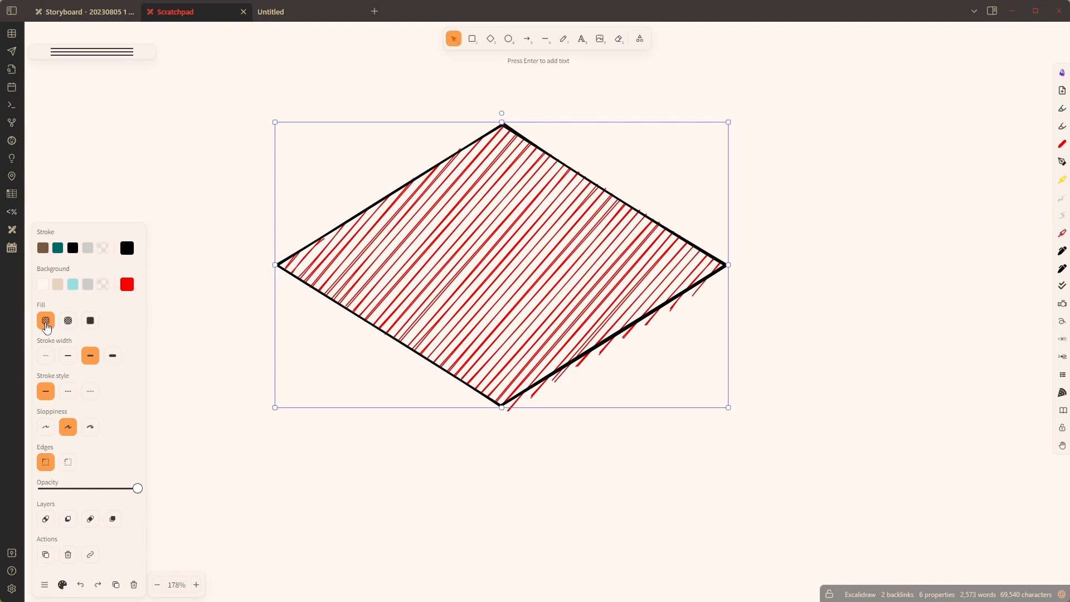
Step: Switch the diamond's fill style to zigzag
{"action": "left_click", "coordinate": [46, 328], "text": "alt"}
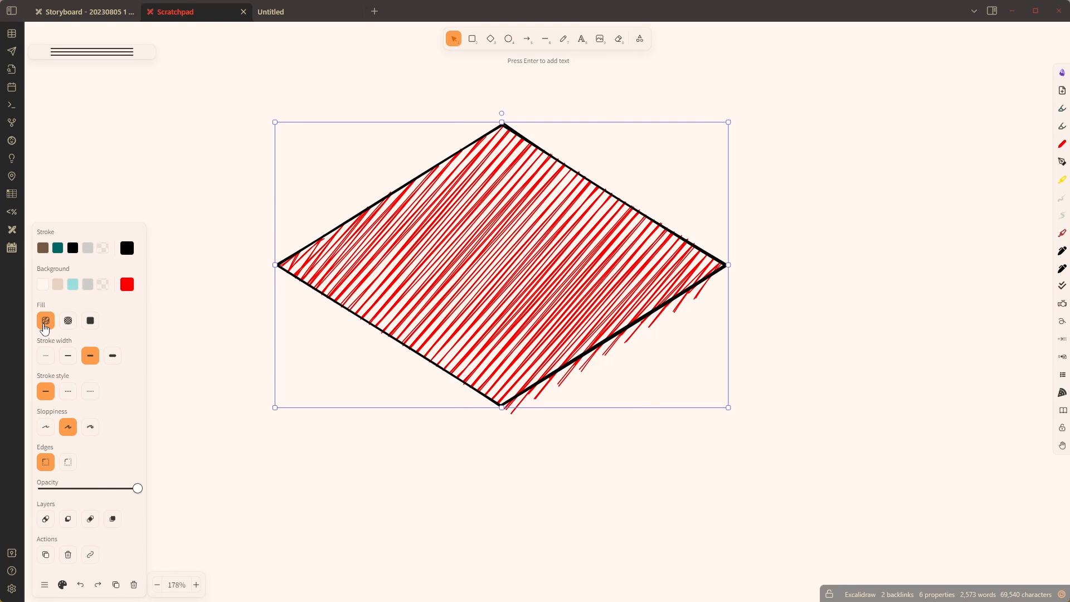
Step: Show the Scribble helper slide in the Storyboard, return to the Scratchpad drawing and delete the diamond
{"action": "left_click", "coordinate": [95, 18]}
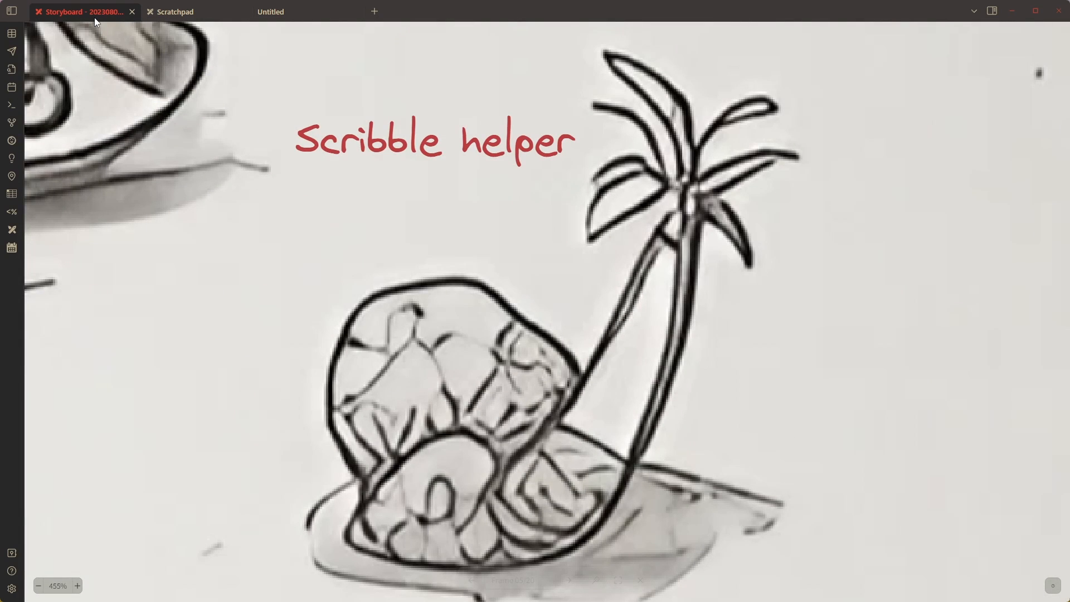
{"action": "left_click", "coordinate": [210, 15]}
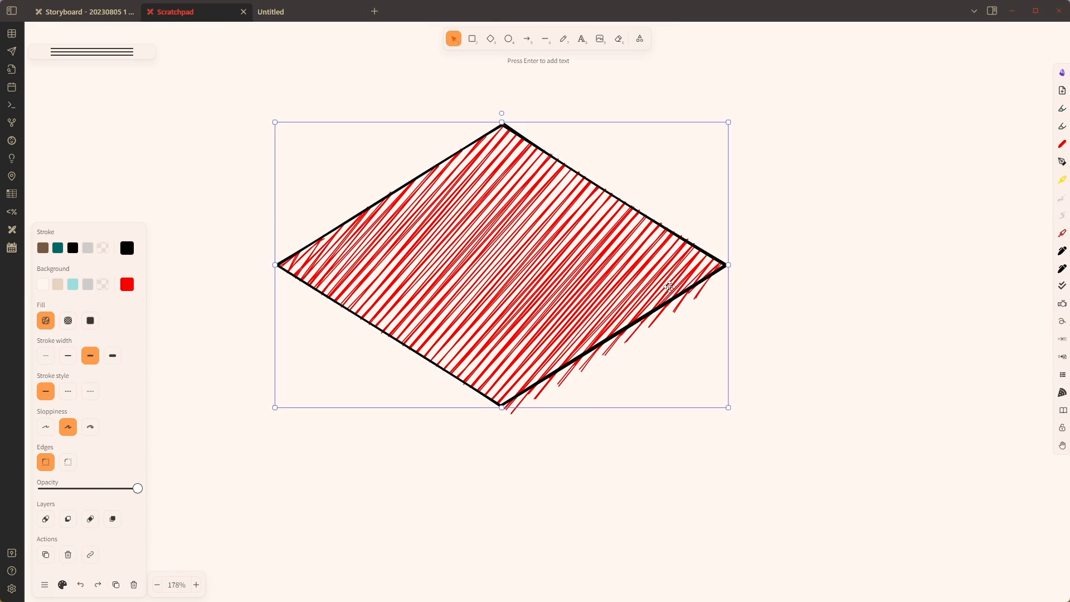
{"action": "left_click", "coordinate": [769, 412]}
{"action": "left_click", "coordinate": [618, 293]}
{"action": "key", "text": "Delete"}
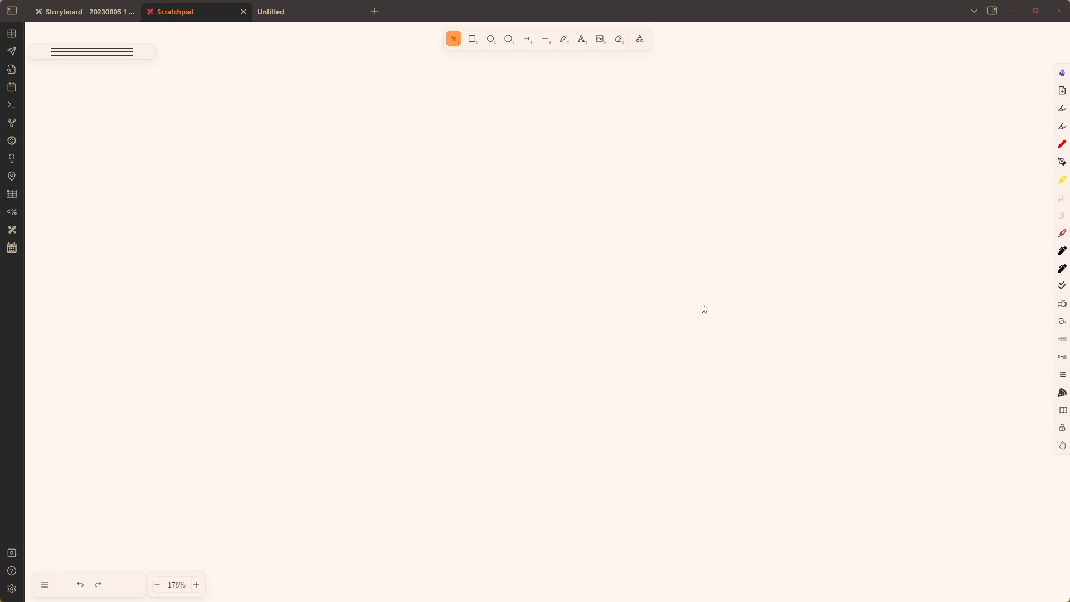
Step: Run the Scribble Helper script on the empty canvas and enter "This is my text" followed by a link to the LATCH Hat Rack file
{"action": "left_click", "coordinate": [1061, 325]}
{"action": "double_click", "coordinate": [466, 235]}
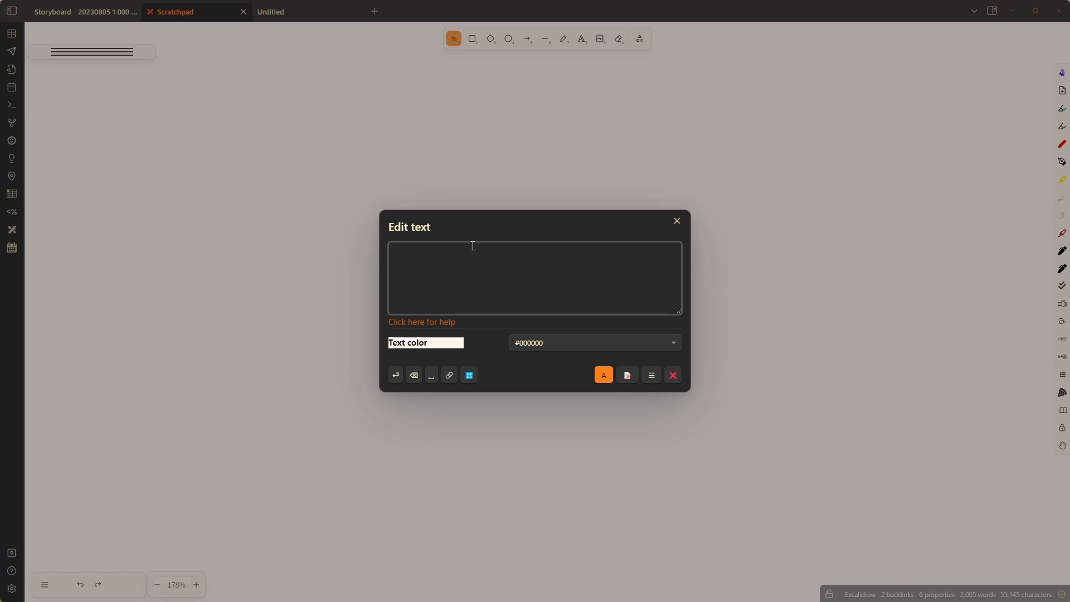
{"action": "type", "text": "This is my text"}
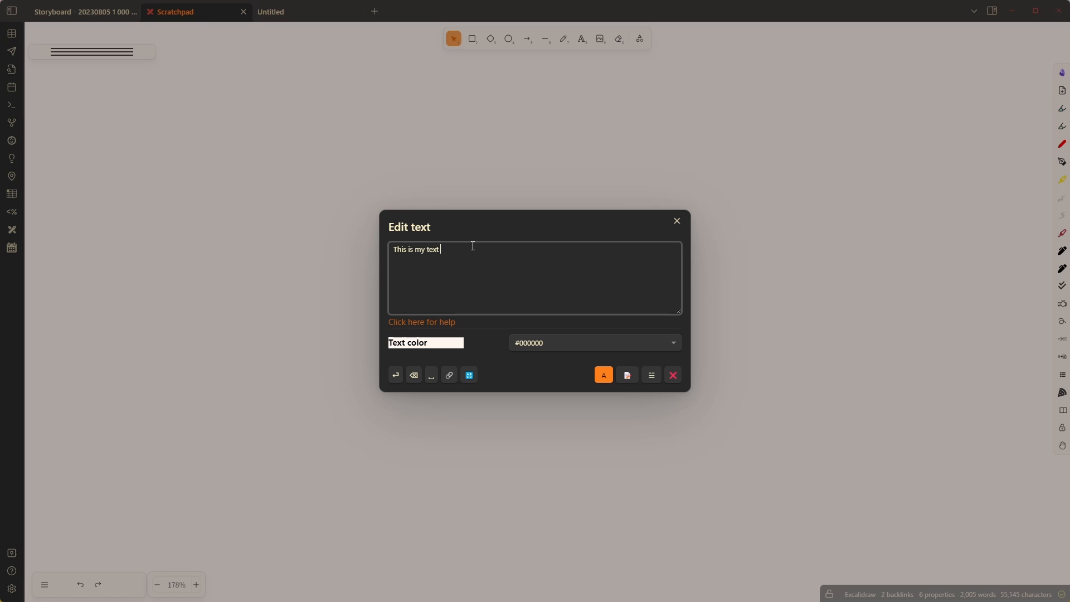
{"action": "left_click", "coordinate": [450, 374]}
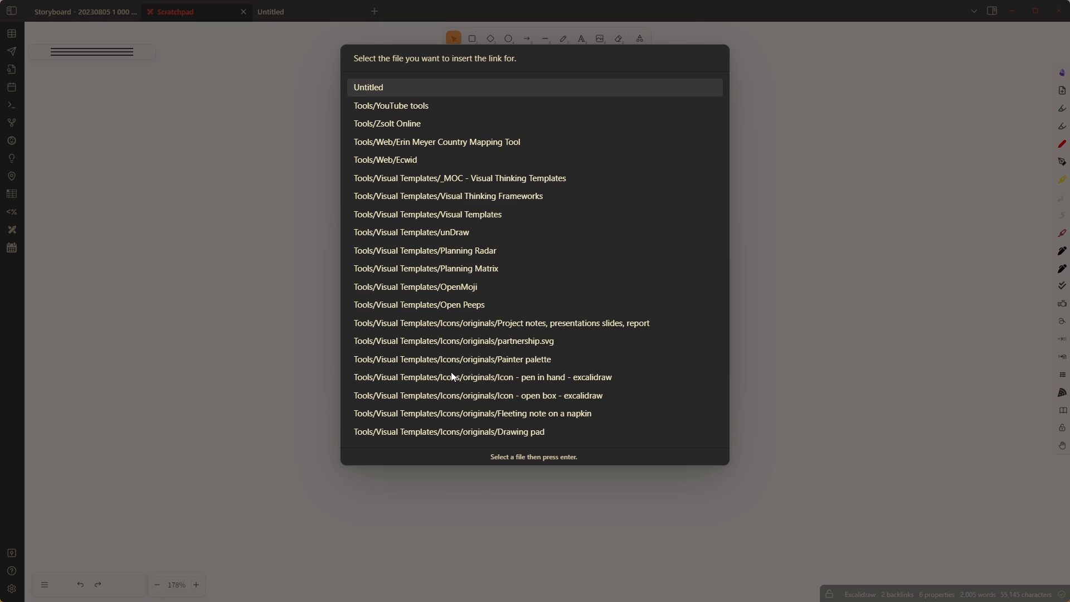
{"action": "type", "text": "latch"}
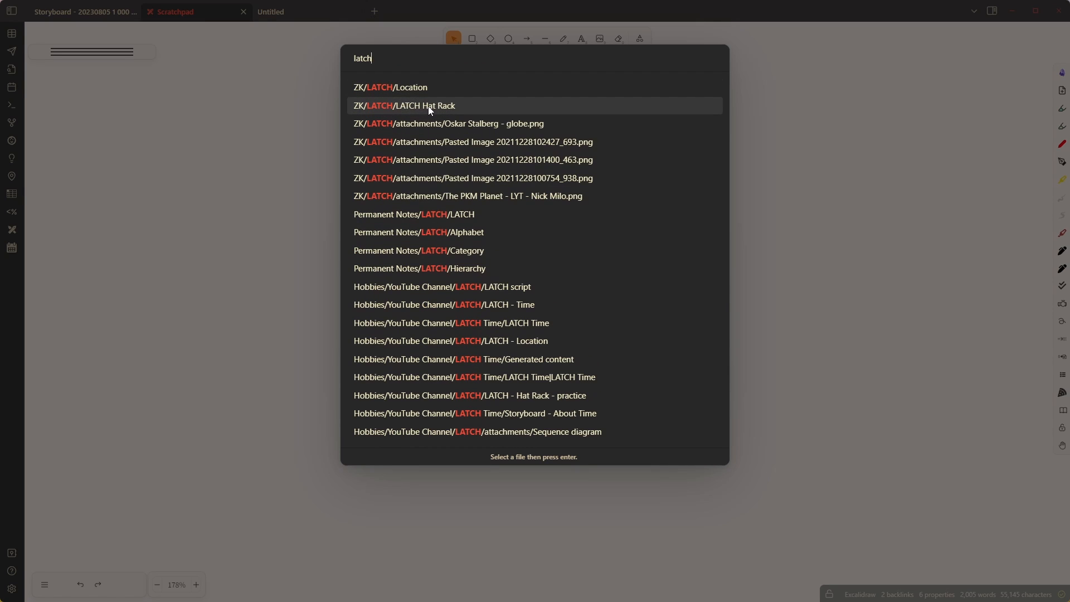
{"action": "left_click", "coordinate": [429, 107]}
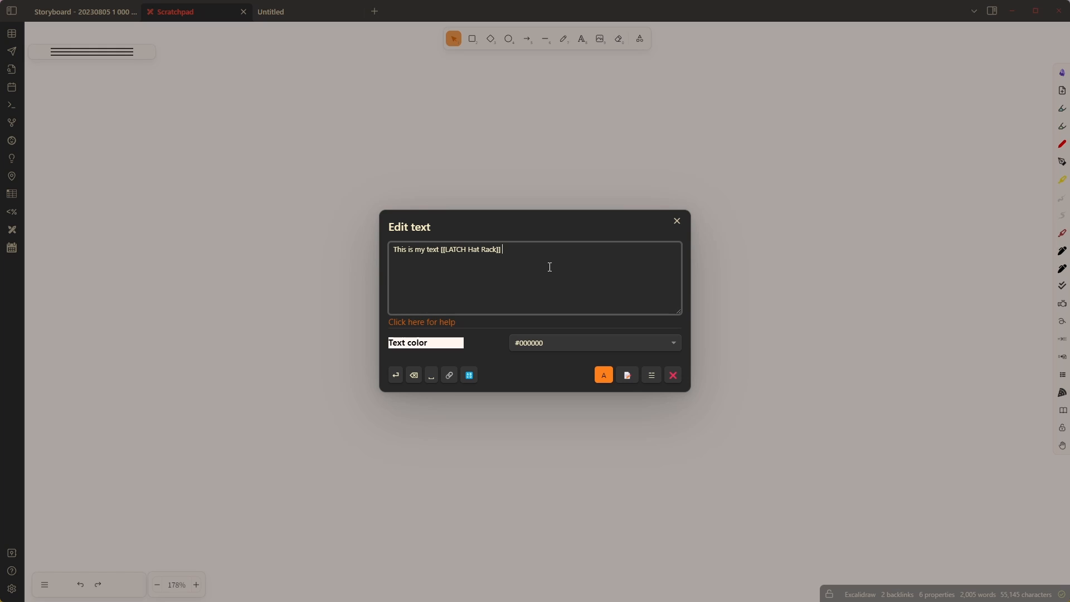
Step: Add "..kjewrlkj" and a second line "dsflkjer", insert the entry as wrapped text and narrow its box to about half the width
{"action": "type", "text": "..kjewrlkj"}
{"action": "key", "text": "Return"}
{"action": "type", "text": "dsflkjer"}
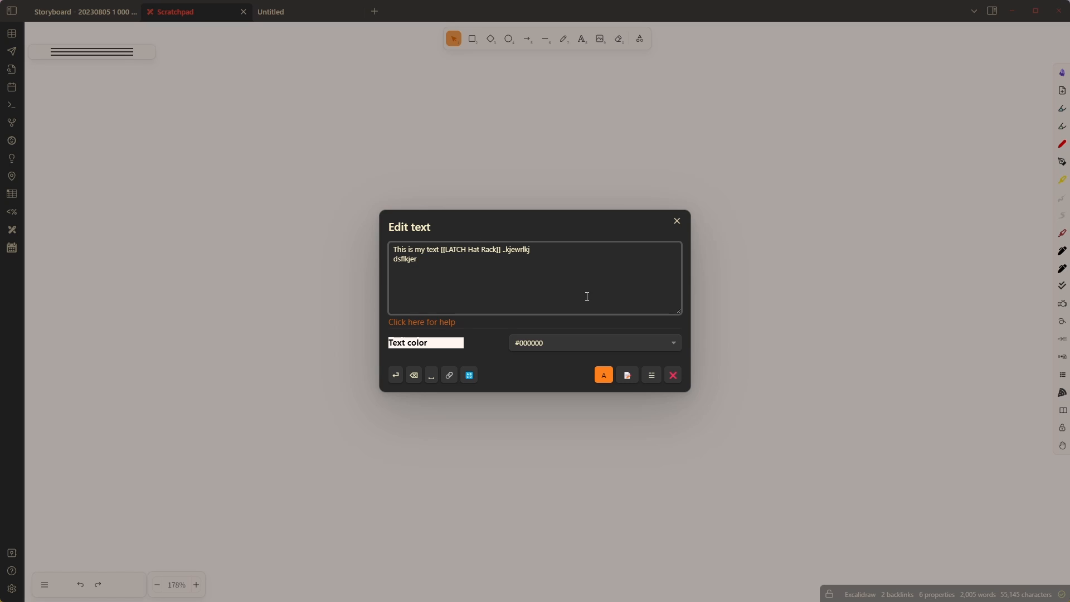
{"action": "left_click", "coordinate": [653, 379]}
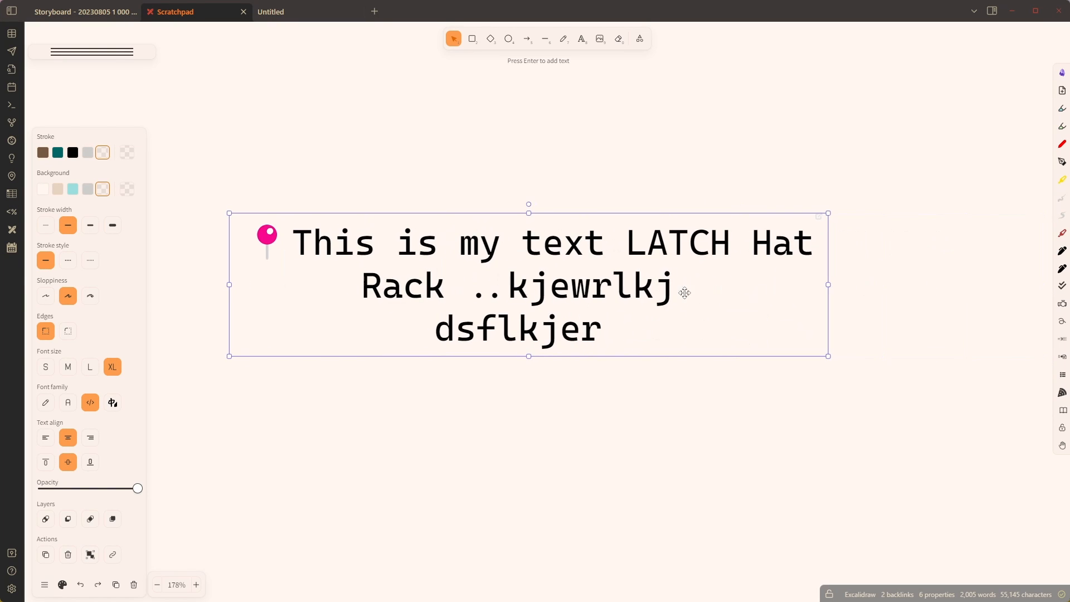
{"action": "left_click_drag", "start_coordinate": [828, 284], "coordinate": [557, 274]}
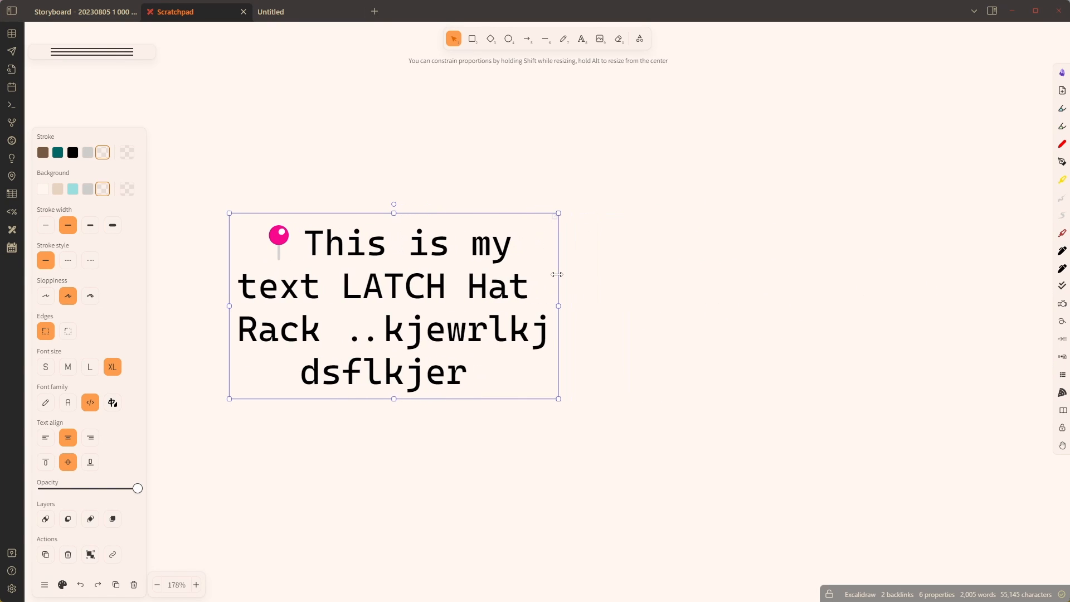
Step: Reopen the wrapped text in the Edit text dialog to review its raw content, and close it without changes
{"action": "mouse_move", "coordinate": [443, 252]}
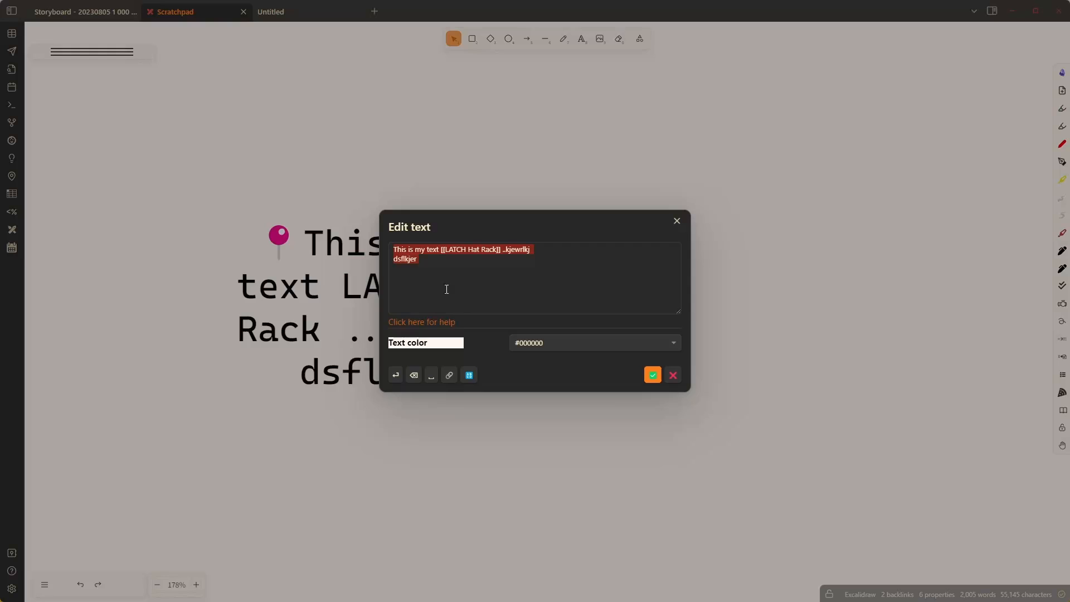
{"action": "double_click", "coordinate": [446, 289]}
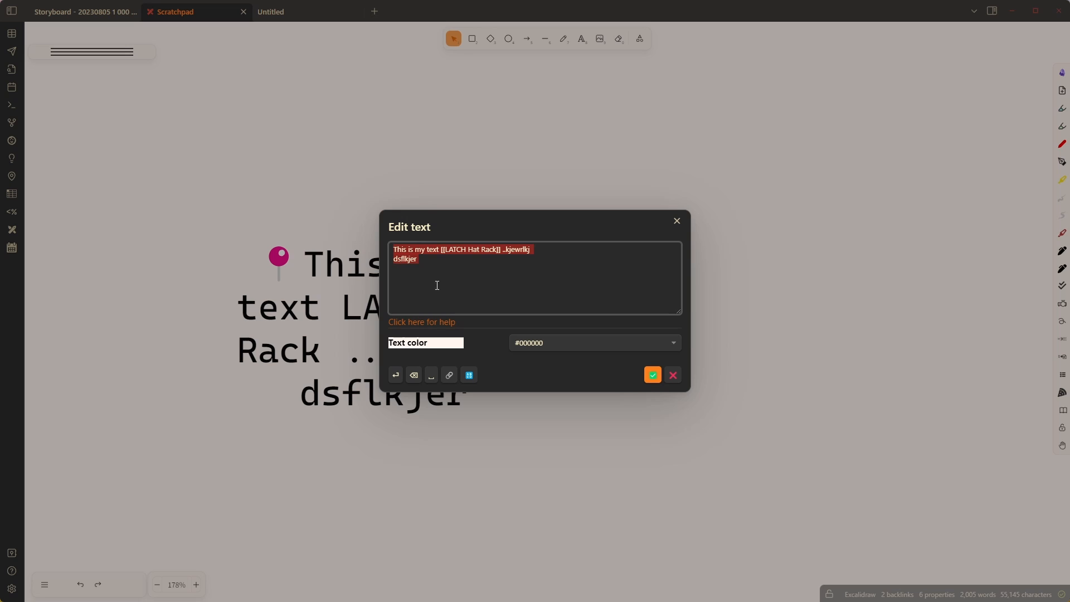
{"action": "left_click", "coordinate": [459, 273]}
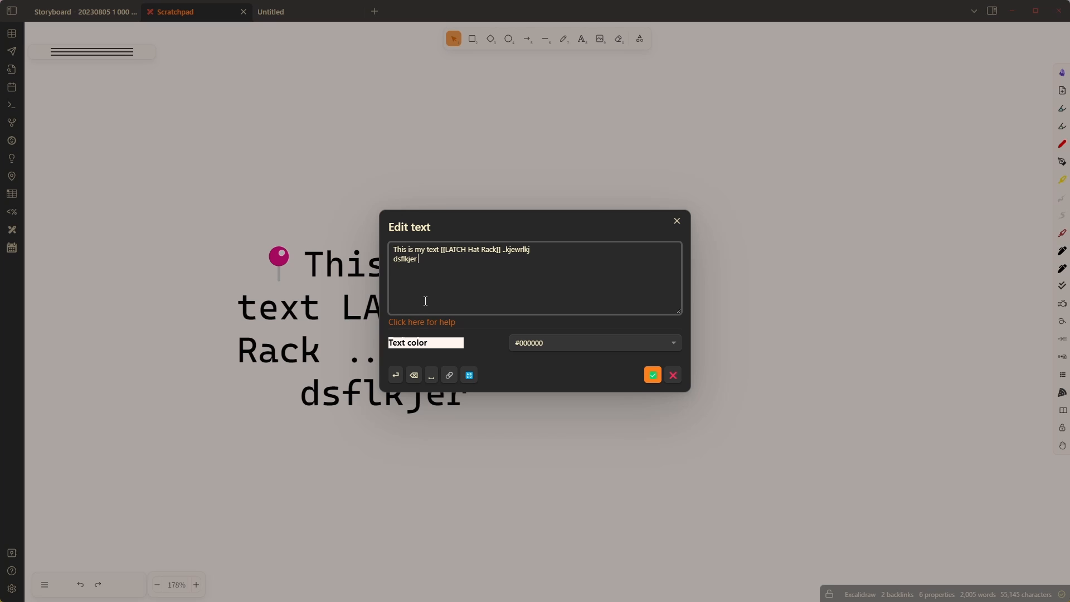
{"action": "left_click", "coordinate": [798, 342]}
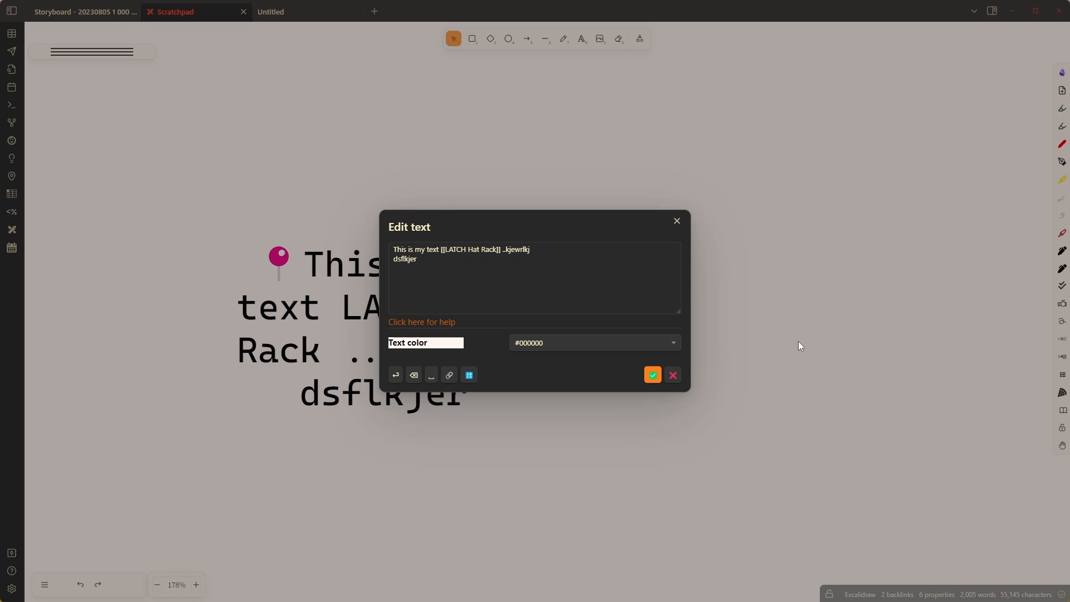
{"action": "left_click", "coordinate": [677, 222]}
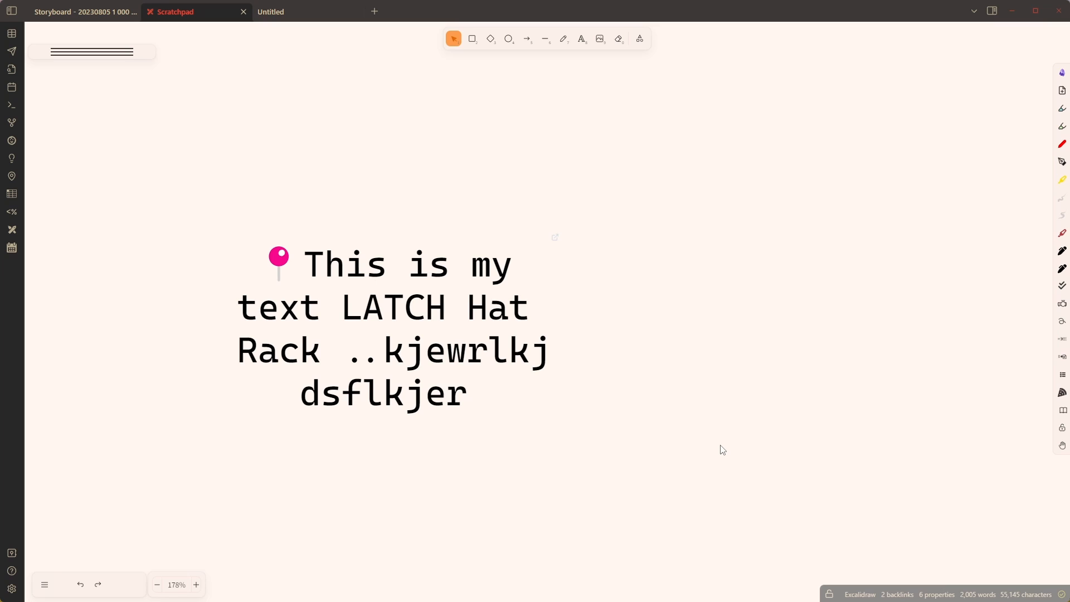
Step: Show the Fill unclosed shapes slide in the Storyboard, return to the Scratchpad drawing and draw a large open freehand outline beside the text
{"action": "left_click", "coordinate": [112, 10]}
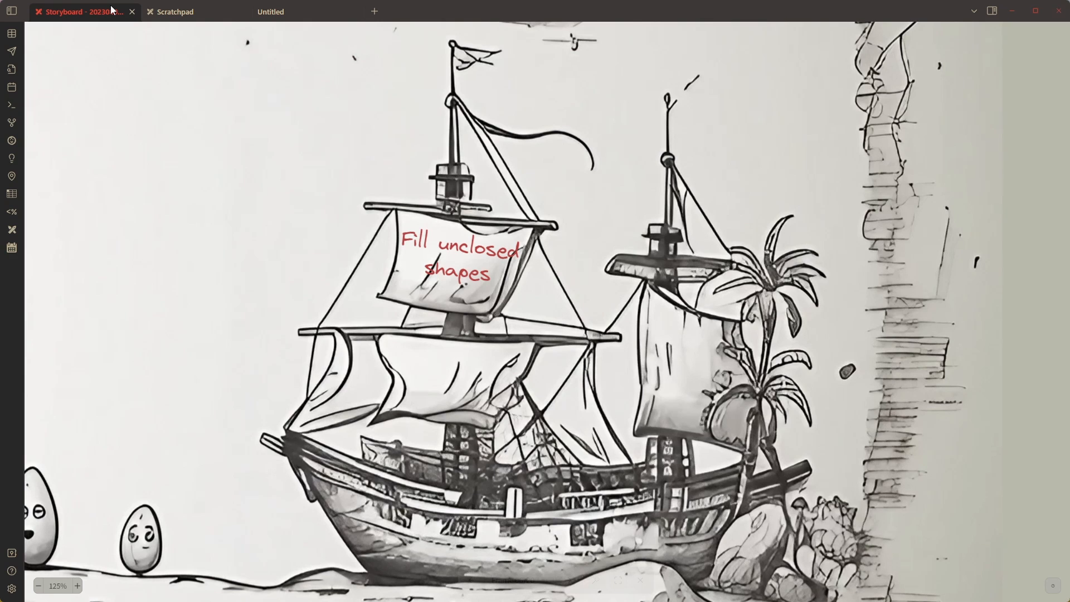
{"action": "left_click", "coordinate": [174, 12]}
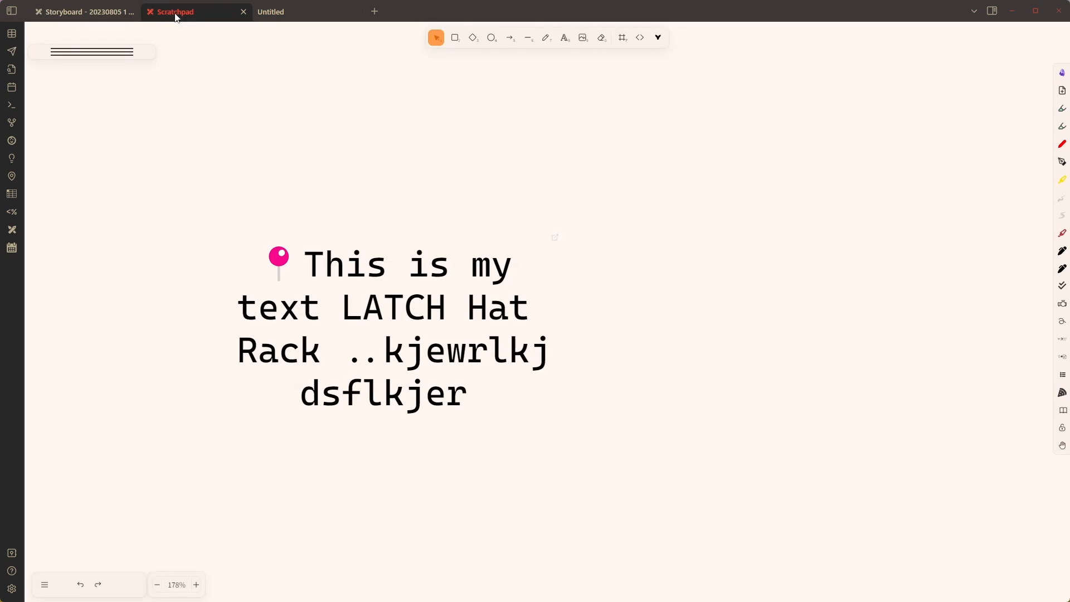
{"action": "left_click", "coordinate": [565, 39]}
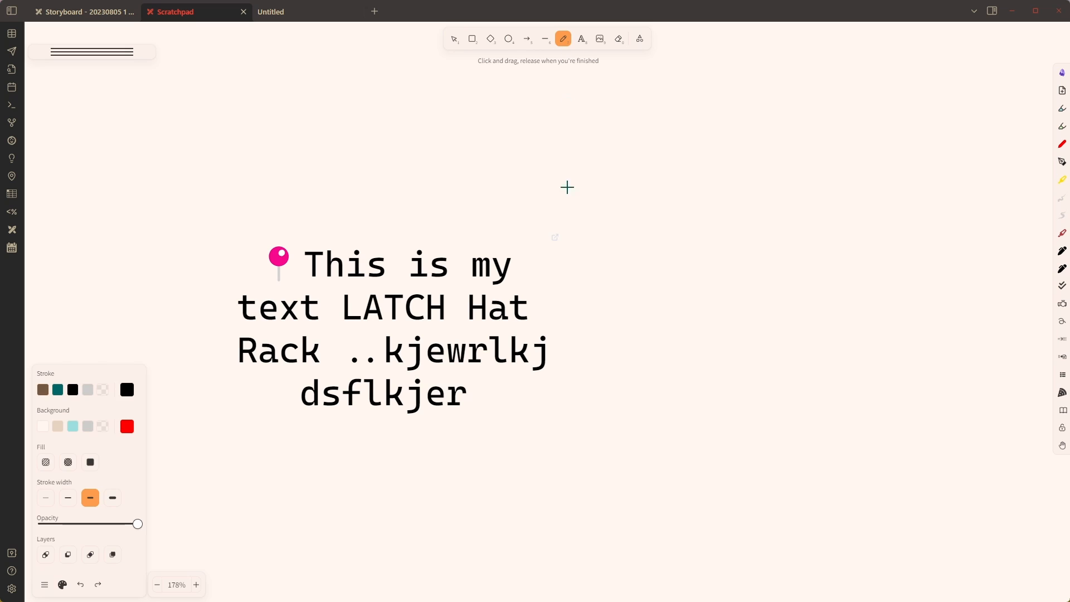
{"action": "mouse_move", "coordinate": [584, 243]}
{"action": "left_mouse_down"}
{"action": "mouse_move", "coordinate": [563, 217]}
{"action": "mouse_move", "coordinate": [605, 157]}
{"action": "mouse_move", "coordinate": [713, 180]}
{"action": "mouse_move", "coordinate": [815, 161]}
{"action": "mouse_move", "coordinate": [892, 215]}
{"action": "mouse_move", "coordinate": [807, 224]}
{"action": "mouse_move", "coordinate": [731, 298]}
{"action": "mouse_move", "coordinate": [675, 296]}
{"action": "mouse_move", "coordinate": [650, 316]}
{"action": "left_mouse_up"}
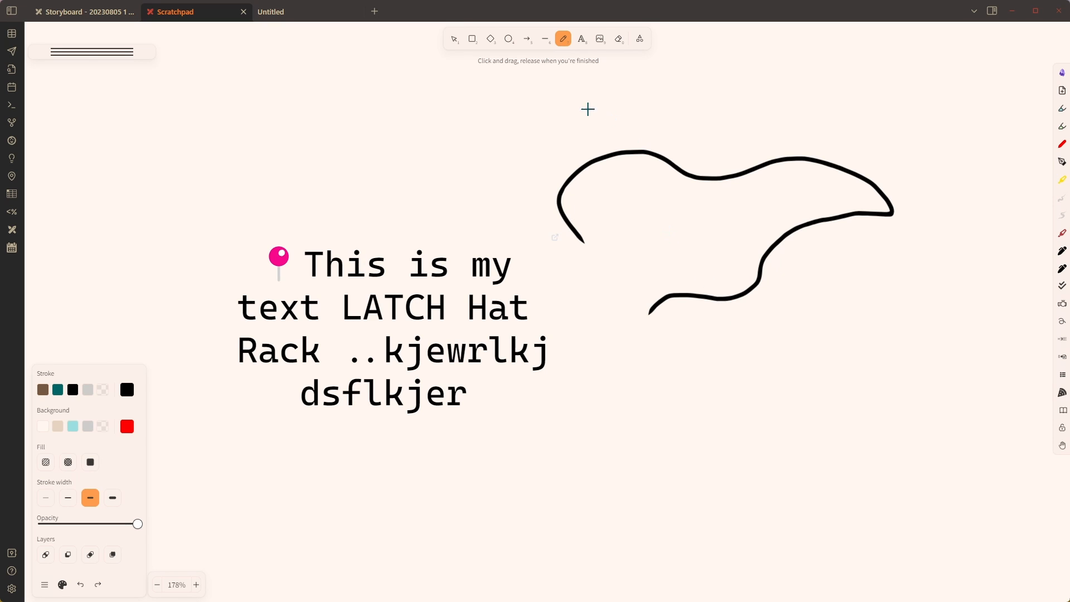
{"action": "left_click", "coordinate": [454, 40]}
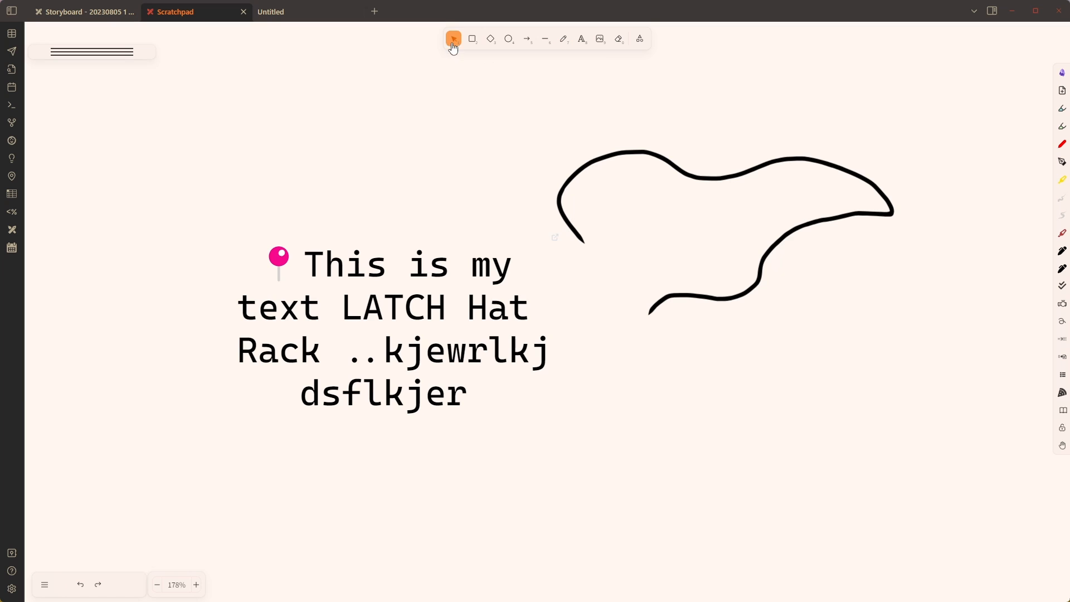
Step: Fill the open freehand outline using the bucket script for unclosed shapes from the Downloaded/Colors script group
{"action": "left_click", "coordinate": [602, 157]}
{"action": "left_click", "coordinate": [88, 50]}
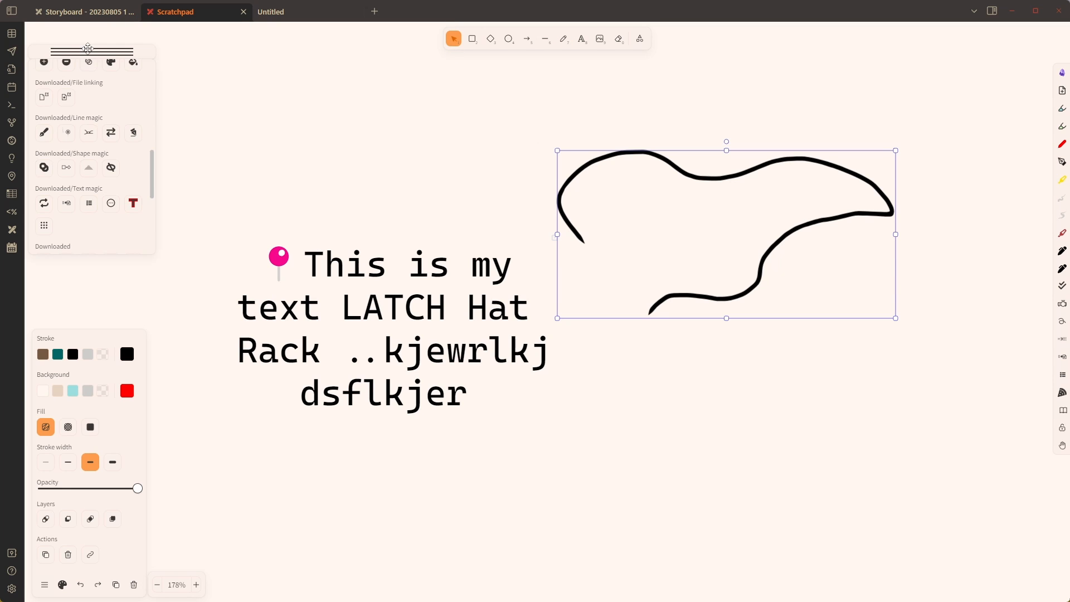
{"action": "mouse_move", "coordinate": [116, 55]}
{"action": "left_mouse_down"}
{"action": "mouse_move", "coordinate": [407, 81]}
{"action": "mouse_move", "coordinate": [451, 98]}
{"action": "left_mouse_up"}
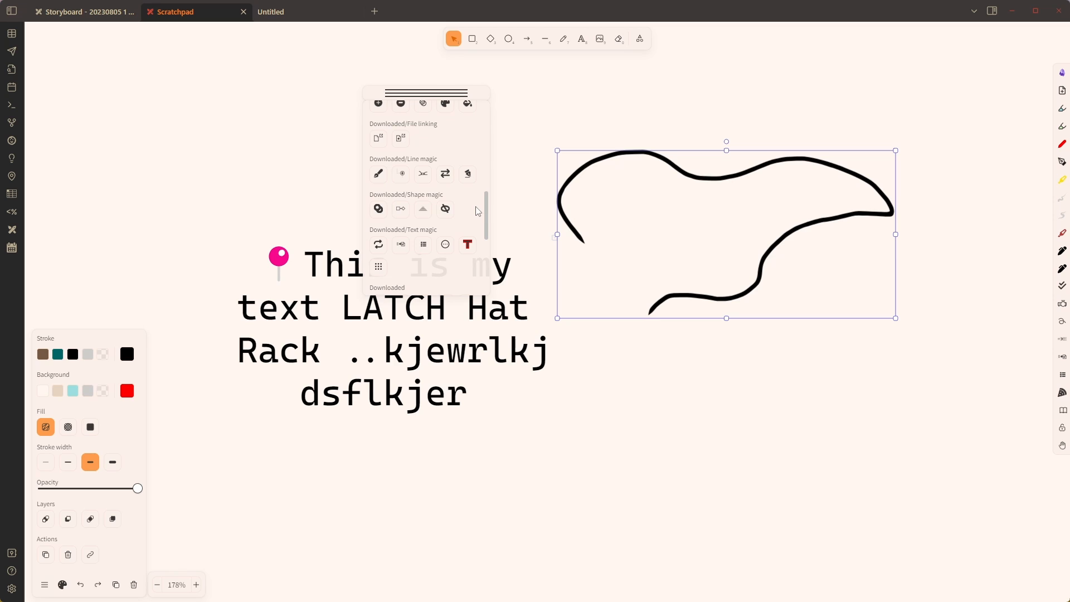
{"action": "scroll", "coordinate": [477, 212], "scroll_direction": "up", "scroll_amount": 2}
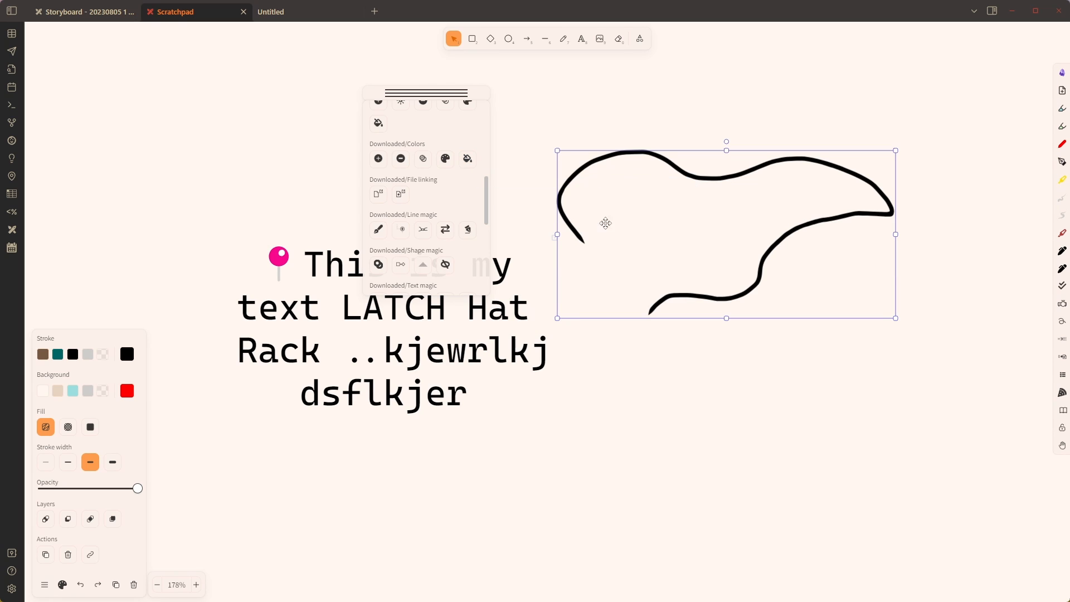
{"action": "left_click", "coordinate": [469, 160]}
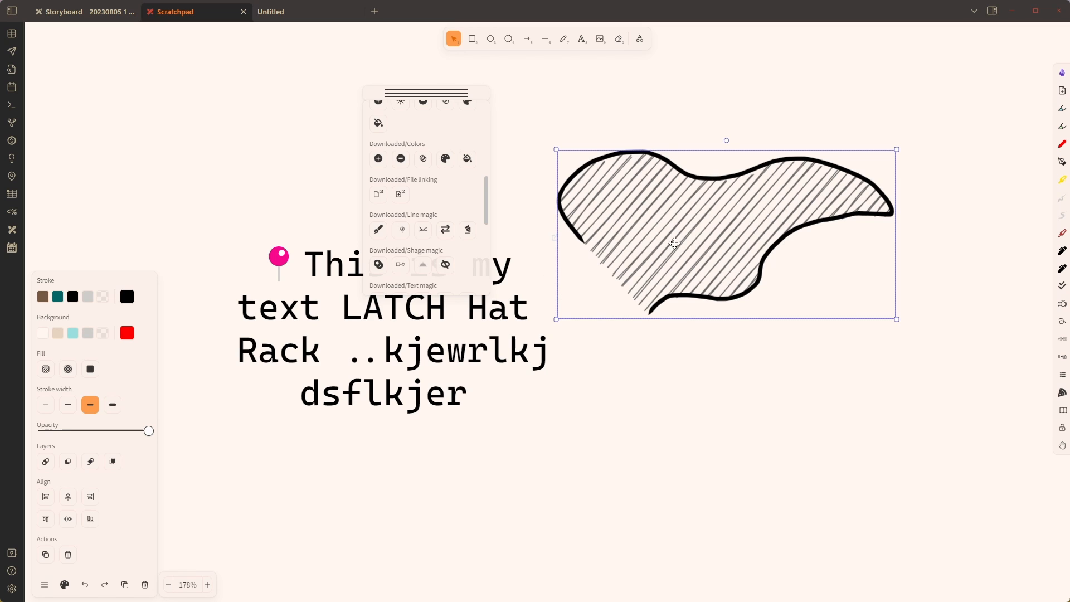
Step: Change the freehand shape's fill to teal 38ABAB with the cross-hatch style
{"action": "double_click", "coordinate": [654, 233]}
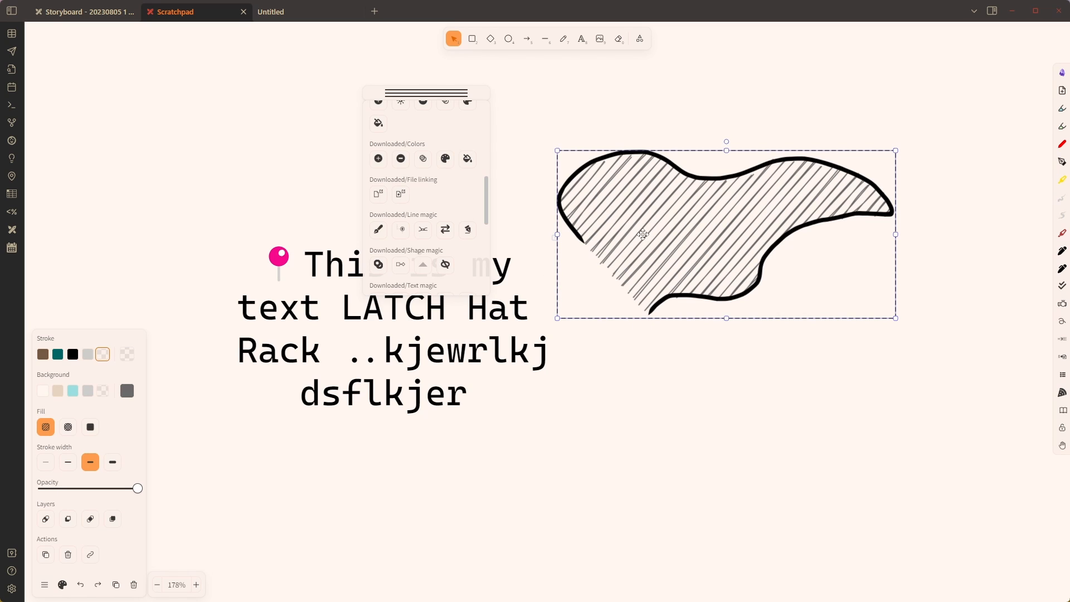
{"action": "left_click", "coordinate": [127, 392]}
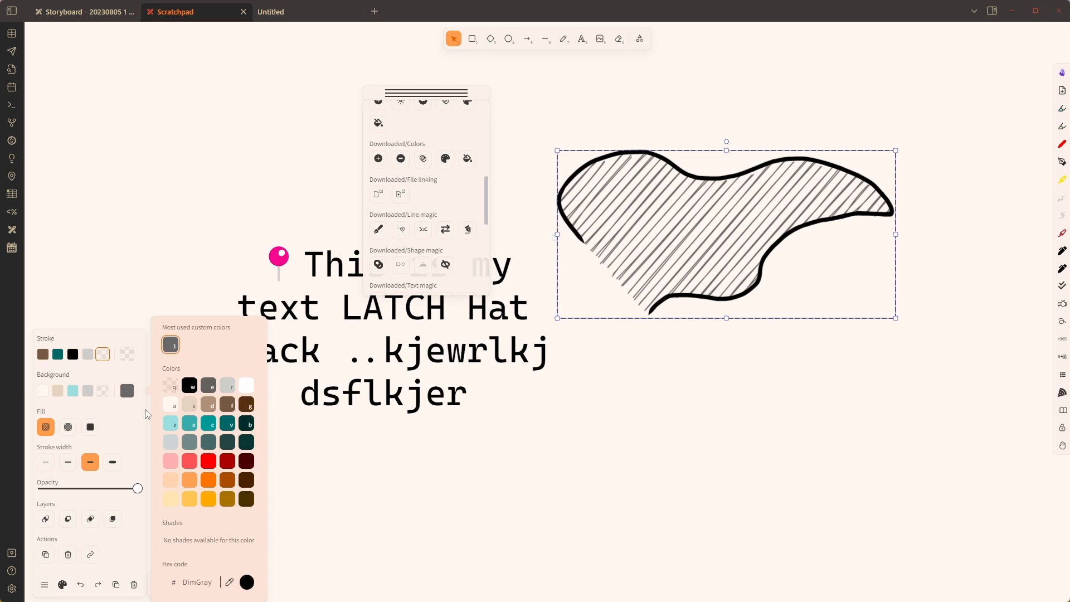
{"action": "left_click", "coordinate": [190, 424]}
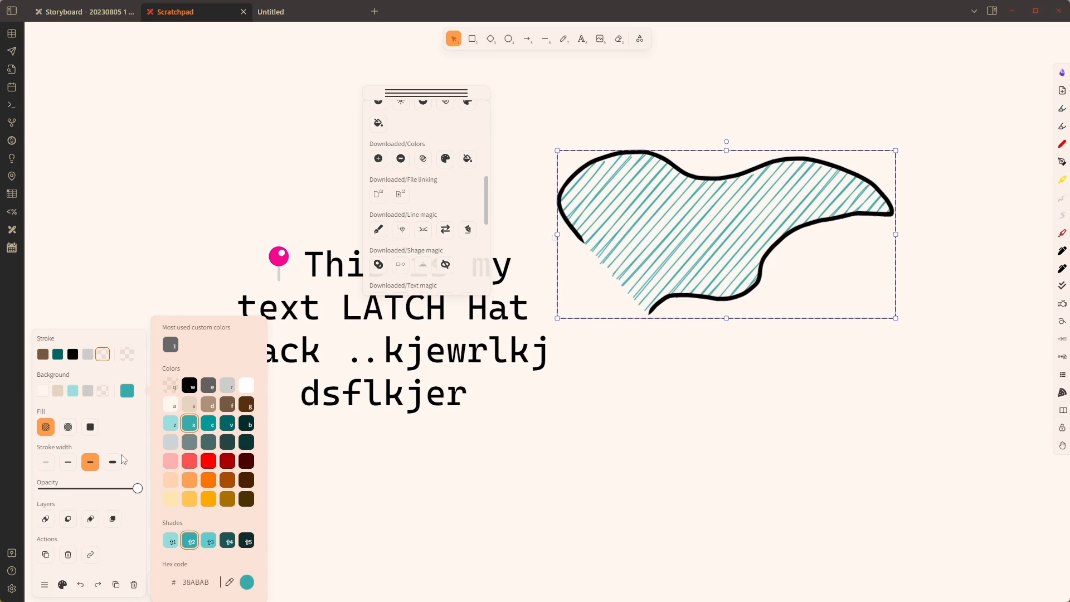
{"action": "left_click", "coordinate": [70, 428]}
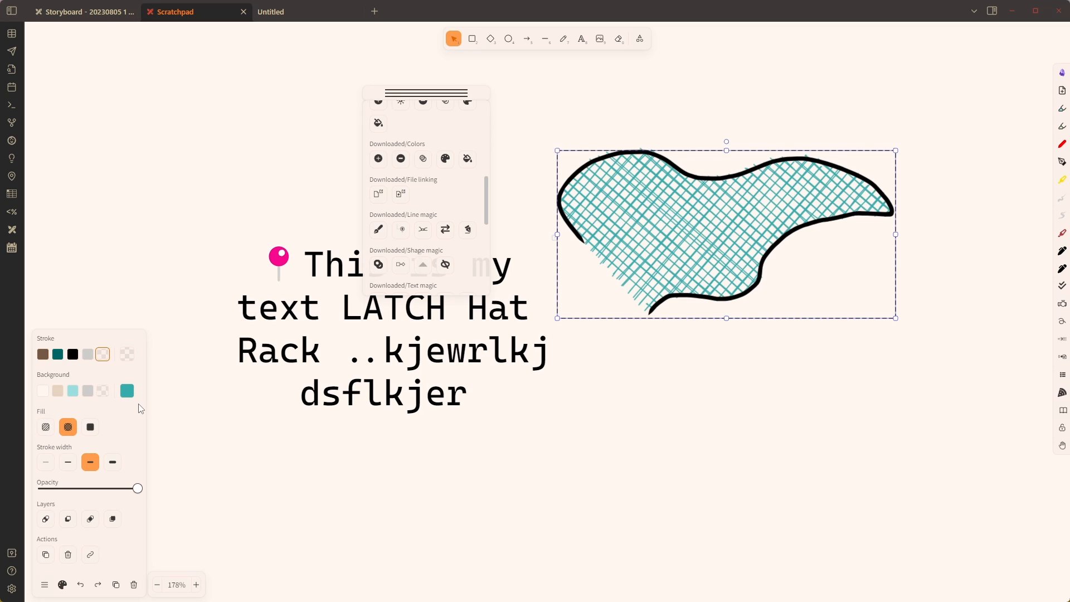
{"action": "left_click", "coordinate": [597, 452]}
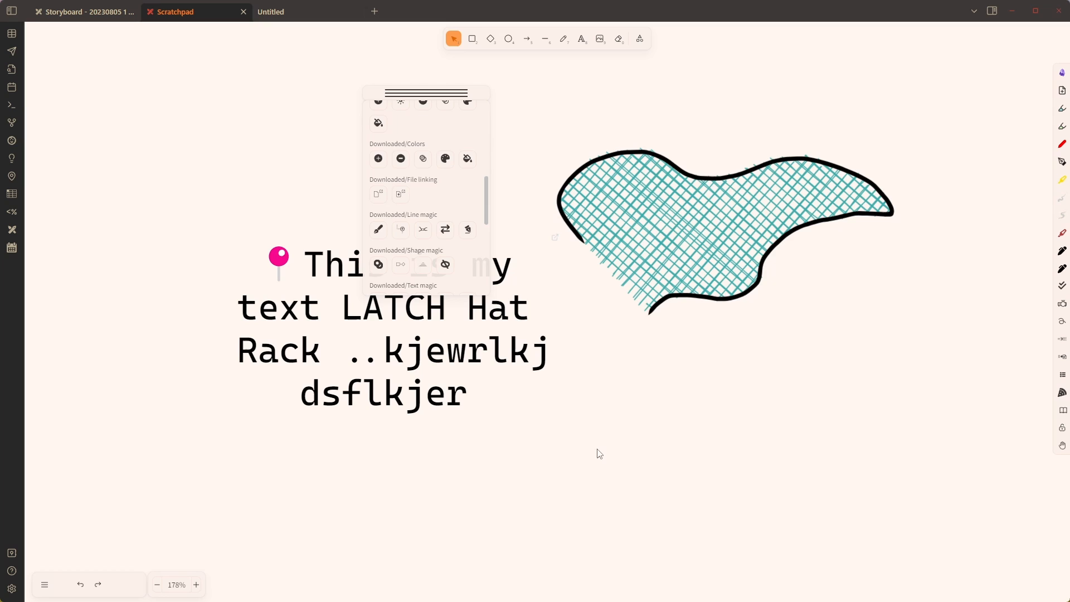
Step: Move the cross-hatched fill out below its freehand outline and place it back inside
{"action": "left_click", "coordinate": [657, 240]}
{"action": "left_click_drag", "start_coordinate": [657, 237], "coordinate": [684, 508]}
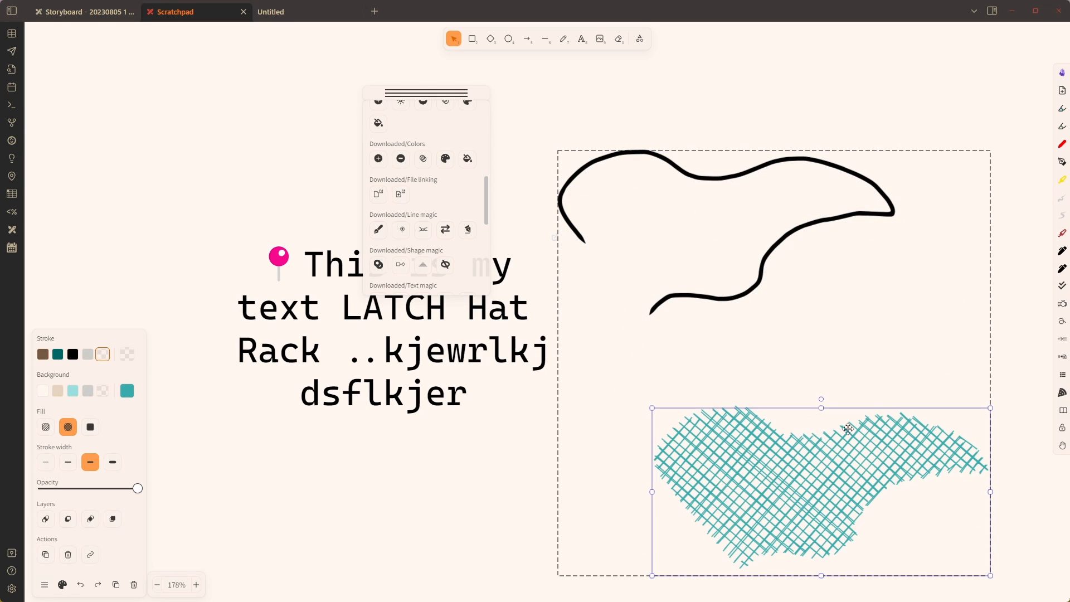
{"action": "left_click_drag", "start_coordinate": [768, 564], "coordinate": [671, 284]}
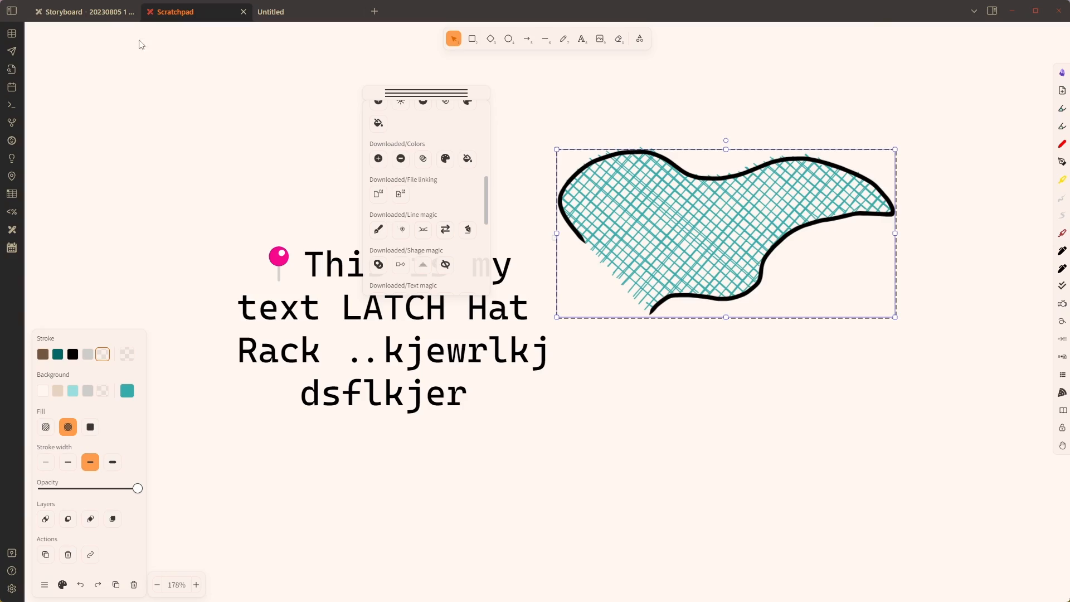
Step: Show the Select Similar Elements script slide in the Storyboard, and return to the Scratchpad drawing
{"action": "left_click", "coordinate": [90, 12]}
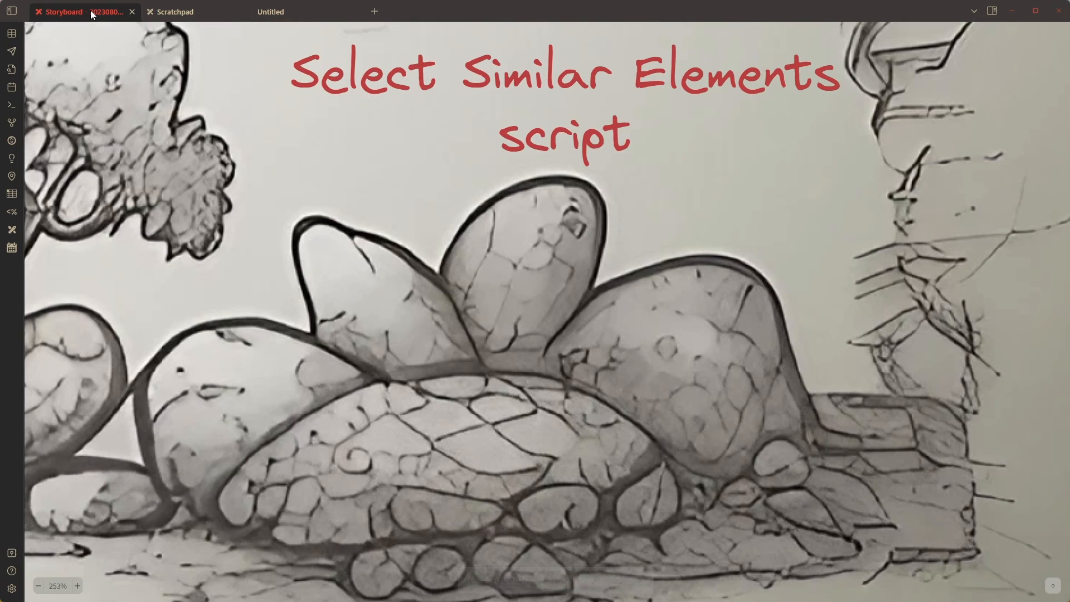
{"action": "left_click", "coordinate": [175, 12]}
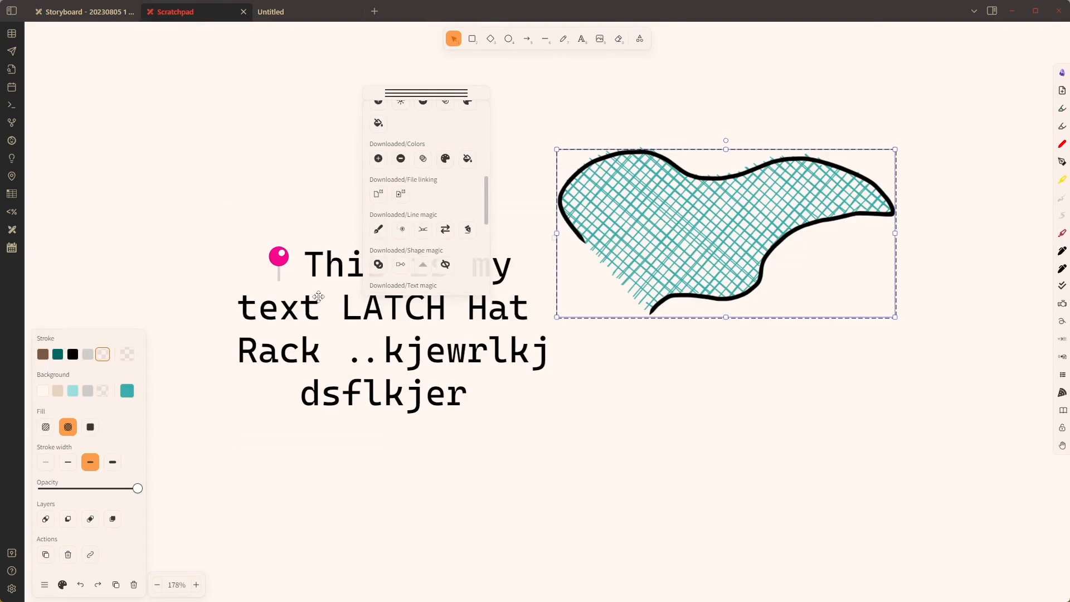
Step: Move the pinned text note away from the script panel, shift that panel over the freehand shape, and reposition the note beside the shape
{"action": "left_click_drag", "start_coordinate": [318, 296], "coordinate": [228, 189]}
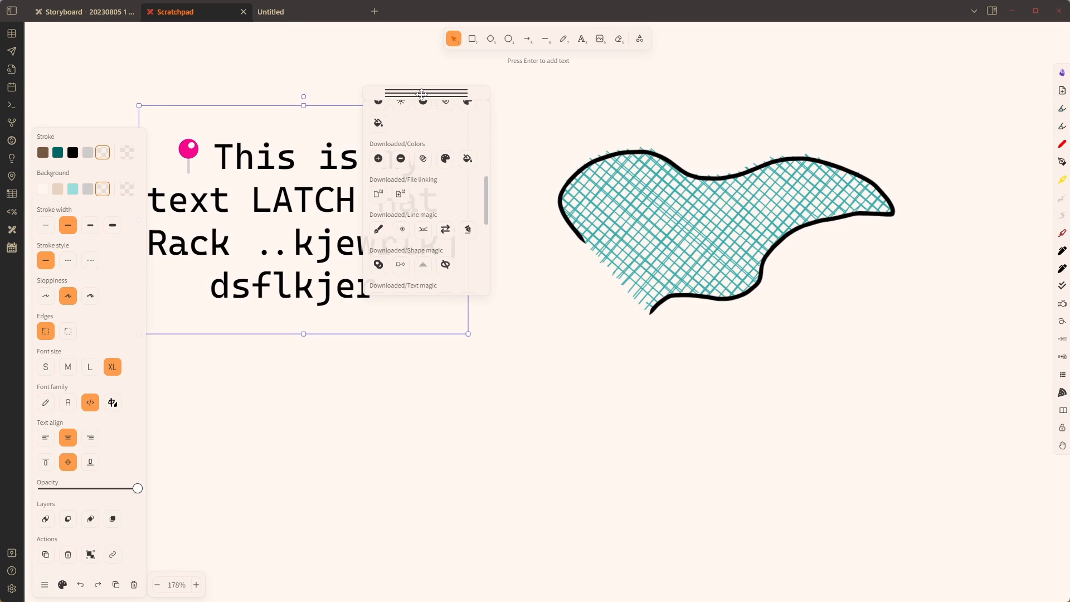
{"action": "left_click_drag", "start_coordinate": [422, 93], "coordinate": [726, 83]}
{"action": "left_click_drag", "start_coordinate": [341, 177], "coordinate": [387, 181]}
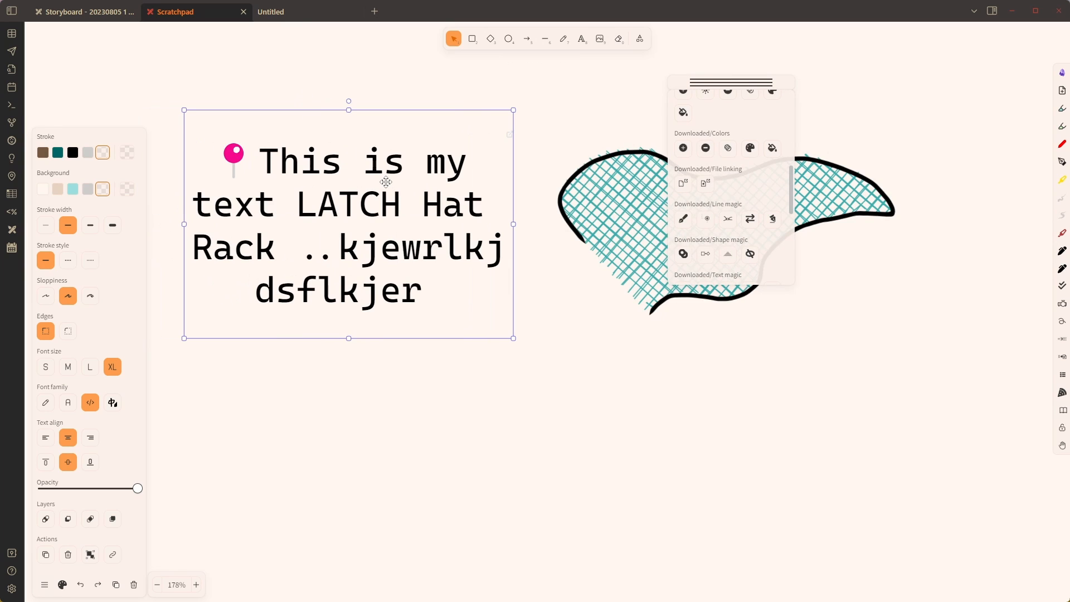
Step: Add a text element reading "text" and place it below and between the pinned note and the freehand shape
{"action": "left_click", "coordinate": [581, 39]}
{"action": "left_click", "coordinate": [474, 496]}
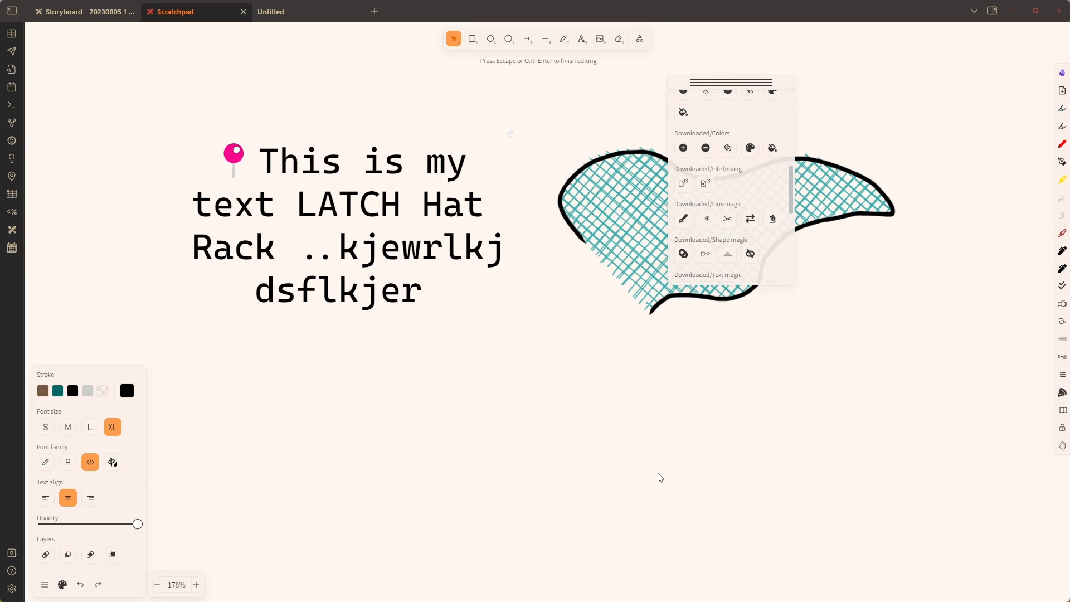
{"action": "type", "text": "test"}
{"action": "key", "text": "BackSpace"}
{"action": "key", "text": "BackSpace"}
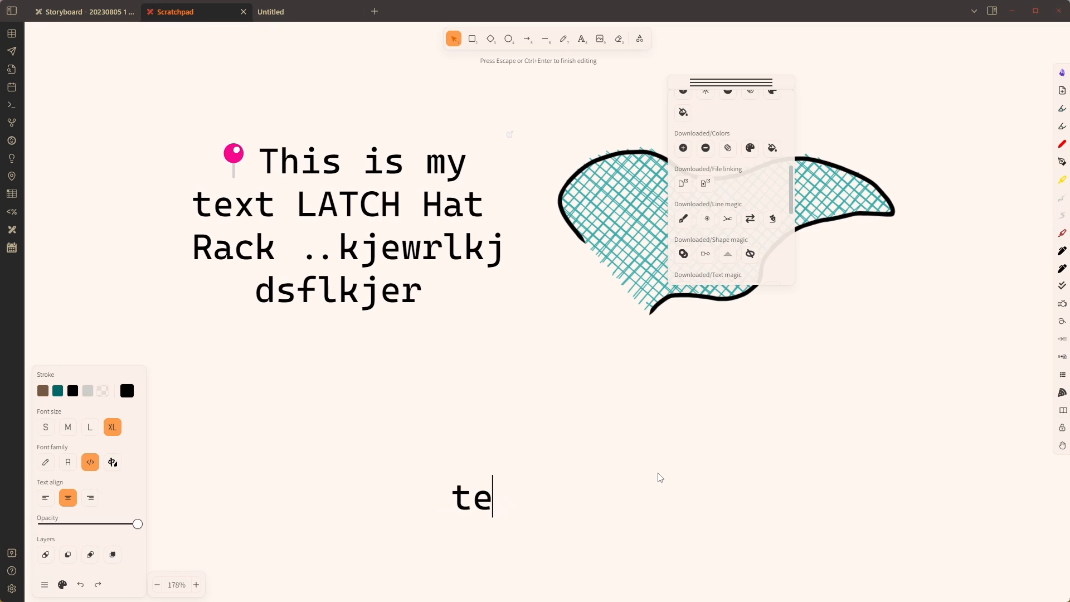
{"action": "type", "text": "xt"}
{"action": "key", "text": "Escape"}
{"action": "left_click_drag", "start_coordinate": [478, 490], "coordinate": [527, 411]}
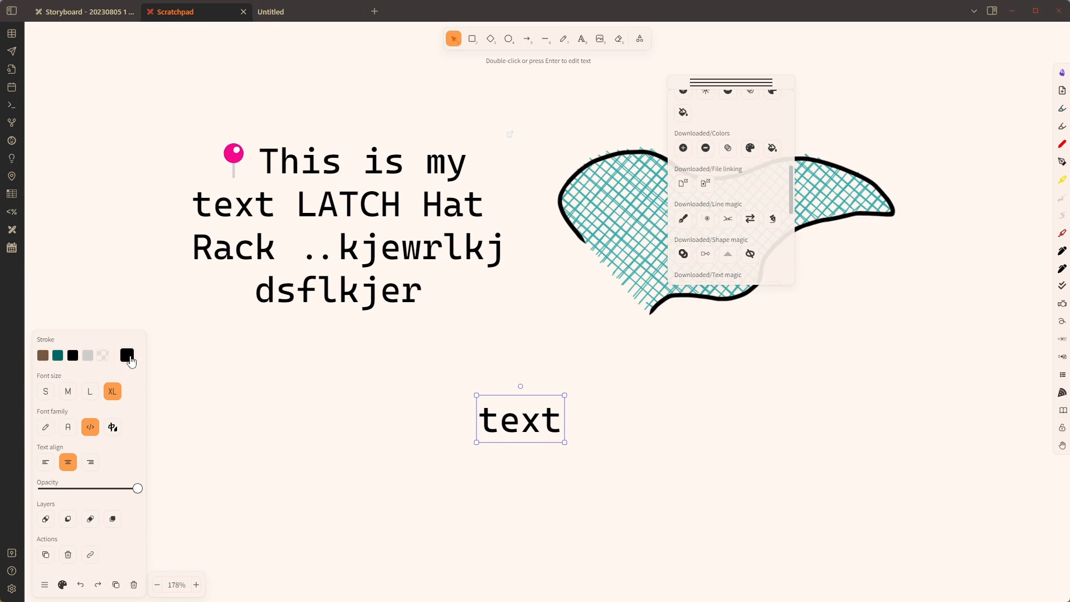
Step: Set the stroke color of "text" to red and move it beneath the pinned note
{"action": "left_click", "coordinate": [128, 356]}
{"action": "left_click", "coordinate": [214, 468]}
{"action": "left_click", "coordinate": [553, 458]}
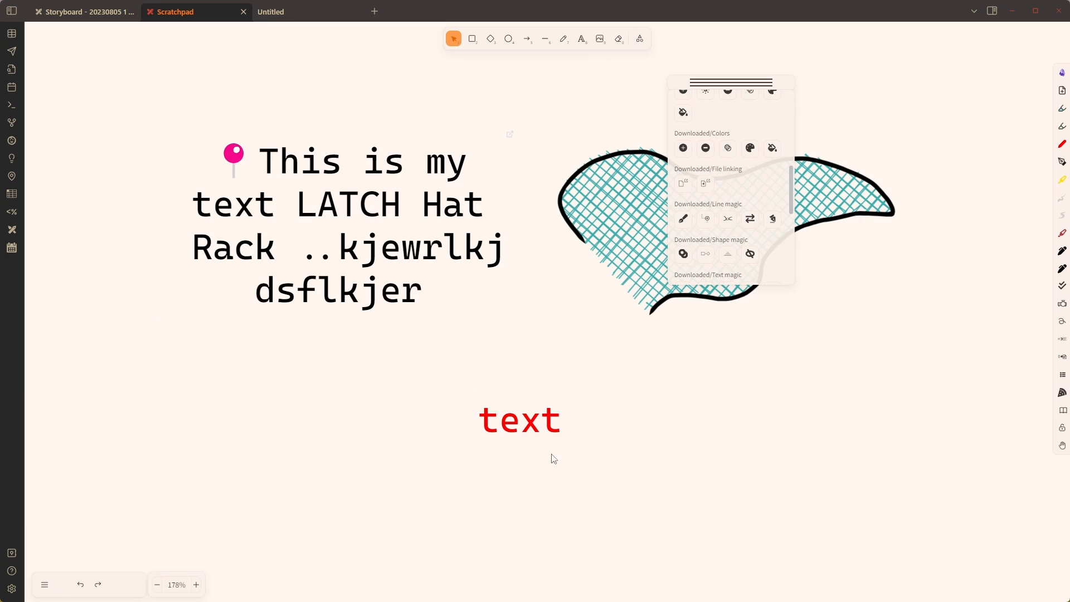
{"action": "left_click_drag", "start_coordinate": [550, 429], "coordinate": [441, 395]}
{"action": "left_click", "coordinate": [575, 374]}
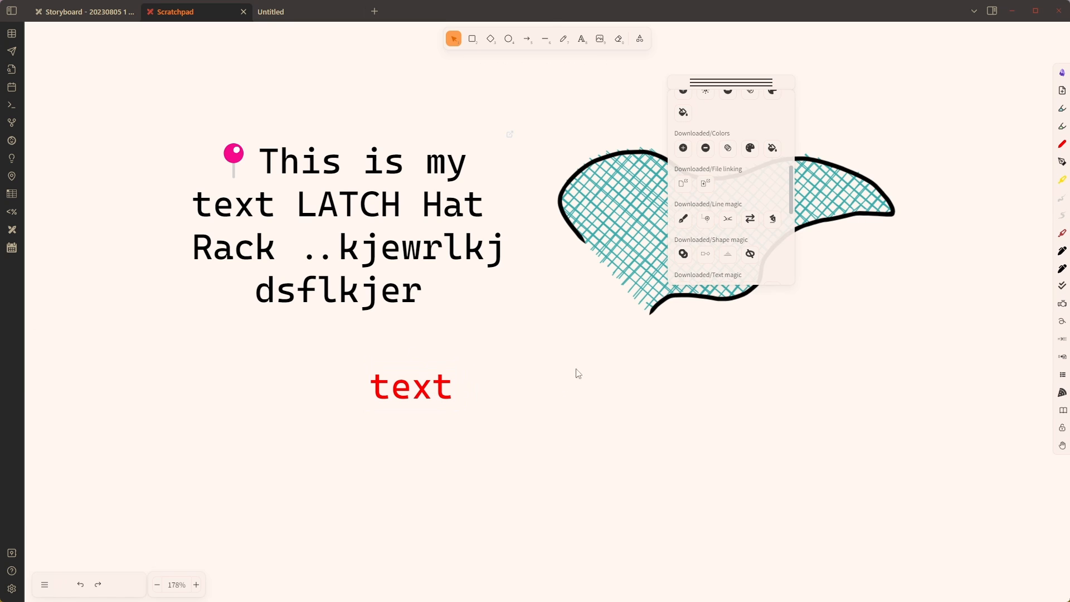
Step: Add a red text element reading "text 2" in the Hand-drawn font and place it beside "text"
{"action": "left_click", "coordinate": [584, 40]}
{"action": "left_click", "coordinate": [640, 513]}
{"action": "type", "text": "te"}
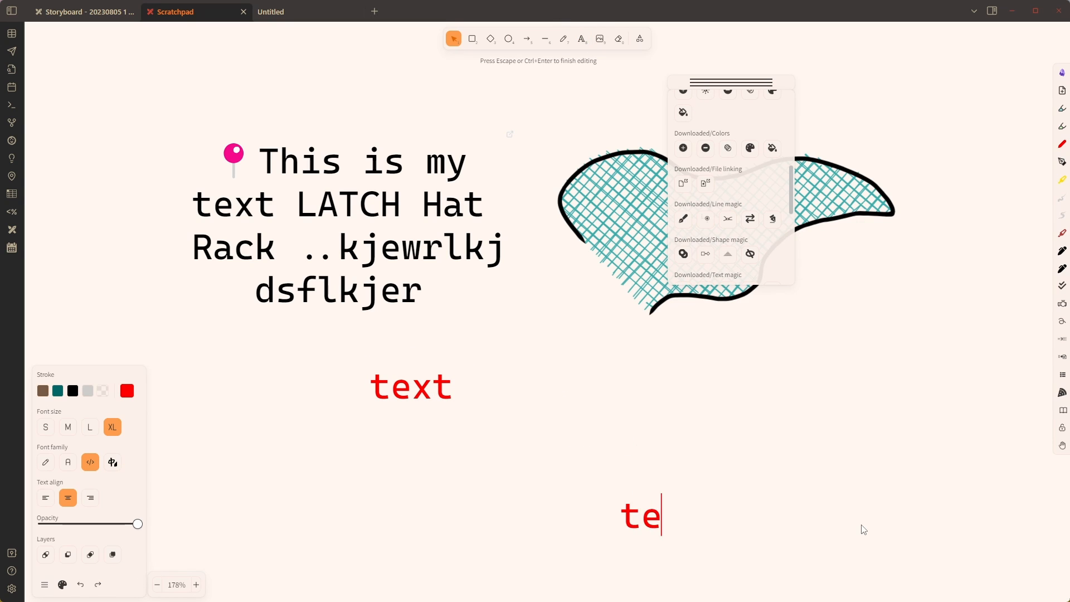
{"action": "type", "text": "xt 2"}
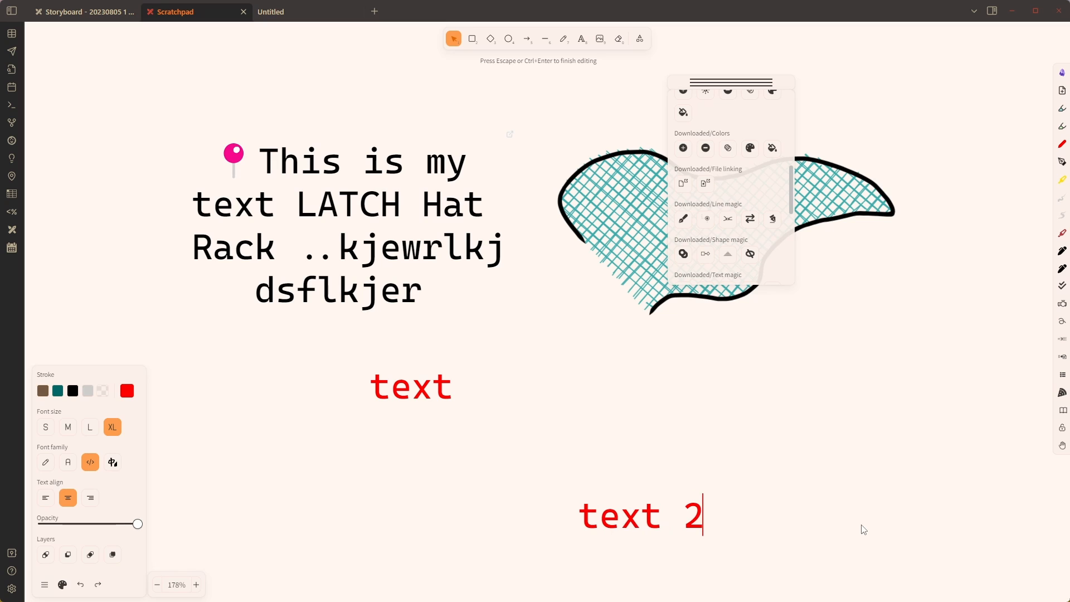
{"action": "key", "text": "Escape"}
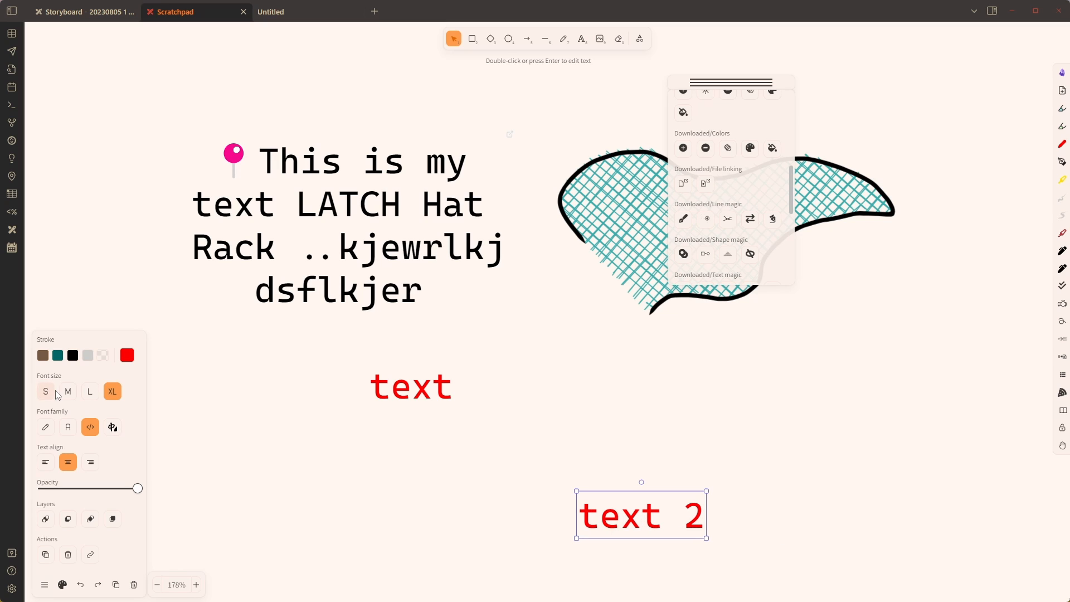
{"action": "left_click", "coordinate": [46, 426]}
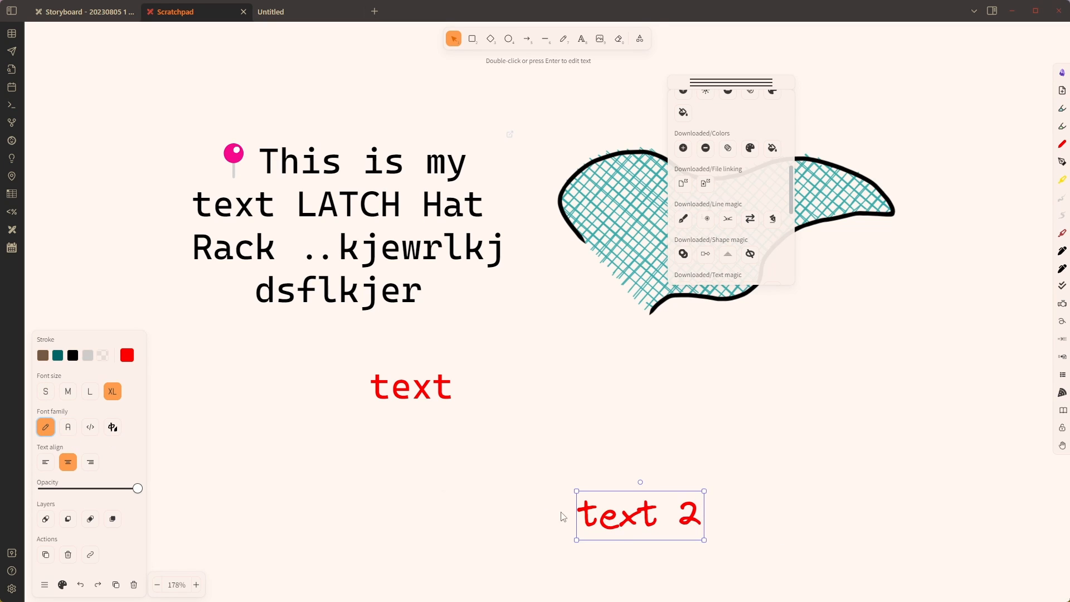
{"action": "left_click_drag", "start_coordinate": [619, 503], "coordinate": [577, 381]}
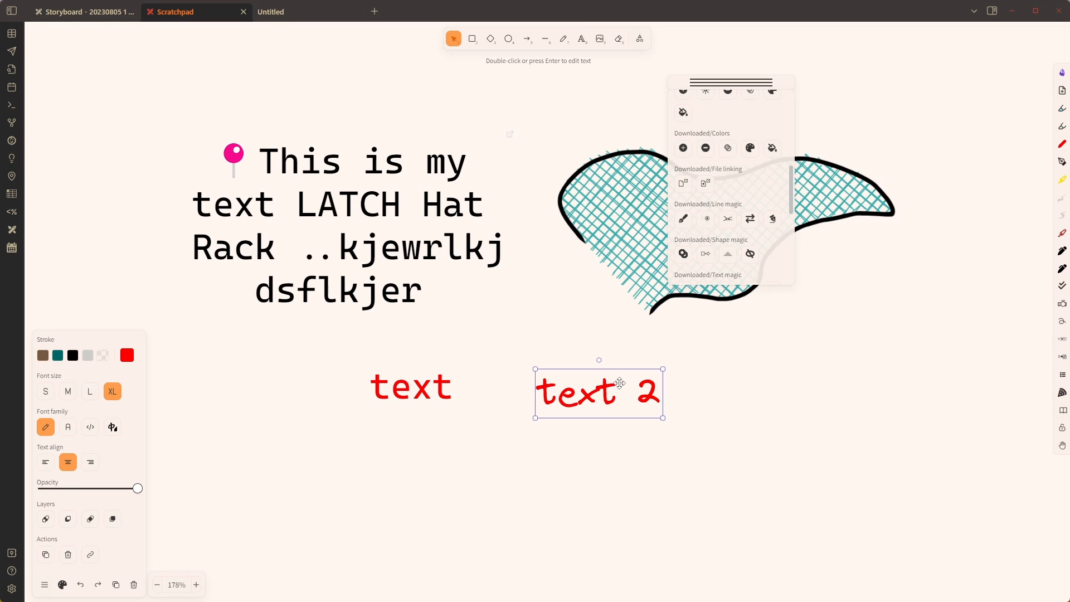
Step: Use the Select Similar Elements script on "text 2" to select all elements matching its stroke color, and clear the selection
{"action": "left_click", "coordinate": [705, 223]}
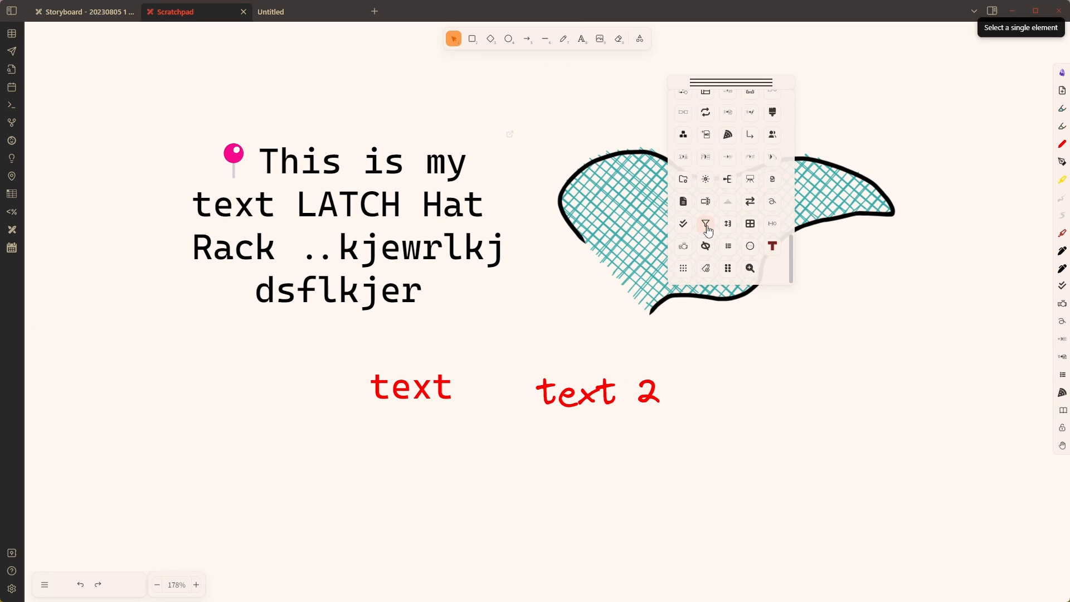
{"action": "left_click", "coordinate": [574, 399]}
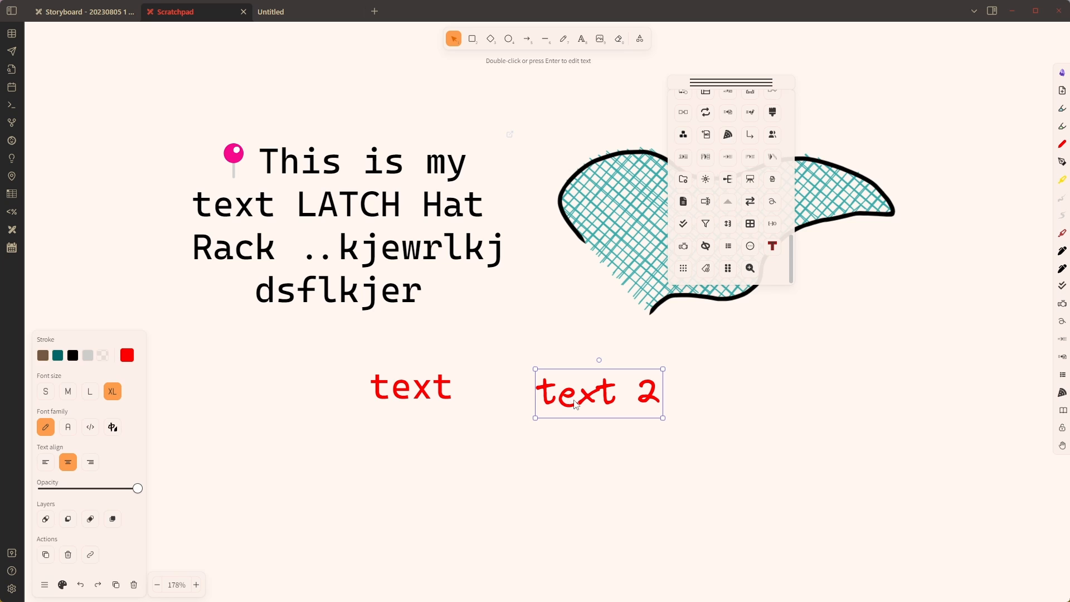
{"action": "left_click", "coordinate": [707, 224]}
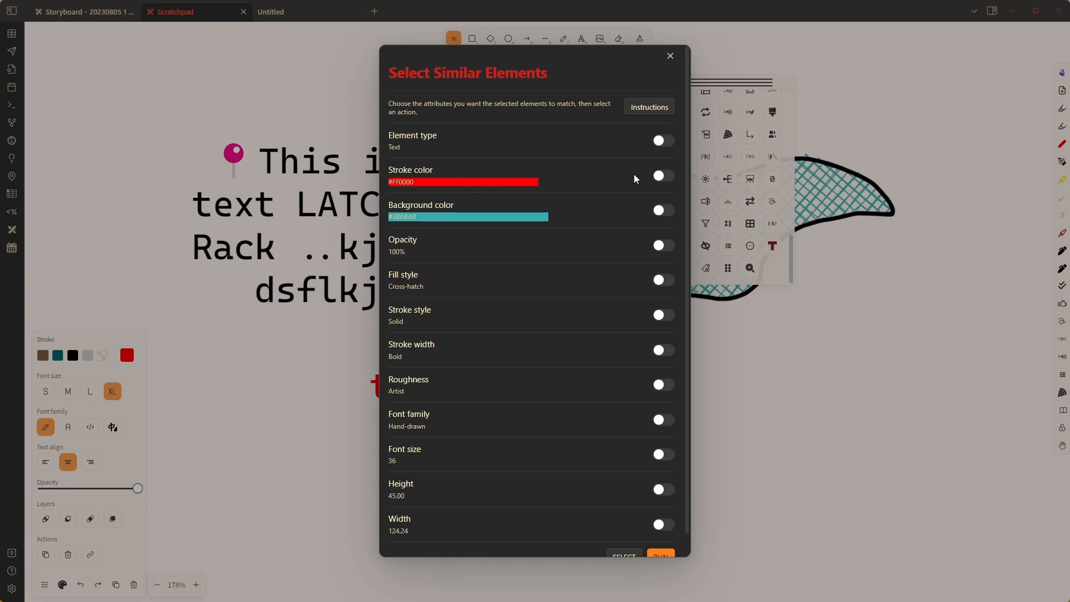
{"action": "left_click", "coordinate": [663, 178]}
{"action": "scroll", "coordinate": [562, 220], "scroll_direction": "down", "scroll_amount": 1}
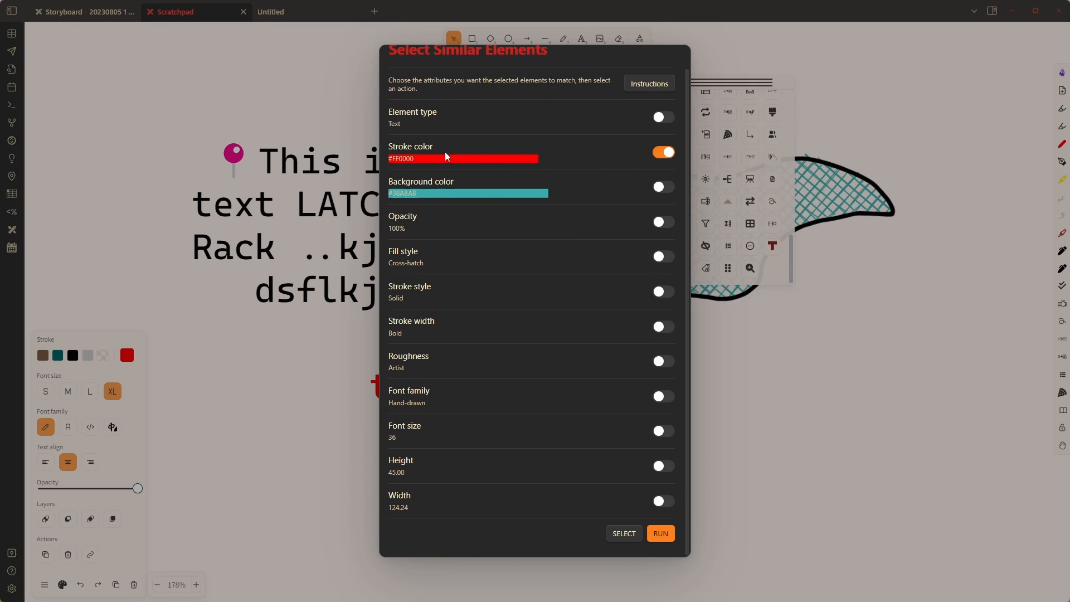
{"action": "left_click", "coordinate": [669, 535]}
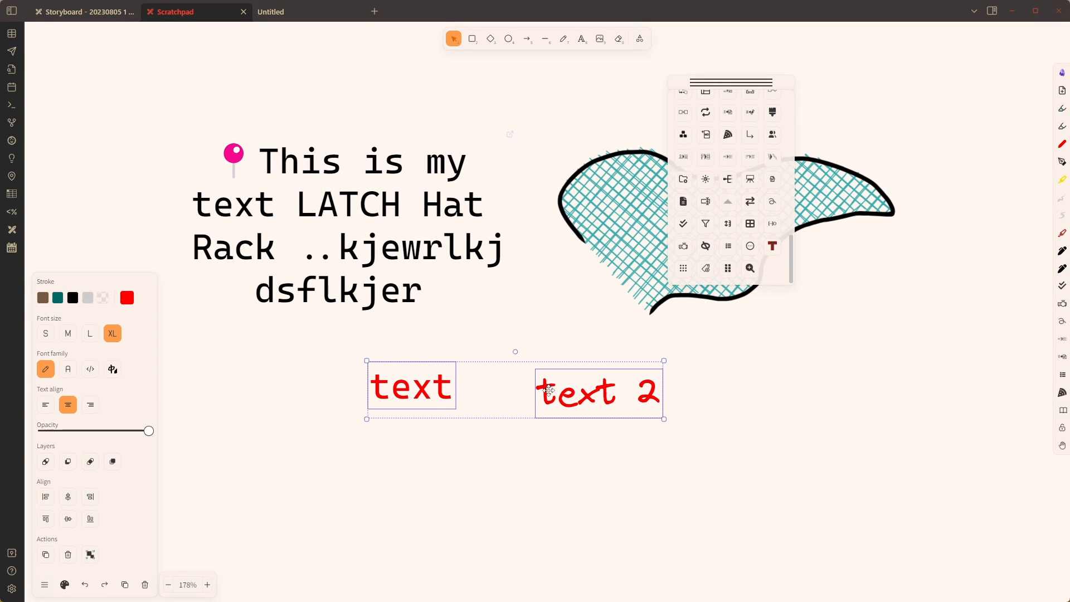
{"action": "left_click", "coordinate": [529, 520]}
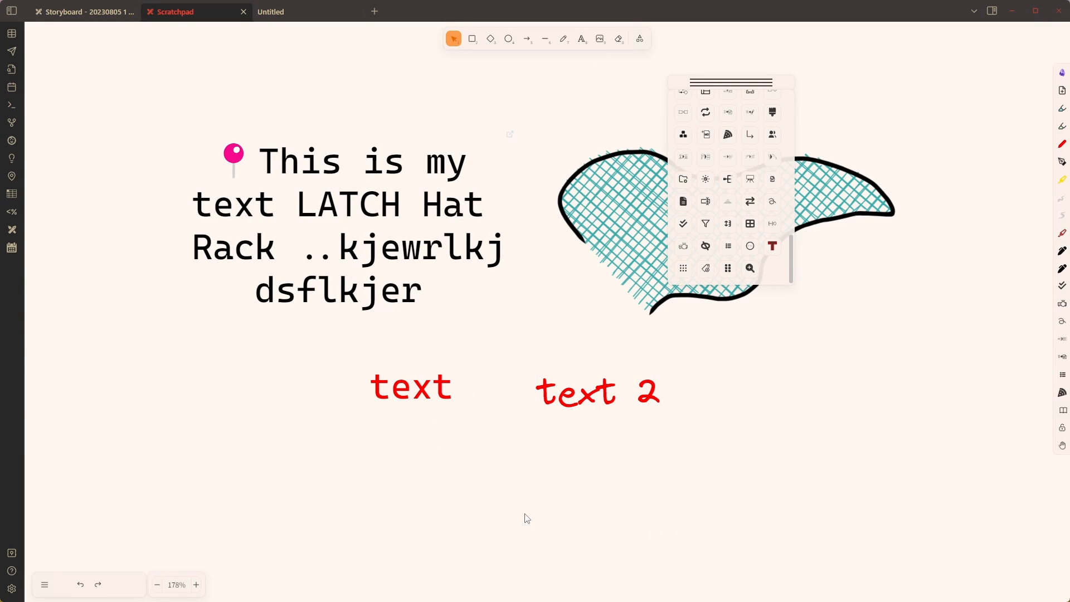
Step: Select all elements matching the element type of "text 2" with the Select Similar Elements script, and clear the selection
{"action": "left_click", "coordinate": [569, 397]}
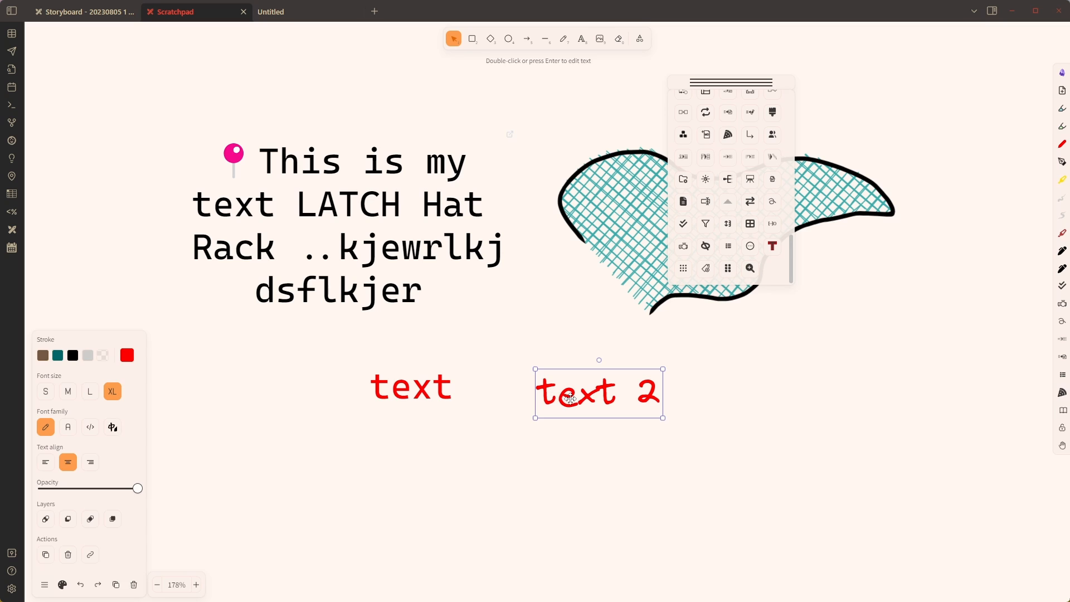
{"action": "left_click", "coordinate": [707, 225]}
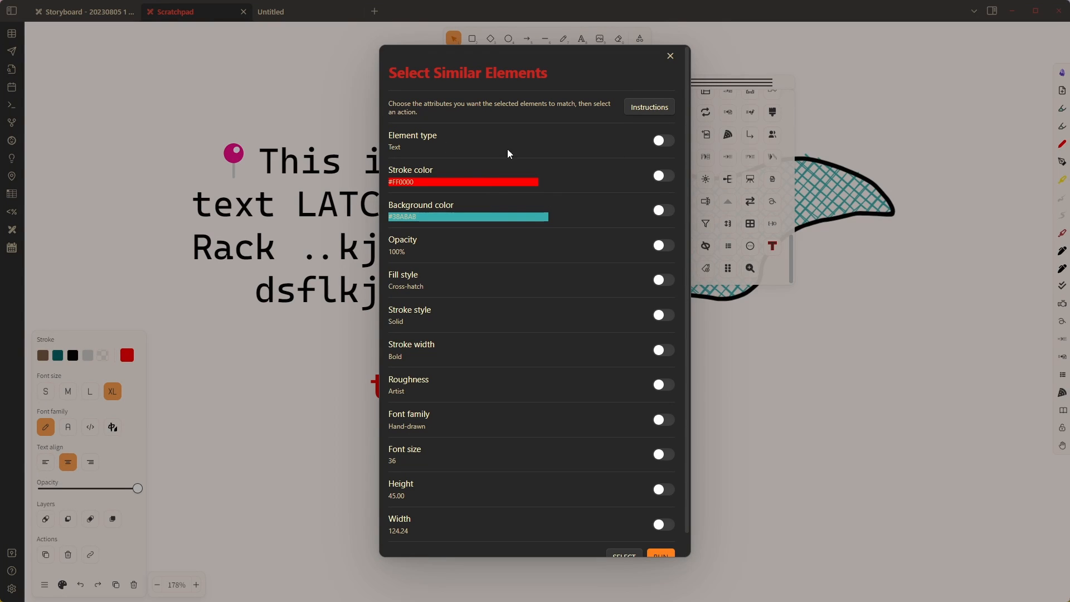
{"action": "left_click", "coordinate": [663, 142]}
{"action": "scroll", "coordinate": [674, 390], "scroll_direction": "down", "scroll_amount": 1}
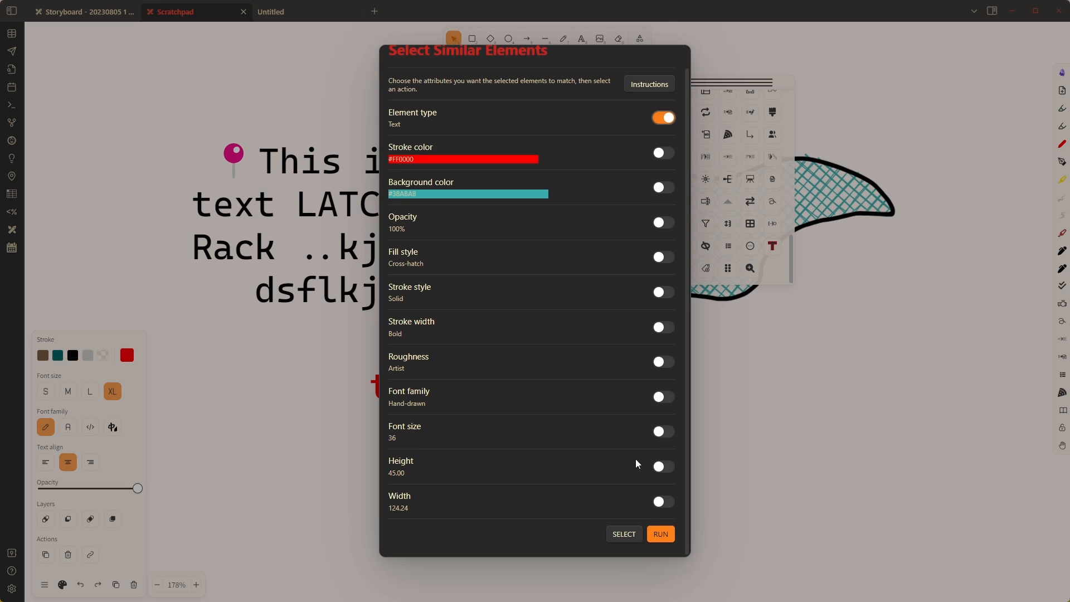
{"action": "left_click", "coordinate": [661, 532]}
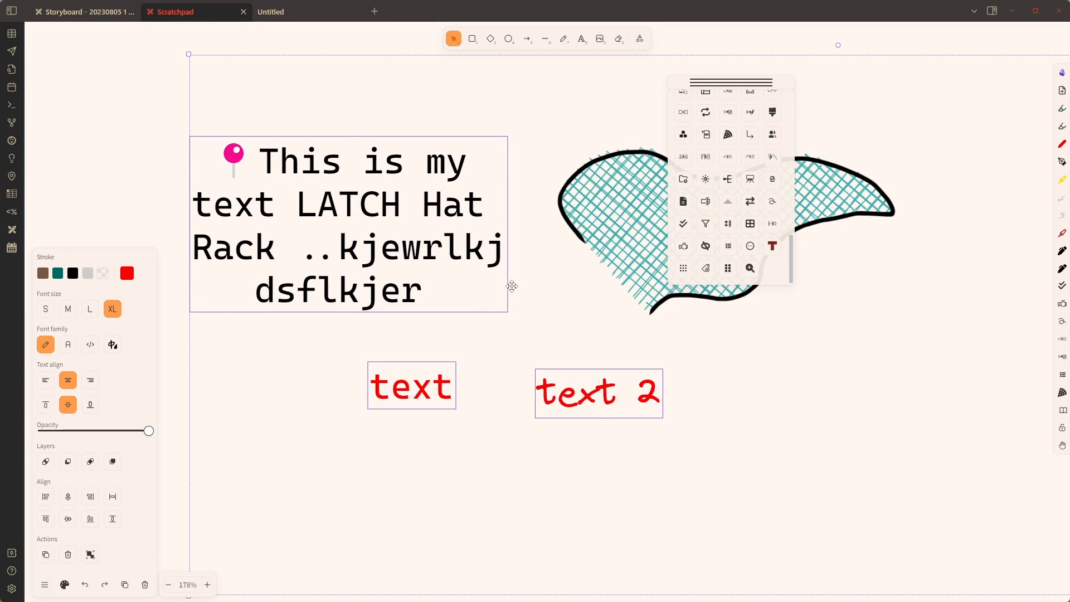
{"action": "left_click", "coordinate": [769, 439]}
{"action": "left_click", "coordinate": [356, 229]}
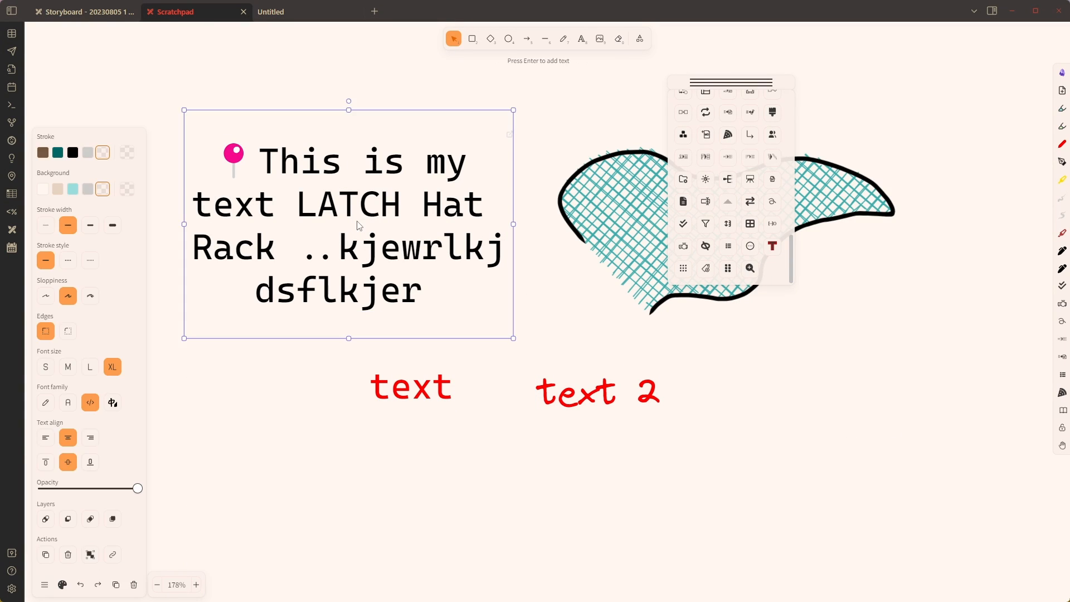
{"action": "left_click", "coordinate": [583, 485]}
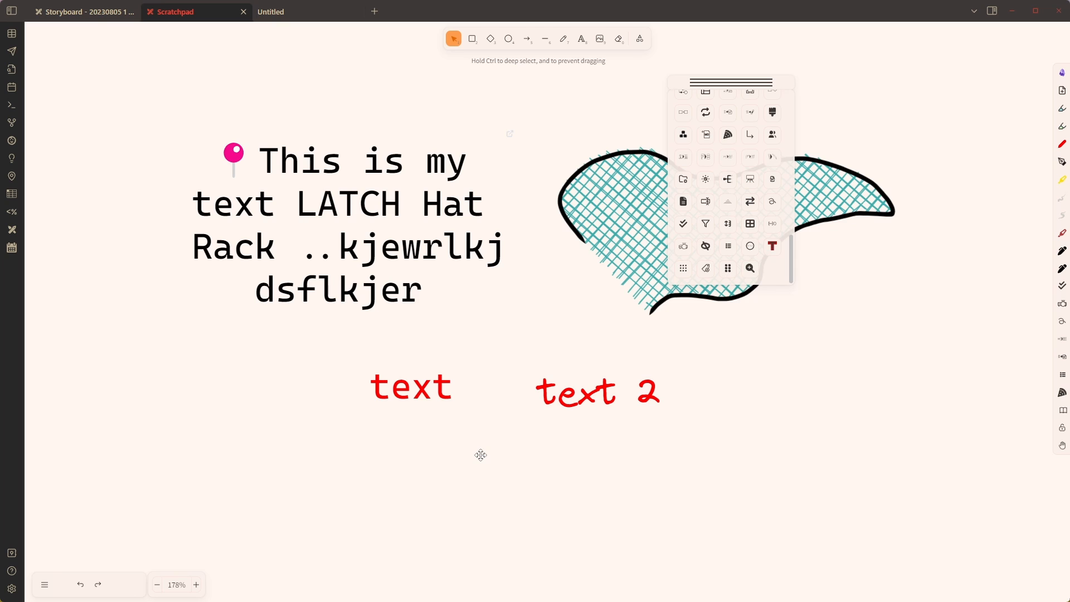
Step: Use the Select Similar Elements script on "text" to select elements matching both its element type and stroke color
{"action": "left_click", "coordinate": [423, 386]}
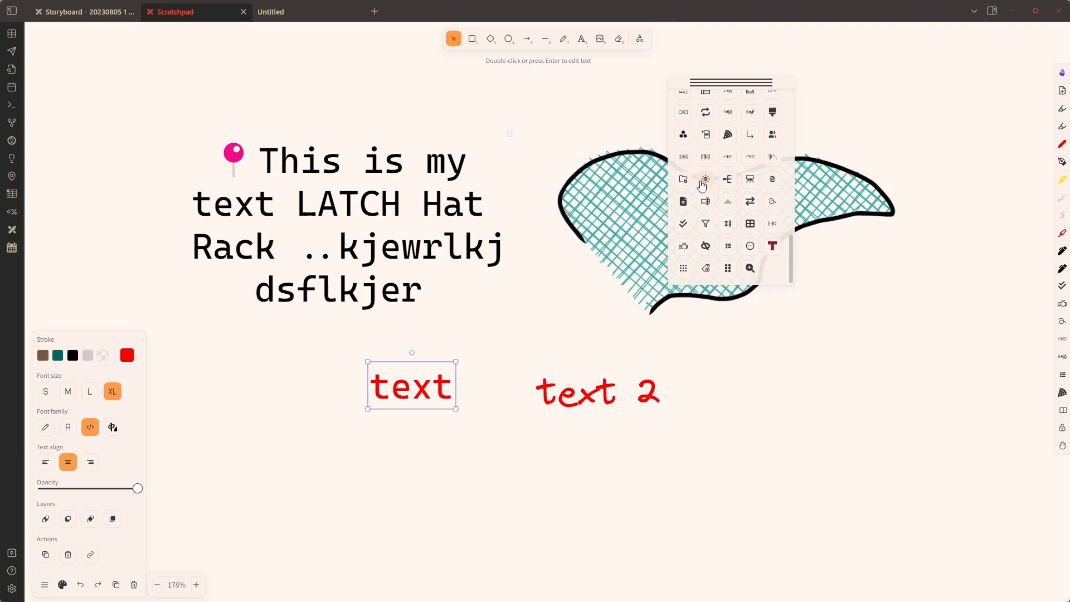
{"action": "left_click", "coordinate": [708, 228]}
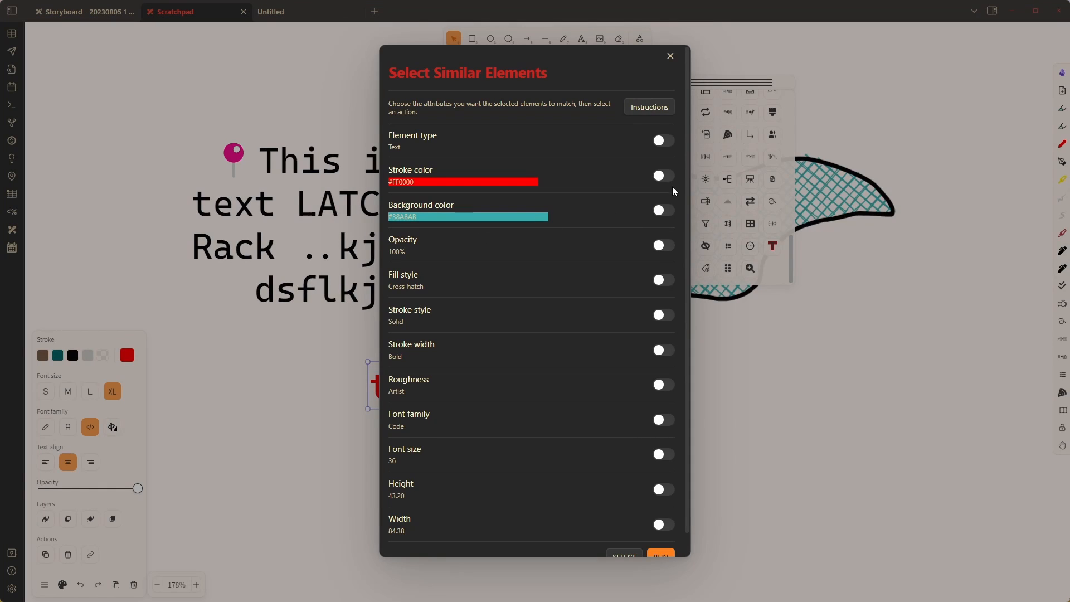
{"action": "left_click", "coordinate": [663, 141]}
{"action": "left_click", "coordinate": [667, 178]}
{"action": "left_click", "coordinate": [661, 555]}
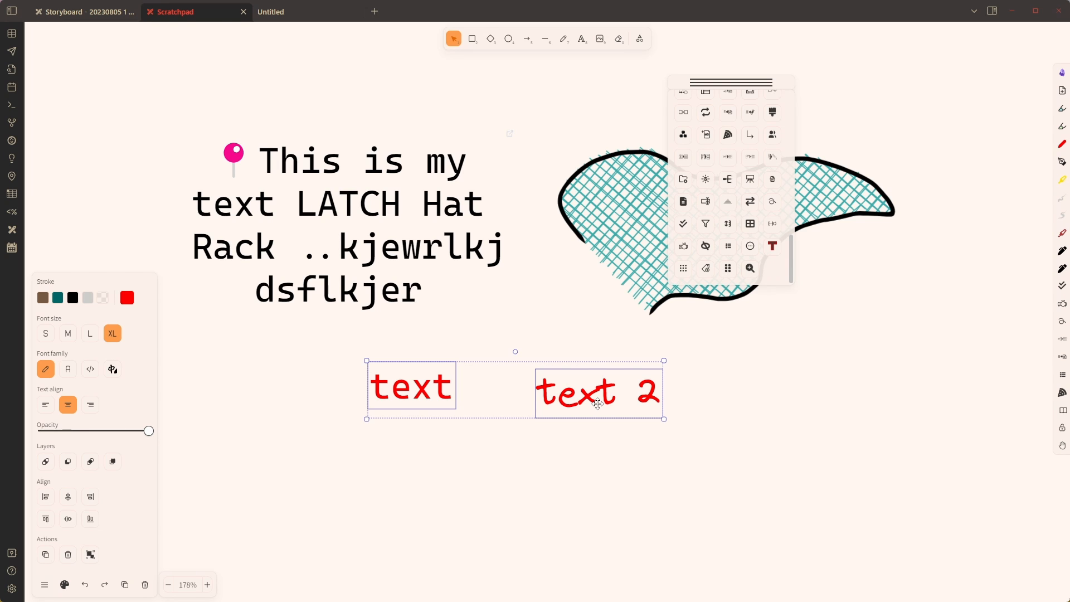
Step: Show the Disable arrow binding slide in the Storyboard, and draw a red arrow in the Scratchpad from "text" up to the pinned note
{"action": "left_click", "coordinate": [77, 19]}
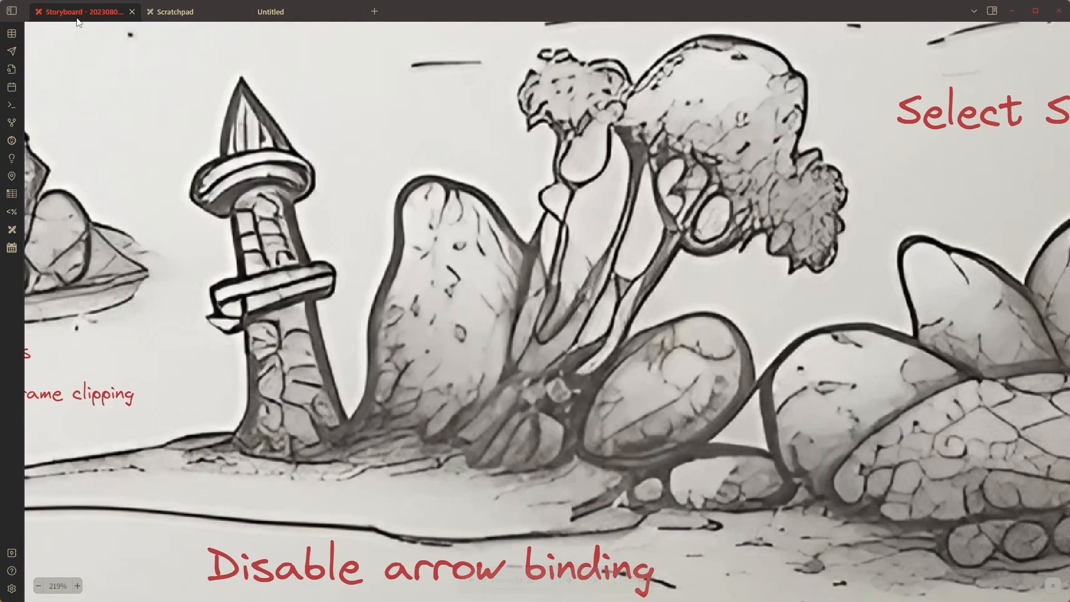
{"action": "left_click", "coordinate": [175, 12]}
{"action": "left_click", "coordinate": [527, 38]}
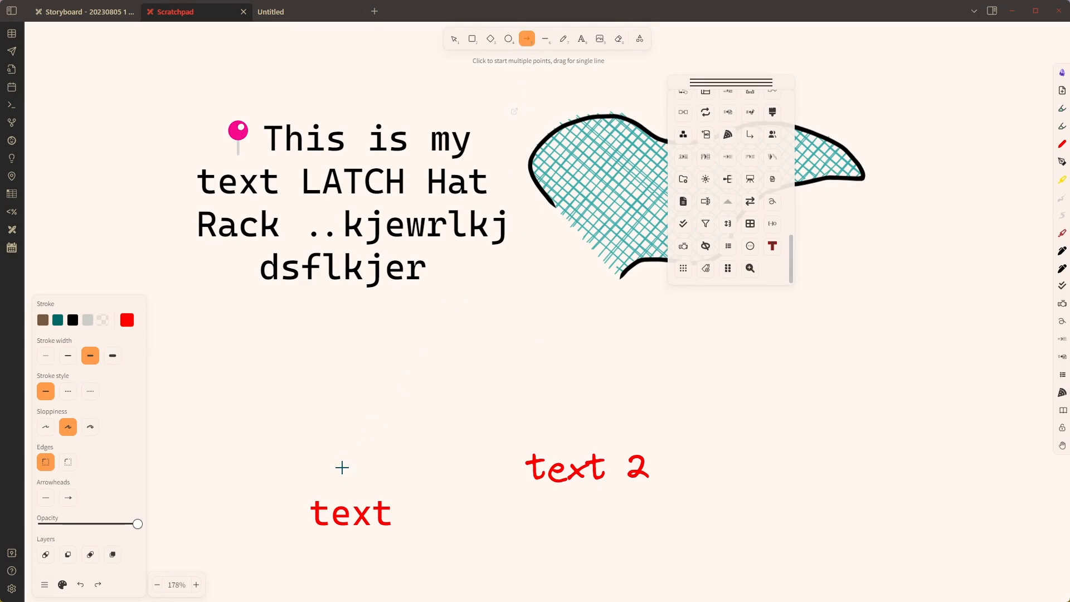
{"action": "left_click_drag", "start_coordinate": [355, 482], "coordinate": [353, 322]}
Step: Move the pinned note and "text" to test the arrow's binding, and shift the arrow tip slightly along the note's lower edge
{"action": "left_click", "coordinate": [357, 259]}
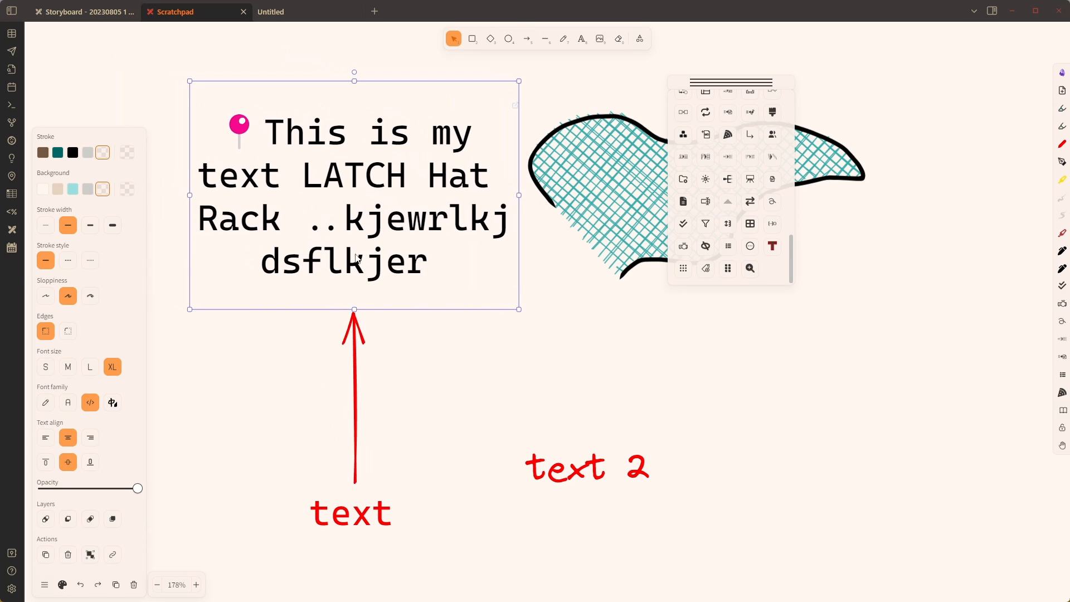
{"action": "left_click_drag", "start_coordinate": [371, 521], "coordinate": [362, 509]}
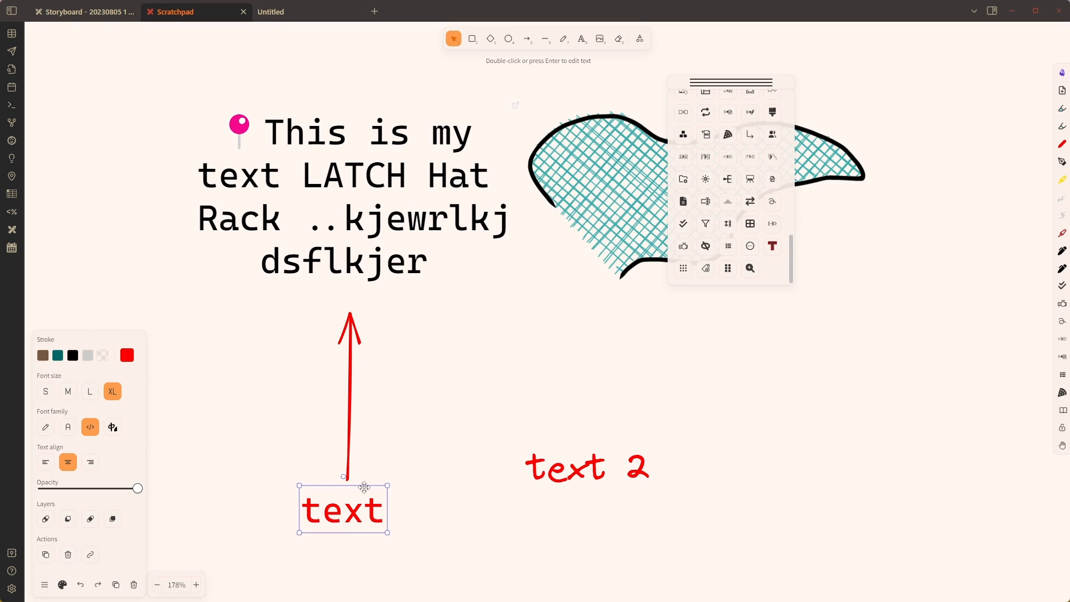
{"action": "left_click", "coordinate": [350, 322]}
{"action": "mouse_move", "coordinate": [350, 315]}
{"action": "left_mouse_down"}
{"action": "mouse_move", "coordinate": [360, 317]}
{"action": "mouse_move", "coordinate": [343, 306]}
{"action": "mouse_move", "coordinate": [348, 315]}
{"action": "left_mouse_up"}
{"action": "left_click", "coordinate": [425, 382]}
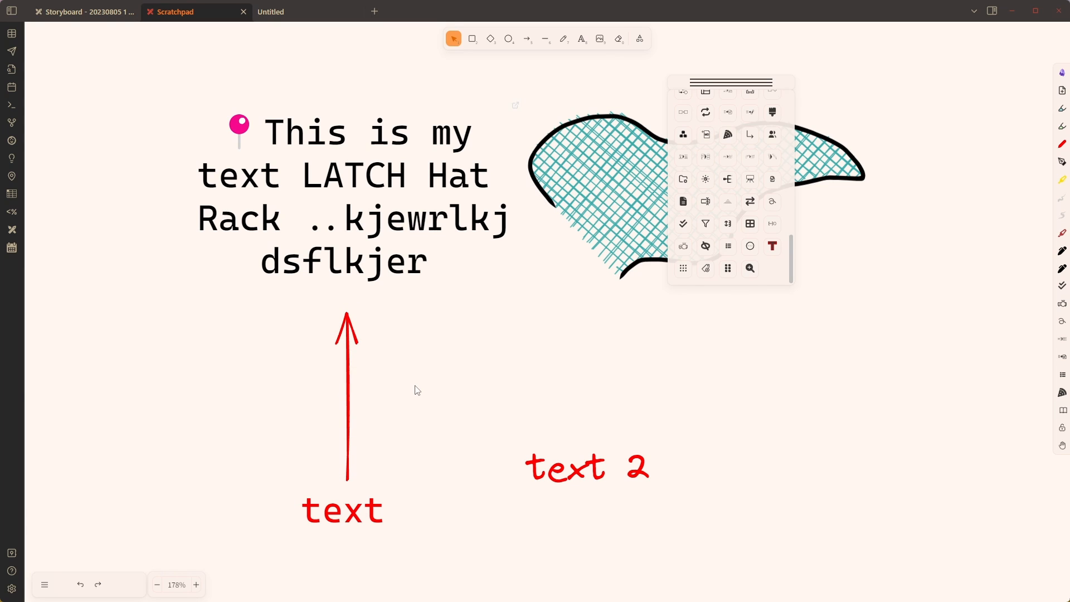
Step: Disable default arrow binding with the Excalidraw command "Toggle to invert default binding behavior"
{"action": "key", "text": "ctrl+p"}
{"action": "type", "text": "togg bind"}
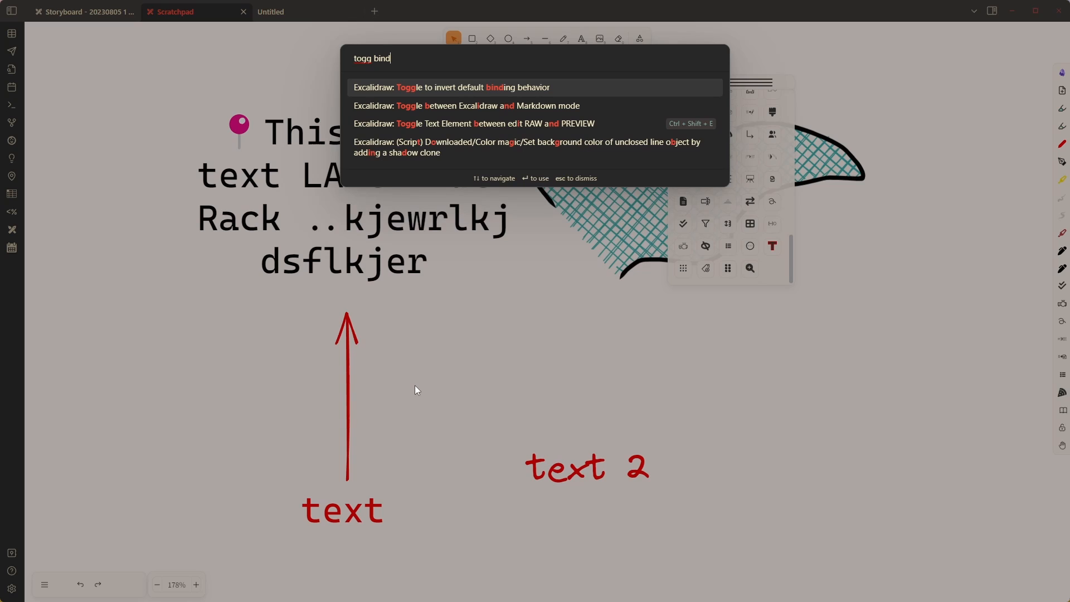
{"action": "left_click", "coordinate": [464, 90]}
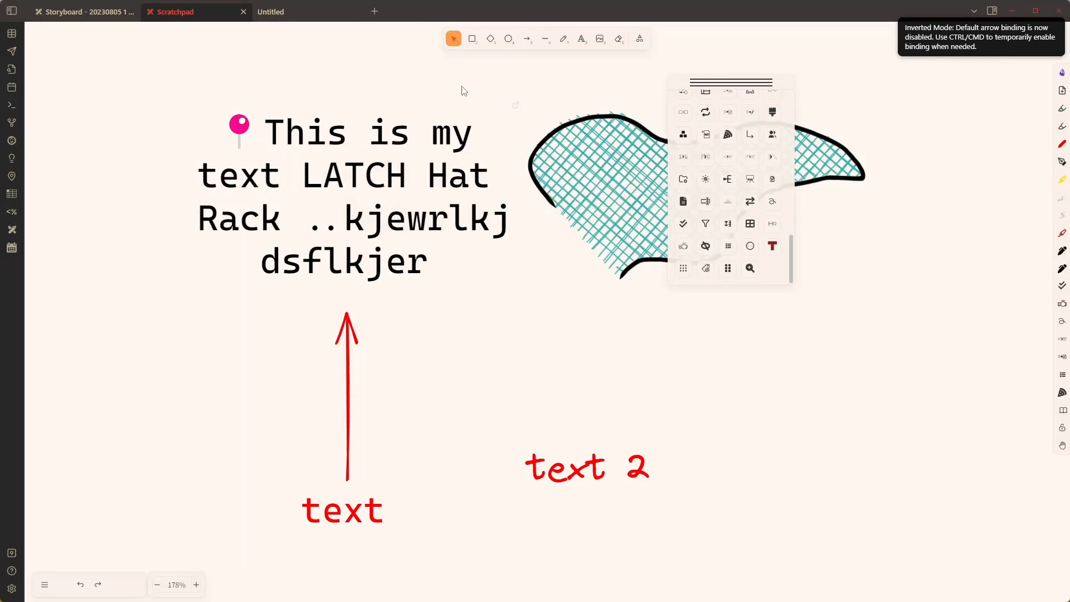
Step: Reposition the arrow tip just below the pinned note without binding, and move the note slightly to test that the arrow is detached
{"action": "left_click", "coordinate": [351, 336]}
{"action": "mouse_move", "coordinate": [346, 316]}
{"action": "left_mouse_down"}
{"action": "mouse_move", "coordinate": [354, 303]}
{"action": "mouse_move", "coordinate": [351, 315]}
{"action": "mouse_move", "coordinate": [363, 316]}
{"action": "mouse_move", "coordinate": [332, 267]}
{"action": "mouse_move", "coordinate": [362, 310]}
{"action": "mouse_move", "coordinate": [349, 324]}
{"action": "left_mouse_up"}
{"action": "mouse_move", "coordinate": [346, 273]}
{"action": "left_mouse_down"}
{"action": "mouse_move", "coordinate": [241, 241]}
{"action": "mouse_move", "coordinate": [372, 283]}
{"action": "mouse_move", "coordinate": [346, 279]}
{"action": "left_mouse_up"}
{"action": "mouse_move", "coordinate": [393, 360]}
{"action": "left_mouse_down"}
{"action": "mouse_move", "coordinate": [381, 333]}
{"action": "mouse_move", "coordinate": [383, 358]}
{"action": "left_mouse_up"}
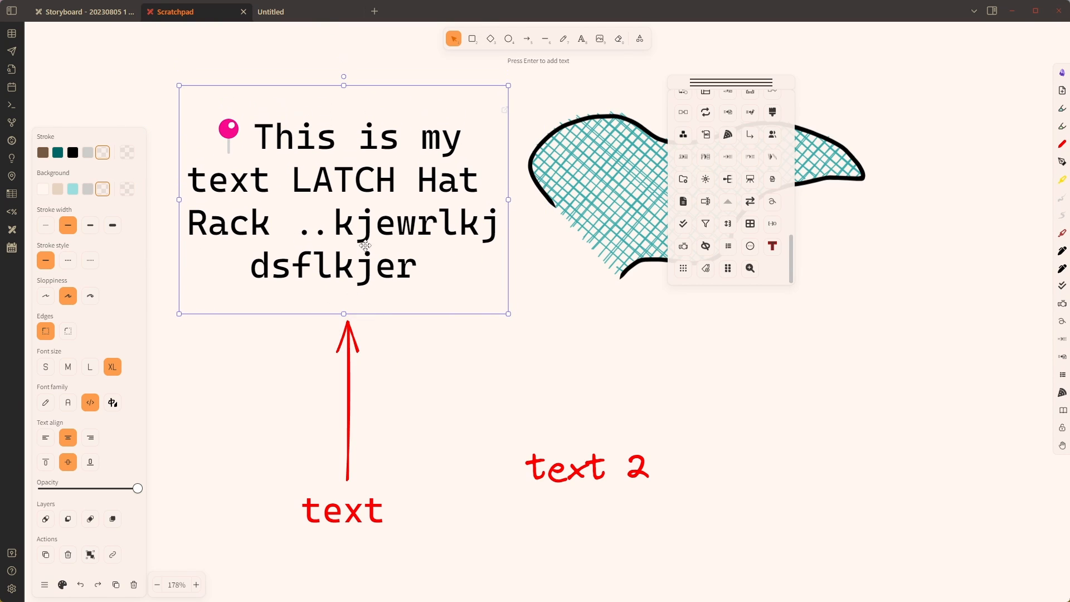
Step: Shift "text" and the pinned note slightly to compare how the arrow behaves at its unbound tip, and select the arrow
{"action": "mouse_move", "coordinate": [346, 516]}
{"action": "left_mouse_down"}
{"action": "mouse_move", "coordinate": [416, 536]}
{"action": "mouse_move", "coordinate": [346, 514]}
{"action": "left_mouse_up"}
{"action": "left_click", "coordinate": [348, 475]}
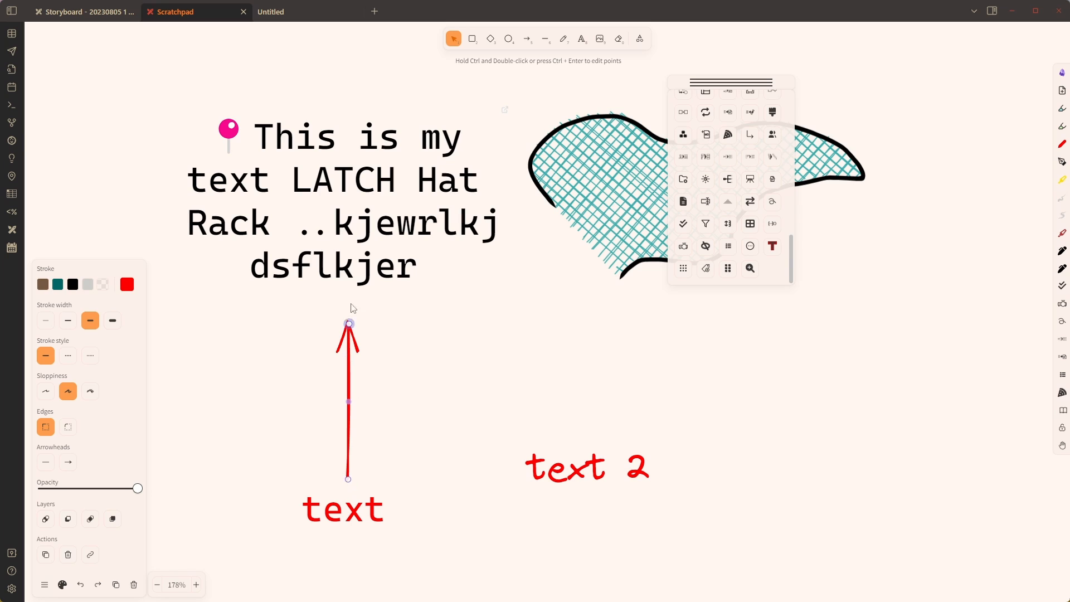
{"action": "left_click", "coordinate": [394, 221]}
{"action": "left_click_drag", "start_coordinate": [394, 222], "coordinate": [369, 227]}
{"action": "left_click", "coordinate": [340, 388]}
{"action": "left_click", "coordinate": [350, 382]}
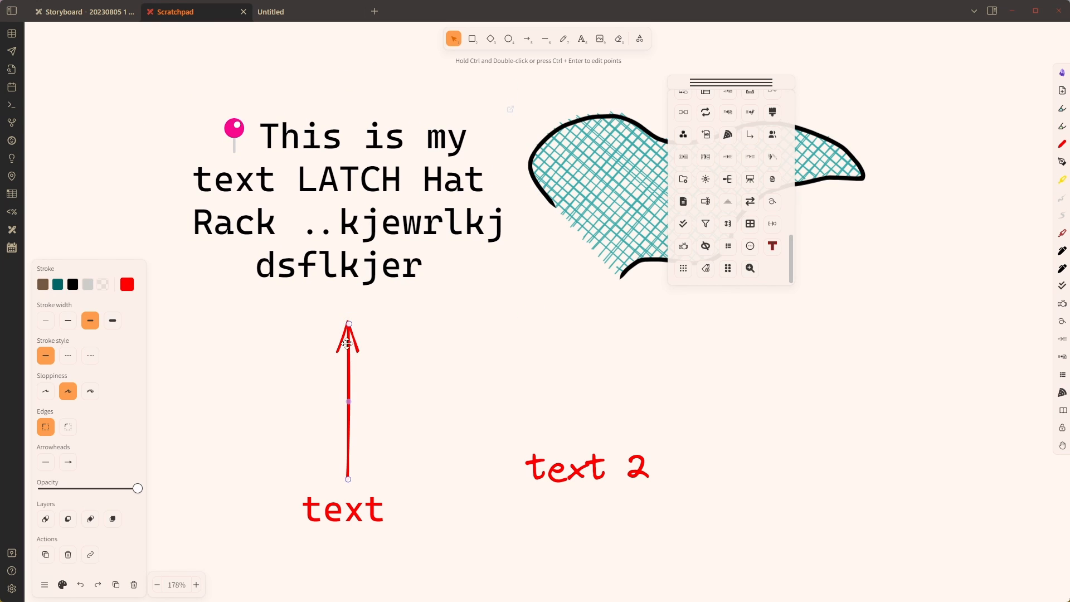
Step: Bind the arrow tip to the pinned note's lower edge, and move the note and "text" to test the binding
{"action": "mouse_move", "coordinate": [349, 324]}
{"action": "left_mouse_down"}
{"action": "mouse_move", "coordinate": [348, 306]}
{"action": "mouse_move", "coordinate": [347, 326]}
{"action": "left_mouse_up"}
{"action": "left_click_drag", "start_coordinate": [383, 269], "coordinate": [372, 217]}
{"action": "mouse_move", "coordinate": [400, 277]}
{"action": "left_mouse_down"}
{"action": "mouse_move", "coordinate": [374, 283]}
{"action": "mouse_move", "coordinate": [383, 276]}
{"action": "left_mouse_up"}
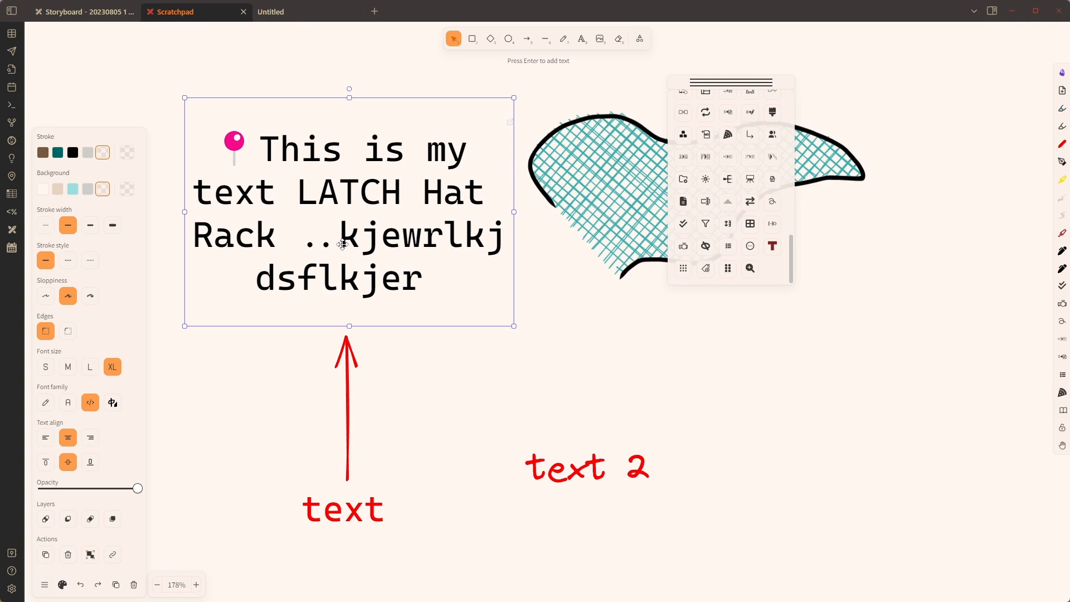
{"action": "mouse_move", "coordinate": [361, 518]}
{"action": "left_mouse_down"}
{"action": "mouse_move", "coordinate": [393, 513]}
{"action": "mouse_move", "coordinate": [353, 501]}
{"action": "left_mouse_up"}
Step: Show the Frame magic slide in the Storyboard, and draw a frame around the note, arrow, red texts and hatched shape in the Scratchpad
{"action": "key", "text": "ctrl+shift+Tab"}
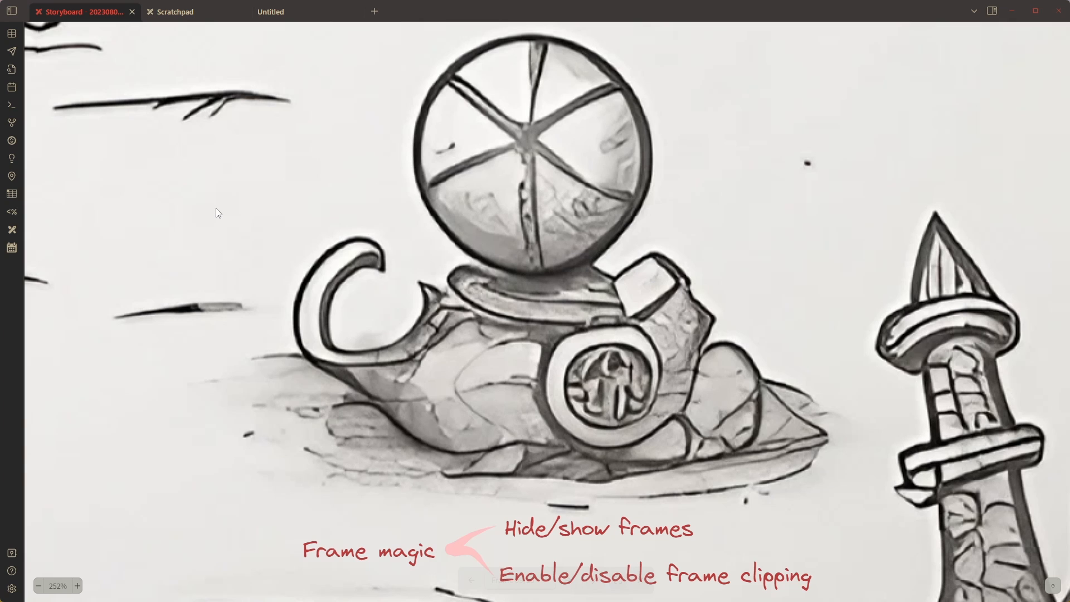
{"action": "left_click", "coordinate": [173, 12]}
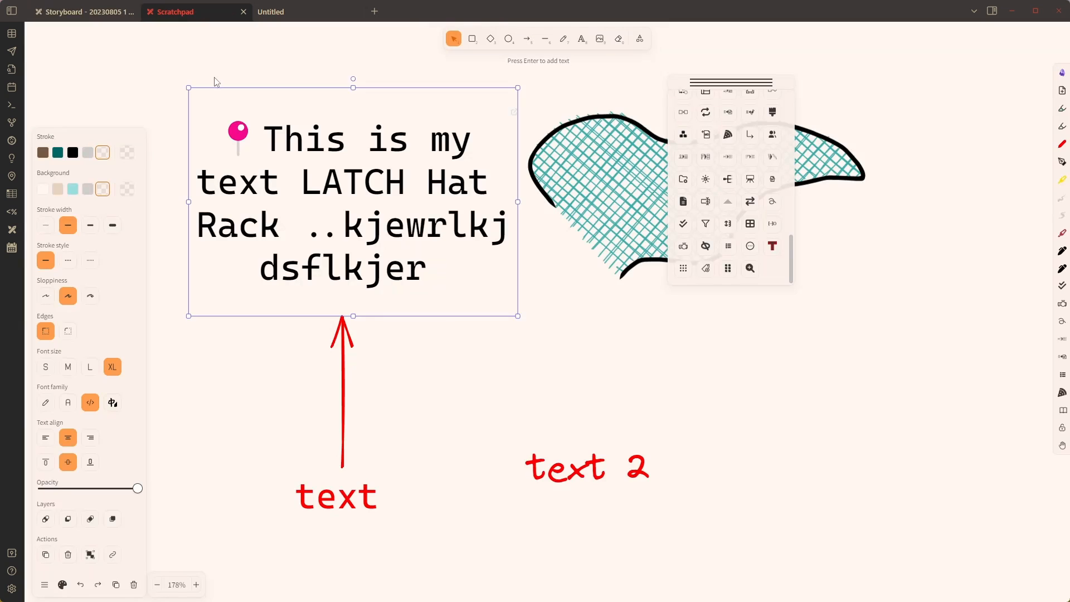
{"action": "scroll", "coordinate": [625, 394], "scroll_direction": "down", "scroll_amount": 8}
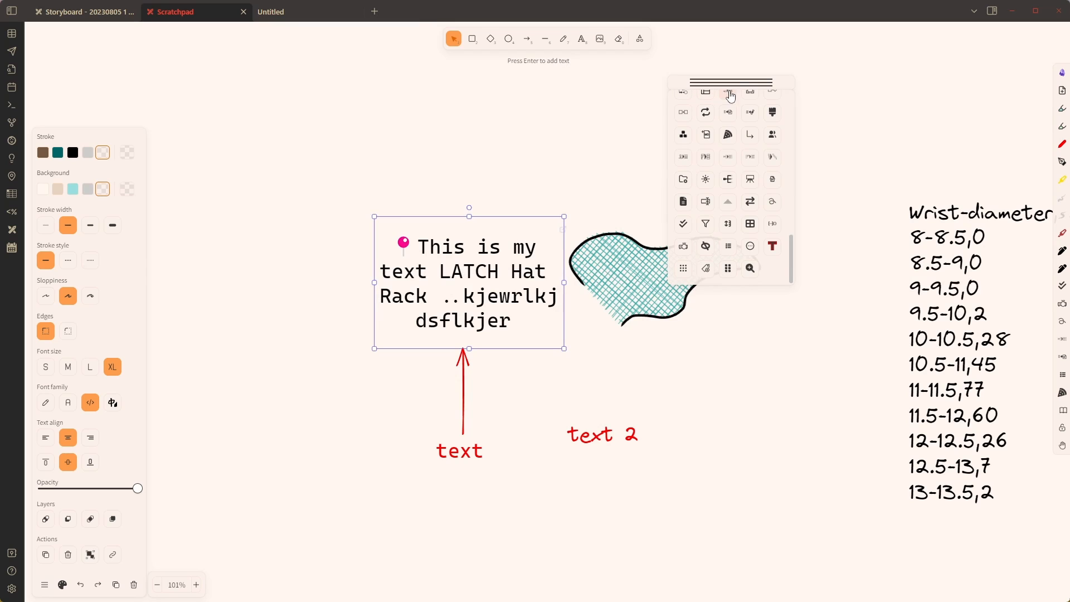
{"action": "left_click_drag", "start_coordinate": [749, 83], "coordinate": [834, 80]}
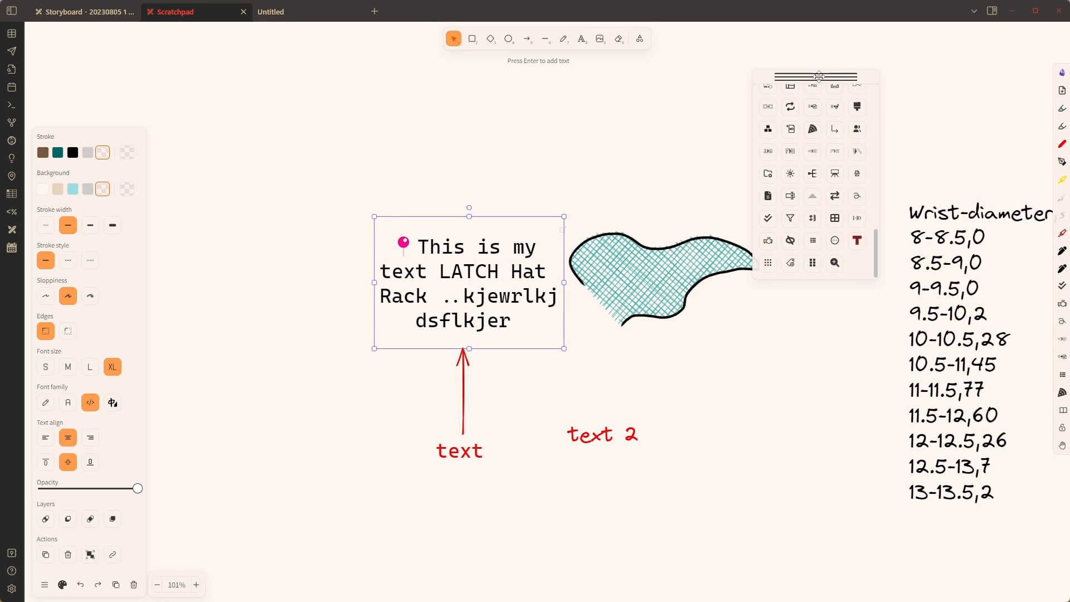
{"action": "left_click", "coordinate": [1061, 72]}
{"action": "left_click", "coordinate": [639, 38]}
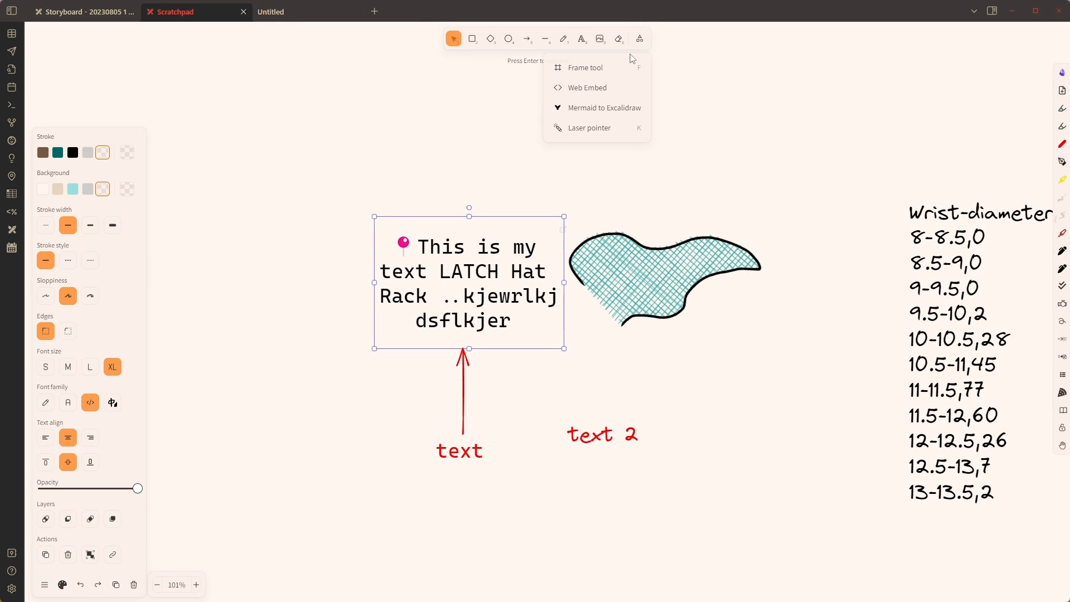
{"action": "left_click", "coordinate": [586, 67]}
{"action": "left_click_drag", "start_coordinate": [332, 185], "coordinate": [791, 488]}
Step: Move the frame with its contents up and left, and shift the hatched shape partly across the frame's right edge
{"action": "left_click_drag", "start_coordinate": [620, 189], "coordinate": [591, 169]}
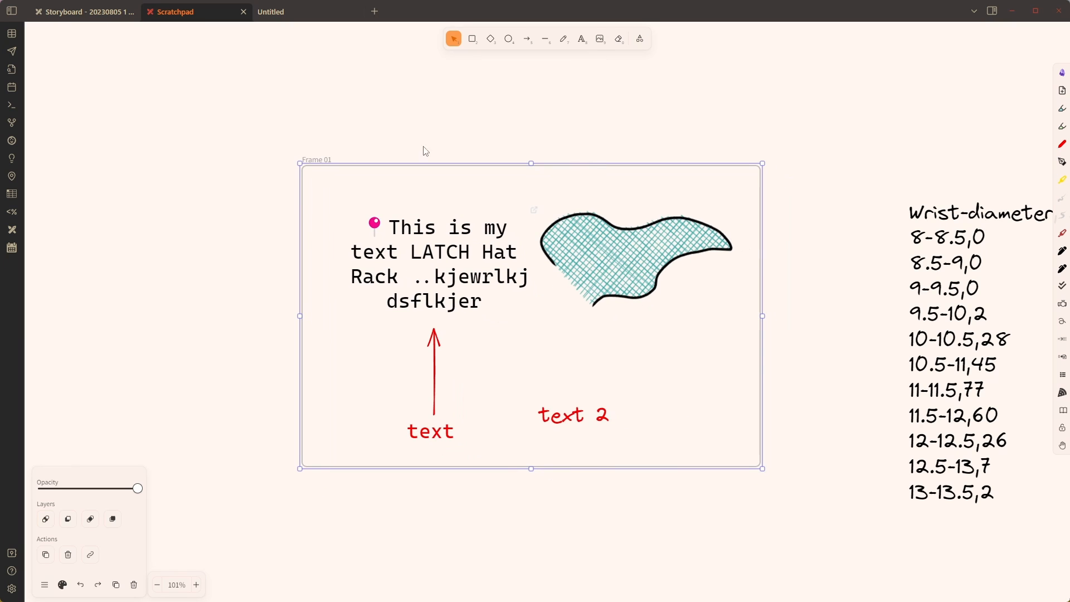
{"action": "left_click", "coordinate": [603, 241]}
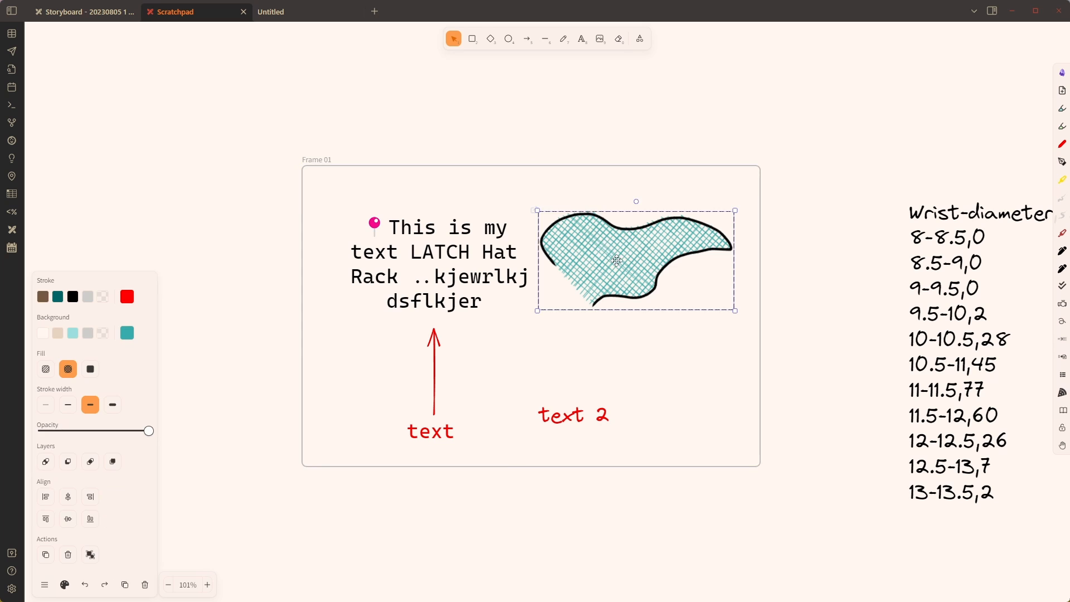
{"action": "mouse_move", "coordinate": [616, 257]}
{"action": "left_mouse_down"}
{"action": "mouse_move", "coordinate": [699, 222]}
{"action": "mouse_move", "coordinate": [701, 236]}
{"action": "left_mouse_up"}
{"action": "left_click", "coordinate": [783, 353]}
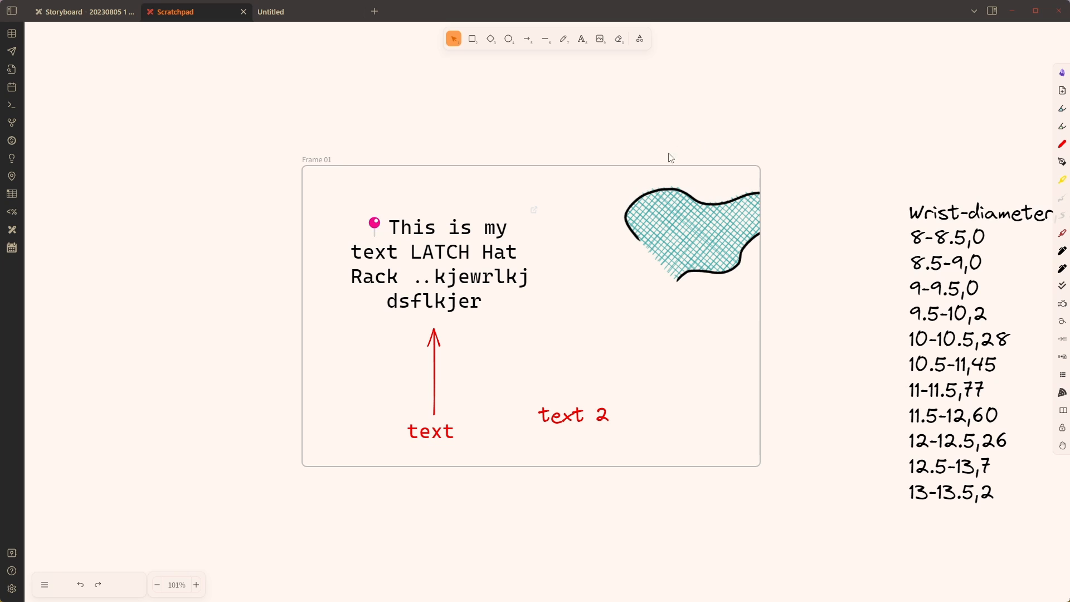
{"action": "left_click_drag", "start_coordinate": [671, 168], "coordinate": [650, 118]}
Step: Turn off frame clipping with the Excalidraw command "Toggle frame clipping", and move the frame with its contents up and left
{"action": "key", "text": "ctrl+p"}
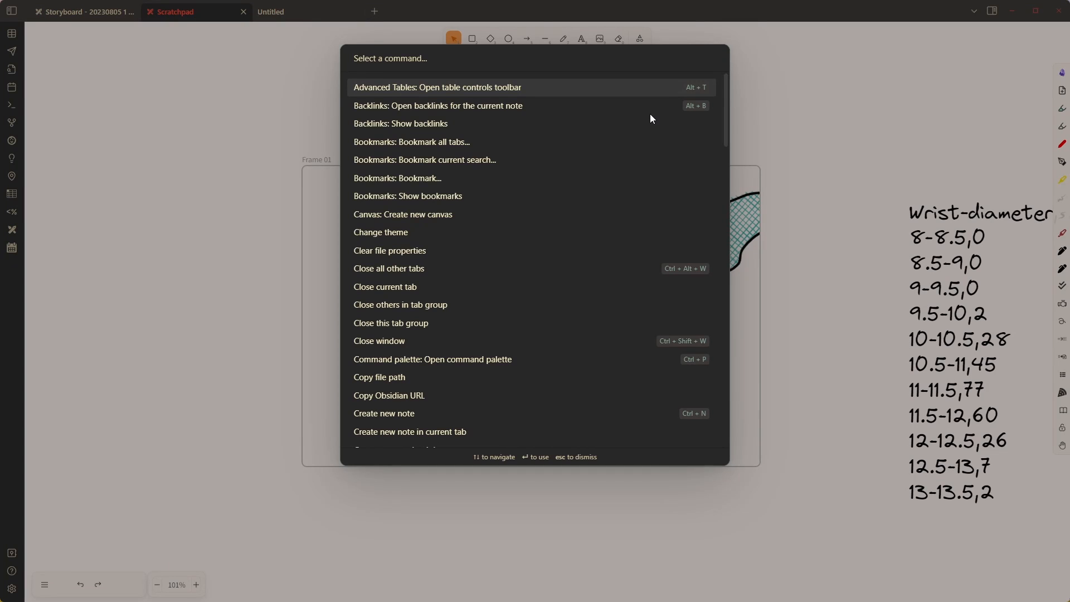
{"action": "type", "text": "frm"}
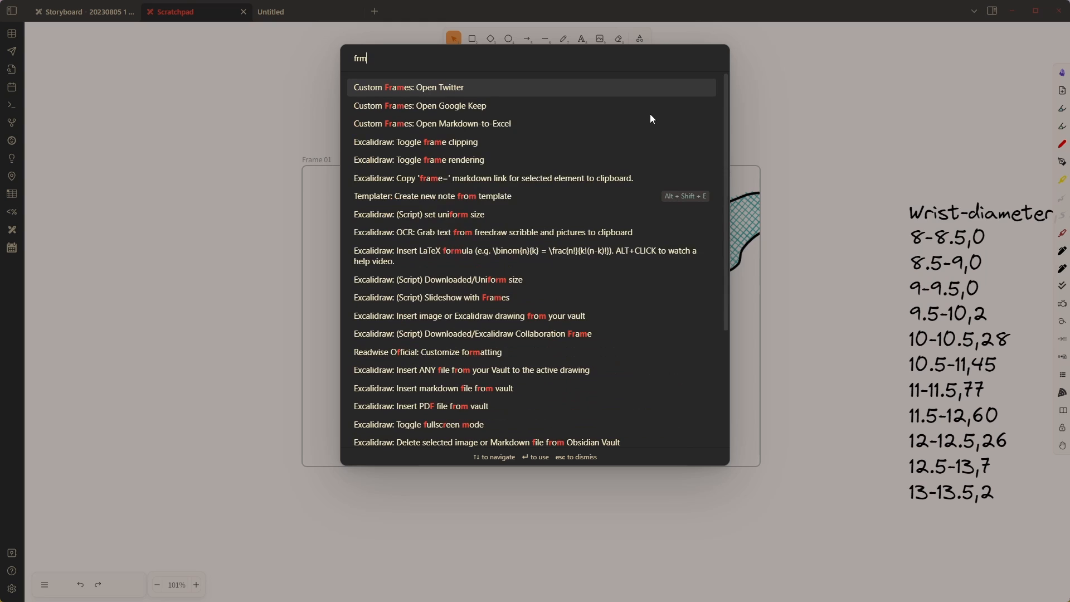
{"action": "key", "text": "BackSpace"}
{"action": "key", "text": "BackSpace"}
{"action": "type", "text": "rame"}
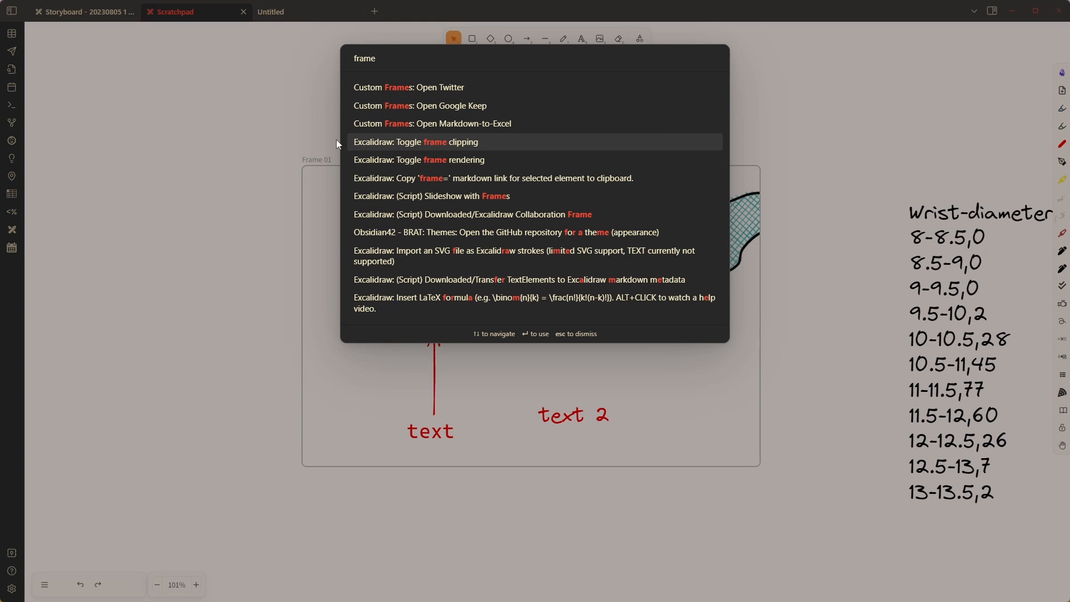
{"action": "left_click", "coordinate": [460, 143]}
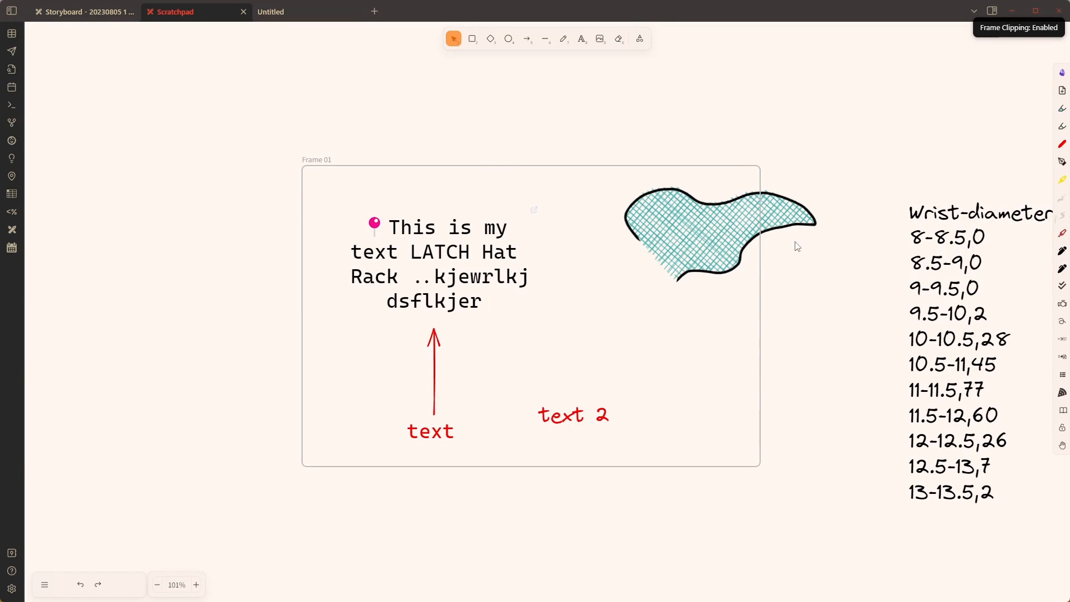
{"action": "left_click_drag", "start_coordinate": [762, 341], "coordinate": [617, 292]}
{"action": "left_click", "coordinate": [699, 294]}
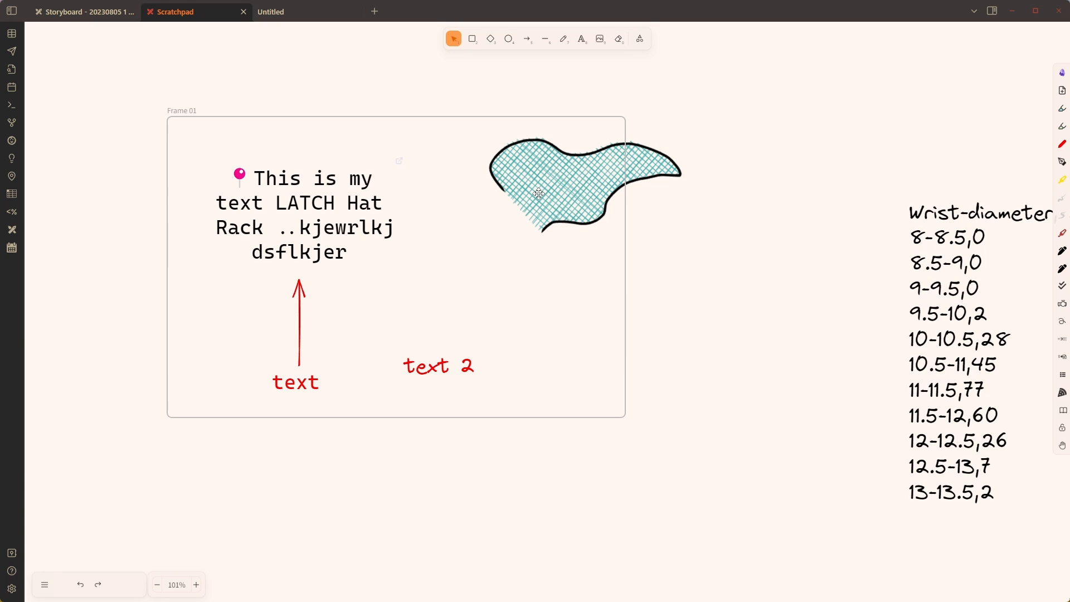
Step: Turn frame clipping back on with the Excalidraw command "Toggle frame clipping"
{"action": "key", "text": "ctrl+p"}
{"action": "type", "text": "togg fr"}
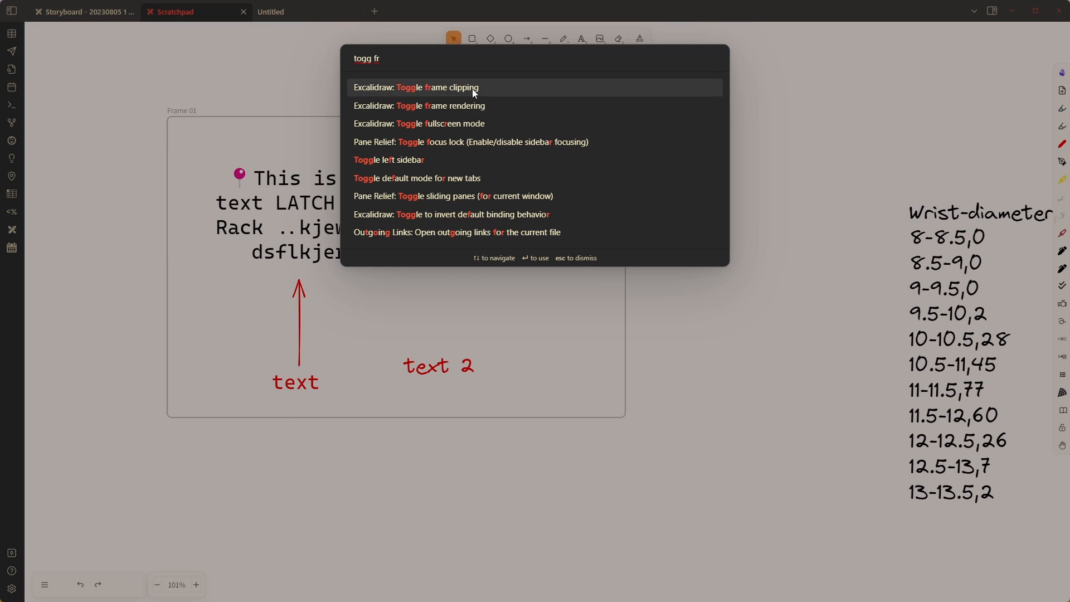
{"action": "left_click", "coordinate": [472, 88]}
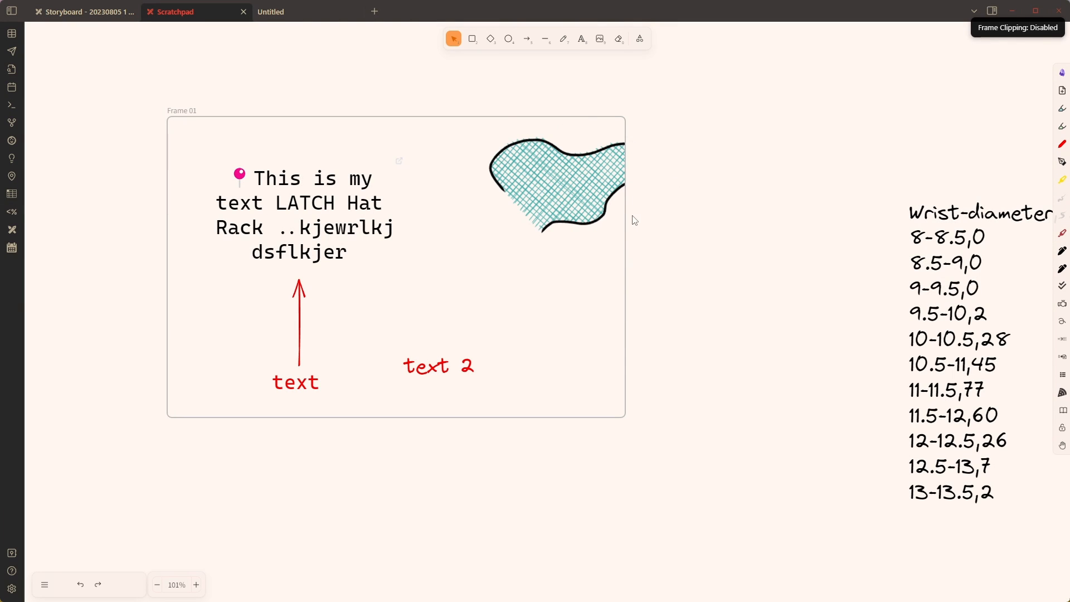
Step: Hide the frame with the Excalidraw command "Toggle frame rendering", and move the framed elements right and down by the hidden frame's border
{"action": "key", "text": "ctrl+p"}
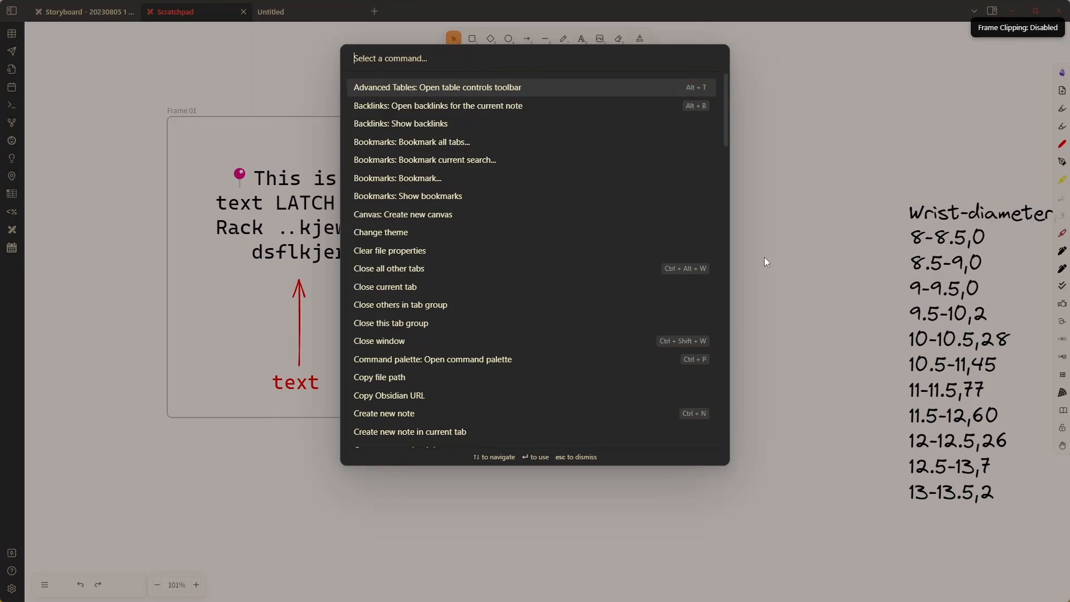
{"action": "type", "text": "toggle fram"}
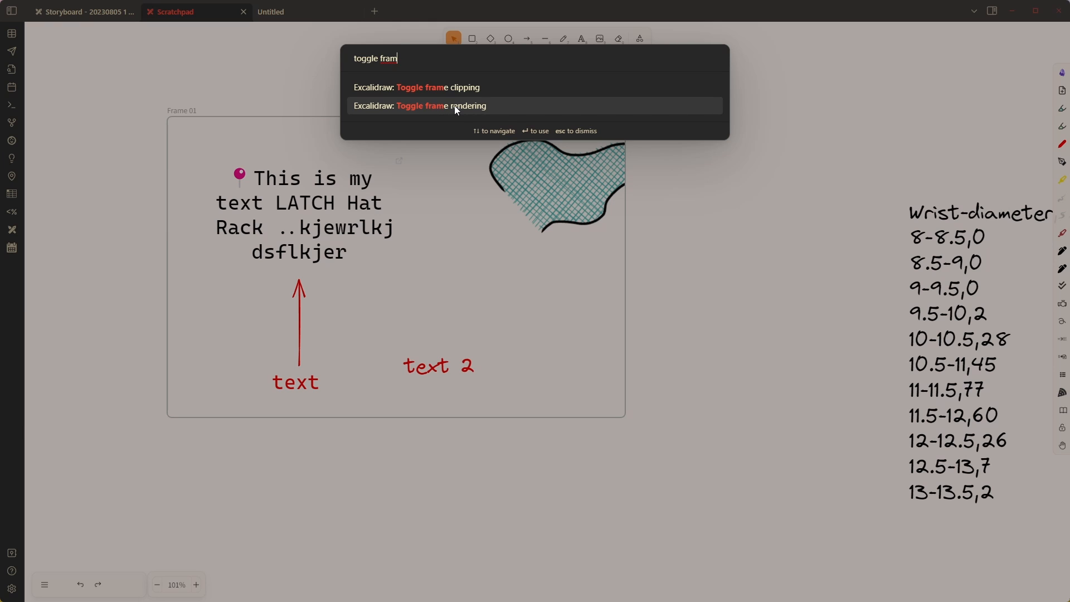
{"action": "left_click", "coordinate": [458, 105]}
{"action": "left_click_drag", "start_coordinate": [206, 122], "coordinate": [243, 124]}
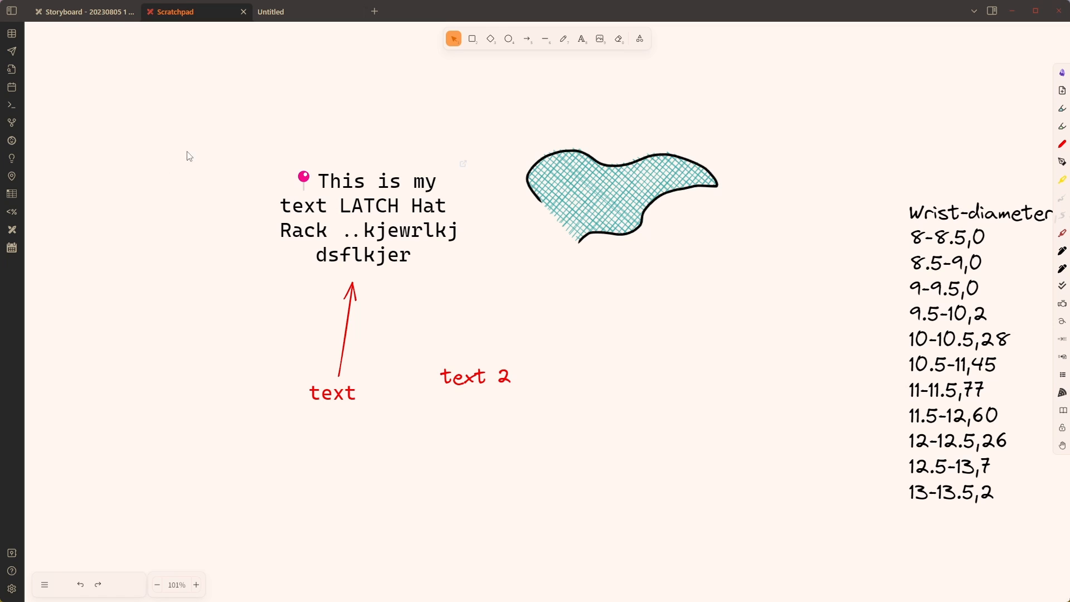
{"action": "left_click_drag", "start_coordinate": [237, 129], "coordinate": [251, 163]}
{"action": "left_click", "coordinate": [412, 489]}
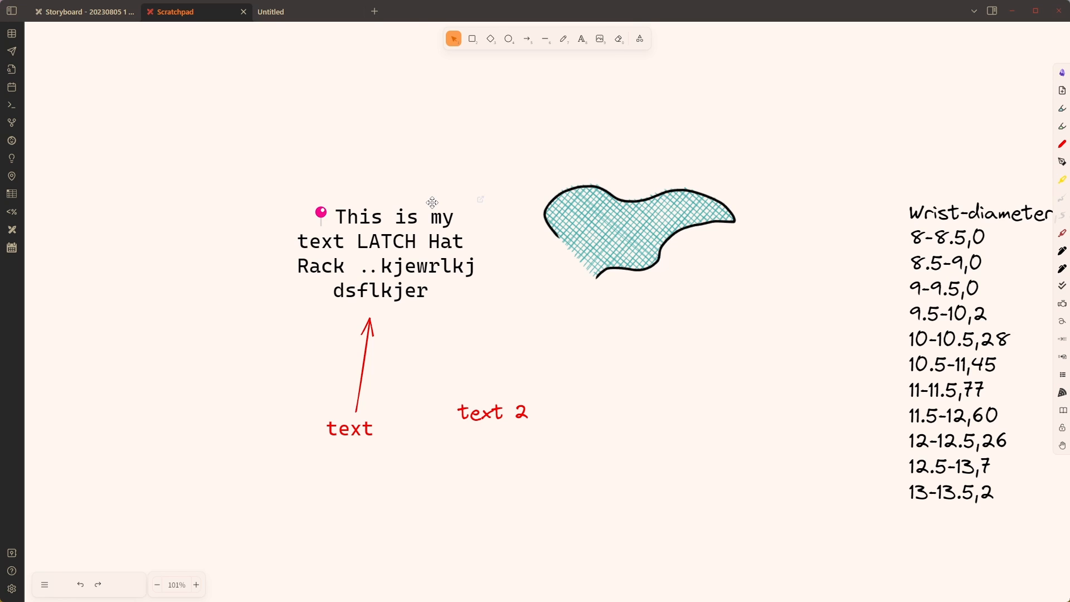
Step: Show the frame again with the Excalidraw command "Toggle frame rendering"
{"action": "key", "text": "ctrl+p"}
{"action": "type", "text": "togg"}
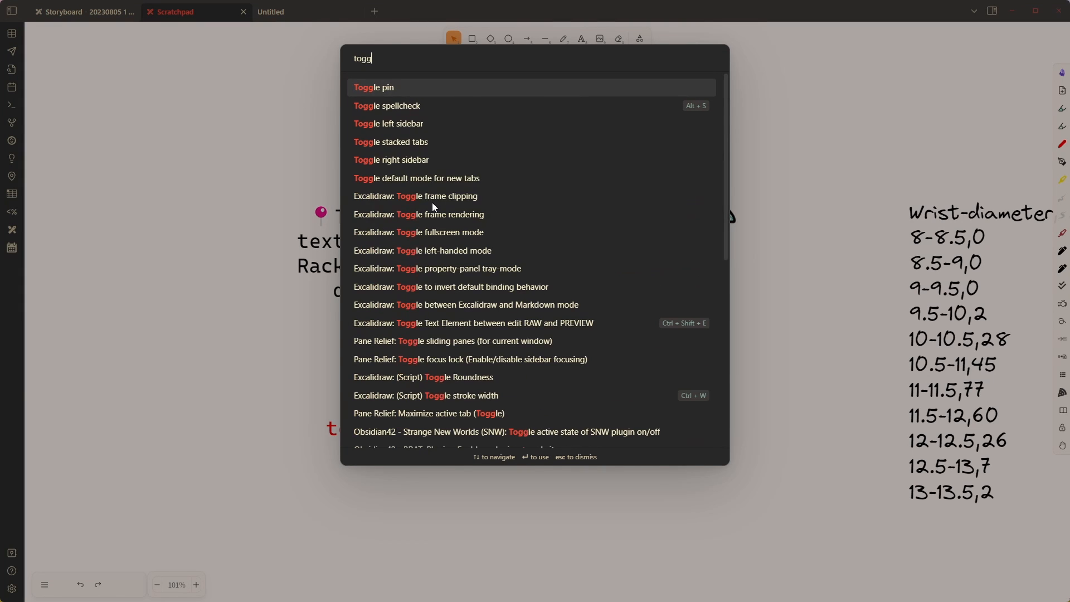
{"action": "type", "text": "le rend"}
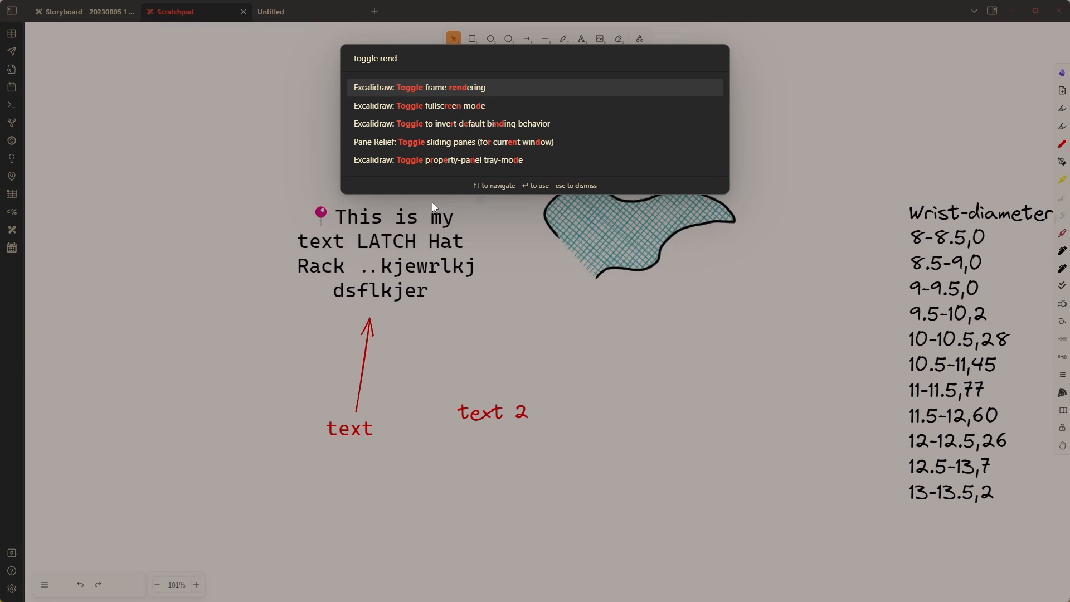
{"action": "left_click", "coordinate": [469, 89]}
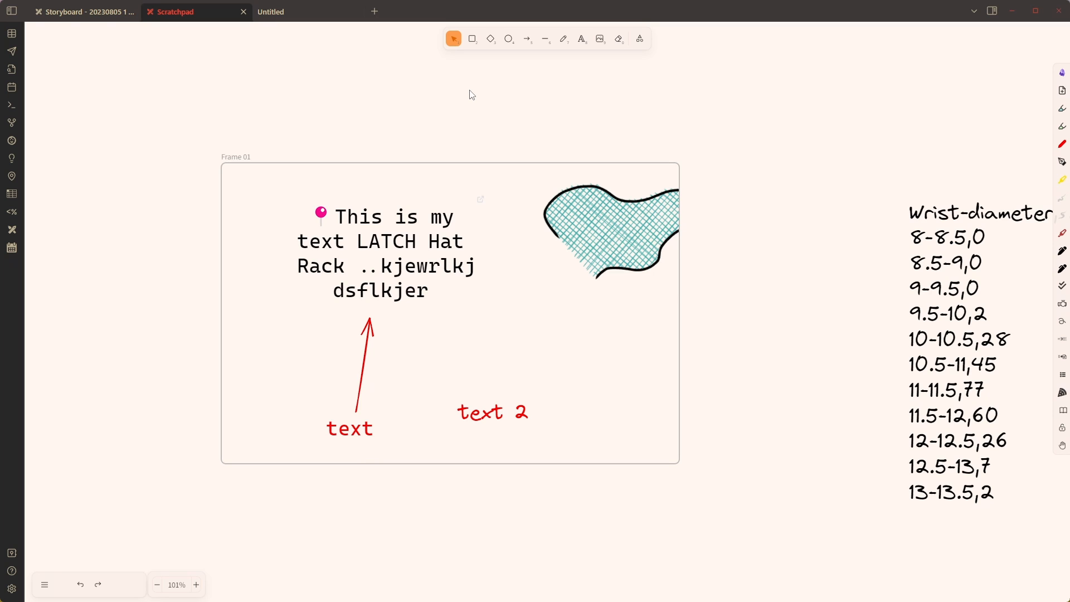
Step: Show the Image references slide in the Storyboard, and display the floating Obsidian tools with the insert actions over the Scratchpad's frame
{"action": "left_click", "coordinate": [95, 19]}
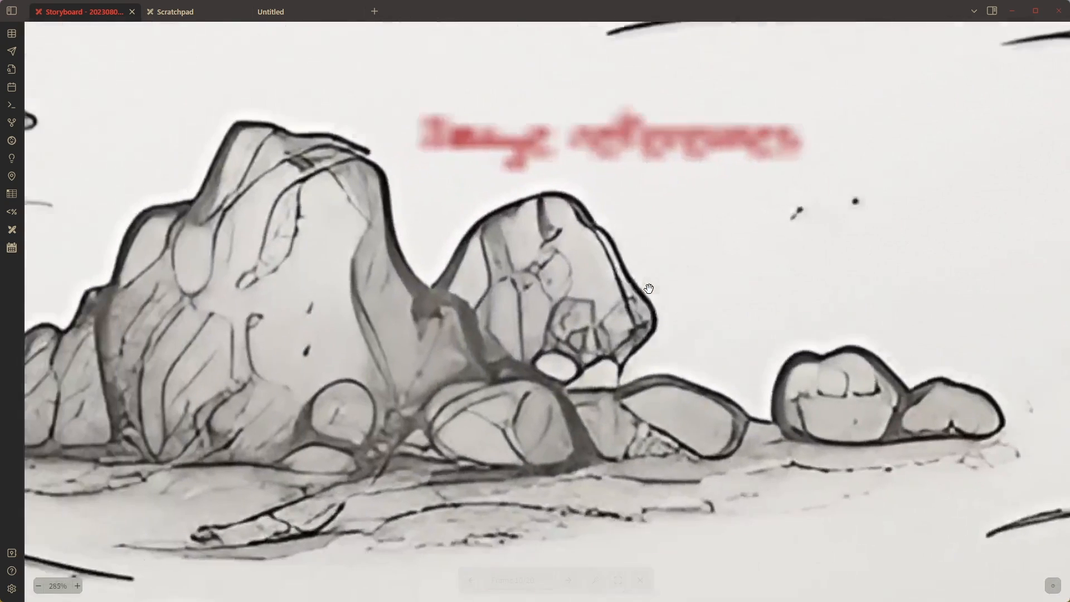
{"action": "key", "text": "ctrl+Tab"}
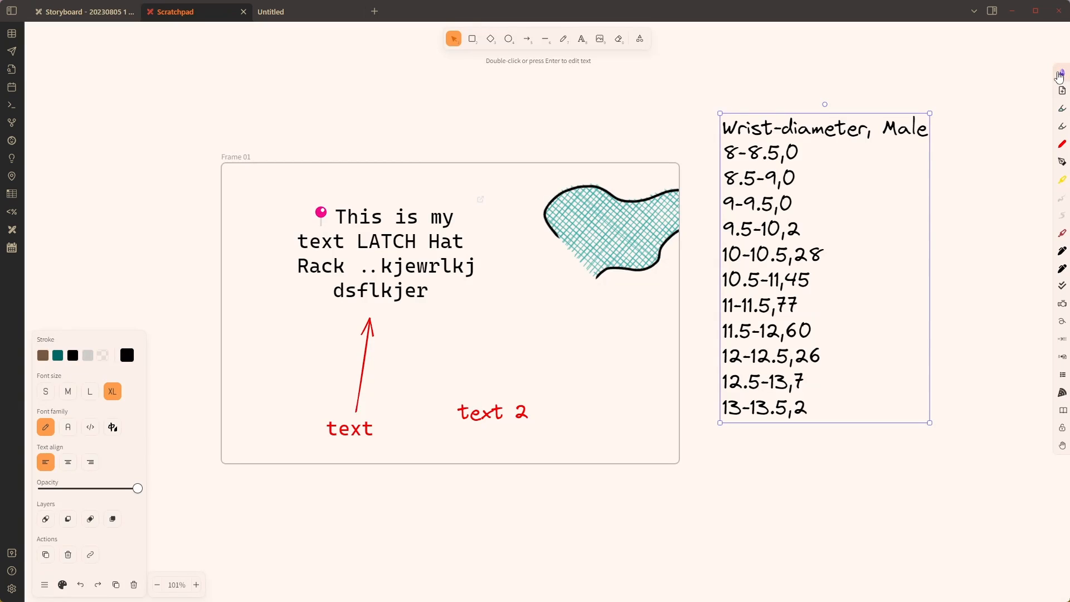
{"action": "left_click", "coordinate": [1059, 77]}
{"action": "left_click_drag", "start_coordinate": [549, 65], "coordinate": [346, 83]}
{"action": "scroll", "coordinate": [332, 149], "scroll_direction": "up", "scroll_amount": 10}
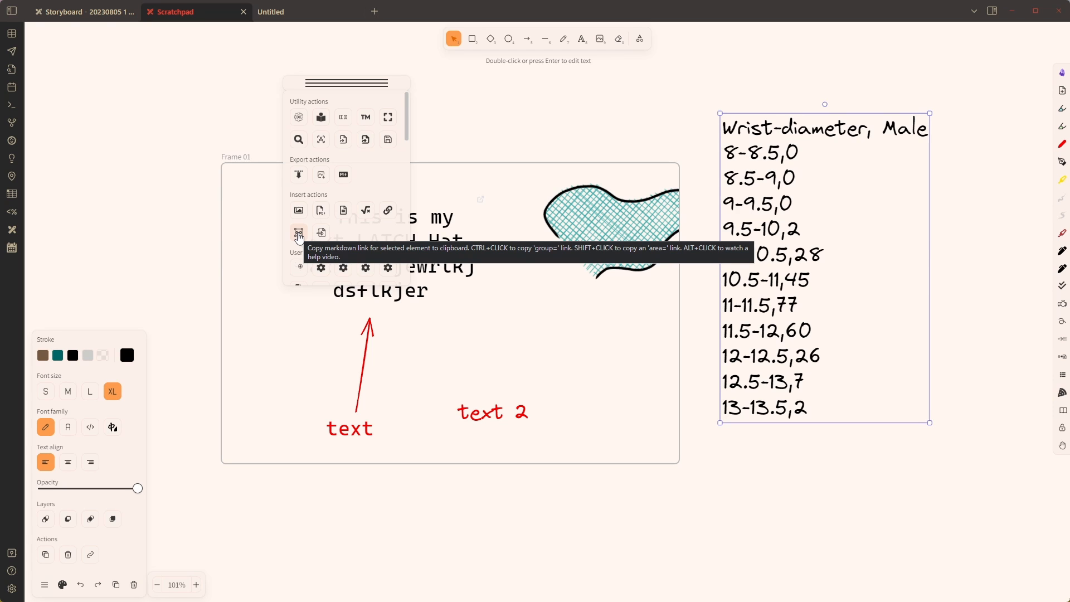
Step: Copy an Area markdown link for the Wrist-diameter list, leaving the link alias empty
{"action": "left_click", "coordinate": [744, 107]}
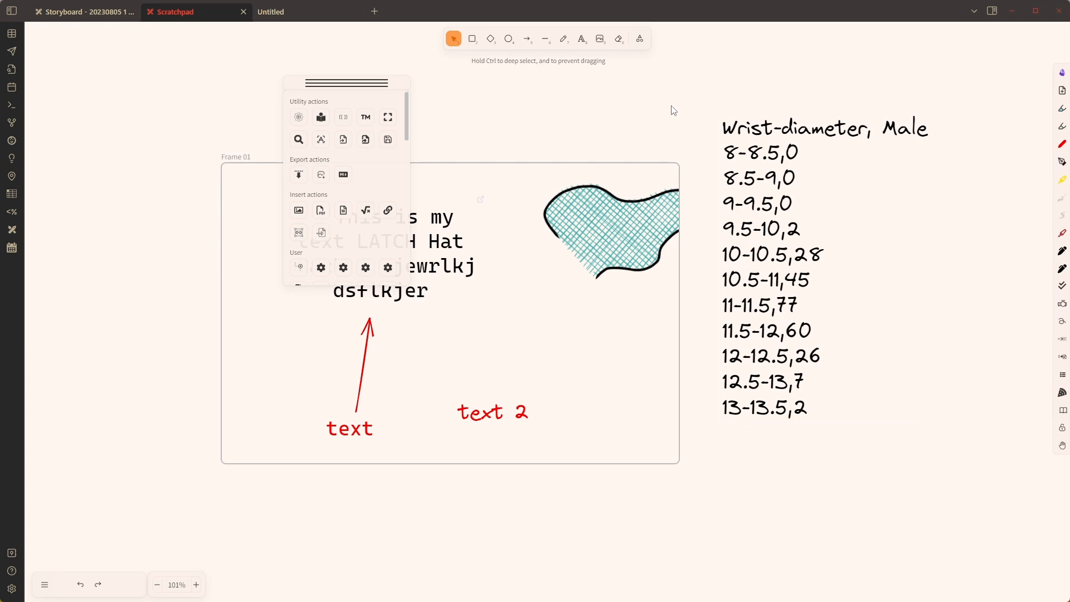
{"action": "left_click", "coordinate": [759, 135]}
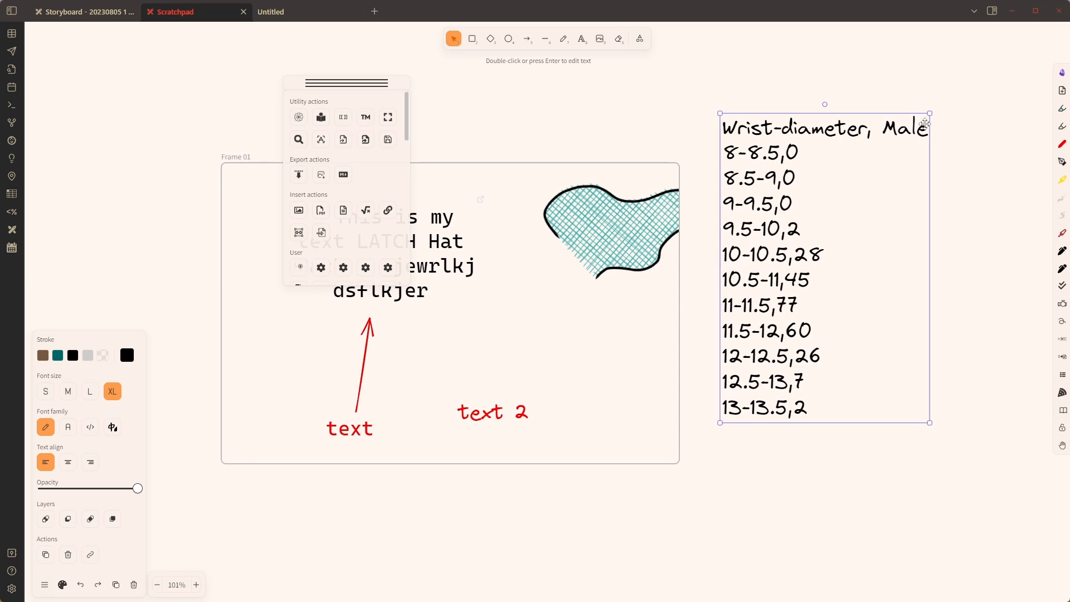
{"action": "left_click", "coordinate": [299, 233]}
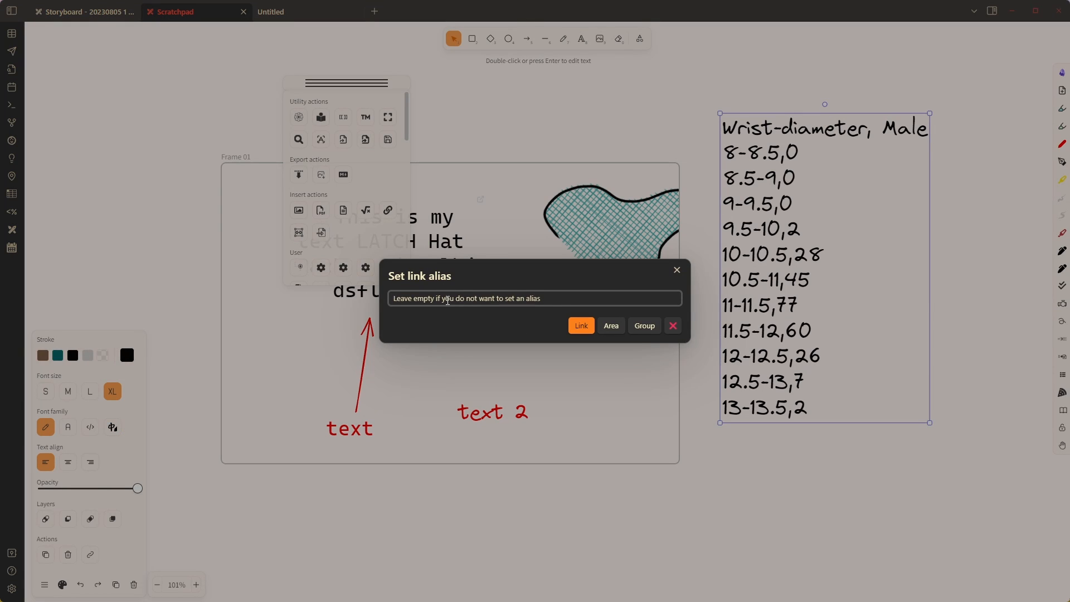
{"action": "left_click", "coordinate": [612, 326]}
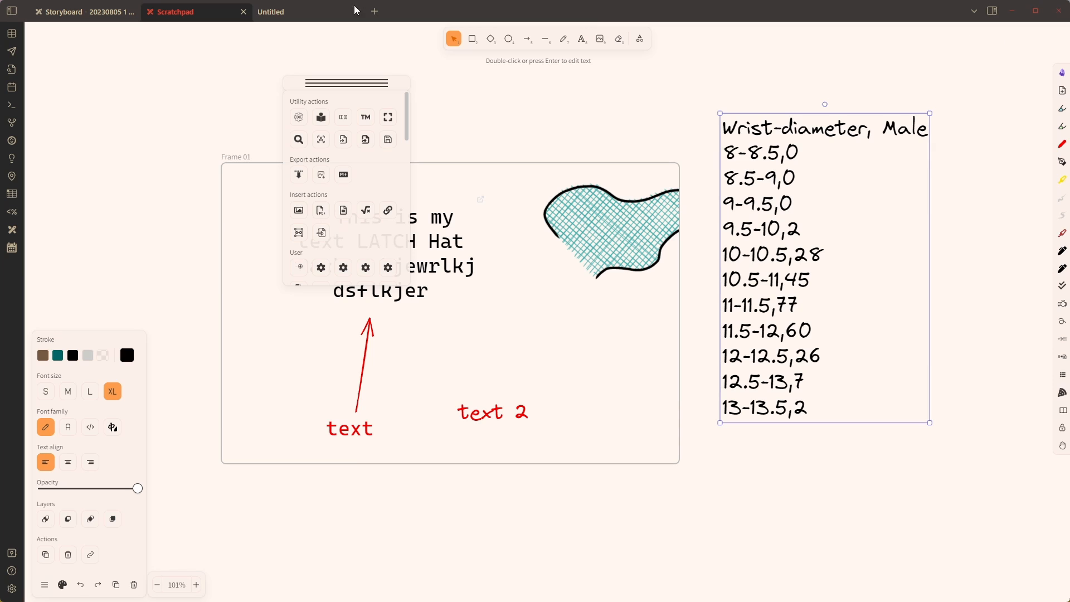
Step: Embed the area link ![[Excalidraw/Scratchpad.md#^area=Ci9QSstp]] in the Untitled note, and return to the Scratchpad
{"action": "left_click", "coordinate": [306, 11]}
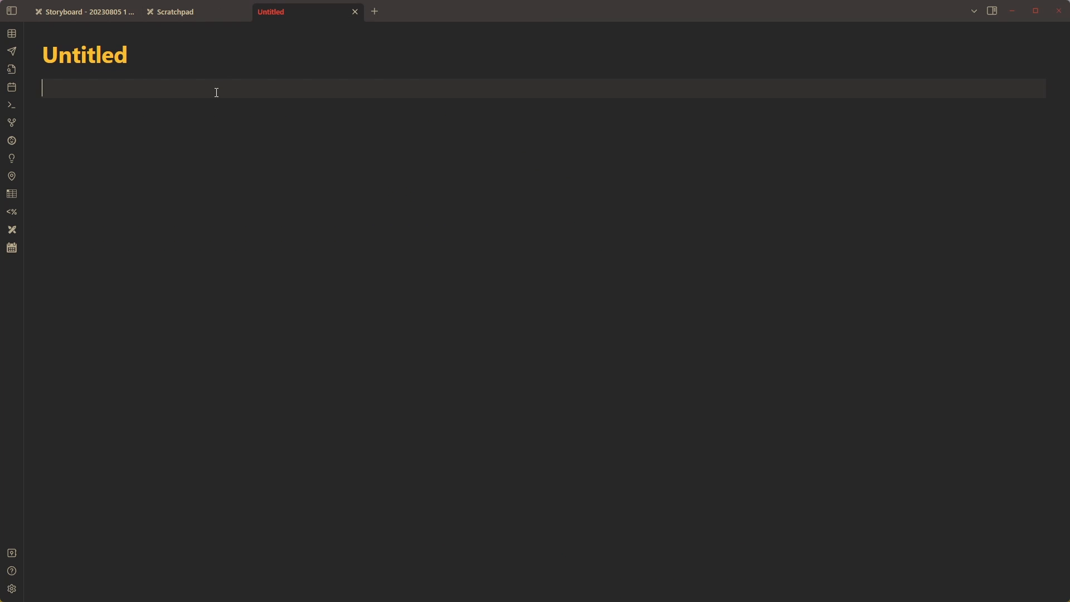
{"action": "type", "text": "![[Excalidraw/Scratchpad.md#^area=Ci9QSstp]]"}
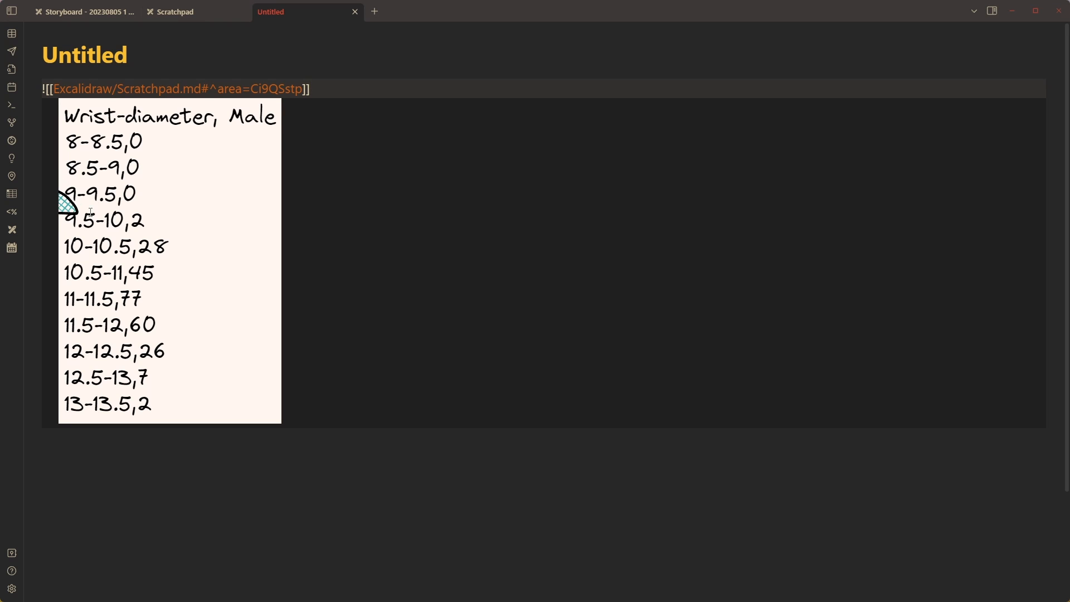
{"action": "left_click", "coordinate": [193, 8]}
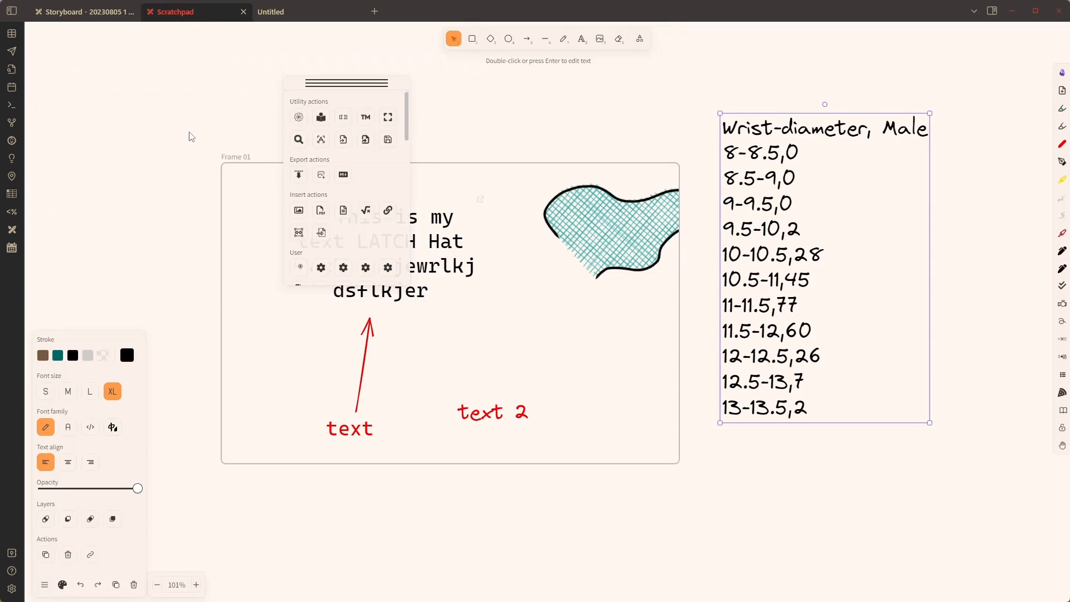
Step: Deselect the list and toggle frame clipping so the hatched shape extends past the edge of Frame 01
{"action": "left_click", "coordinate": [594, 124]}
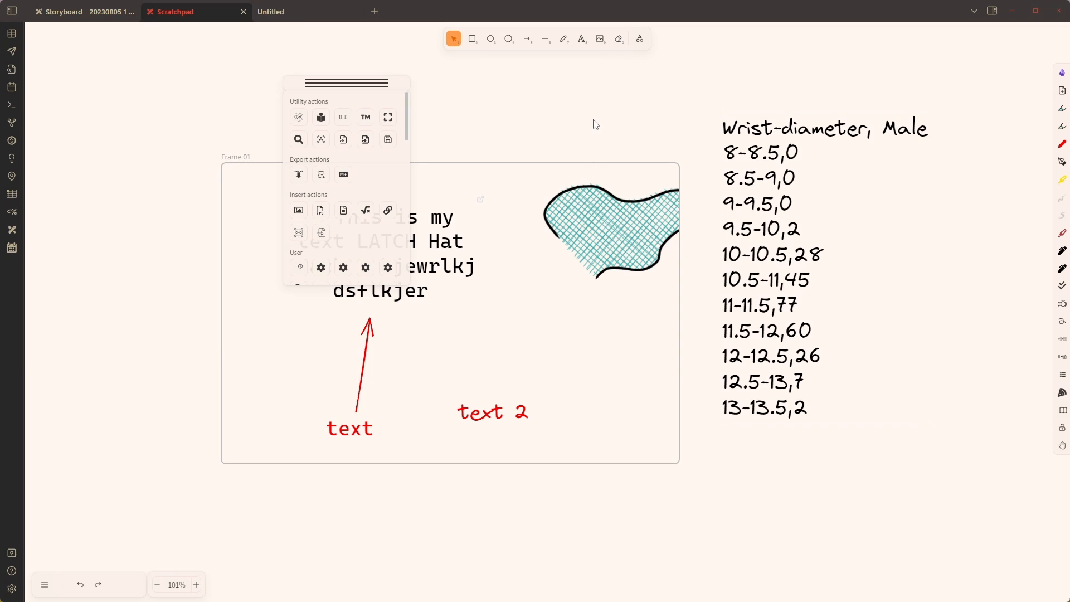
{"action": "key", "text": "ctrl+p"}
{"action": "type", "text": "toggle fr"}
{"action": "key", "text": "Return"}
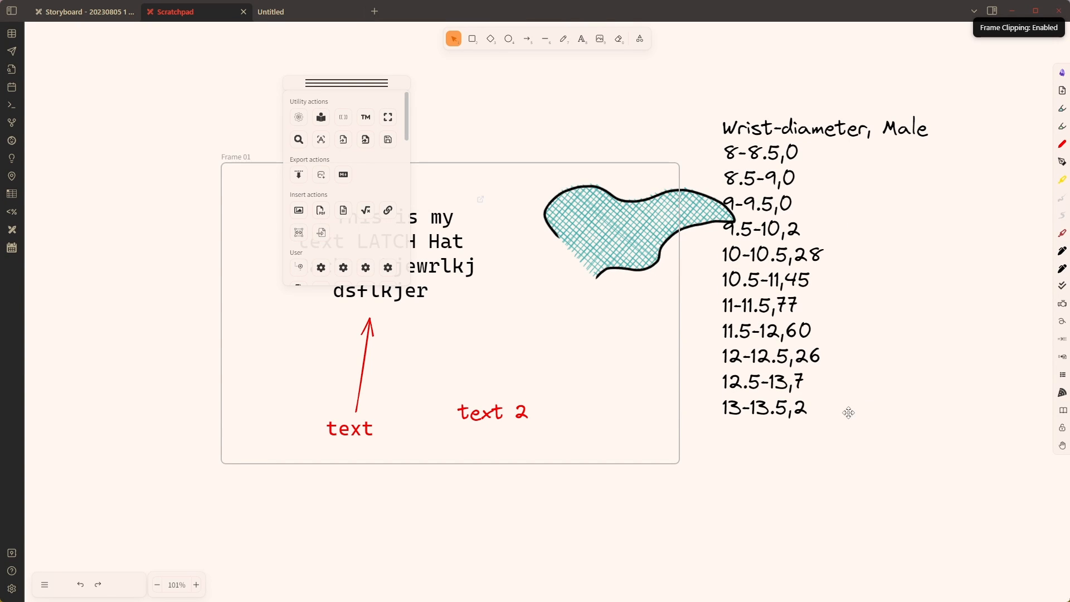
Step: Show the group link embed ![[Excalidraw/Scratchpad.md#^group=Ci9QSstp]] in the Untitled note, and return to the Scratchpad
{"action": "left_click", "coordinate": [270, 16]}
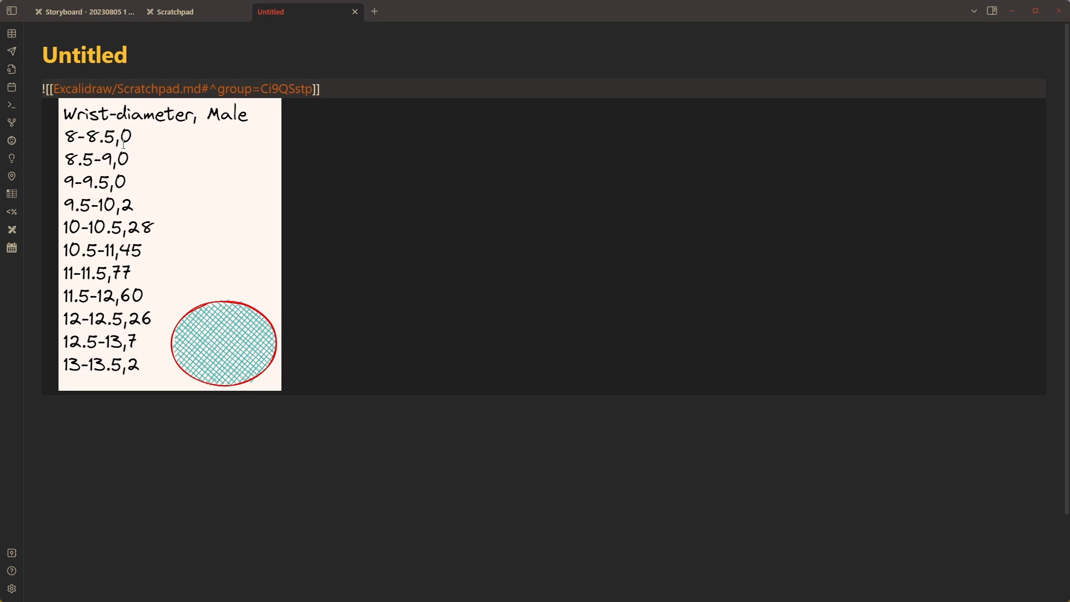
{"action": "left_click", "coordinate": [178, 14]}
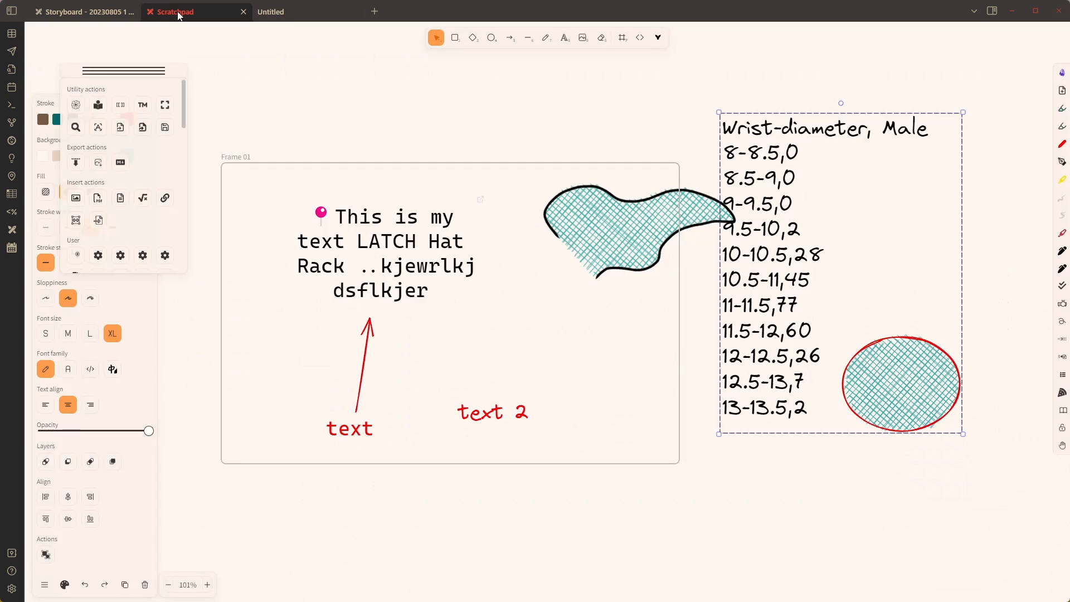
Step: Show the Tray mode/normal mode and Left handed mode slide in the Storyboard, and hide the floating Obsidian tools in the Scratchpad
{"action": "left_click", "coordinate": [84, 12]}
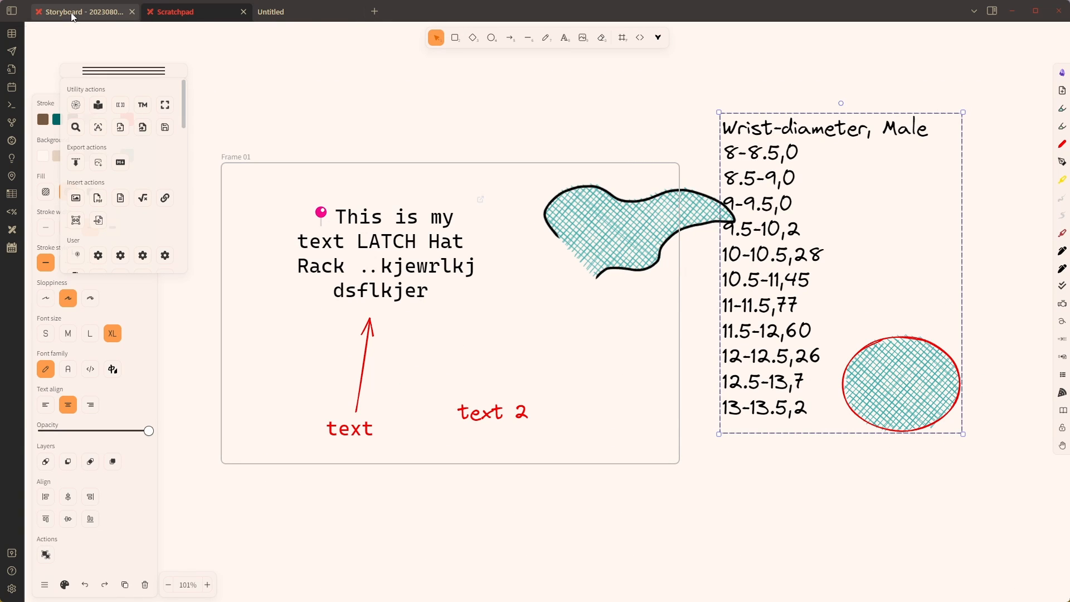
{"action": "key", "text": "Right"}
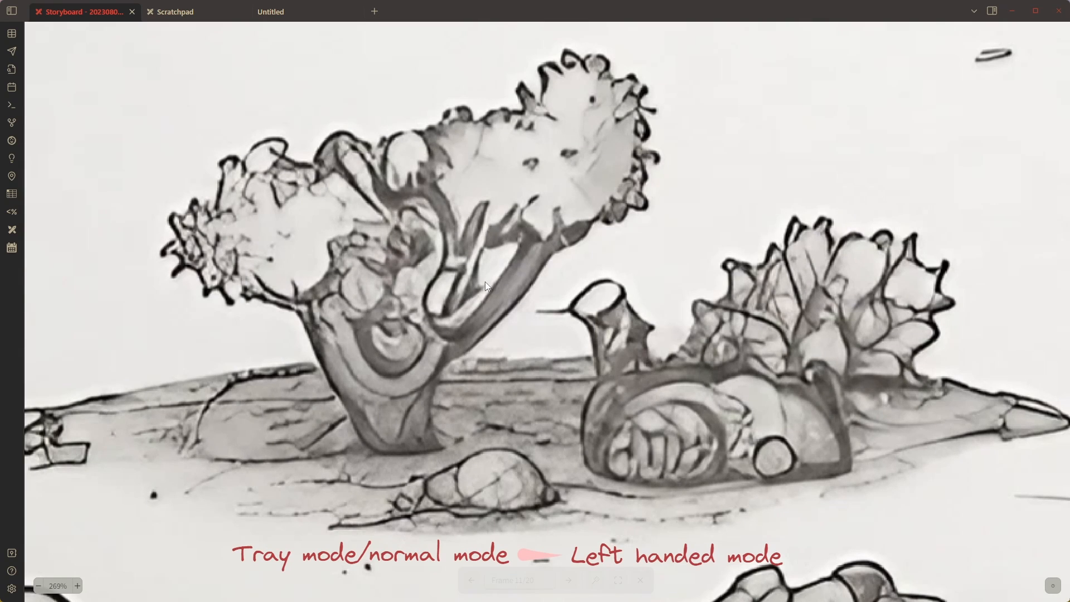
{"action": "left_click", "coordinate": [185, 13]}
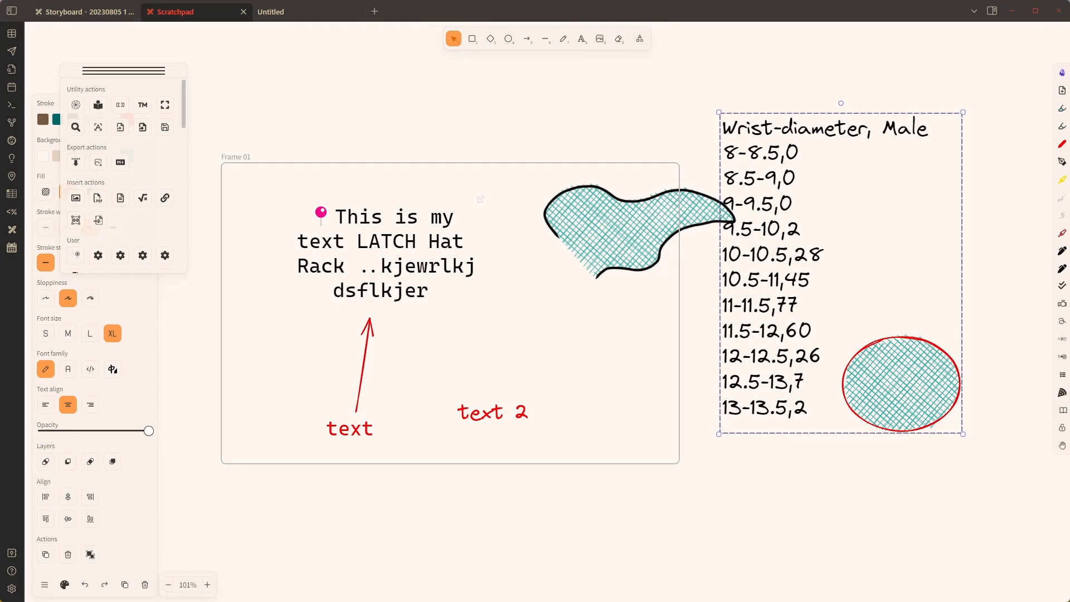
{"action": "left_click", "coordinate": [1061, 73]}
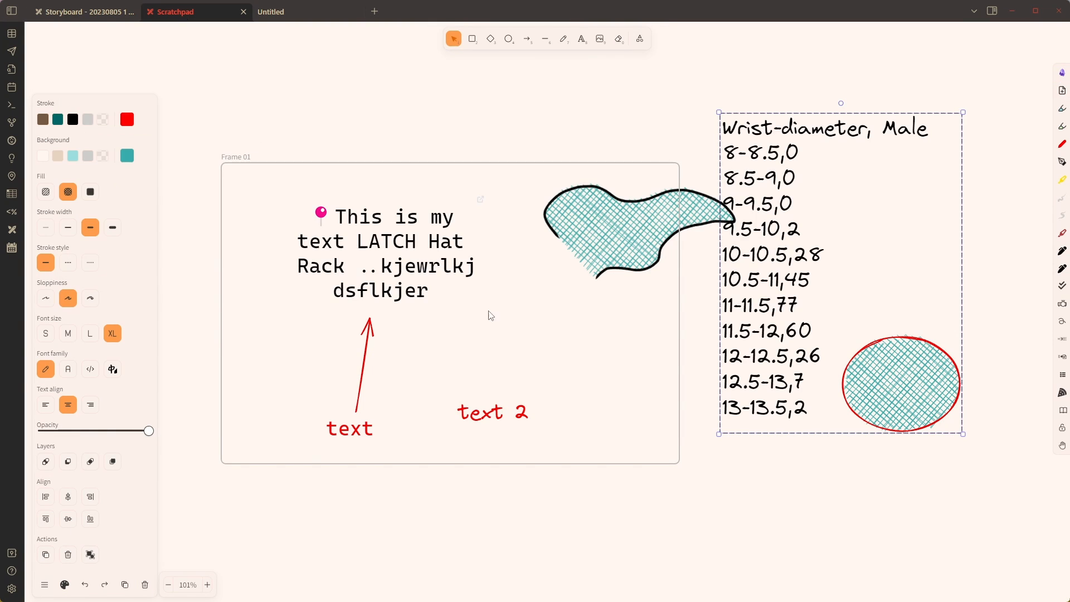
Step: Examine the tray-mode main menu and the style properties of the selected group, and close both
{"action": "left_click", "coordinate": [44, 586]}
{"action": "left_click", "coordinate": [44, 587]}
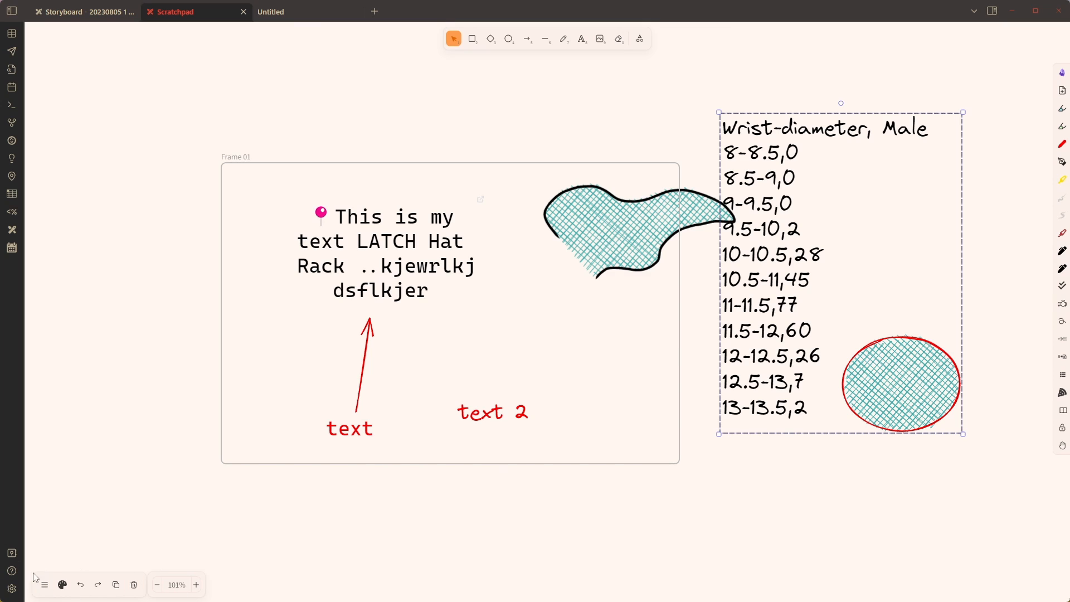
{"action": "left_click", "coordinate": [63, 586]}
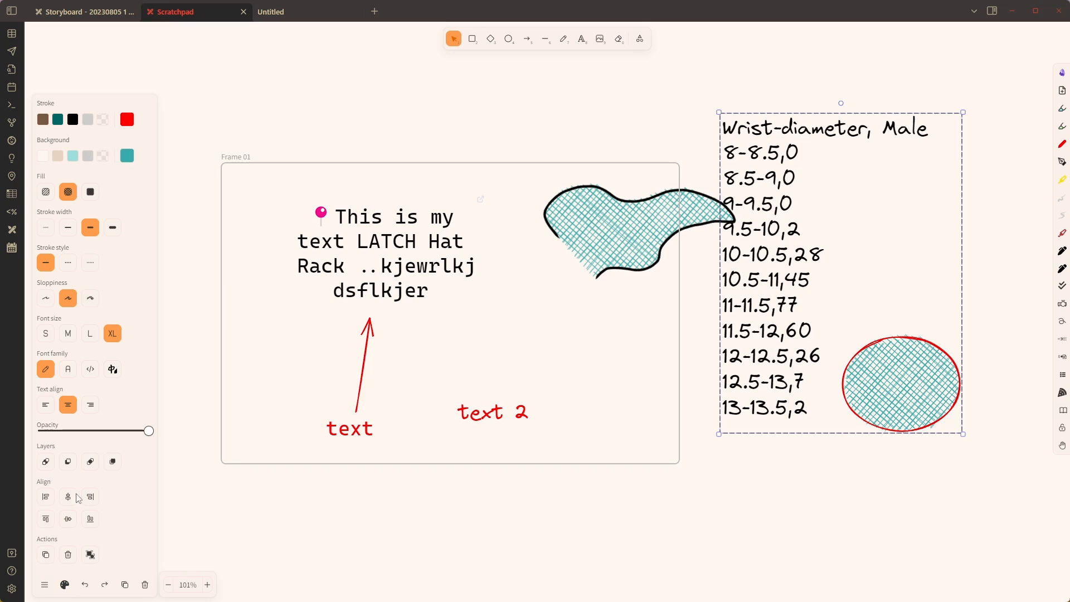
{"action": "left_click", "coordinate": [44, 585]}
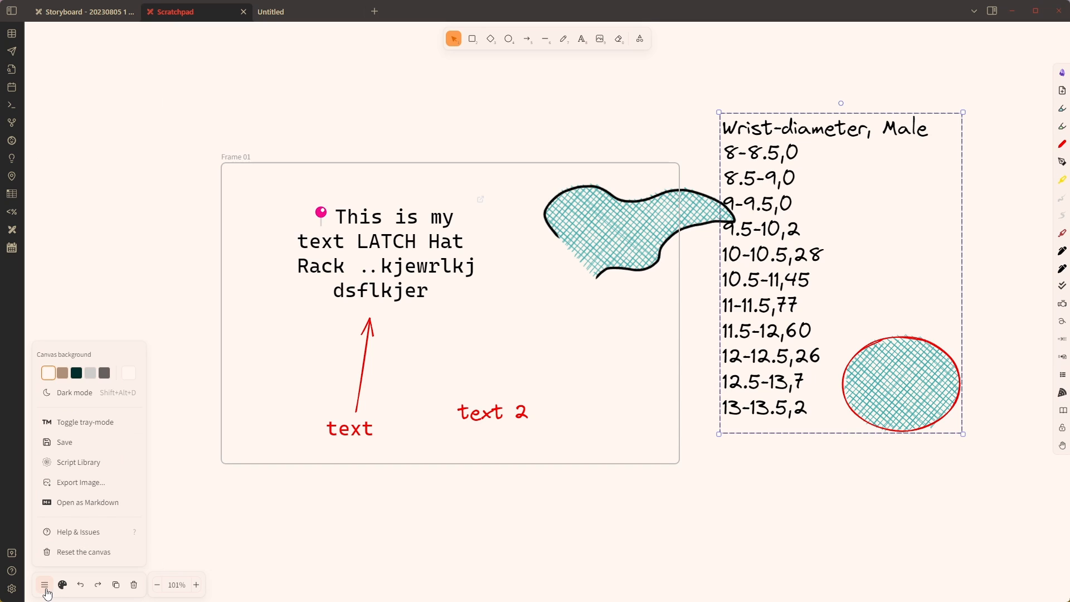
{"action": "left_click", "coordinate": [46, 590]}
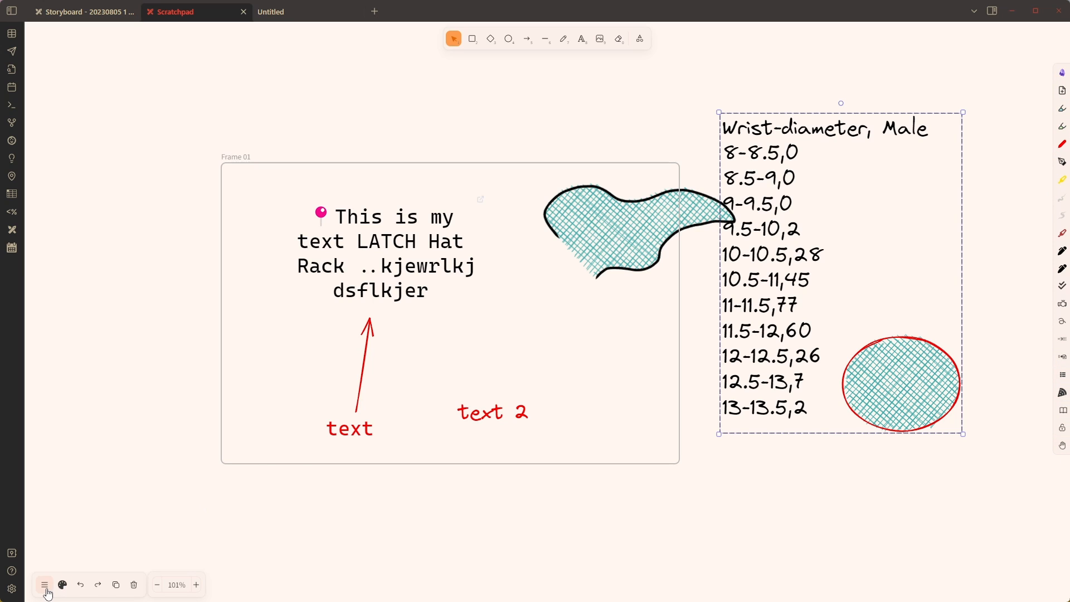
Step: Deselect the group and turn on left-handed mode with the Excalidraw command "Toggle left-handed mode"
{"action": "left_click", "coordinate": [160, 466]}
{"action": "key", "text": "ctrl+p"}
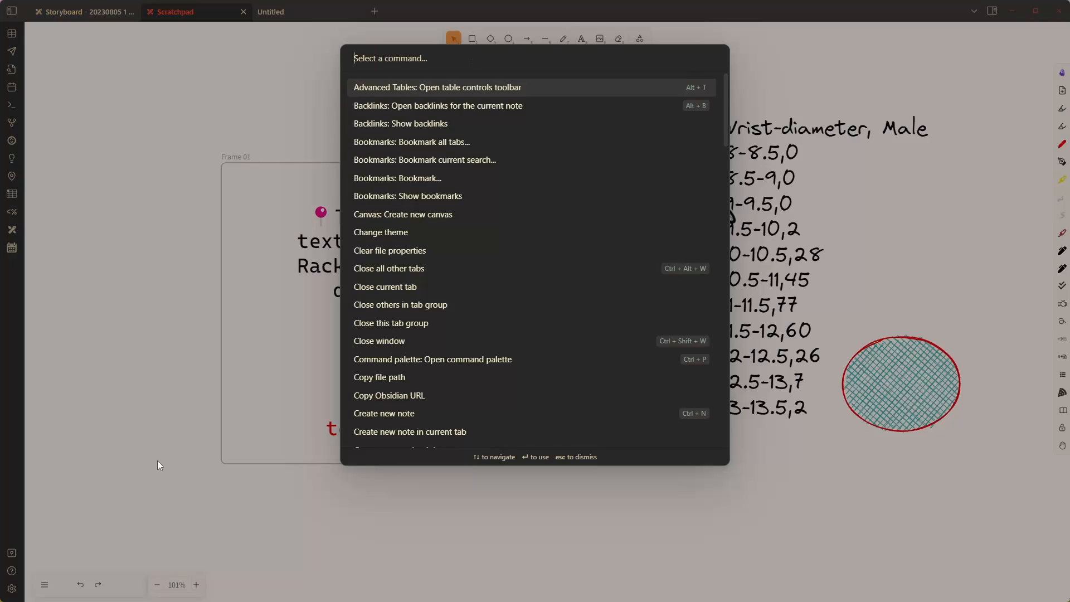
{"action": "type", "text": "left"}
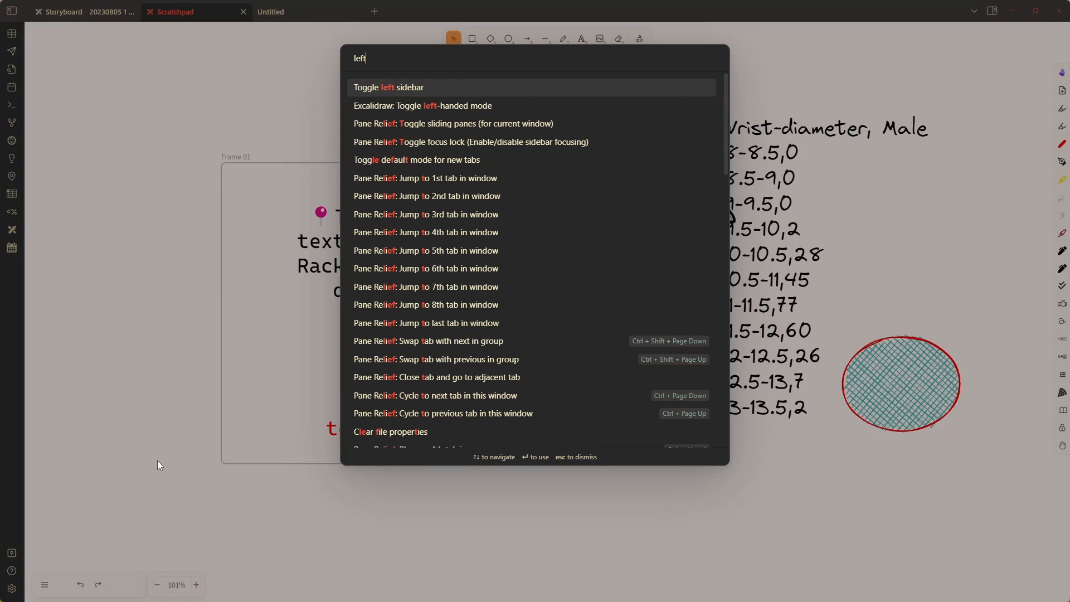
{"action": "left_click", "coordinate": [478, 107]}
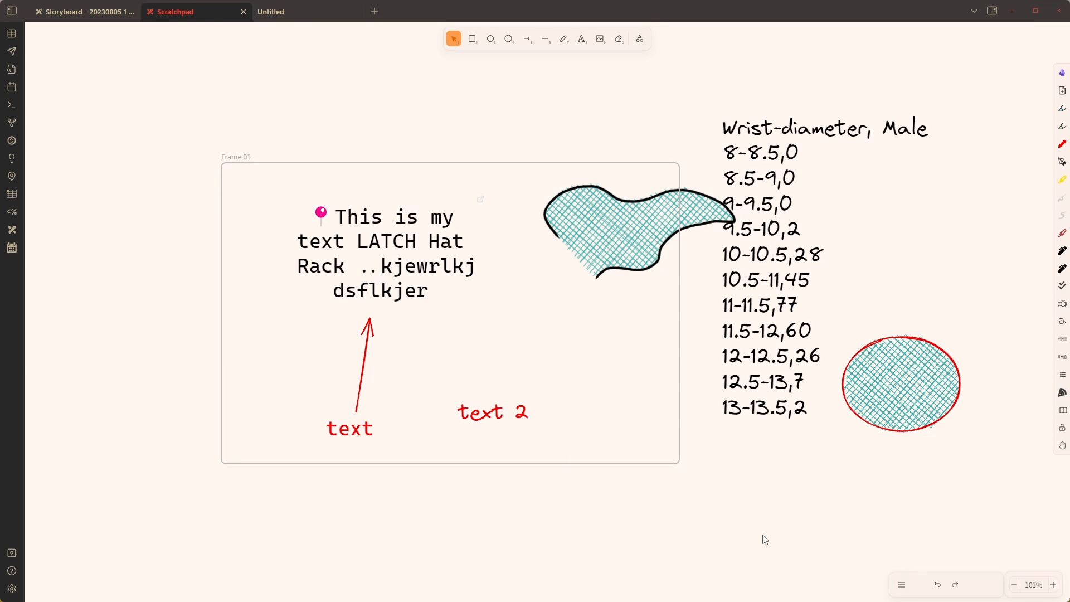
Step: Restore the right-handed layout with the Excalidraw command "Toggle left-handed mode"
{"action": "key", "text": "ctrl+p"}
{"action": "type", "text": "toggl lef"}
{"action": "key", "text": "Down"}
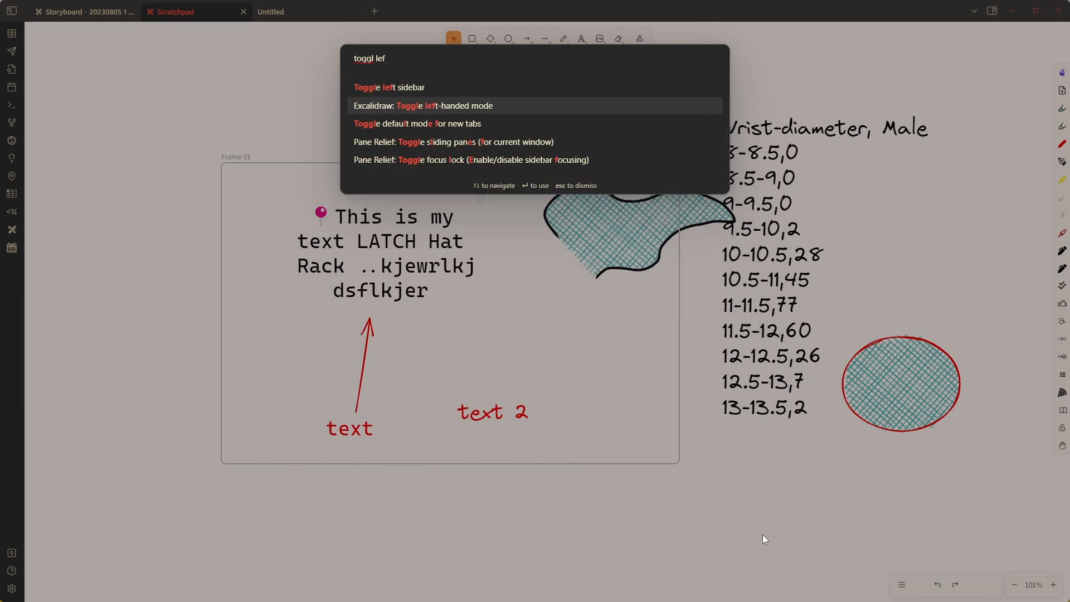
{"action": "key", "text": "Return"}
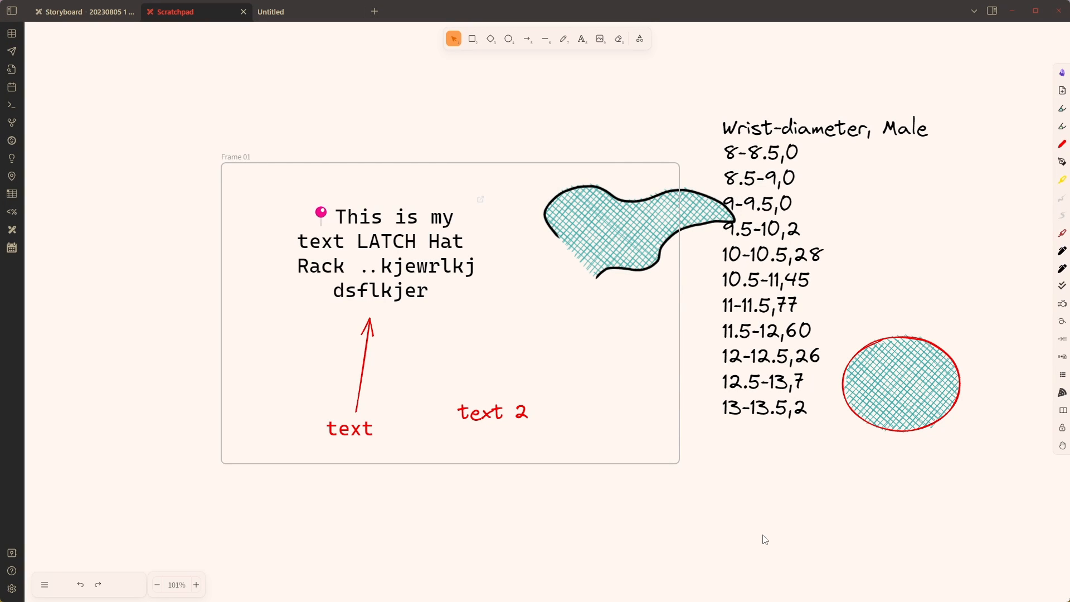
Step: Switch from tray mode to normal mode, and inspect its main menu and the properties of the frame and the list group
{"action": "left_click", "coordinate": [53, 587]}
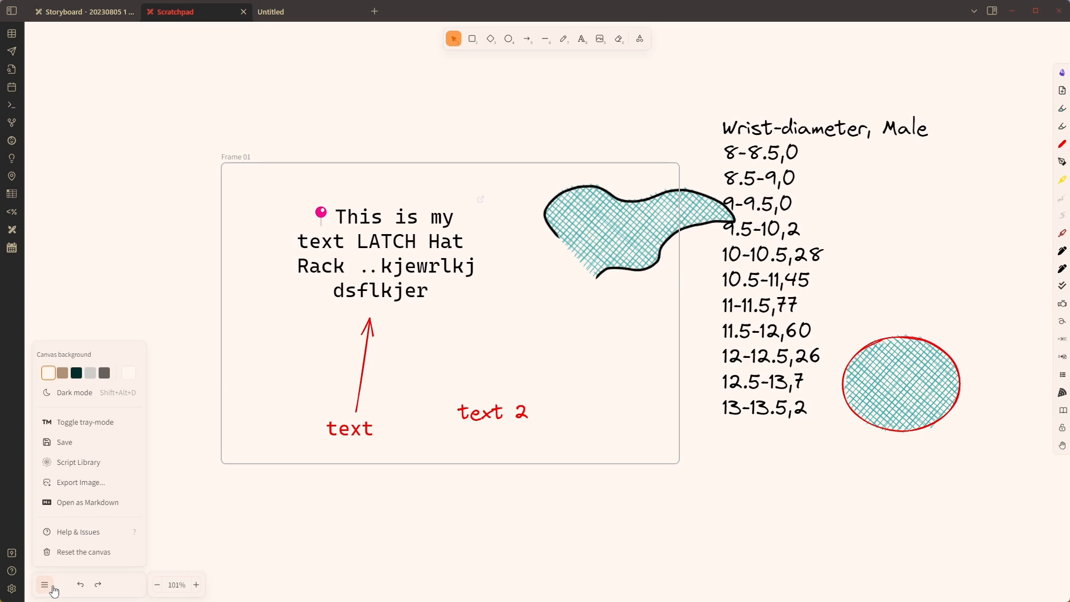
{"action": "left_click", "coordinate": [72, 421]}
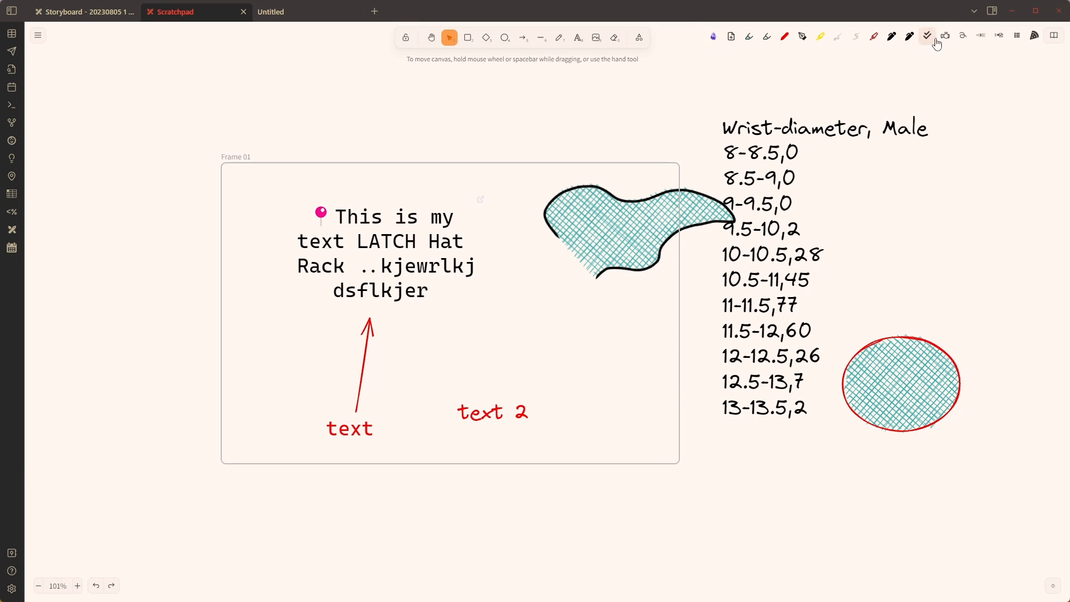
{"action": "left_click", "coordinate": [38, 35]}
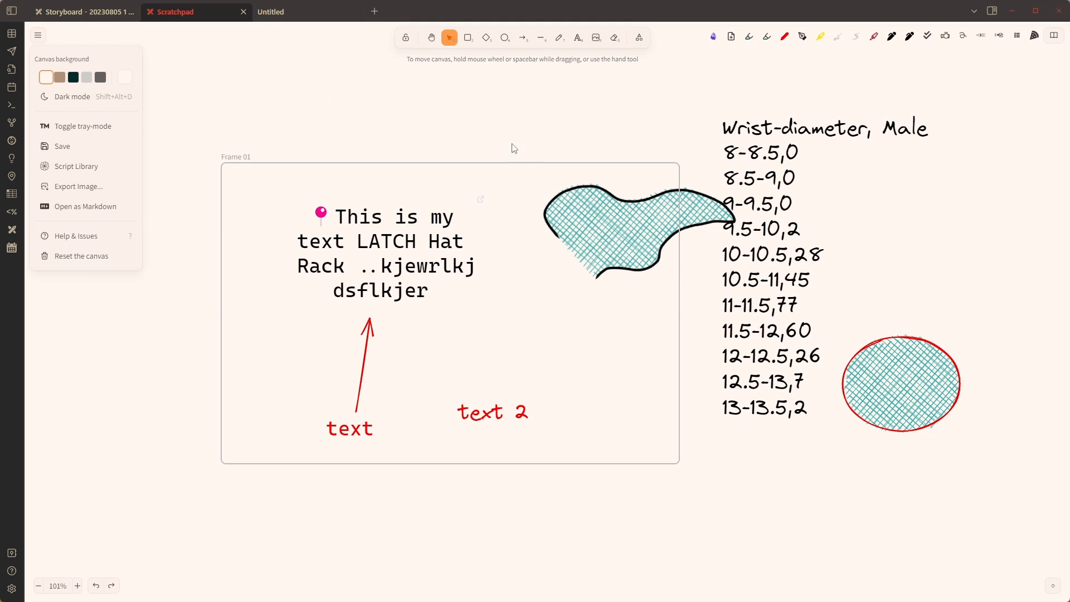
{"action": "left_click", "coordinate": [507, 160]}
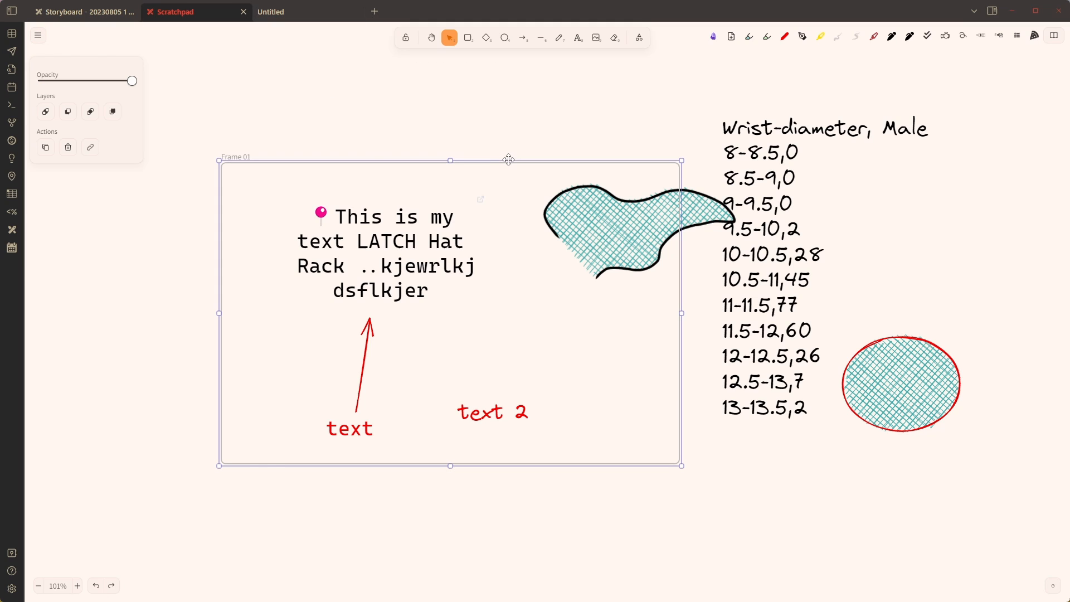
{"action": "left_click", "coordinate": [792, 284]}
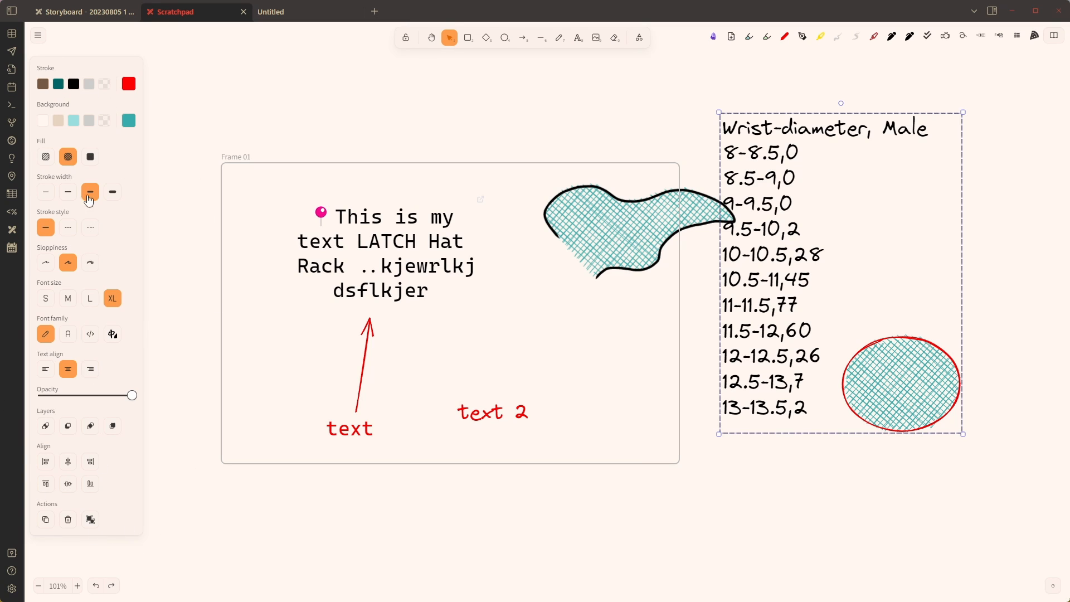
{"action": "left_click", "coordinate": [167, 306]}
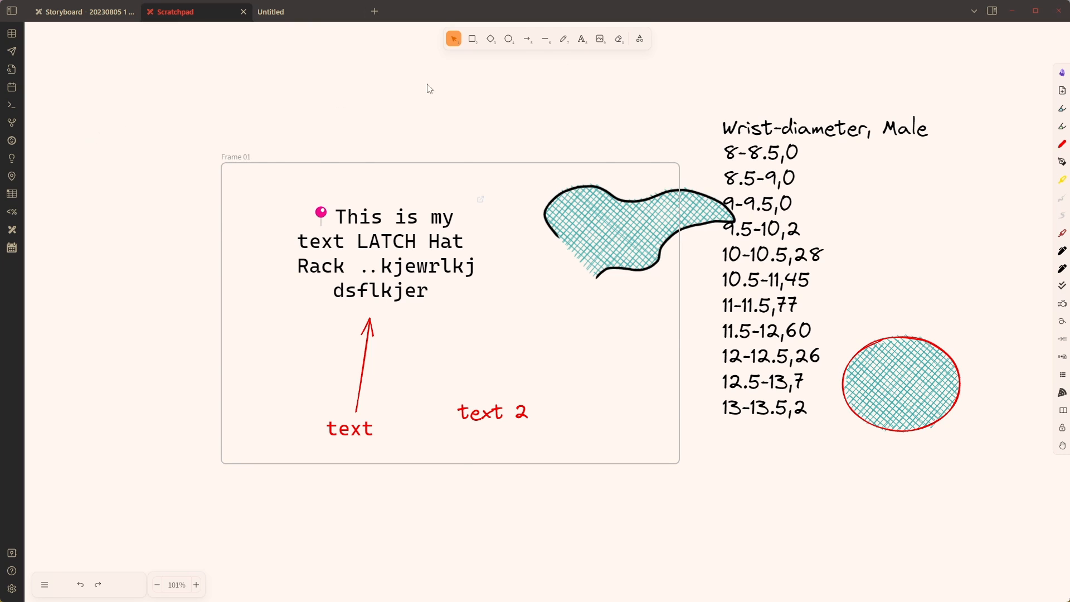
Step: Show the OCR support slide in the Storyboard, and return to the Scratchpad
{"action": "key", "text": "ctrl+shift+Tab"}
{"action": "key", "text": "Right"}
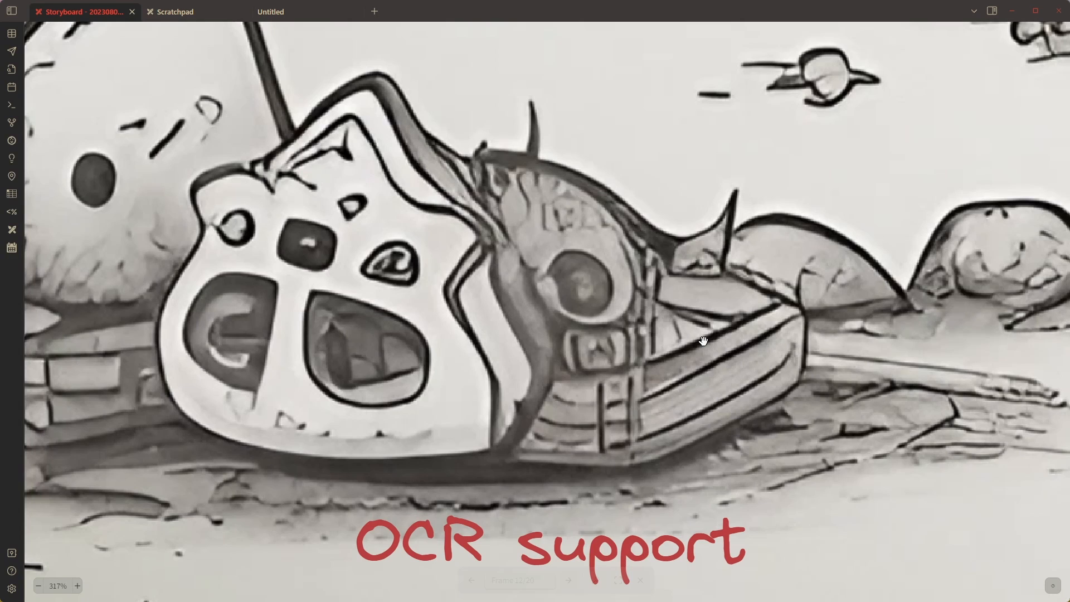
{"action": "left_click", "coordinate": [186, 16]}
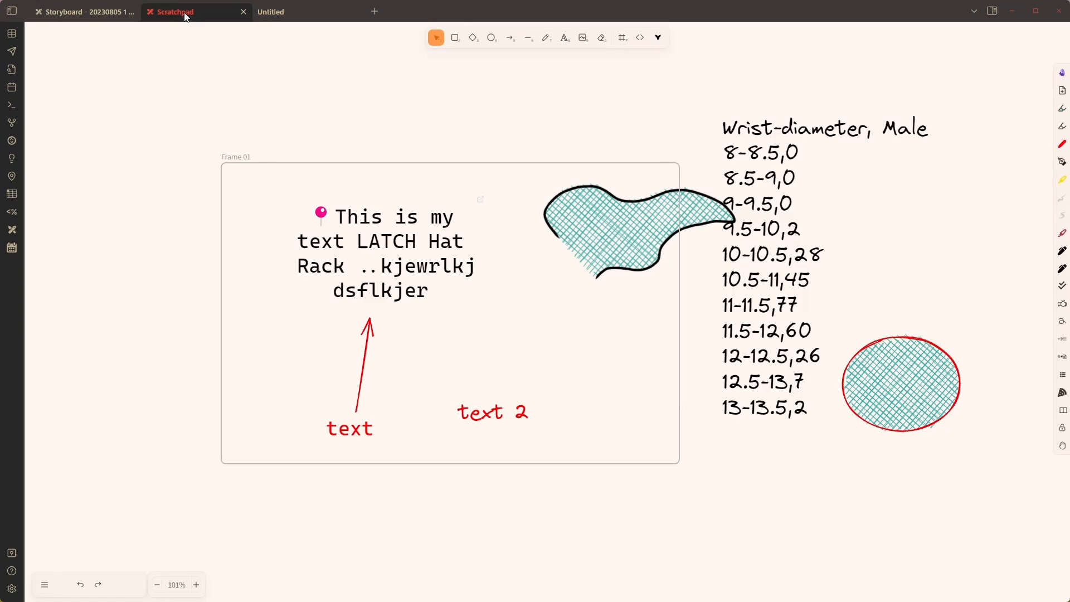
Step: Review the Taskbone Optical Character Recognition options under Experimental features in the Excalidraw plugin settings, and close the settings
{"action": "left_click", "coordinate": [14, 589]}
{"action": "scroll", "coordinate": [548, 376], "scroll_direction": "down", "scroll_amount": 20}
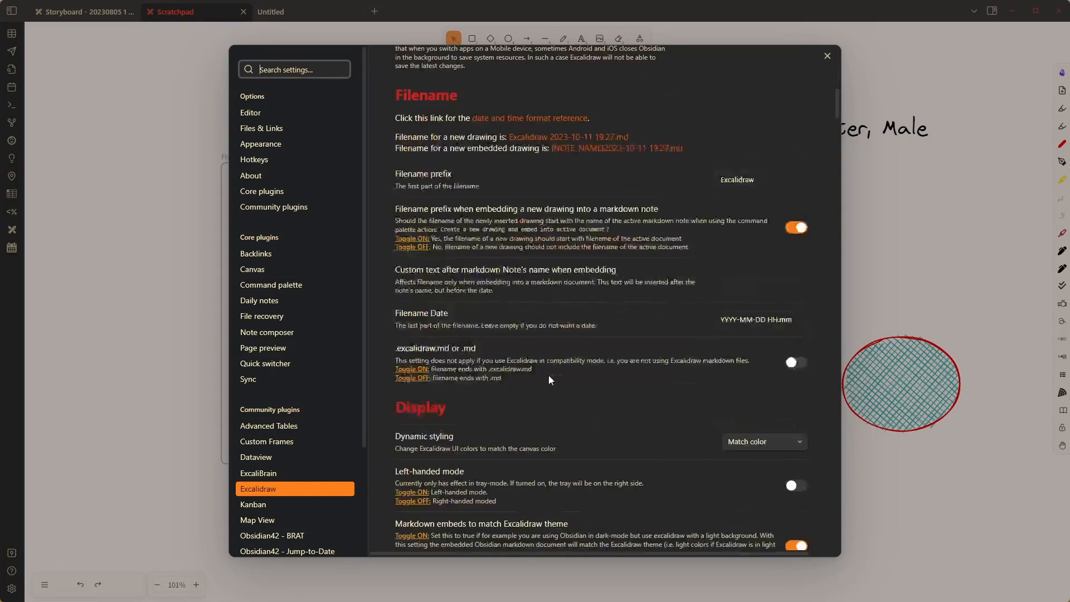
{"action": "scroll", "coordinate": [548, 376], "scroll_direction": "down", "scroll_amount": 20}
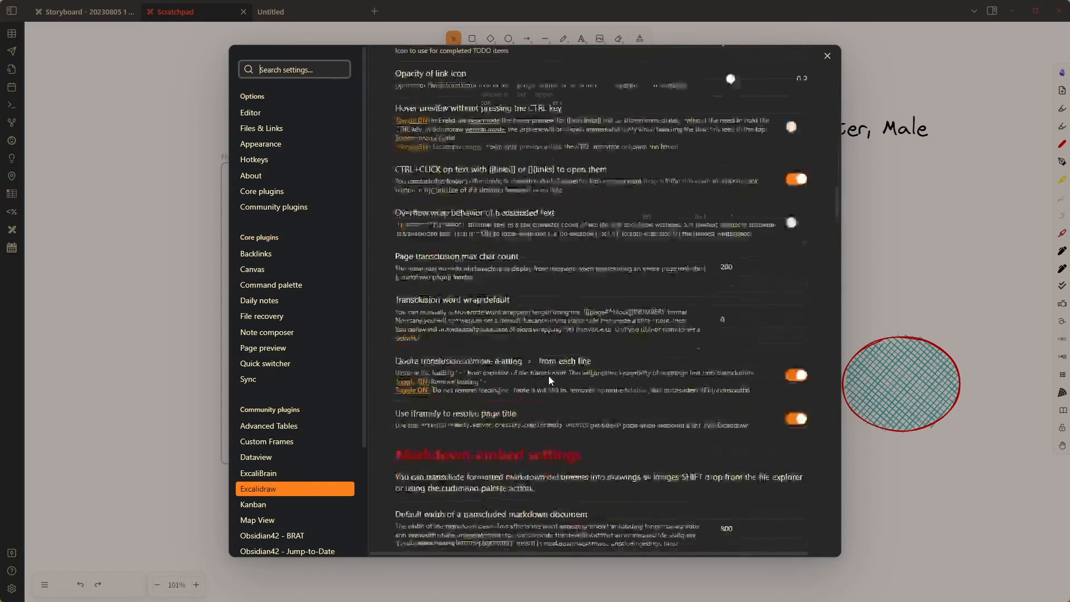
{"action": "scroll", "coordinate": [547, 376], "scroll_direction": "down", "scroll_amount": 20}
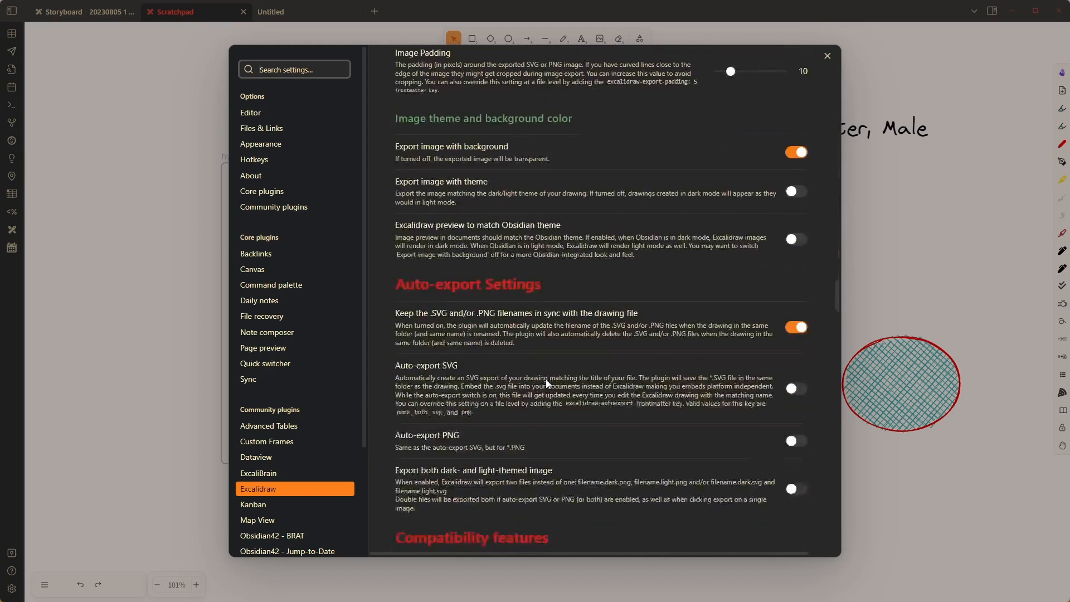
{"action": "scroll", "coordinate": [546, 379], "scroll_direction": "down", "scroll_amount": 10}
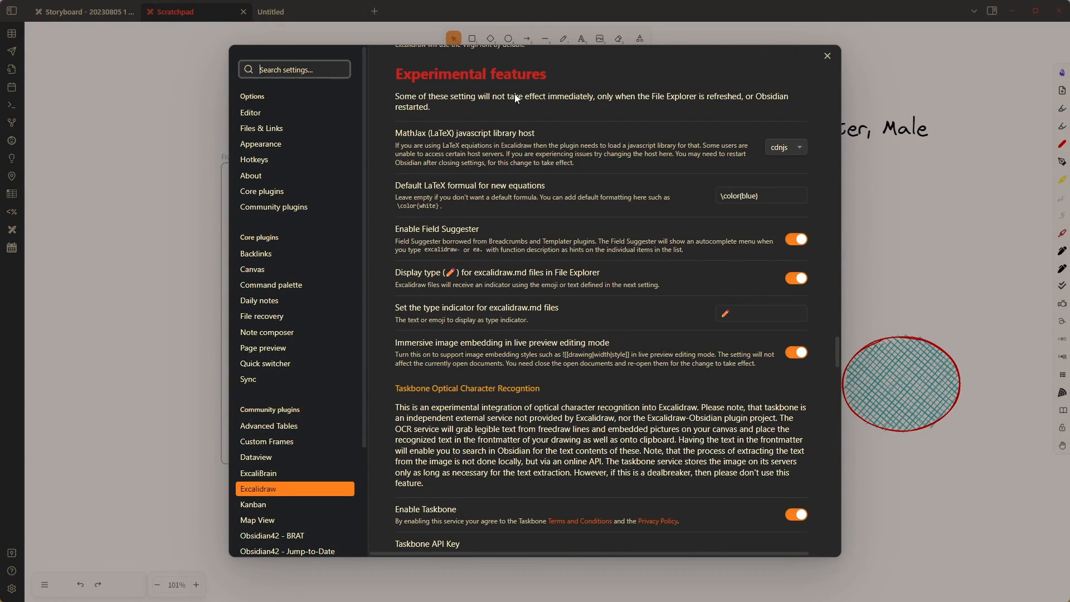
{"action": "scroll", "coordinate": [397, 448], "scroll_direction": "down", "scroll_amount": 2}
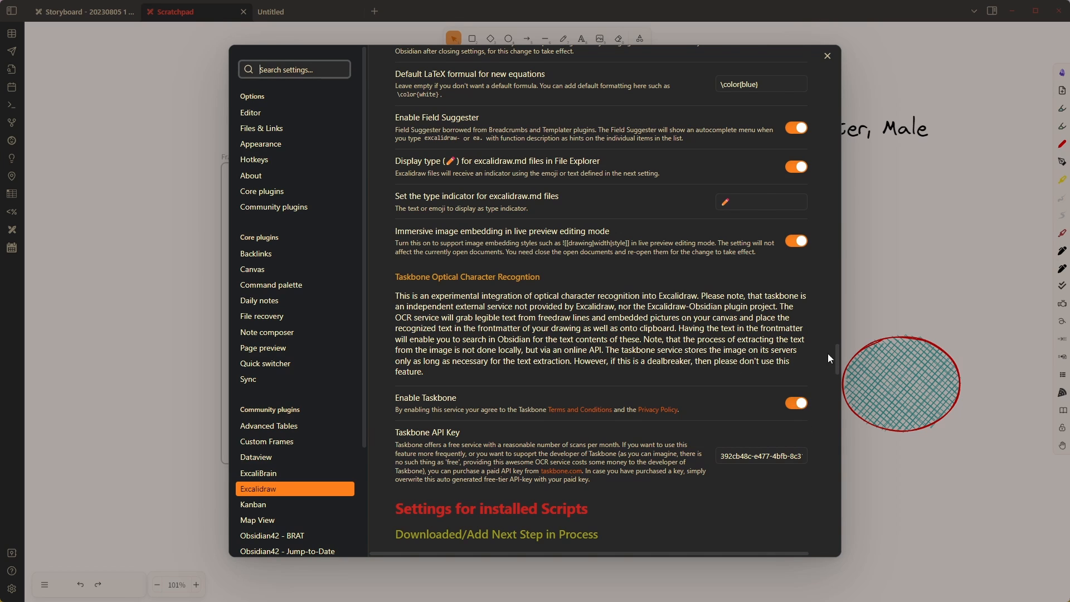
{"action": "left_click", "coordinate": [951, 238]}
Step: Select the grouped handwritten notes and flipchart photo, and run "OCR: Grab text from freedraw scribble and pictures to clipboard"
{"action": "left_click_drag", "start_coordinate": [971, 247], "coordinate": [151, 243]}
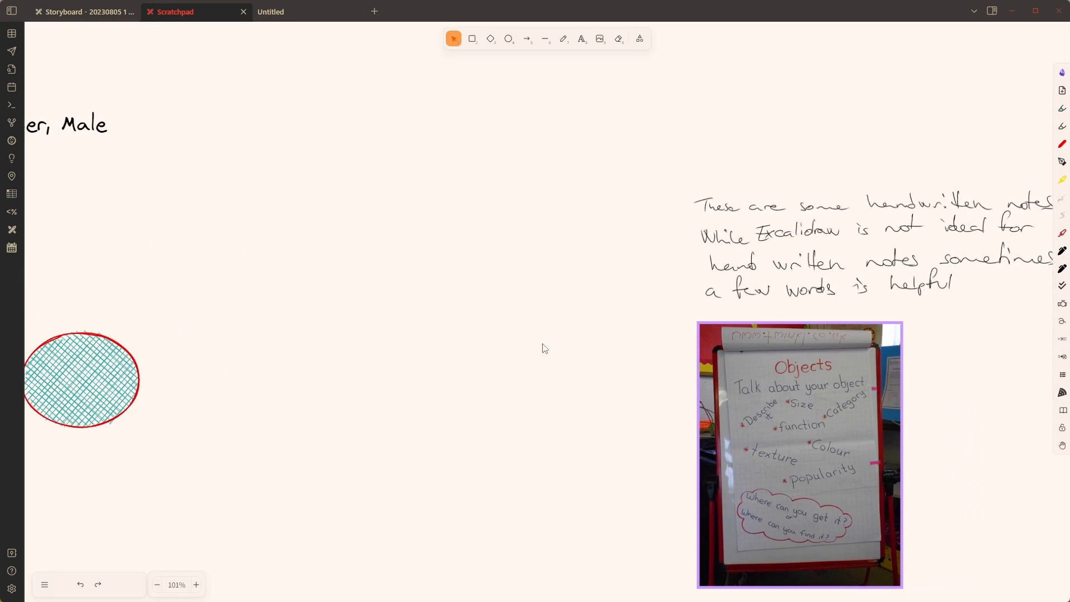
{"action": "left_click_drag", "start_coordinate": [545, 348], "coordinate": [251, 293]}
{"action": "left_click", "coordinate": [416, 162]}
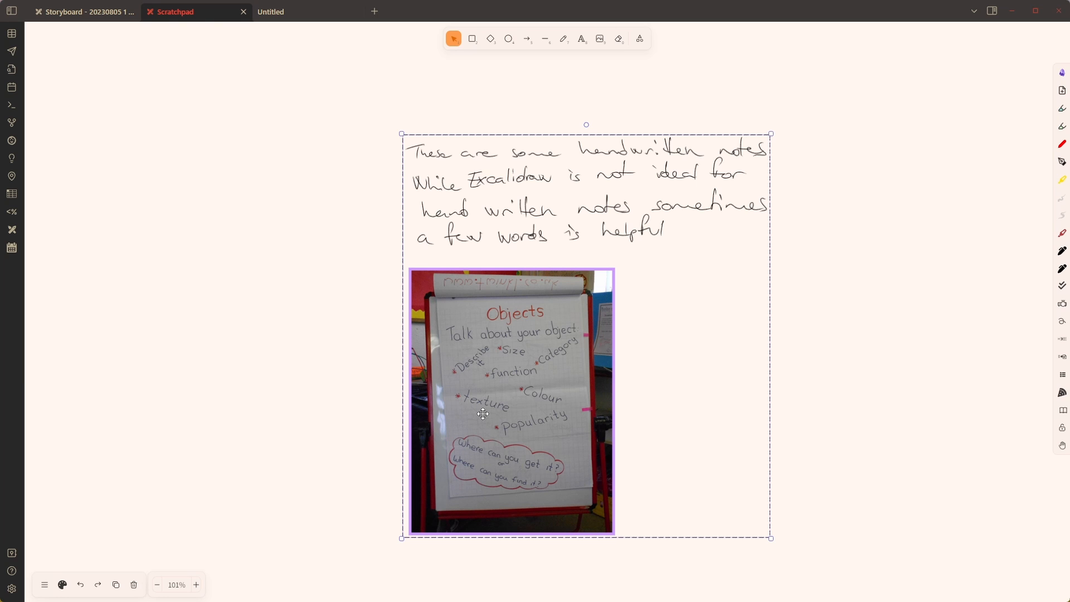
{"action": "key", "text": "ctrl+p"}
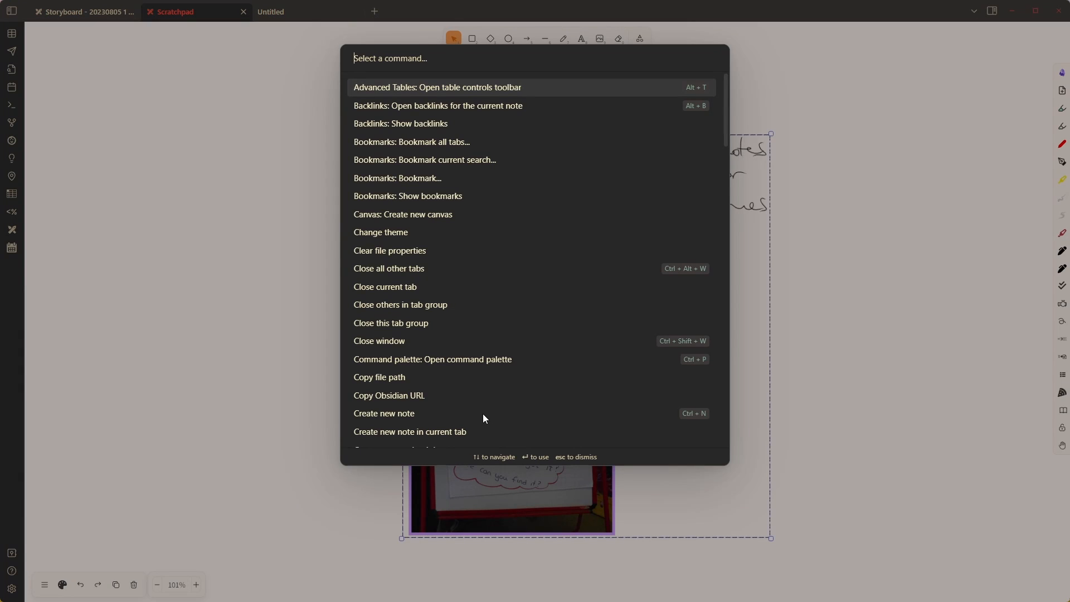
{"action": "type", "text": "ocr"}
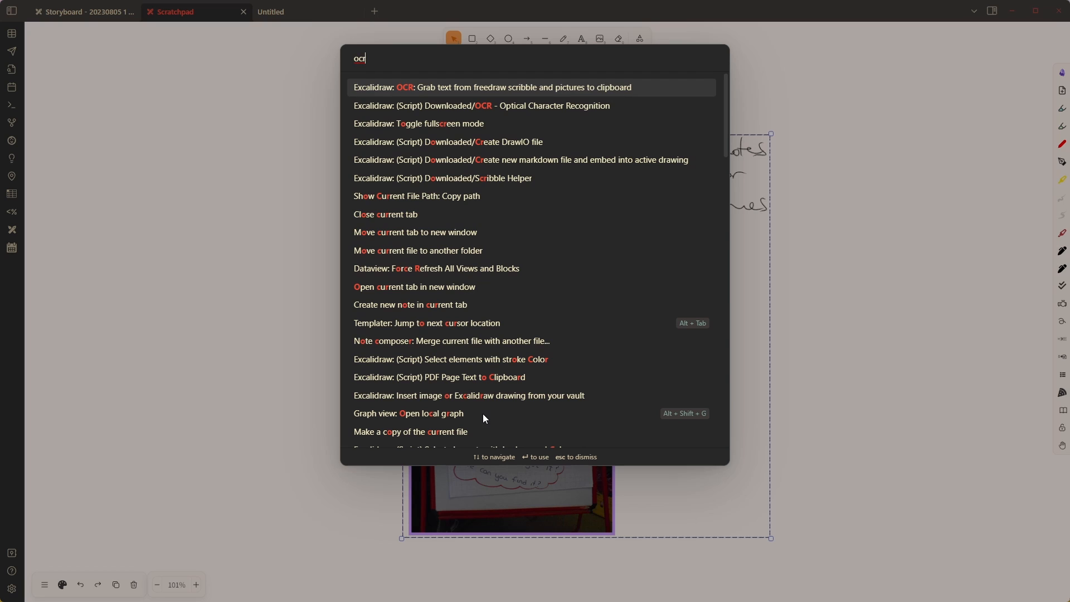
{"action": "left_click", "coordinate": [544, 90]}
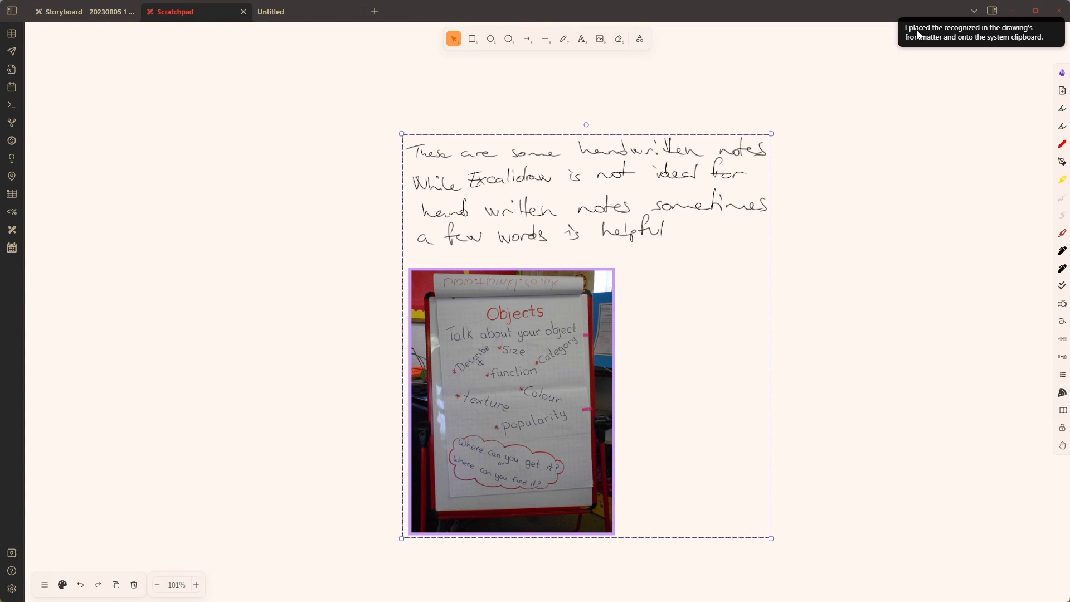
Step: Paste the text recognized by OCR onto the canvas as a text element beside the handwritten notes and flipchart photo
{"action": "left_click", "coordinate": [914, 35]}
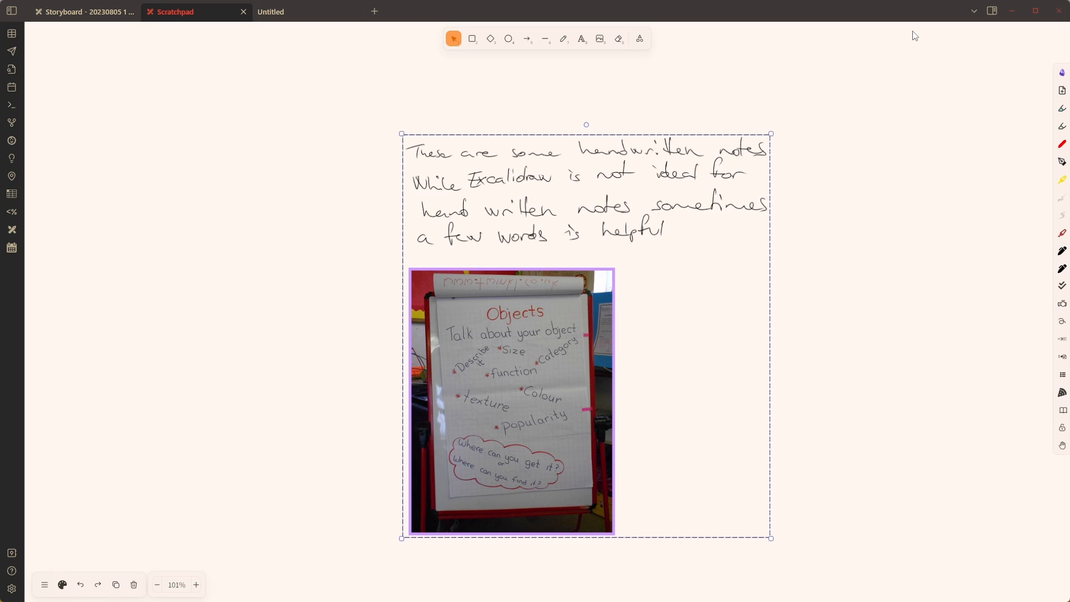
{"action": "double_click", "coordinate": [144, 176]}
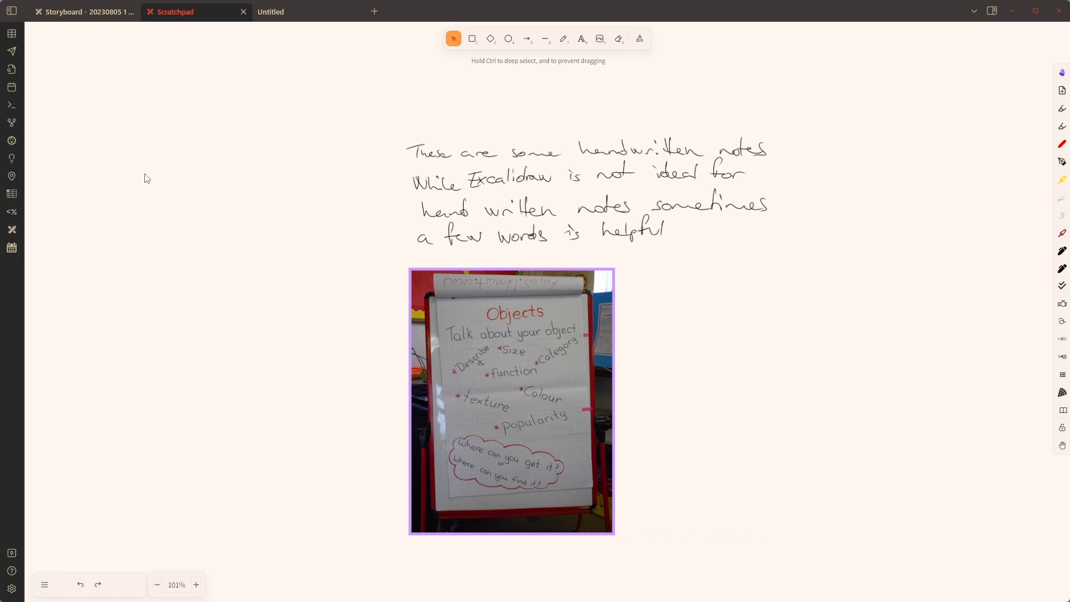
{"action": "key", "text": "ctrl+v"}
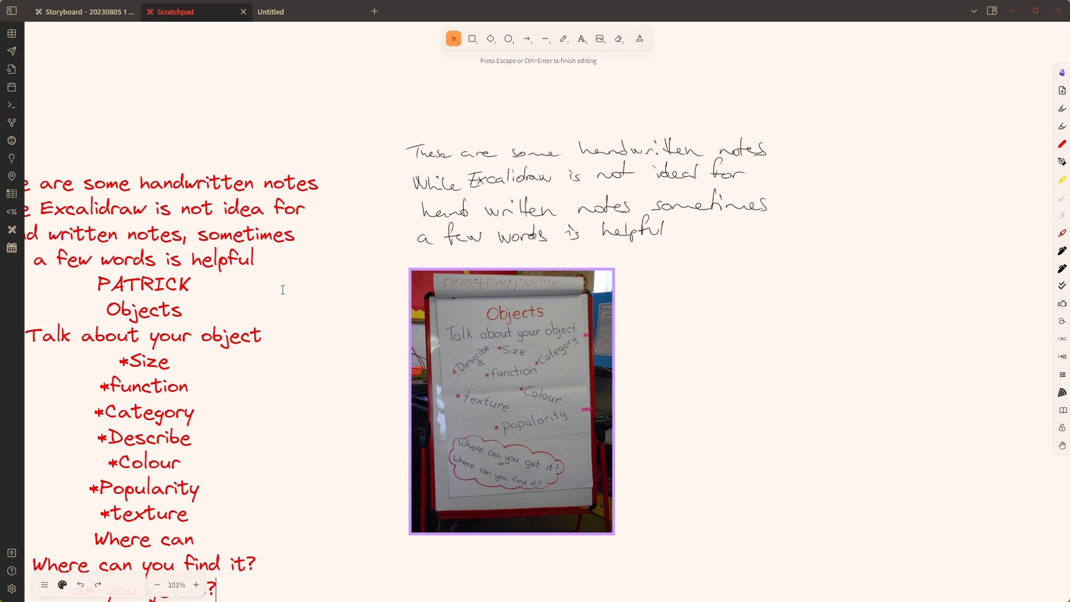
{"action": "key", "text": "Escape"}
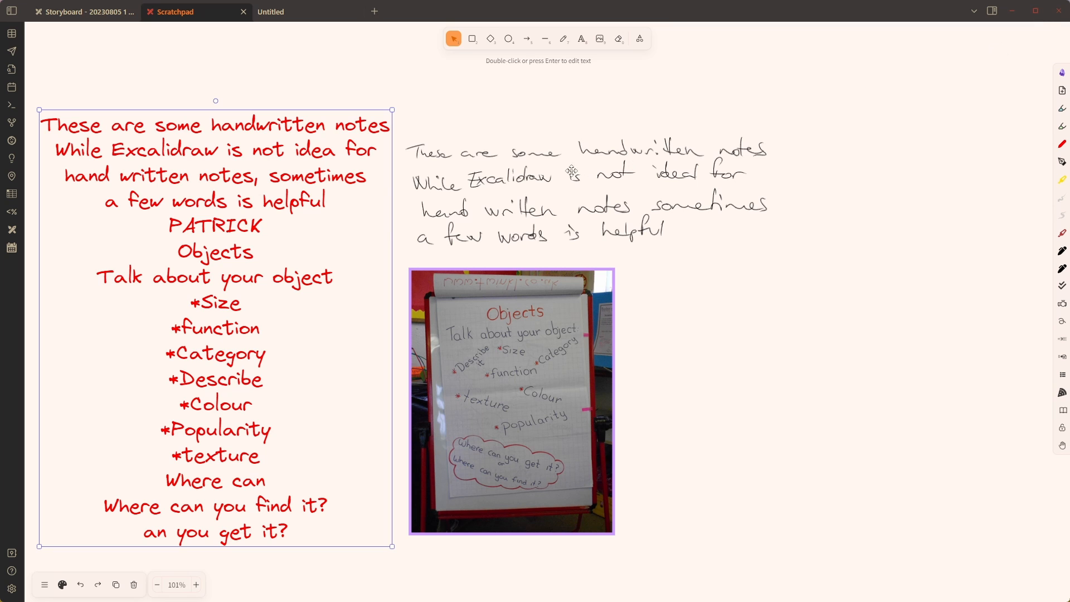
Step: Open the Scratchpad as Markdown and examine the recognized text stored in the taskbone-ocr frontmatter property
{"action": "right_click", "coordinate": [194, 20]}
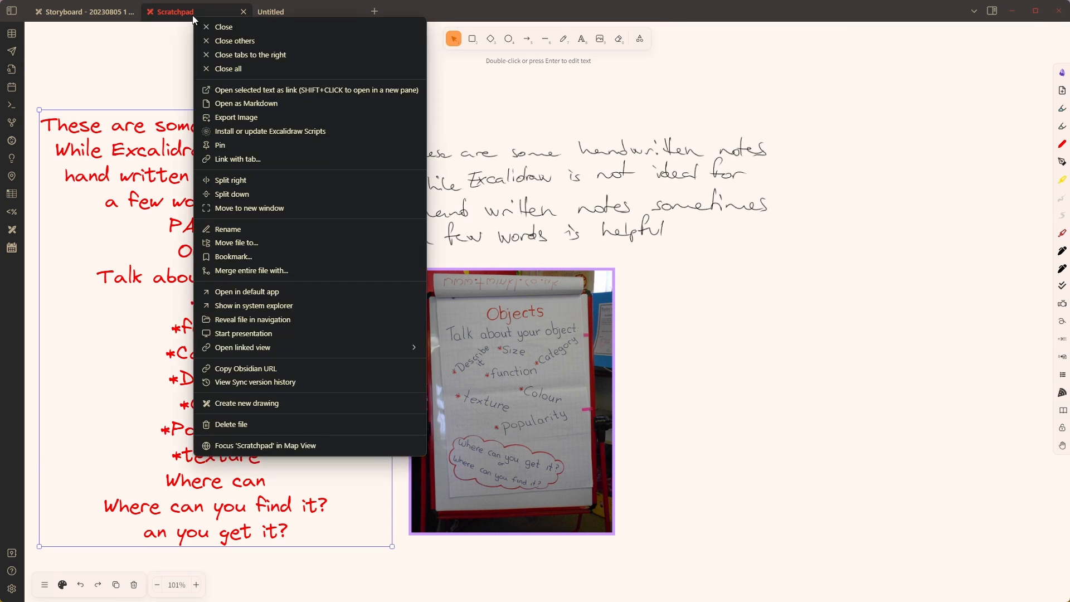
{"action": "left_click", "coordinate": [267, 103]}
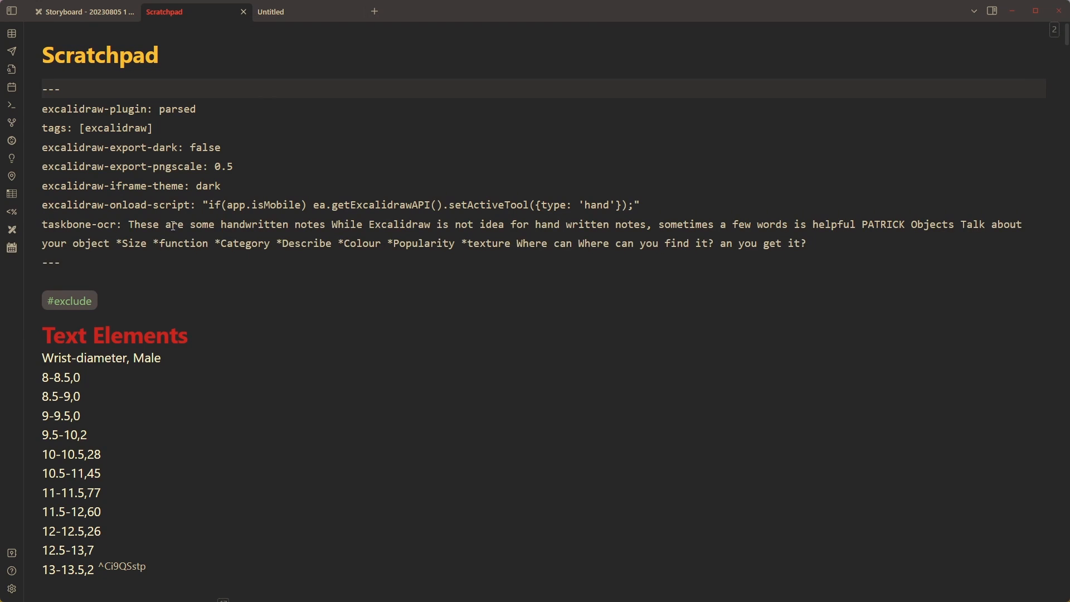
{"action": "left_click", "coordinate": [68, 216]}
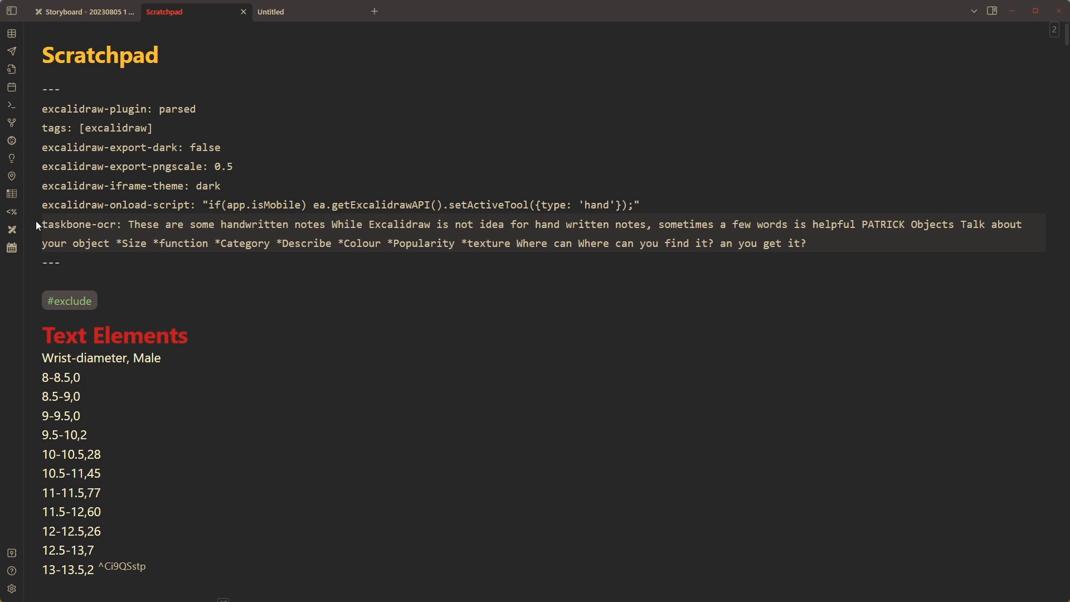
{"action": "left_click_drag", "start_coordinate": [122, 224], "coordinate": [819, 247]}
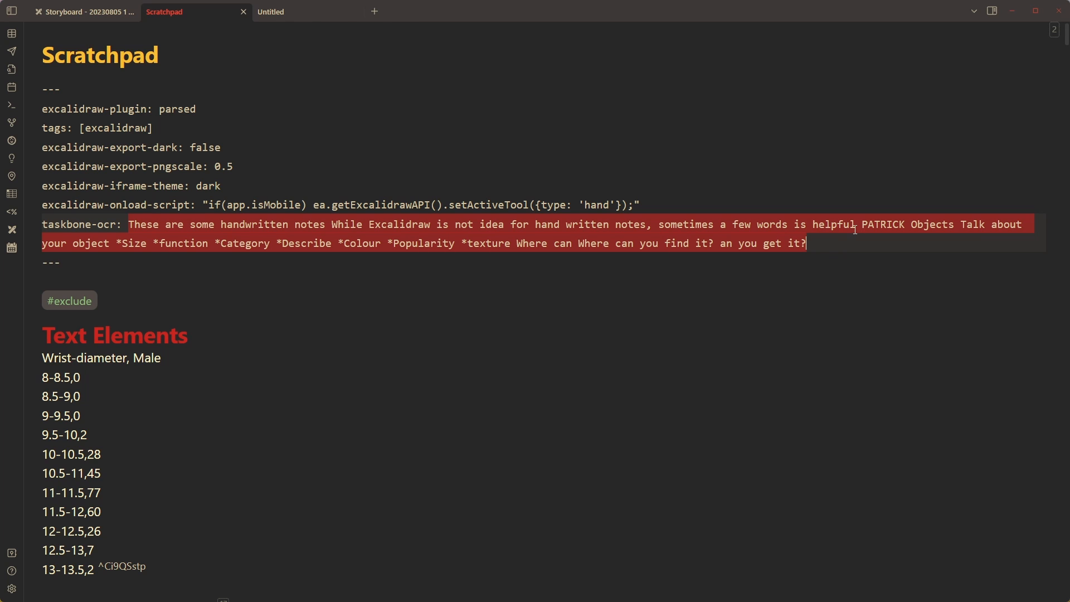
{"action": "left_click_drag", "start_coordinate": [842, 242], "coordinate": [3, 222]}
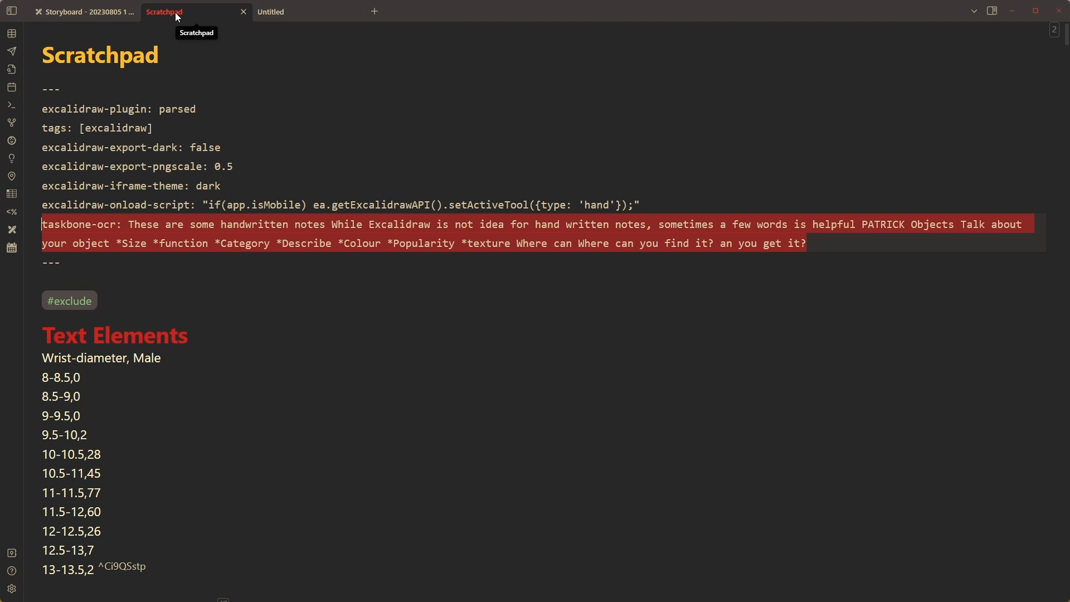
{"action": "left_click", "coordinate": [236, 234]}
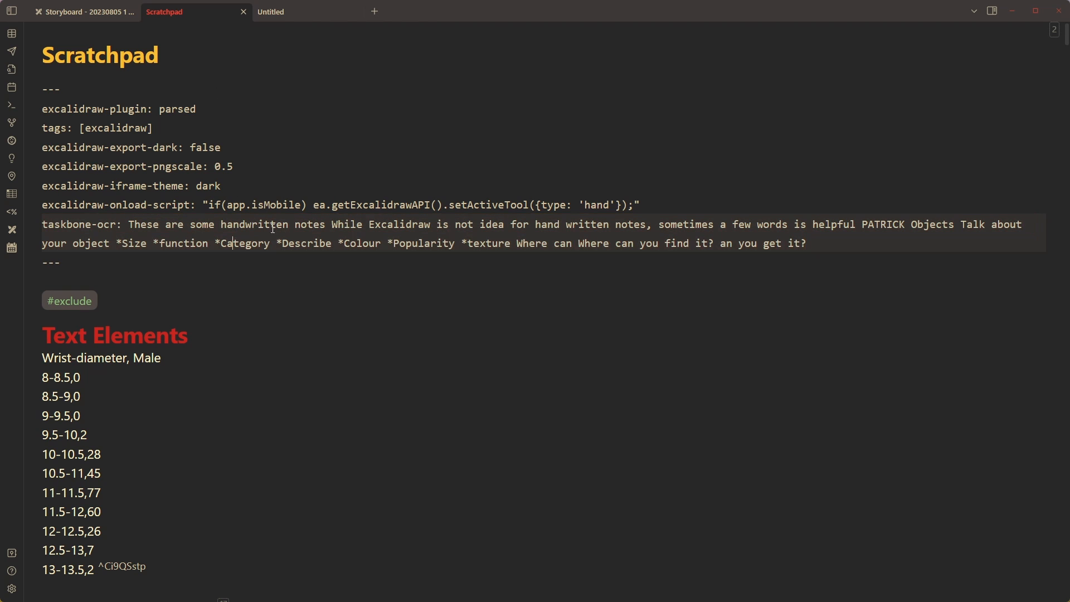
Step: Copy "These are some handwritten notes" from the taskbone-ocr property, and switch the Scratchpad back to the Excalidraw view
{"action": "left_click_drag", "start_coordinate": [132, 223], "coordinate": [327, 228]}
{"action": "key", "text": "ctrl+c"}
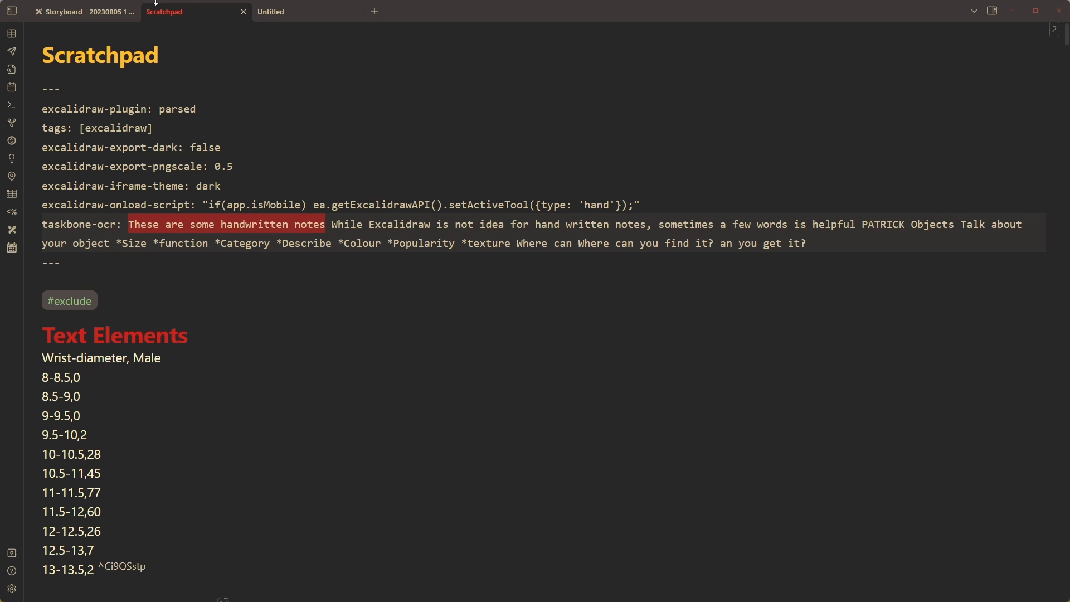
{"action": "right_click", "coordinate": [172, 11]}
{"action": "left_click", "coordinate": [239, 86]}
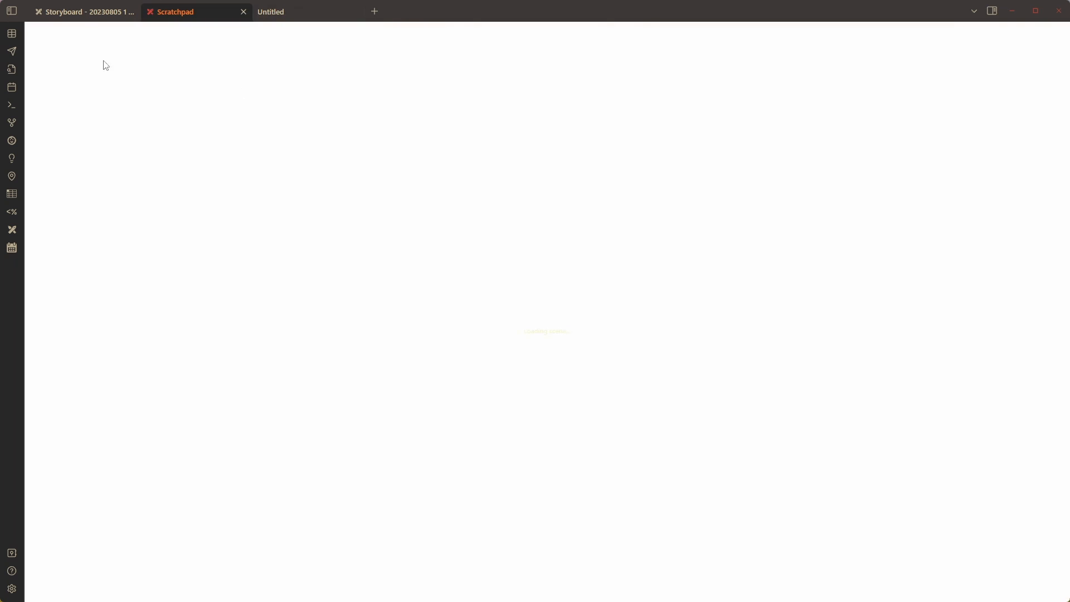
Step: Search the vault for the exact phrase "These are some handwritten notes", compare it with the drawing, and hide the sidebar
{"action": "left_click", "coordinate": [12, 10]}
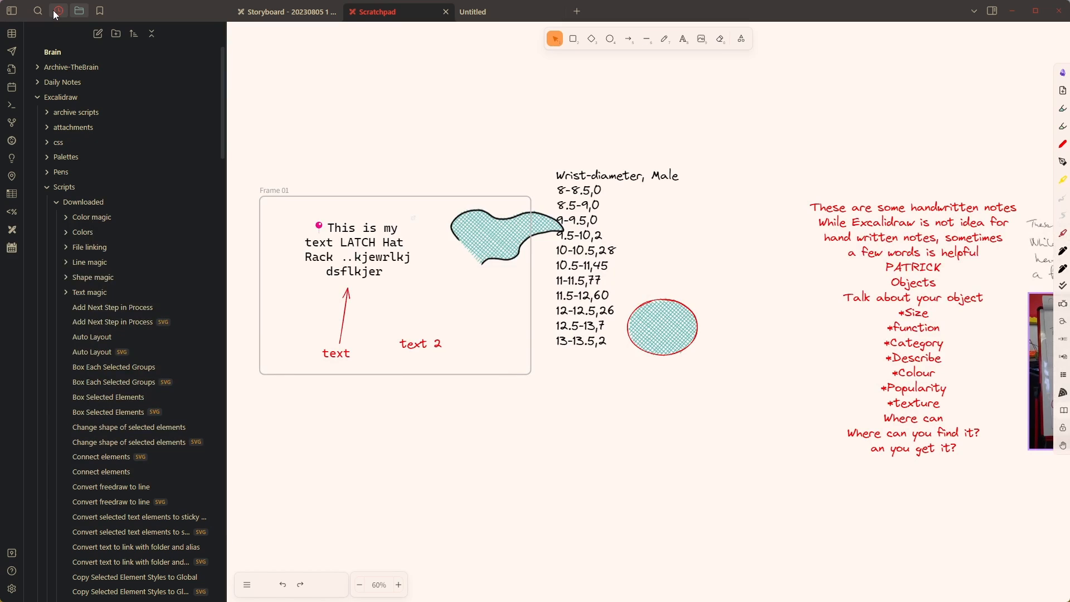
{"action": "left_click", "coordinate": [38, 11]}
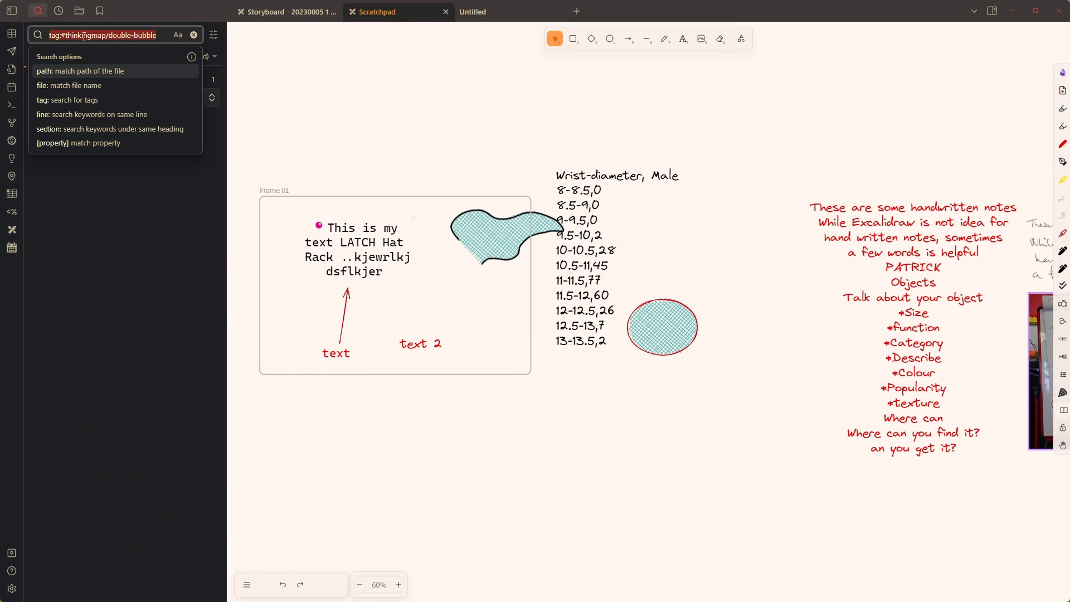
{"action": "left_click", "coordinate": [122, 40]}
{"action": "key", "text": "ctrl+a"}
{"action": "type", "text": "\""}
{"action": "key", "text": "ctrl+v"}
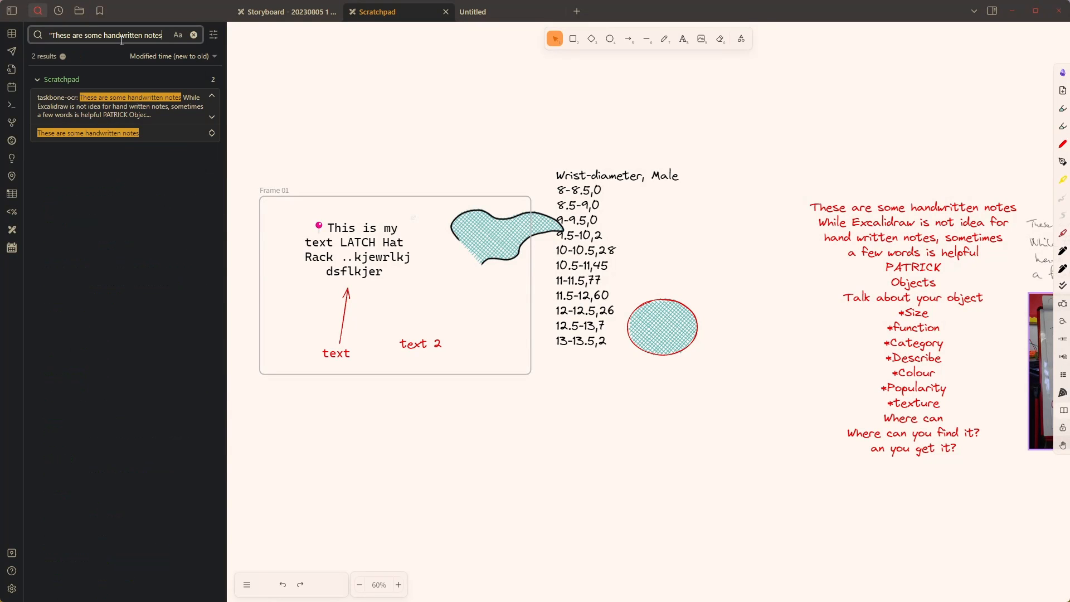
{"action": "type", "text": "\""}
{"action": "left_click_drag", "start_coordinate": [882, 134], "coordinate": [566, 120]}
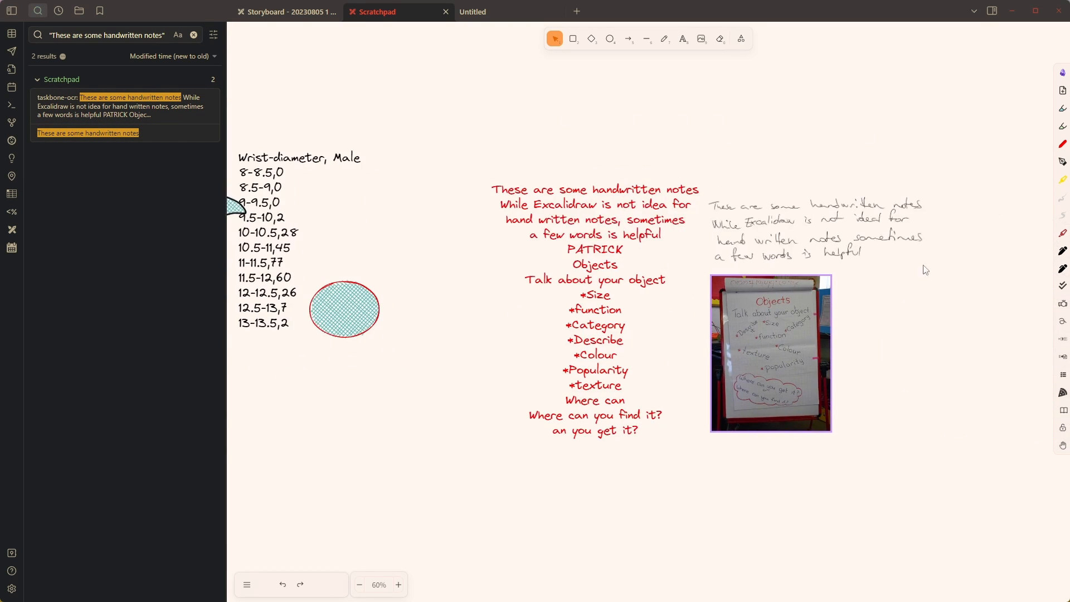
{"action": "left_click", "coordinate": [12, 11]}
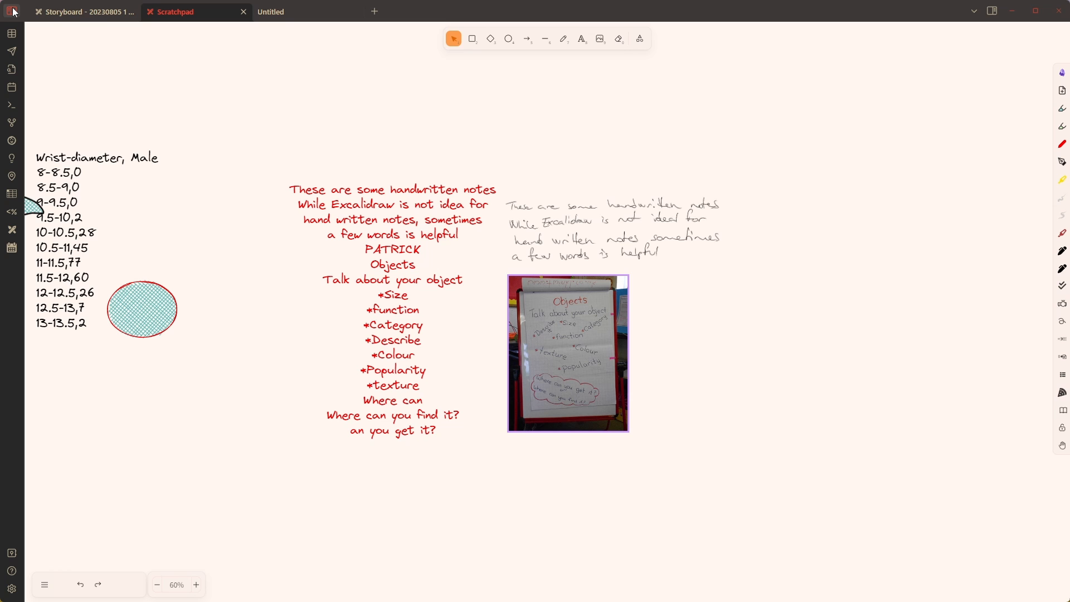
Step: Show the 4th font slide in the Storyboard, and review the fourth font option and its font file choices in the Excalidraw plugin settings
{"action": "left_click", "coordinate": [78, 9]}
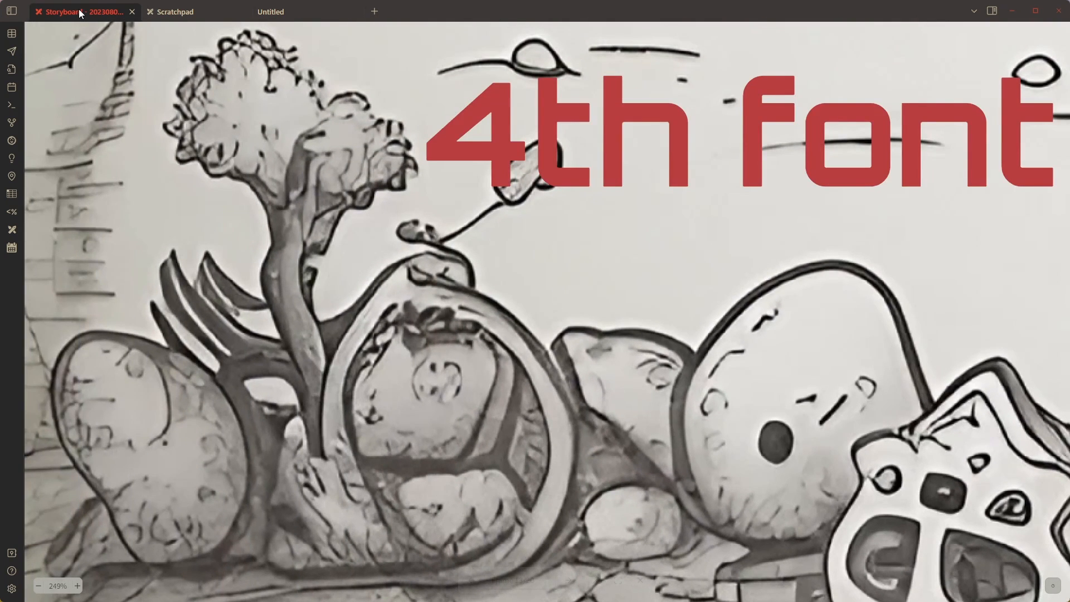
{"action": "left_click", "coordinate": [178, 11]}
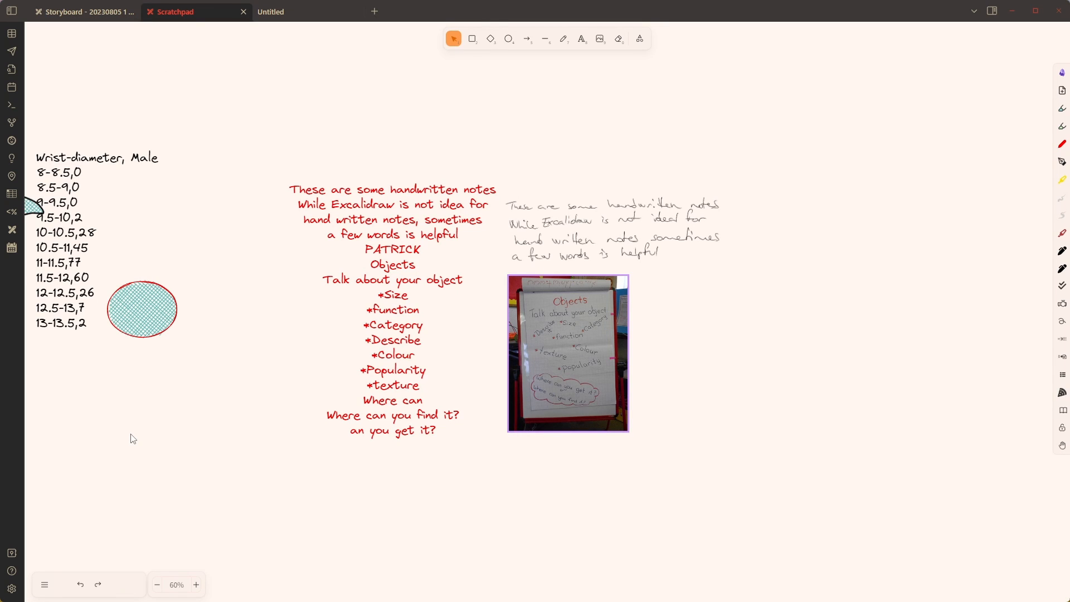
{"action": "left_click", "coordinate": [11, 589]}
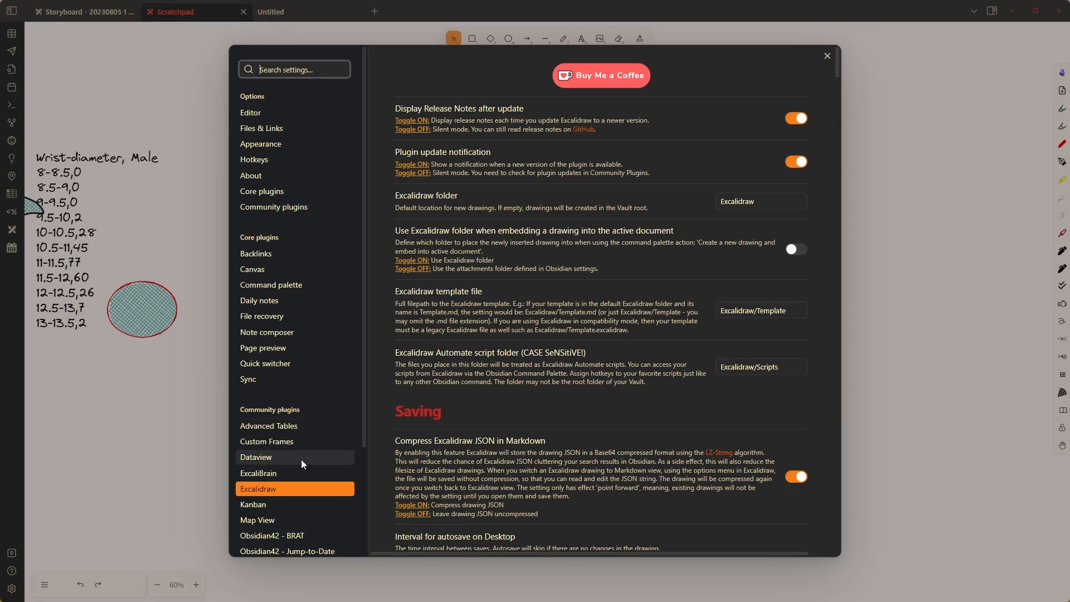
{"action": "scroll", "coordinate": [586, 279], "scroll_direction": "down", "scroll_amount": 15}
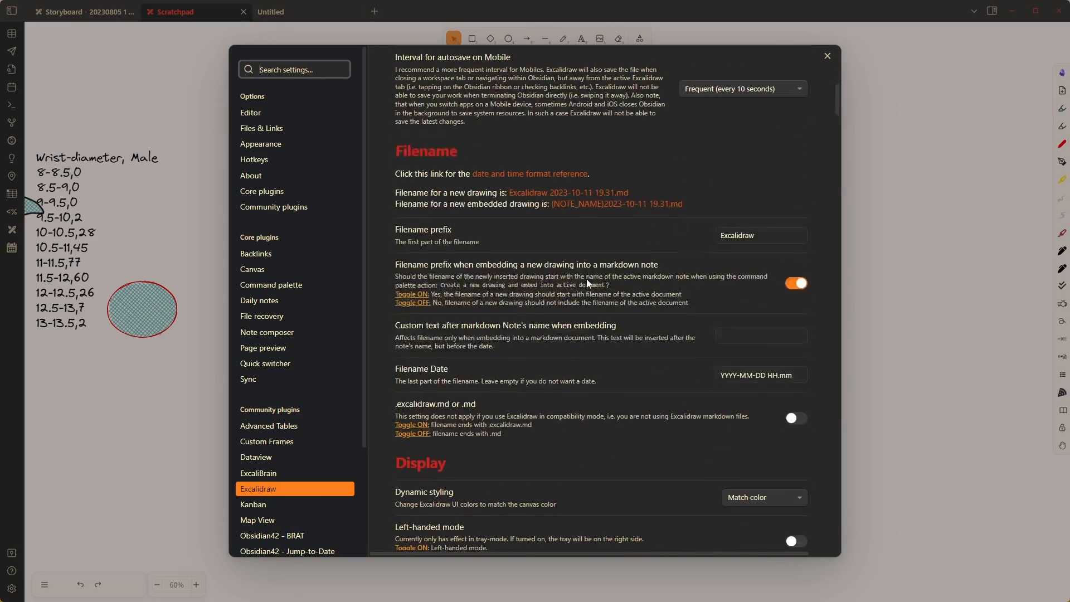
{"action": "scroll", "coordinate": [589, 285], "scroll_direction": "down", "scroll_amount": 15}
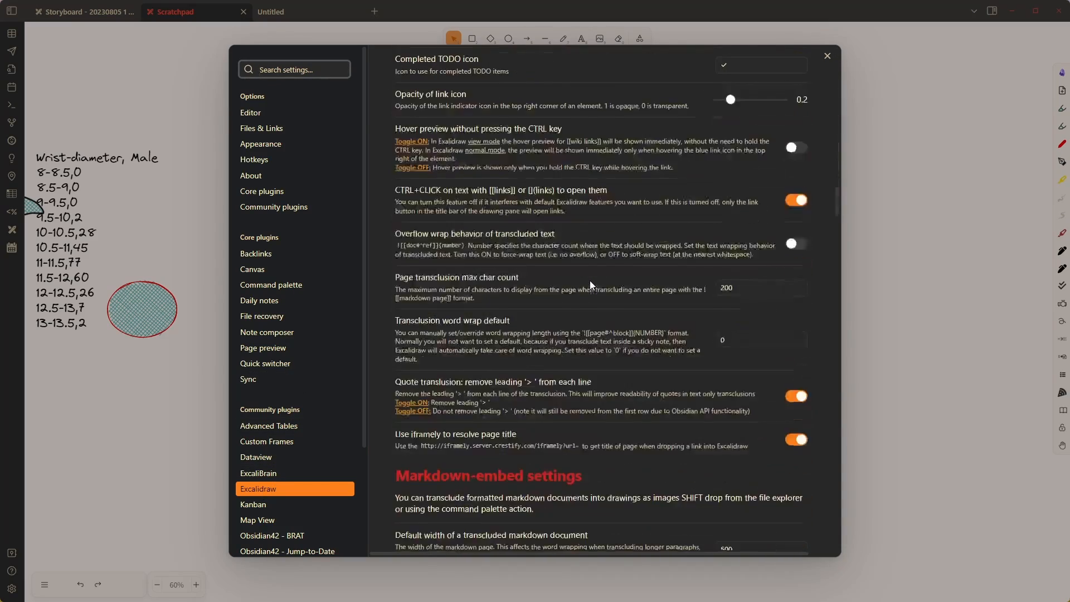
{"action": "scroll", "coordinate": [587, 280], "scroll_direction": "down", "scroll_amount": 15}
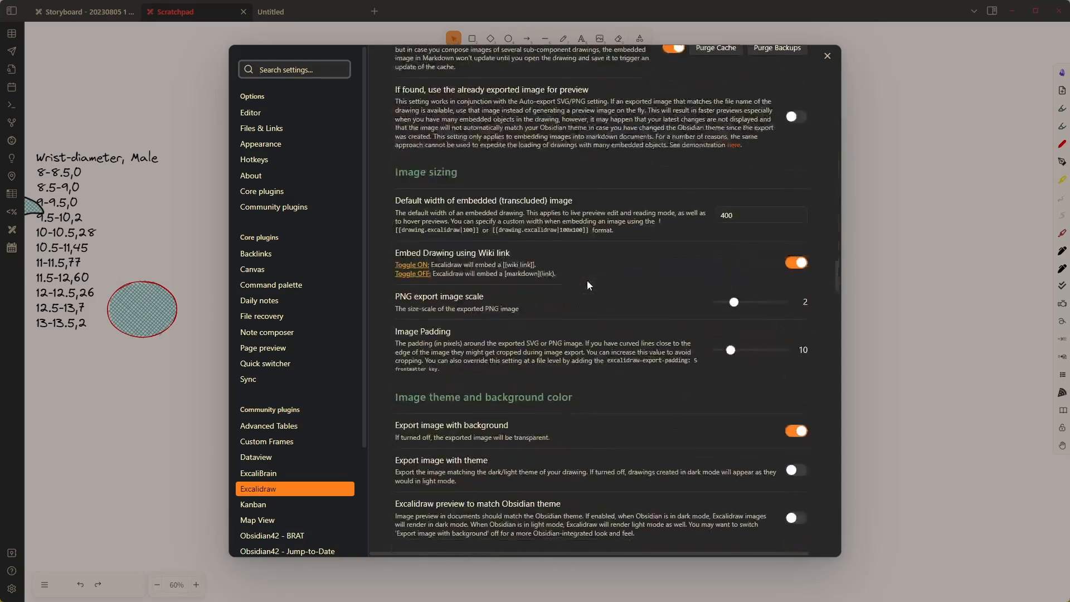
{"action": "scroll", "coordinate": [586, 282], "scroll_direction": "down", "scroll_amount": 10}
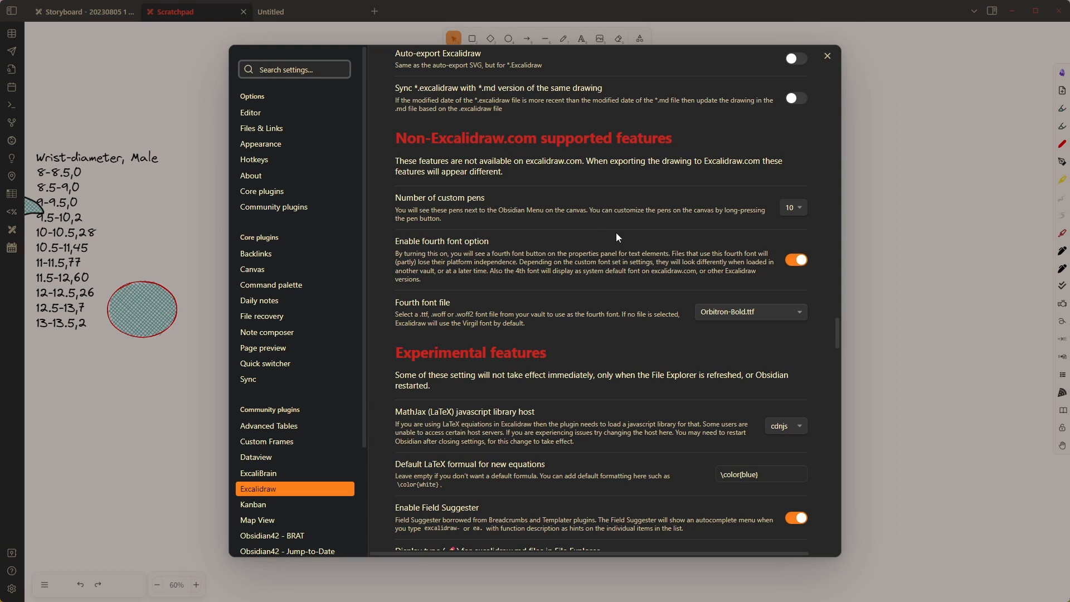
{"action": "left_click", "coordinate": [786, 317]}
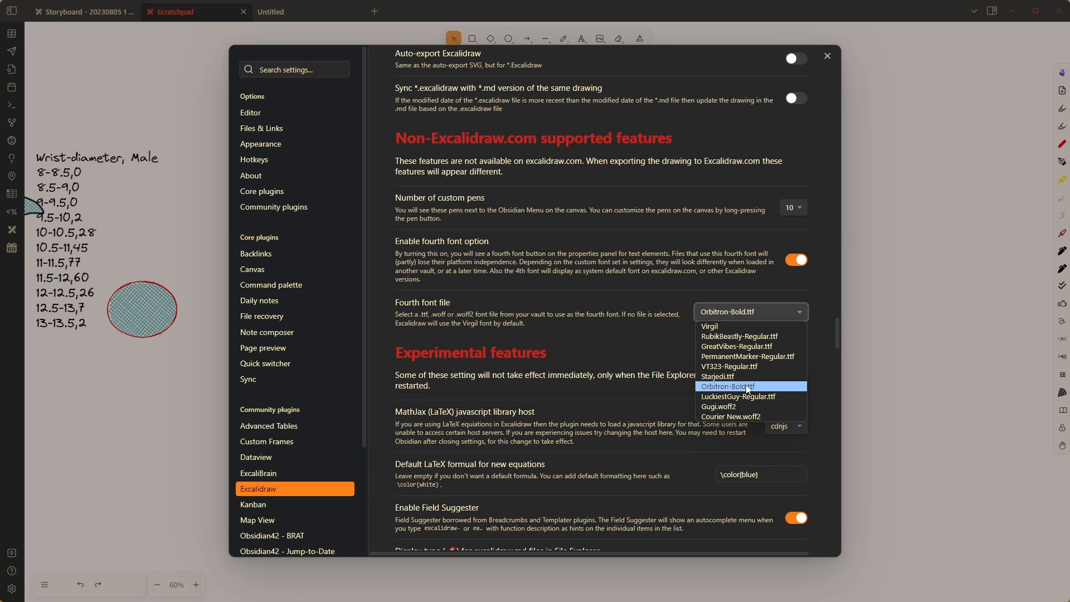
{"action": "left_click", "coordinate": [604, 251]}
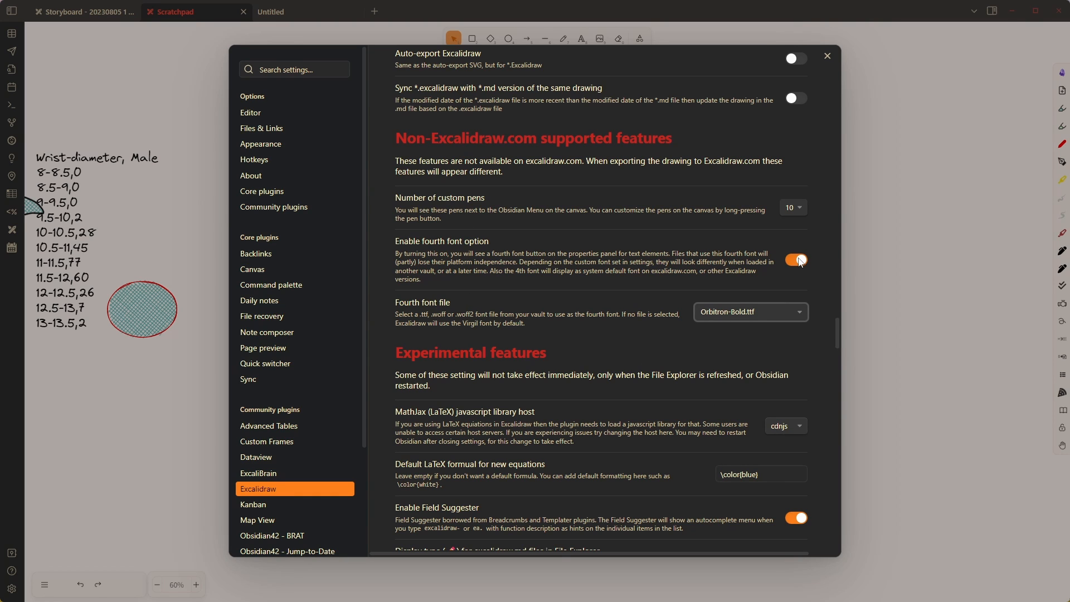
{"action": "key", "text": "Escape"}
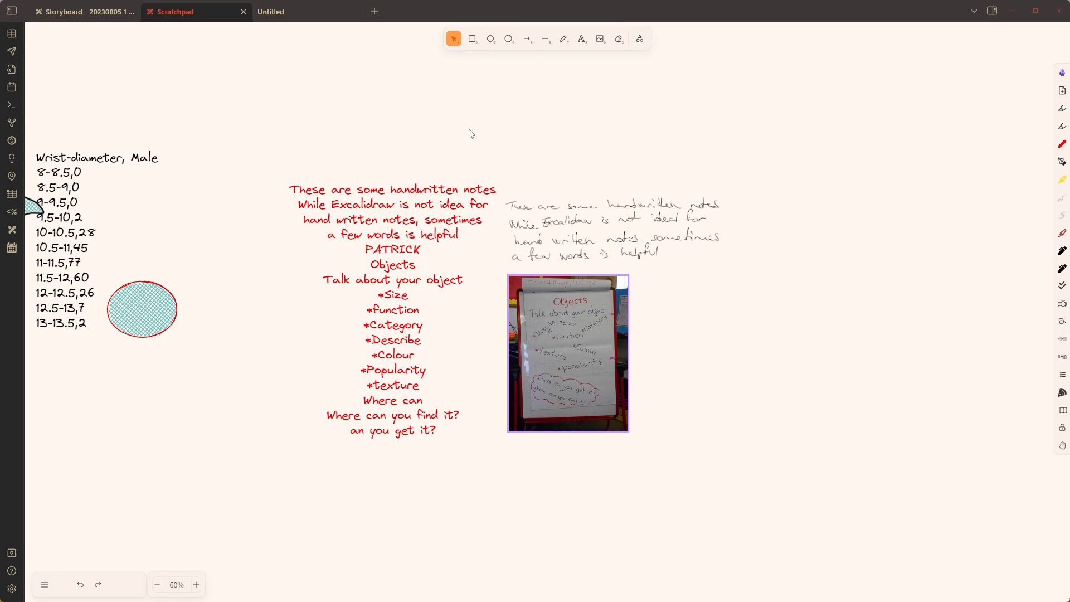
Step: Apply the fourth font family to the red recognized text and reposition the text between the circle and the flipchart photo
{"action": "left_click_drag", "start_coordinate": [408, 220], "coordinate": [394, 141]}
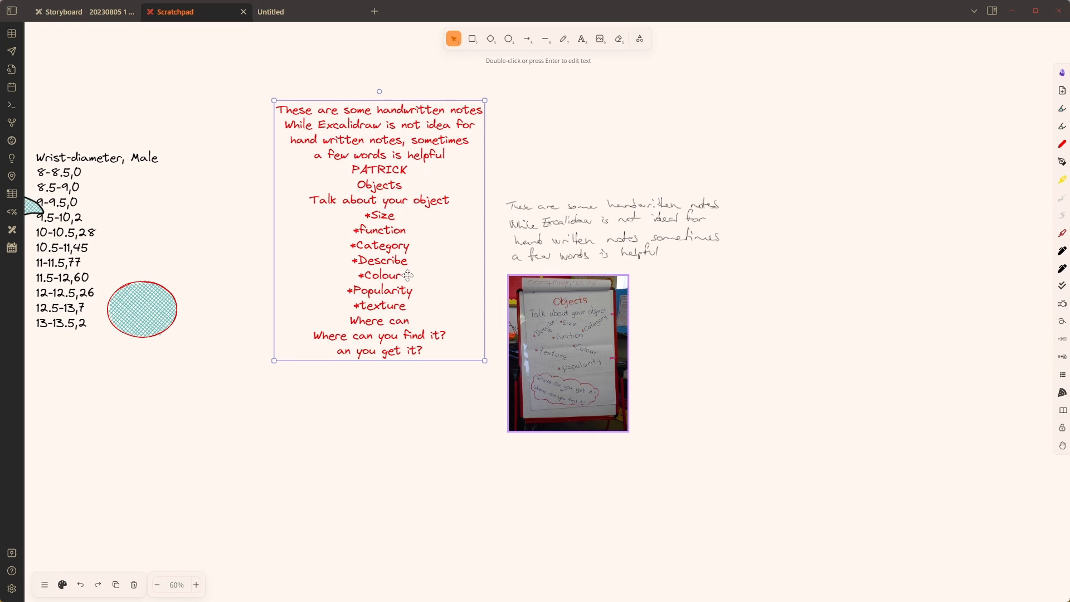
{"action": "left_click", "coordinate": [61, 586]}
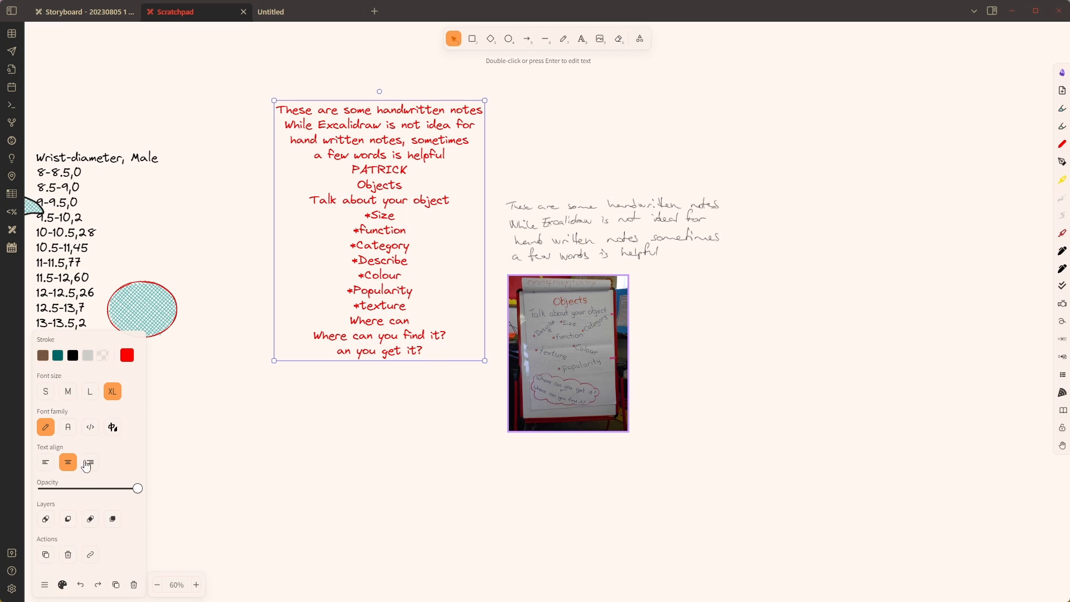
{"action": "left_click", "coordinate": [113, 427]}
{"action": "left_click_drag", "start_coordinate": [428, 281], "coordinate": [372, 331]}
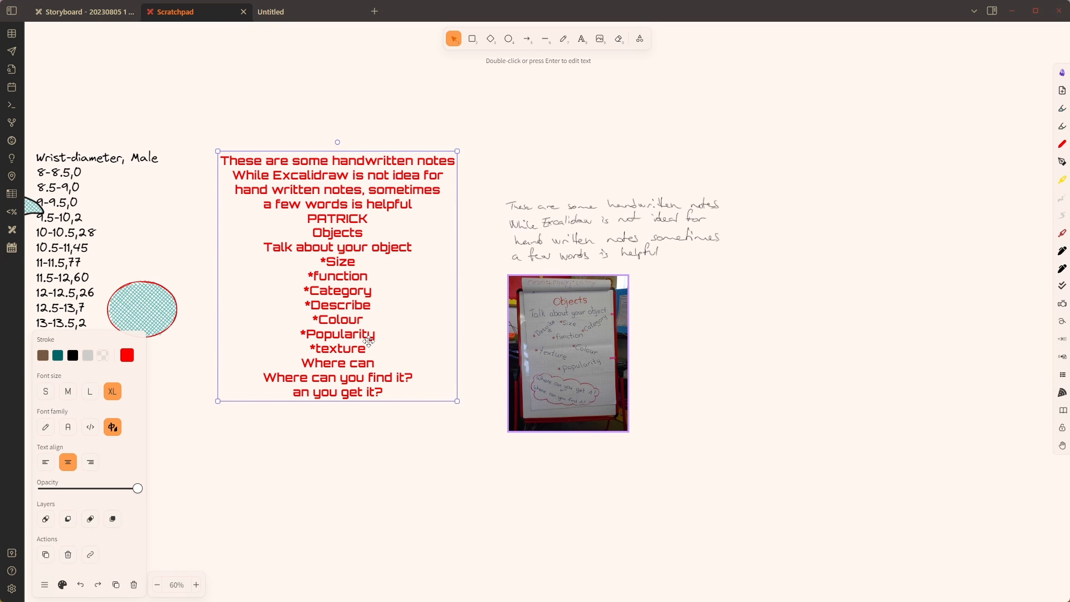
Step: Show the Custom pens slide in the Storyboard, and set the number of custom pens to 8 in the Excalidraw plugin settings
{"action": "left_click", "coordinate": [77, 6]}
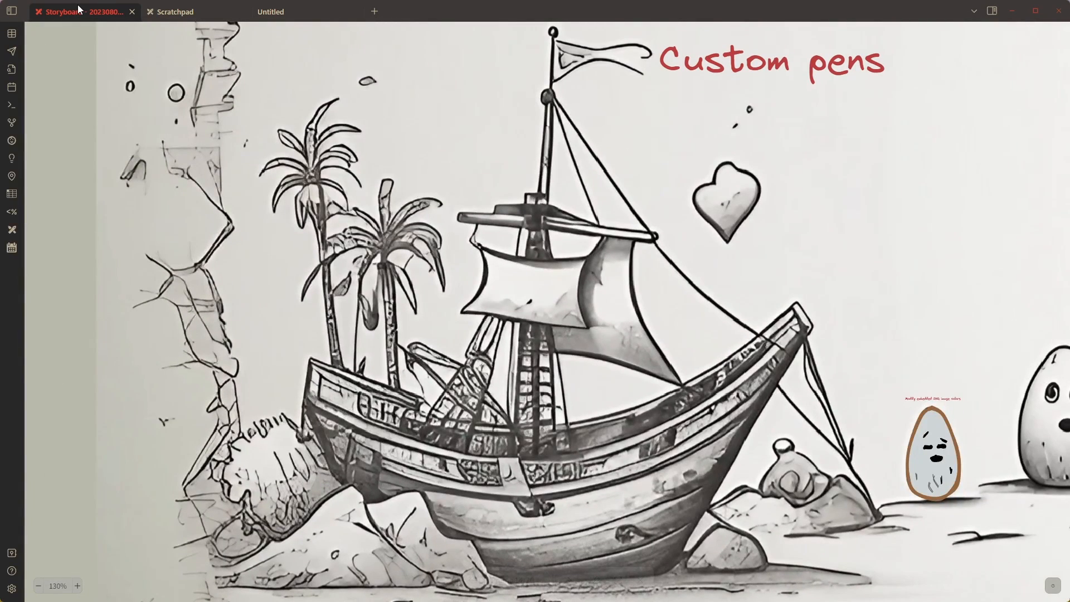
{"action": "left_click", "coordinate": [194, 12]}
{"action": "left_click", "coordinate": [11, 588]}
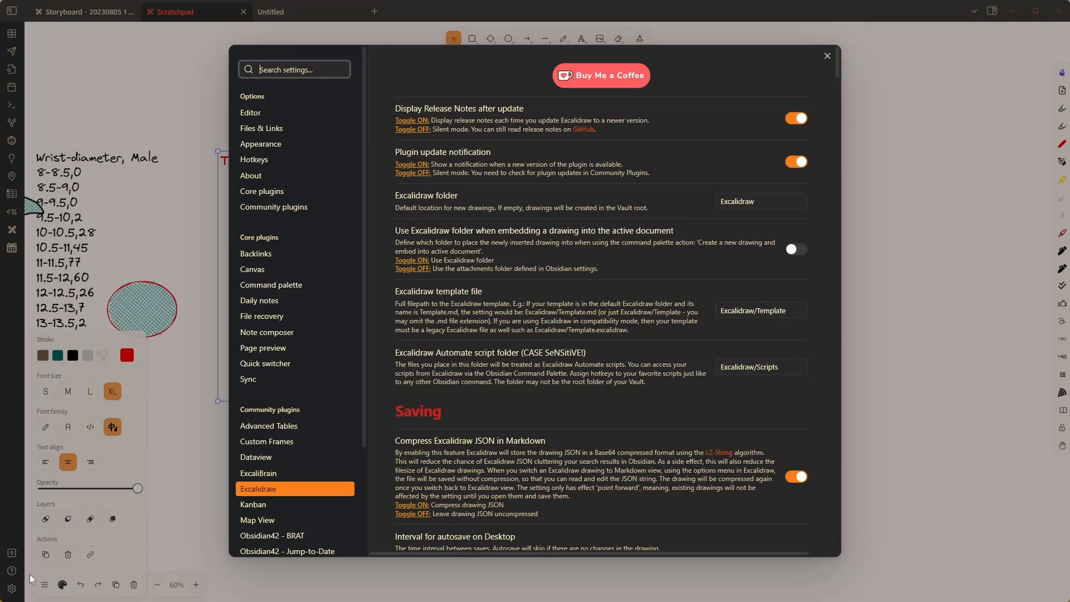
{"action": "scroll", "coordinate": [533, 303], "scroll_direction": "down", "scroll_amount": 10}
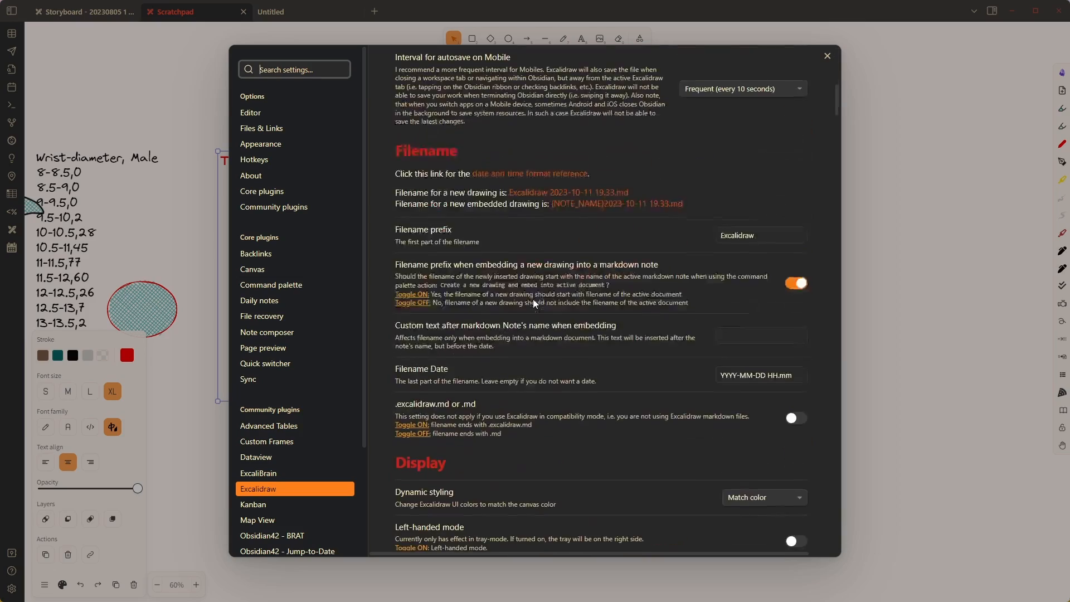
{"action": "scroll", "coordinate": [533, 303], "scroll_direction": "down", "scroll_amount": 15}
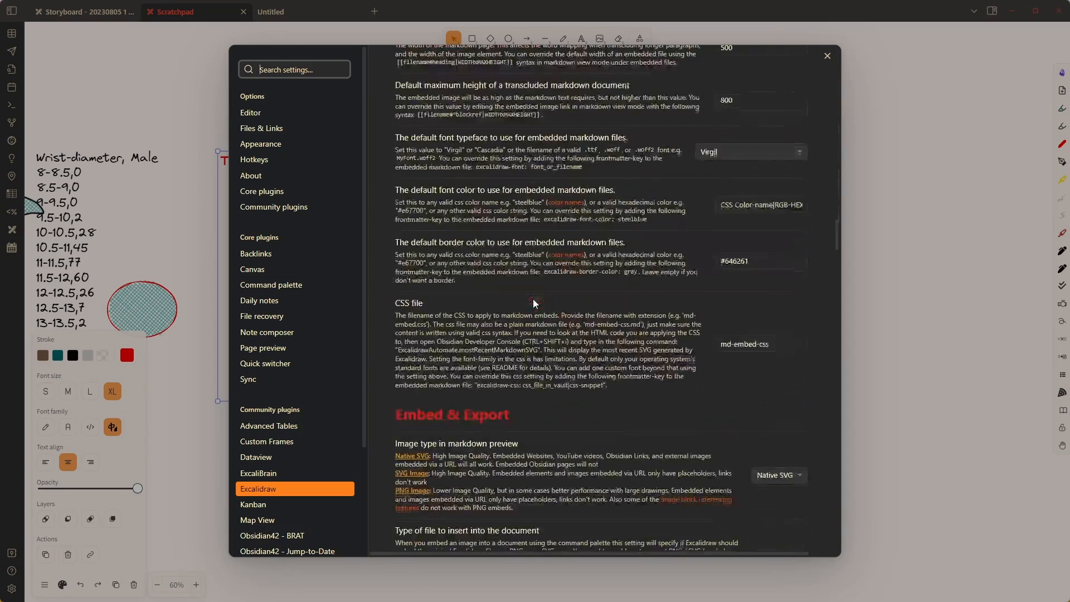
{"action": "scroll", "coordinate": [534, 304], "scroll_direction": "down", "scroll_amount": 15}
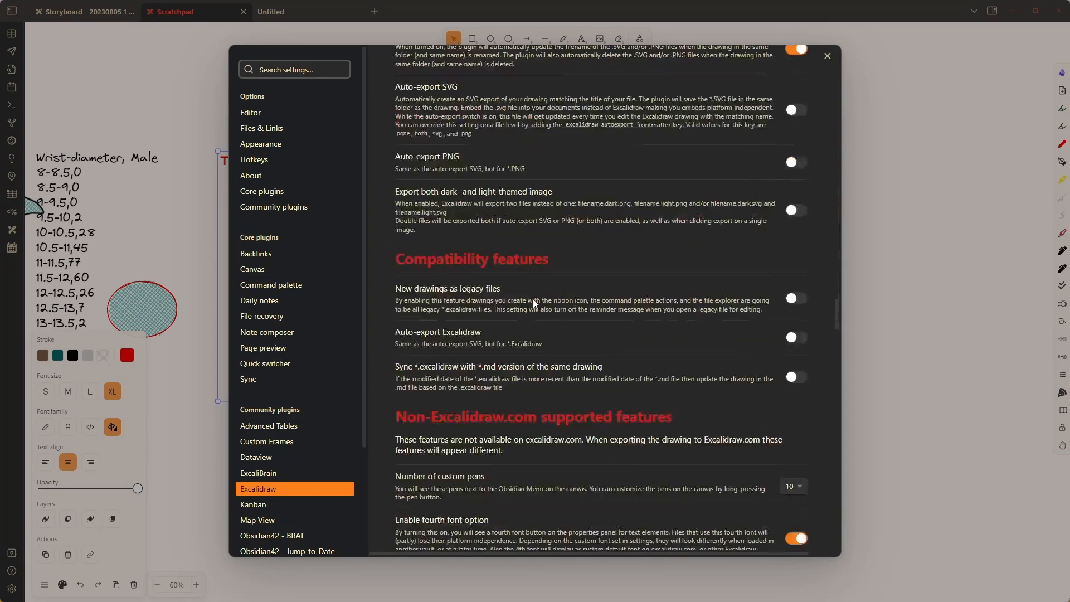
{"action": "scroll", "coordinate": [533, 303], "scroll_direction": "down", "scroll_amount": 4}
{"action": "left_click", "coordinate": [796, 264]}
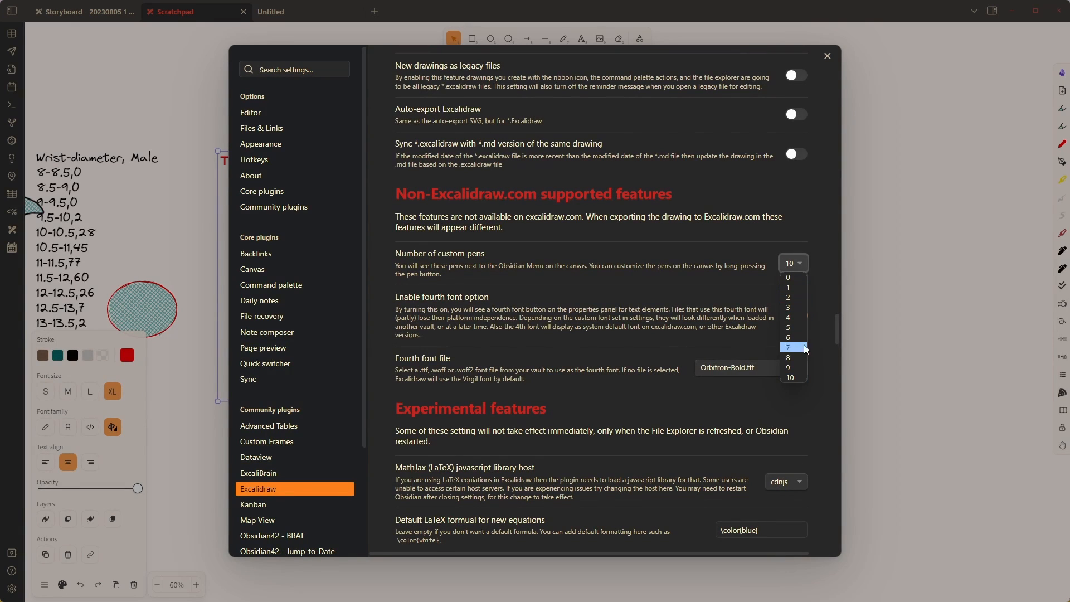
{"action": "left_click", "coordinate": [806, 379]}
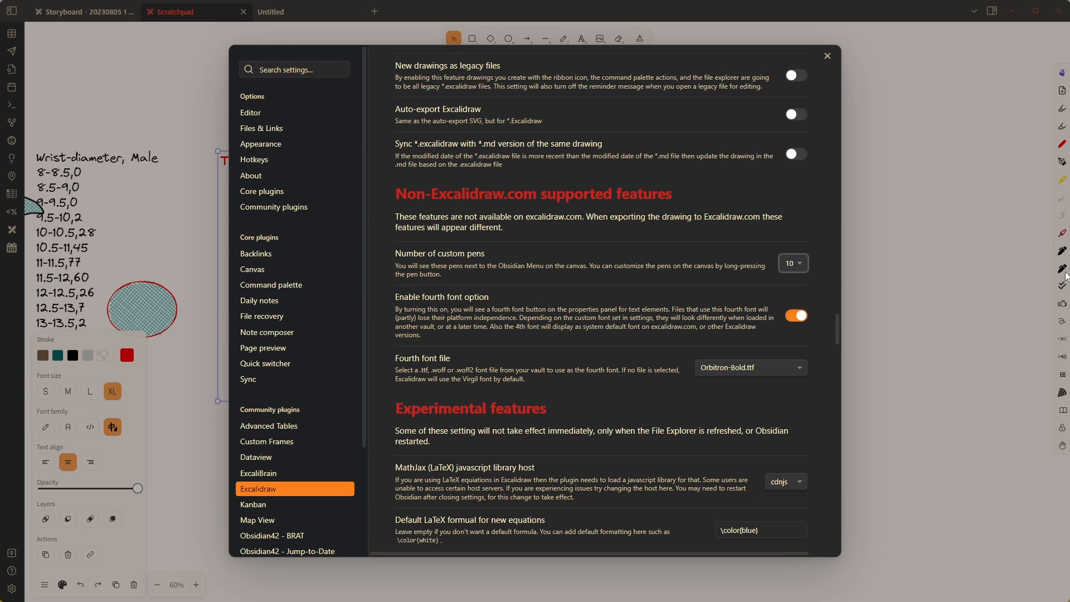
{"action": "left_click", "coordinate": [800, 266]}
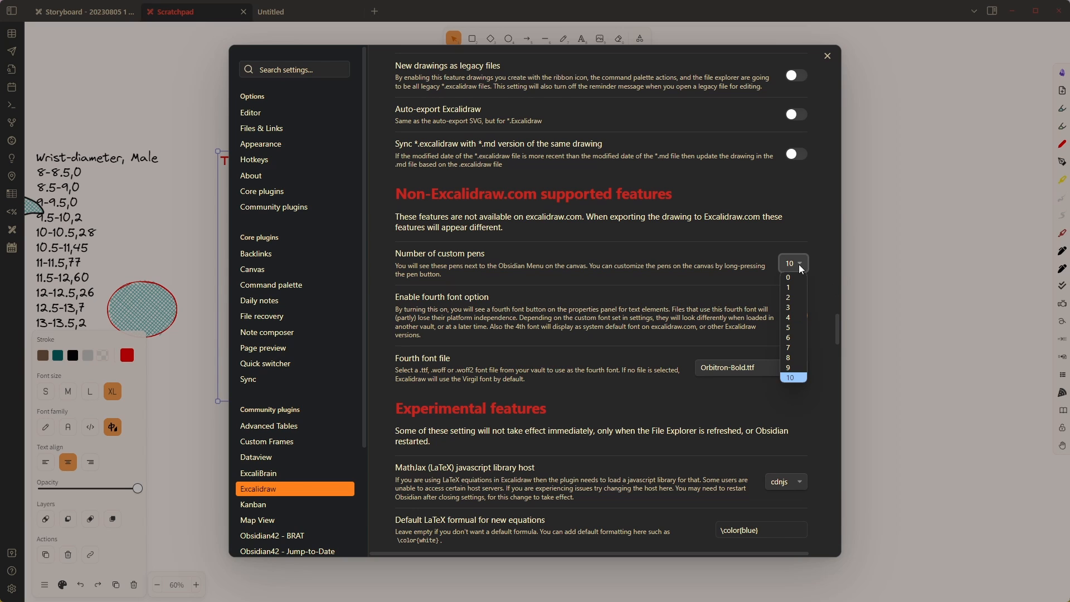
{"action": "left_click", "coordinate": [805, 357]}
{"action": "left_click", "coordinate": [921, 287]}
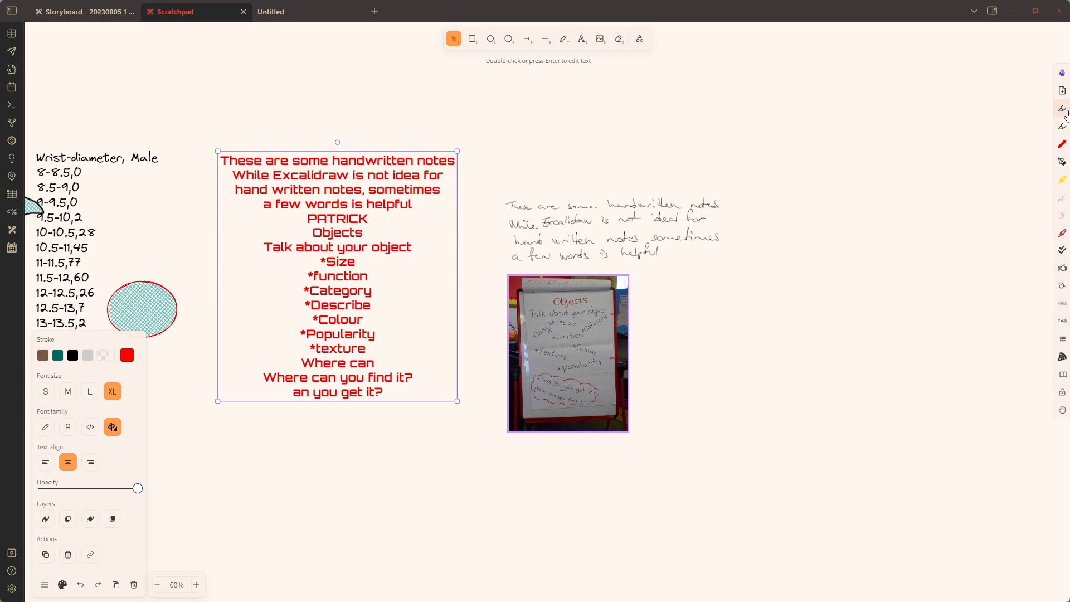
Step: Move the red recognized text to the right of the handwritten notes and mark its first line with the teal highlighter pen
{"action": "left_click_drag", "start_coordinate": [303, 204], "coordinate": [808, 177]}
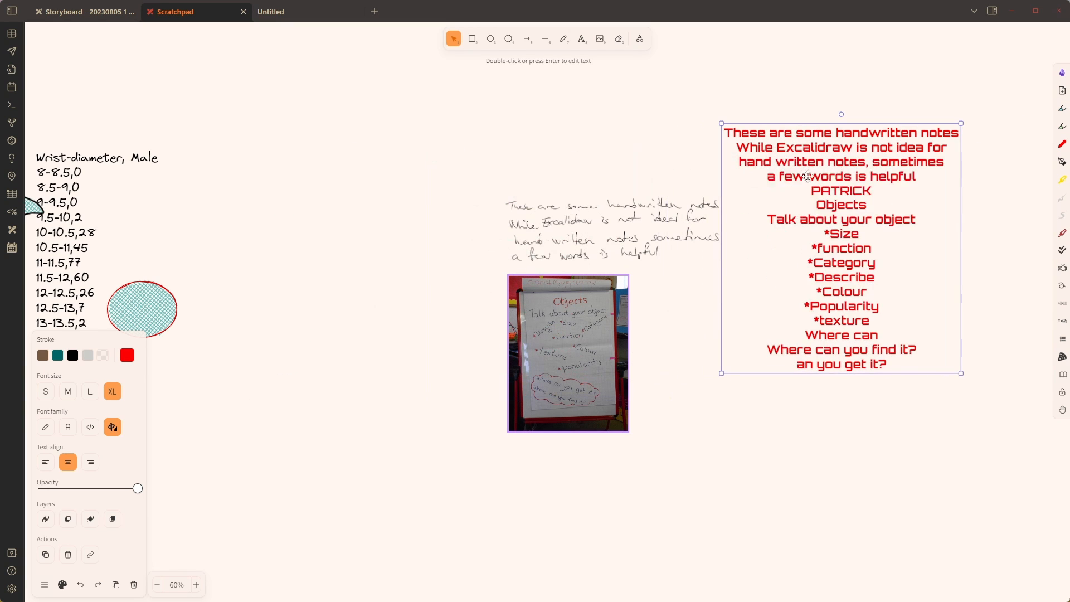
{"action": "left_click", "coordinate": [1061, 108]}
{"action": "left_click", "coordinate": [772, 134]}
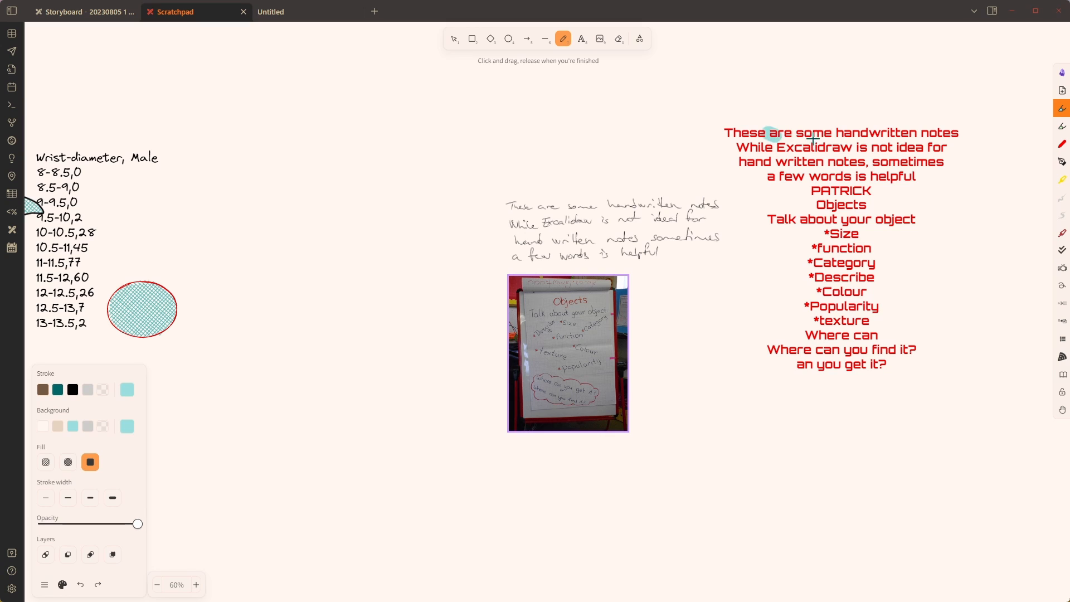
{"action": "mouse_move", "coordinate": [813, 137]}
{"action": "left_mouse_down"}
{"action": "mouse_move", "coordinate": [916, 132]}
{"action": "mouse_move", "coordinate": [799, 124]}
{"action": "mouse_move", "coordinate": [788, 134]}
{"action": "left_mouse_up"}
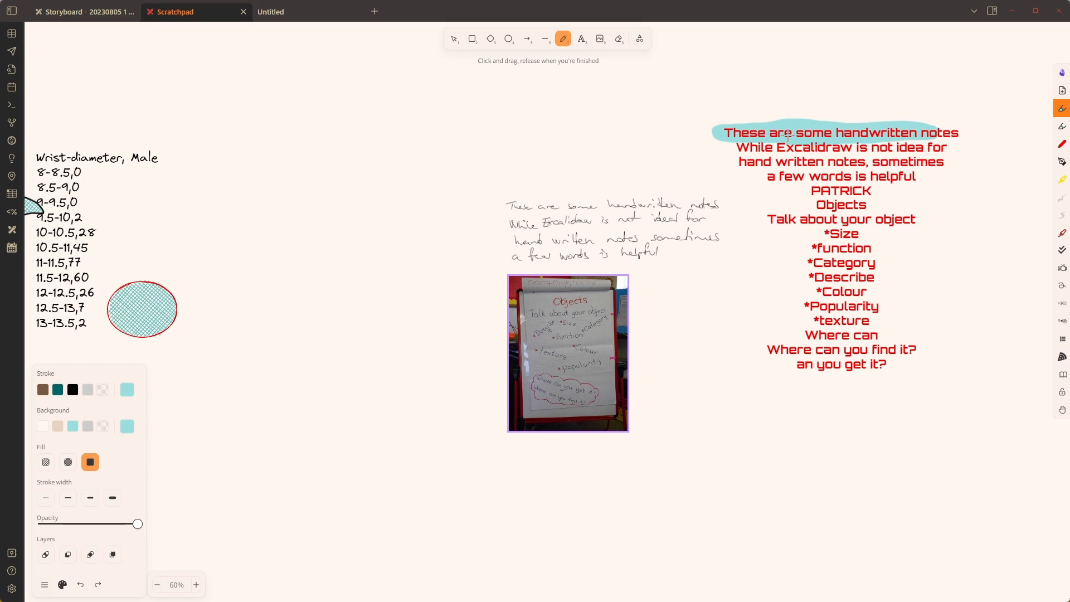
Step: Draw a scalloped red stroke beside the handwritten notes, and three tapered gray curves using the thick-to-thin and thin-thick-thin custom pens
{"action": "left_click", "coordinate": [1062, 146]}
{"action": "mouse_move", "coordinate": [364, 207]}
{"action": "left_mouse_down"}
{"action": "mouse_move", "coordinate": [383, 178]}
{"action": "mouse_move", "coordinate": [516, 146]}
{"action": "left_mouse_up"}
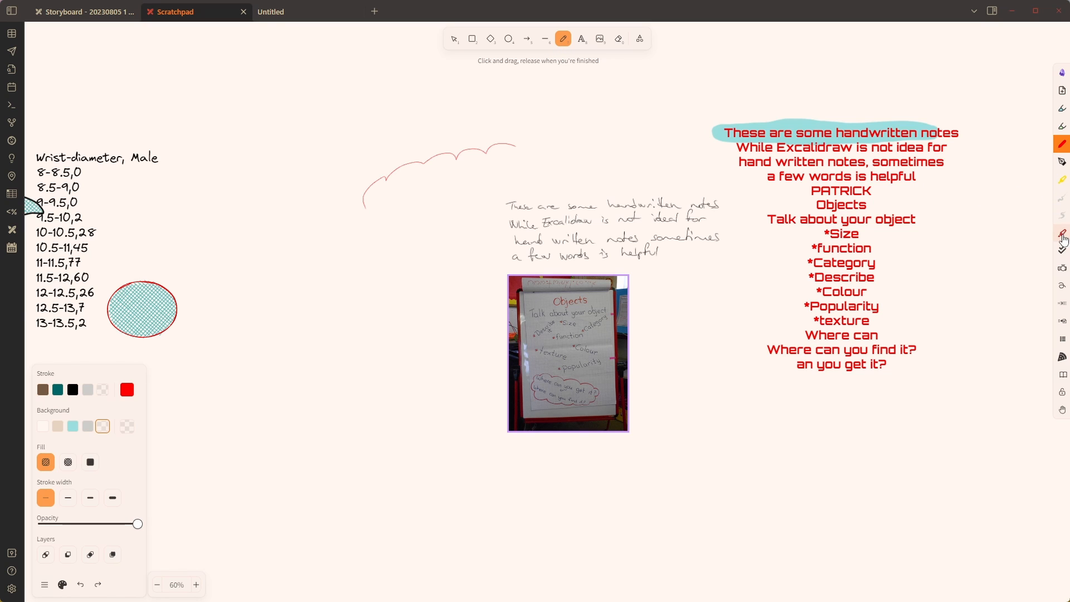
{"action": "left_click", "coordinate": [1061, 198]}
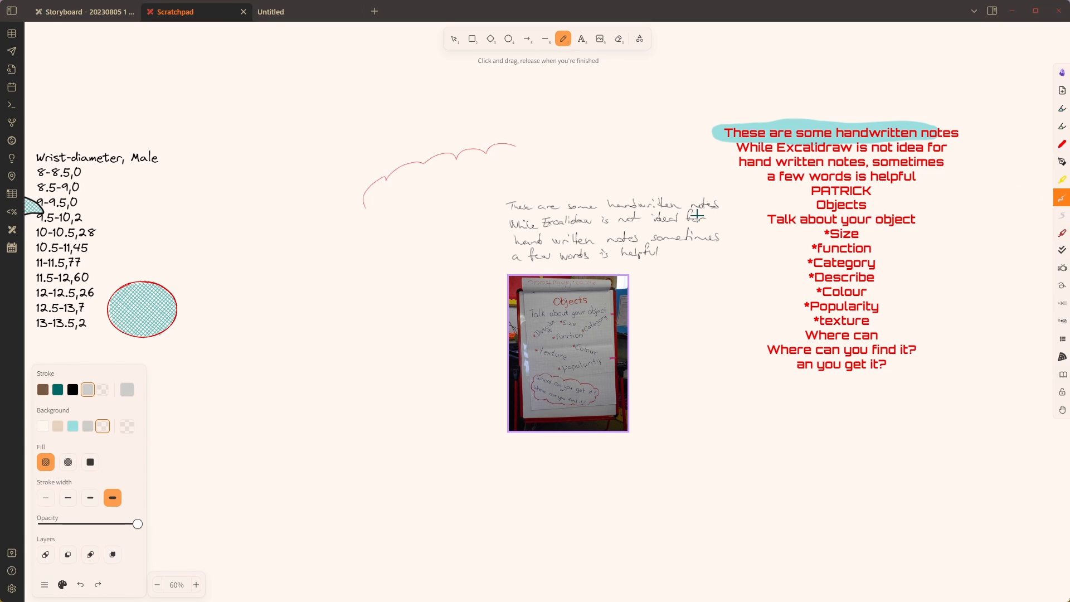
{"action": "mouse_move", "coordinate": [230, 346]}
{"action": "left_mouse_down"}
{"action": "mouse_move", "coordinate": [264, 289]}
{"action": "mouse_move", "coordinate": [379, 269]}
{"action": "mouse_move", "coordinate": [421, 206]}
{"action": "left_mouse_up"}
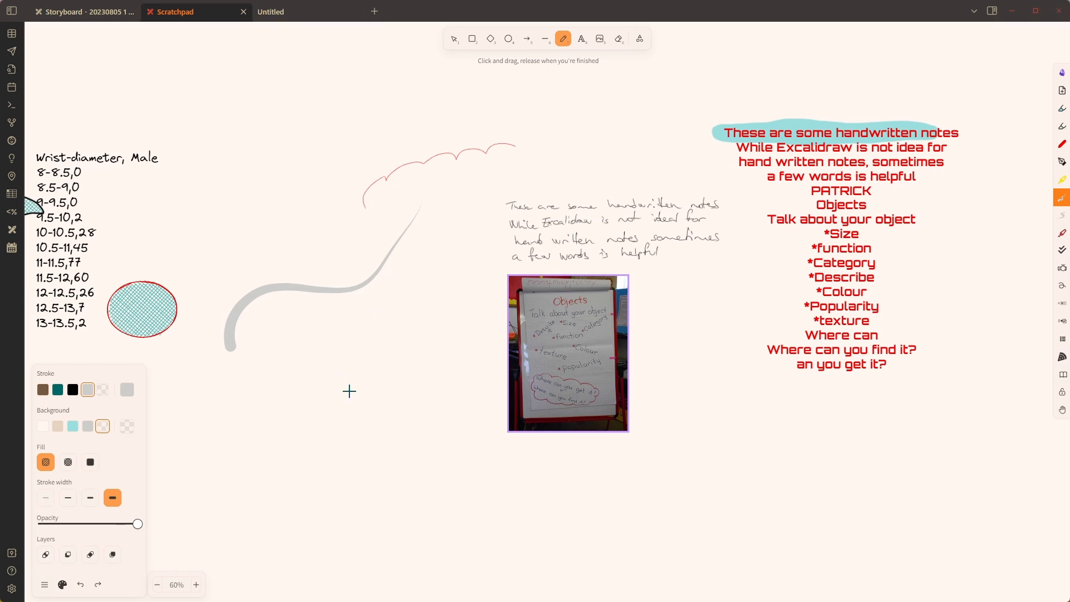
{"action": "mouse_move", "coordinate": [280, 437]}
{"action": "left_mouse_down"}
{"action": "mouse_move", "coordinate": [309, 408]}
{"action": "mouse_move", "coordinate": [408, 359]}
{"action": "left_mouse_up"}
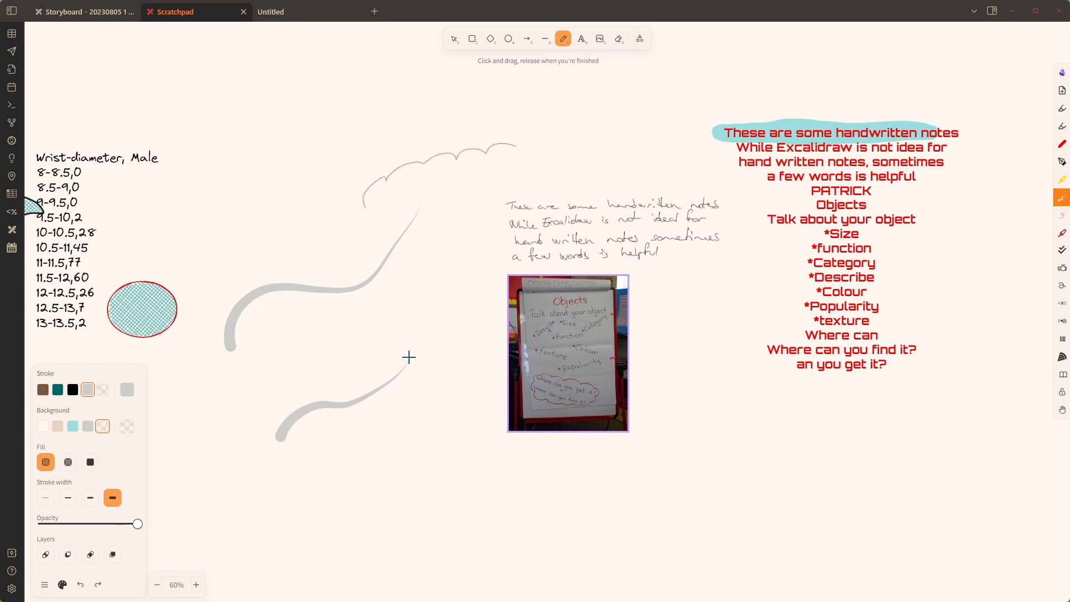
{"action": "left_click", "coordinate": [1061, 216]}
{"action": "mouse_move", "coordinate": [198, 244]}
{"action": "left_mouse_down"}
{"action": "mouse_move", "coordinate": [232, 189]}
{"action": "mouse_move", "coordinate": [353, 155]}
{"action": "mouse_move", "coordinate": [382, 125]}
{"action": "left_mouse_up"}
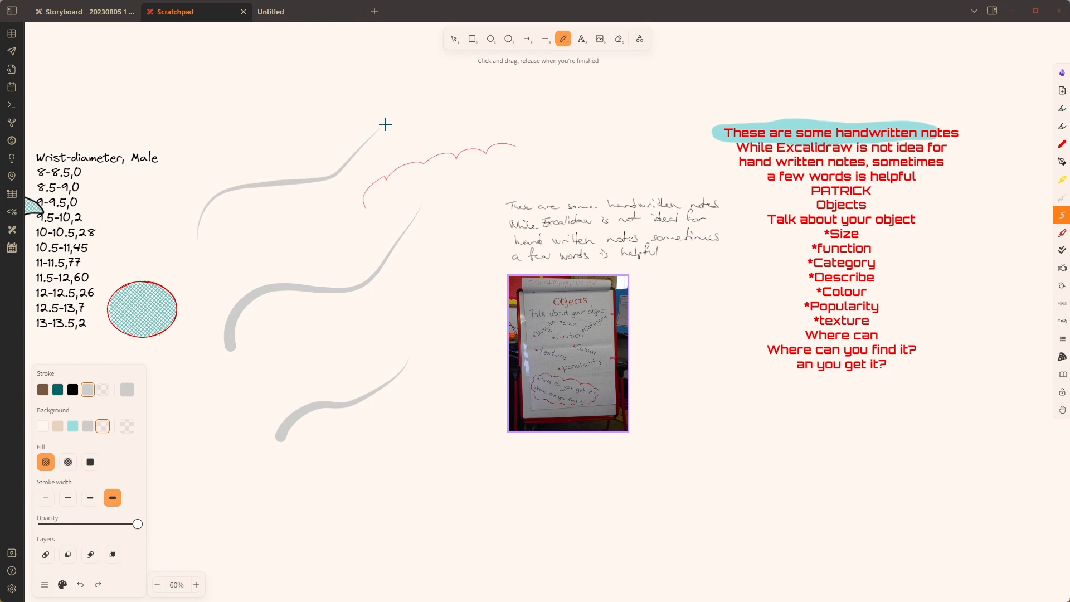
Step: Draw two closed loops between the scalloped red stroke and the red text with the red outlined marker pen
{"action": "left_click", "coordinate": [1061, 233]}
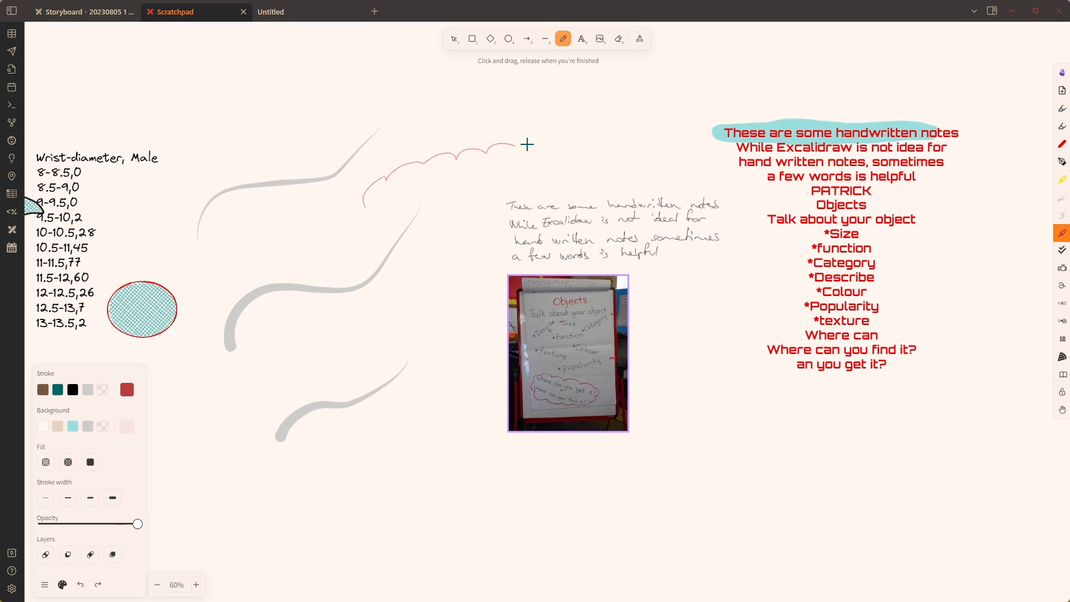
{"action": "mouse_move", "coordinate": [526, 145]}
{"action": "left_mouse_down"}
{"action": "mouse_move", "coordinate": [566, 103]}
{"action": "mouse_move", "coordinate": [607, 112]}
{"action": "mouse_move", "coordinate": [609, 121]}
{"action": "mouse_move", "coordinate": [534, 146]}
{"action": "mouse_move", "coordinate": [533, 124]}
{"action": "left_mouse_up"}
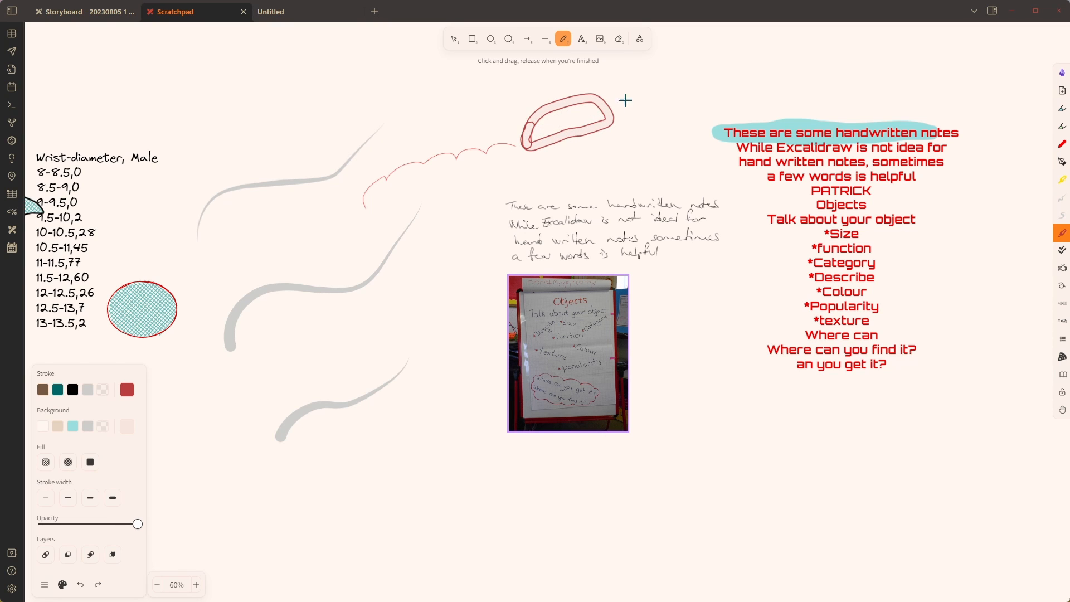
{"action": "mouse_move", "coordinate": [650, 133]}
{"action": "left_mouse_down"}
{"action": "mouse_move", "coordinate": [617, 167]}
{"action": "mouse_move", "coordinate": [651, 178]}
{"action": "mouse_move", "coordinate": [682, 145]}
{"action": "mouse_move", "coordinate": [648, 132]}
{"action": "left_mouse_up"}
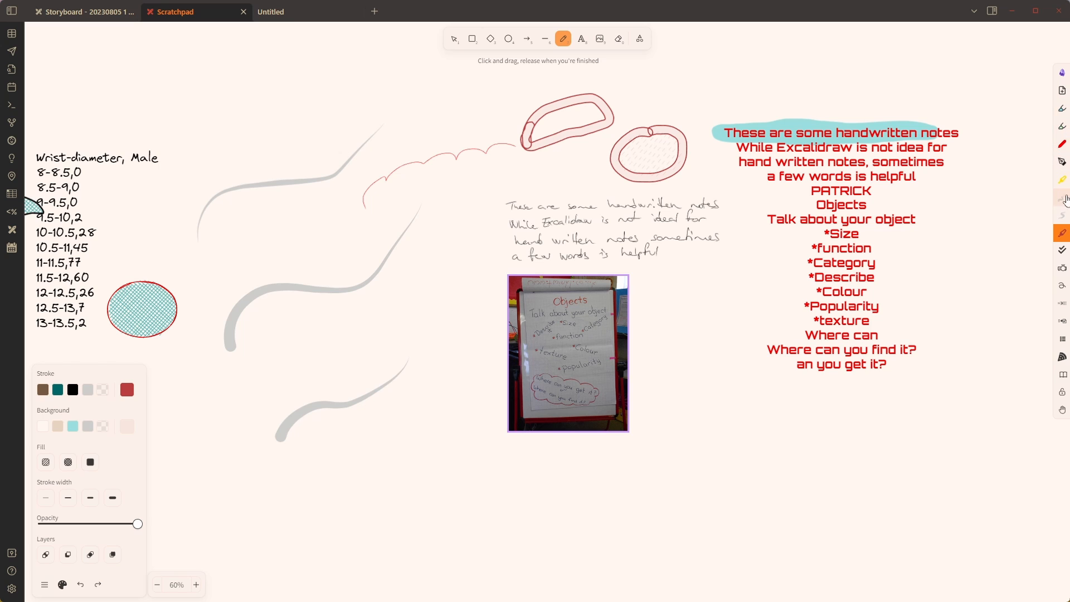
Step: Open the pen settings of the red outlined marker and review its color, fill, smoothing, easing and start and end taper options
{"action": "left_click", "coordinate": [1062, 236]}
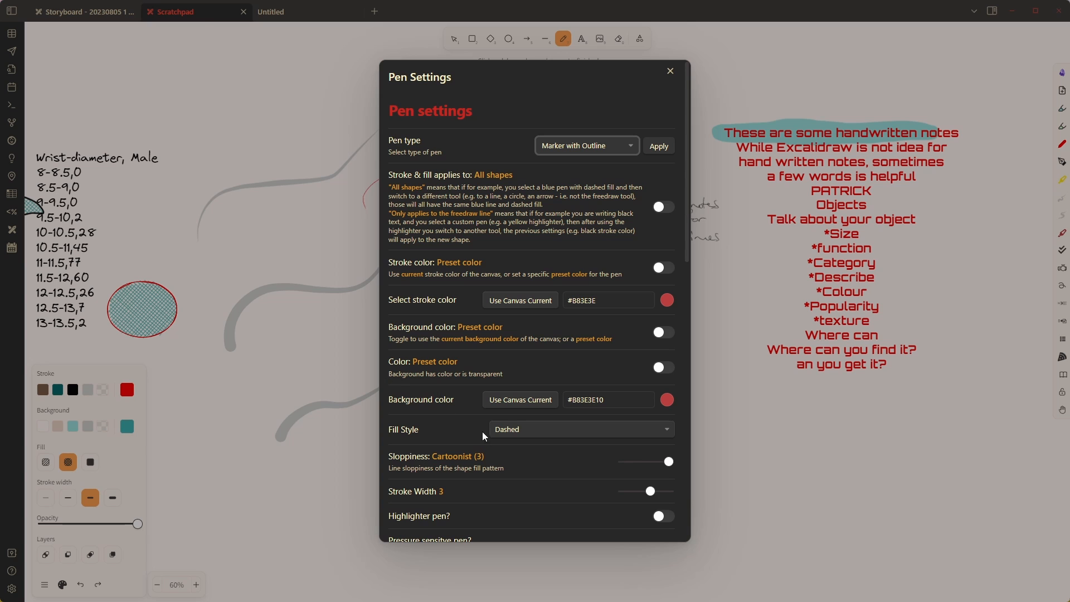
{"action": "scroll", "coordinate": [468, 301], "scroll_direction": "down", "scroll_amount": 5}
{"action": "scroll", "coordinate": [477, 273], "scroll_direction": "down", "scroll_amount": 6}
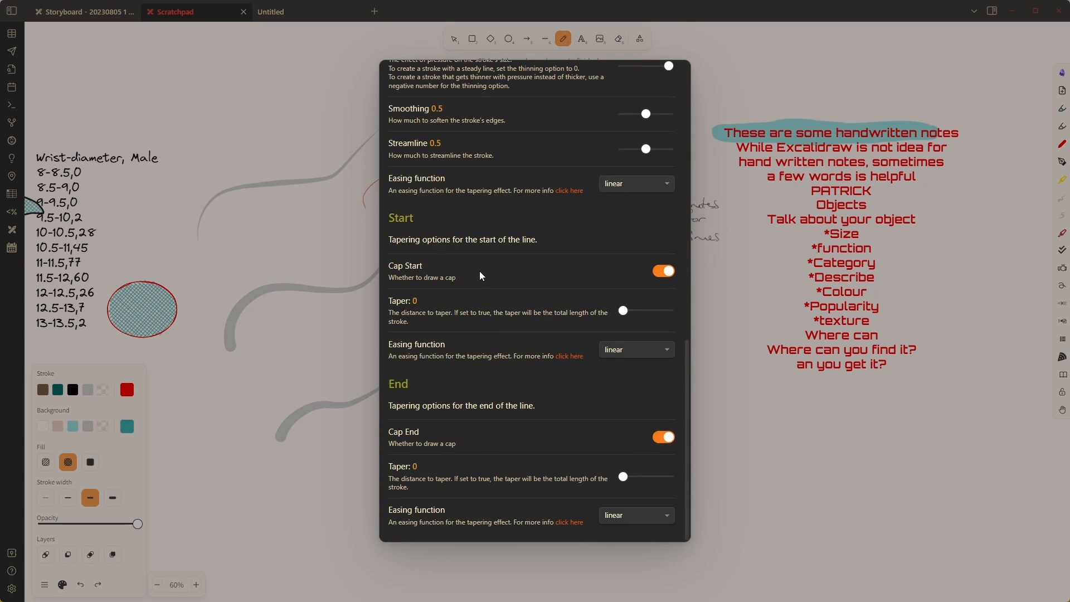
{"action": "scroll", "coordinate": [482, 281], "scroll_direction": "up", "scroll_amount": 7}
{"action": "scroll", "coordinate": [481, 291], "scroll_direction": "up", "scroll_amount": 3}
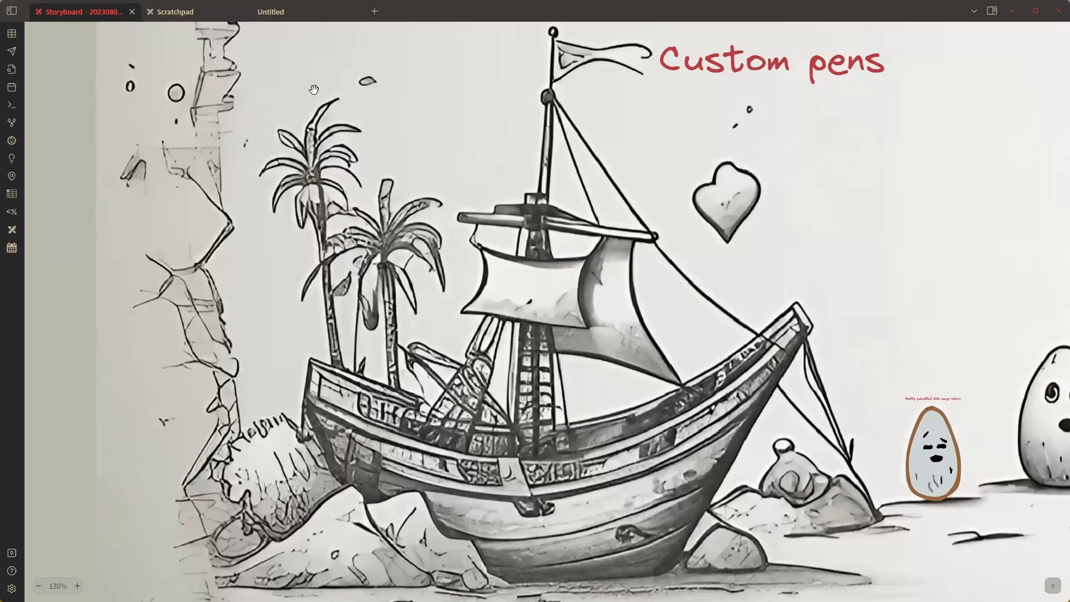
Step: Show the "Modify embedded SVG image colors" slide, and insert "icon - storytelling, storyboard - Flaticon.svg" from the vault into an empty Scratchpad area
{"action": "scroll", "coordinate": [311, 88], "scroll_direction": "up", "scroll_amount": 10}
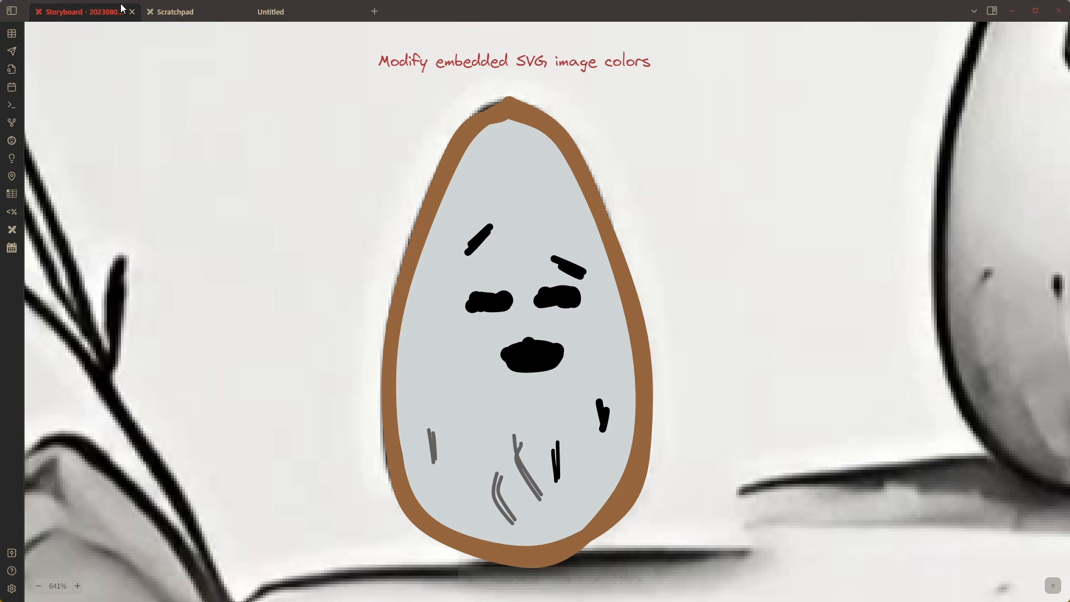
{"action": "left_click", "coordinate": [178, 12]}
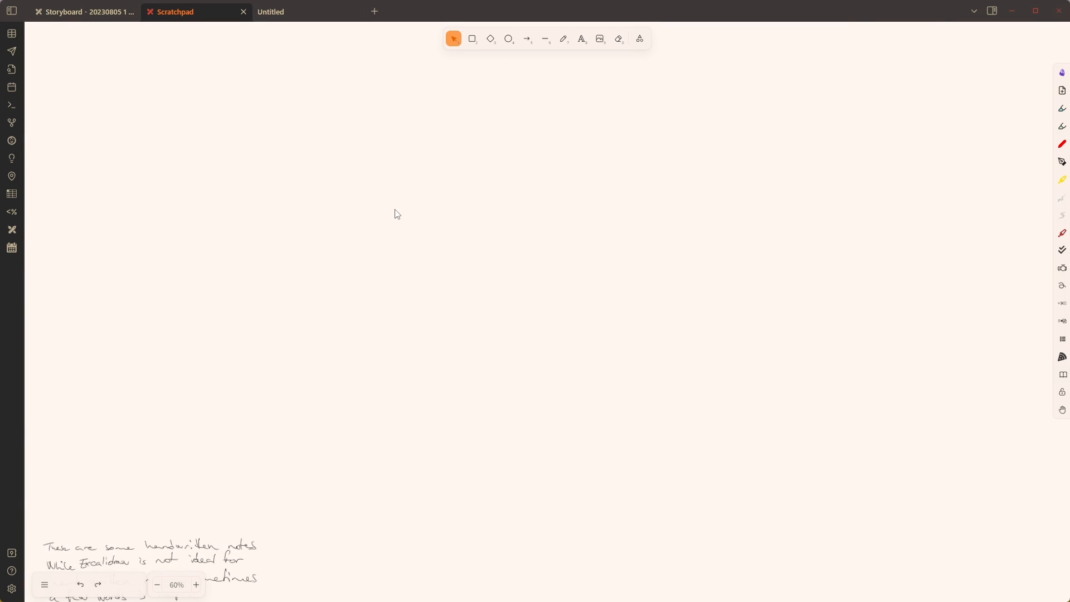
{"action": "key", "text": "ctrl+p"}
{"action": "type", "text": "insert im"}
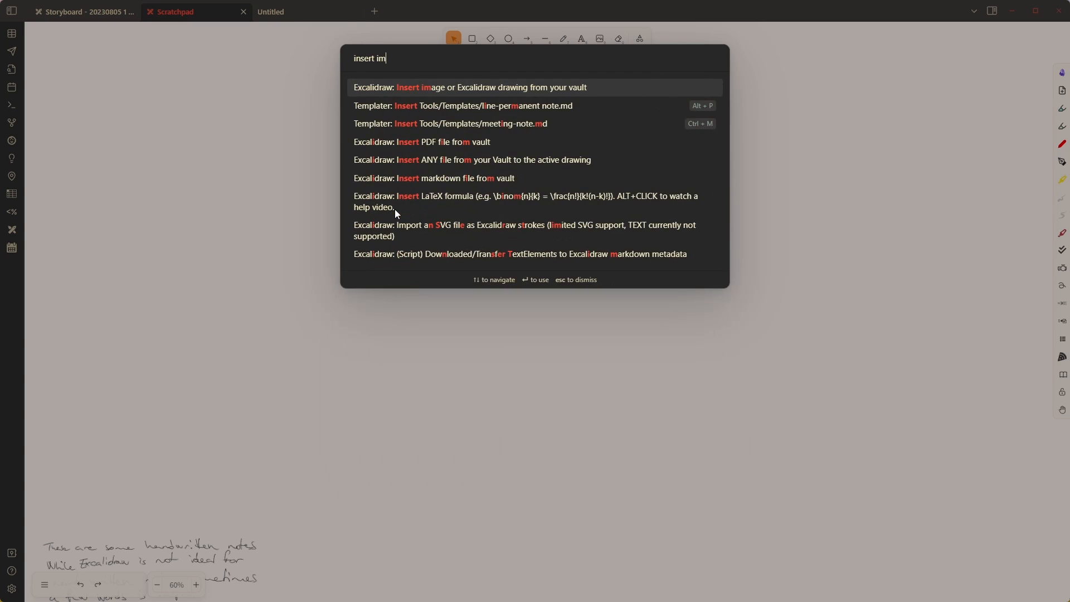
{"action": "key", "text": "Return"}
{"action": "type", "text": "i"}
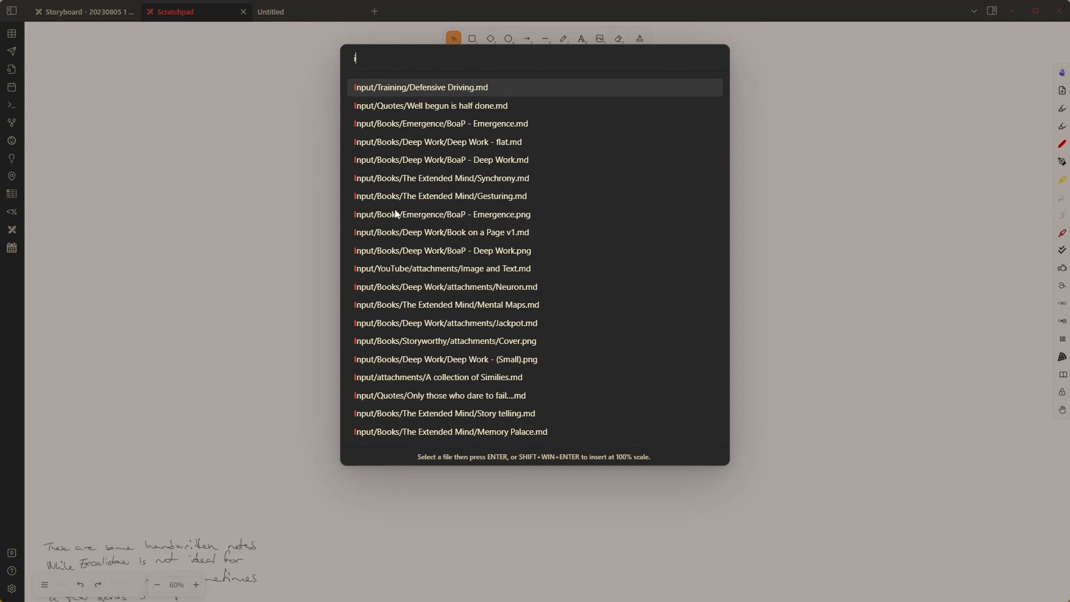
{"action": "type", "text": "con -"}
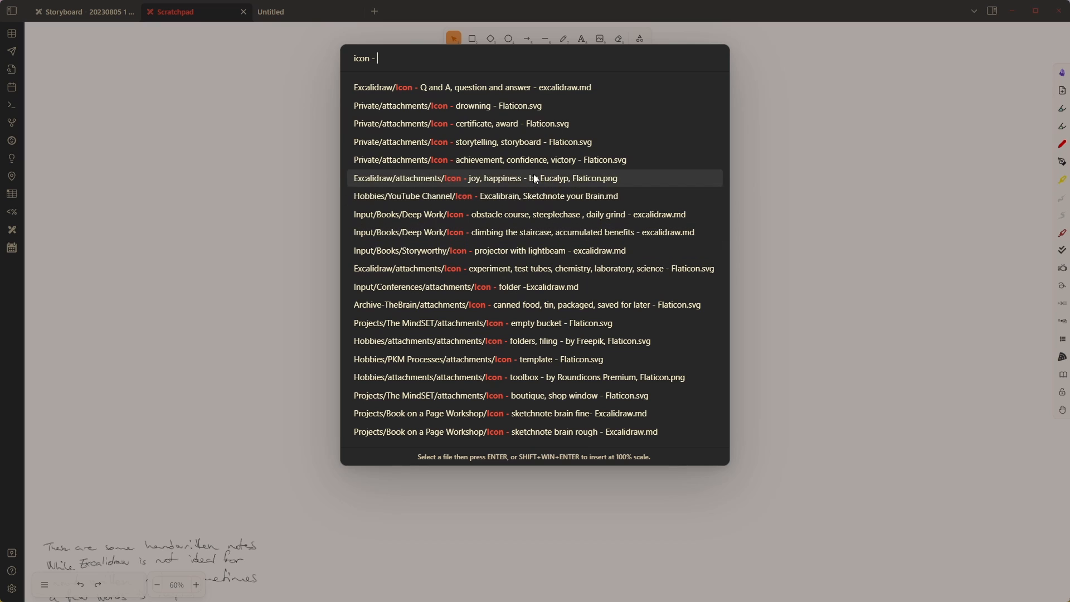
{"action": "left_click", "coordinate": [539, 144]}
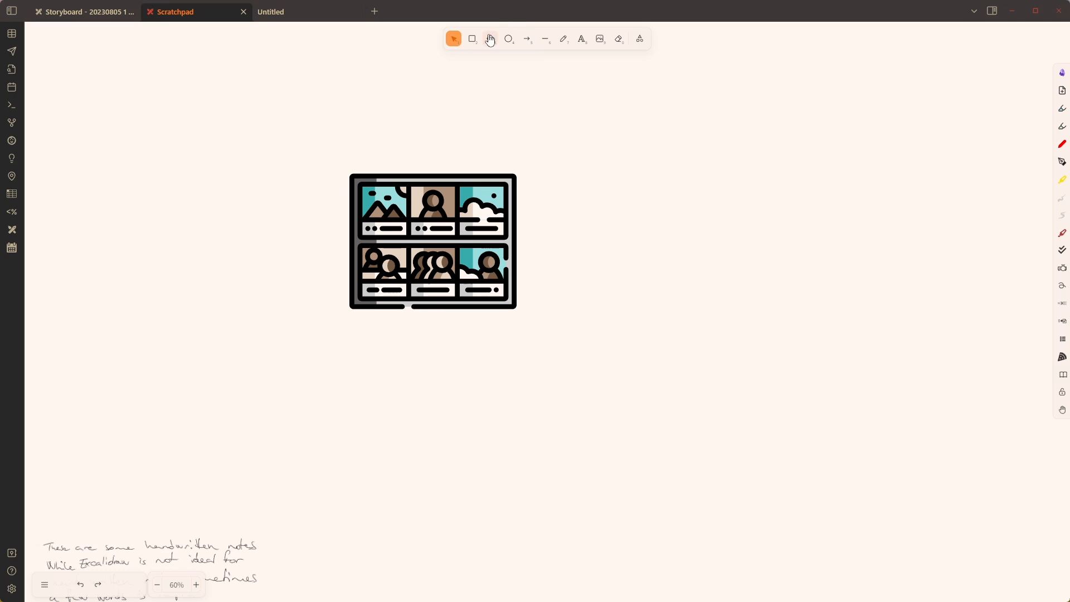
Step: Draw a rectangle beside the storyboard icon, sample the icon's light teal (#99dede) as its background color, and select the hex code
{"action": "left_click", "coordinate": [473, 39]}
{"action": "mouse_move", "coordinate": [523, 117]}
{"action": "left_mouse_down"}
{"action": "mouse_move", "coordinate": [599, 156]}
{"action": "mouse_move", "coordinate": [602, 170]}
{"action": "mouse_move", "coordinate": [589, 160]}
{"action": "left_mouse_up"}
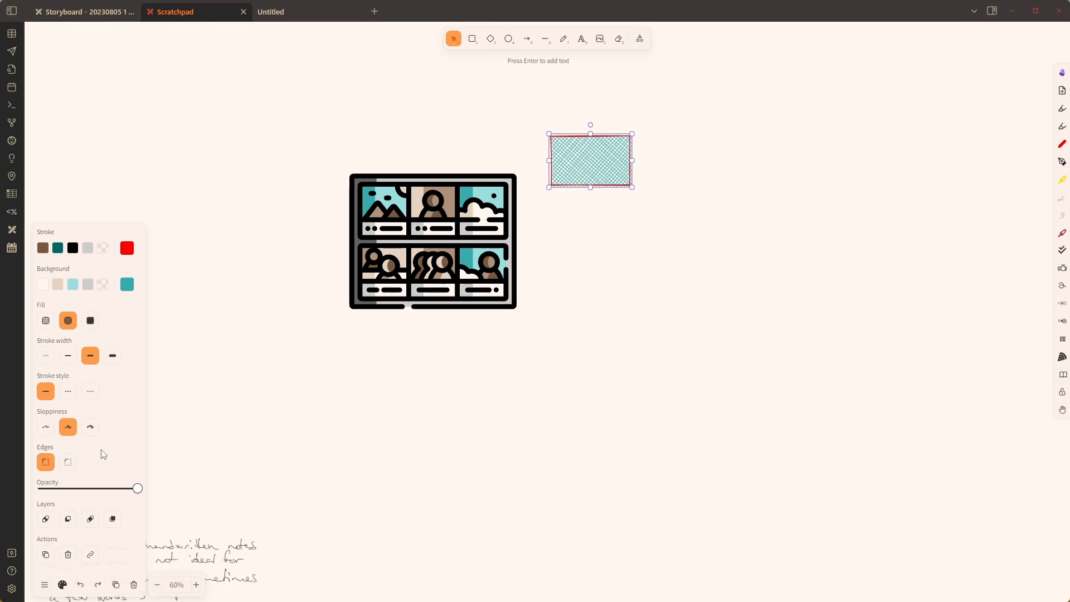
{"action": "left_click", "coordinate": [127, 285]}
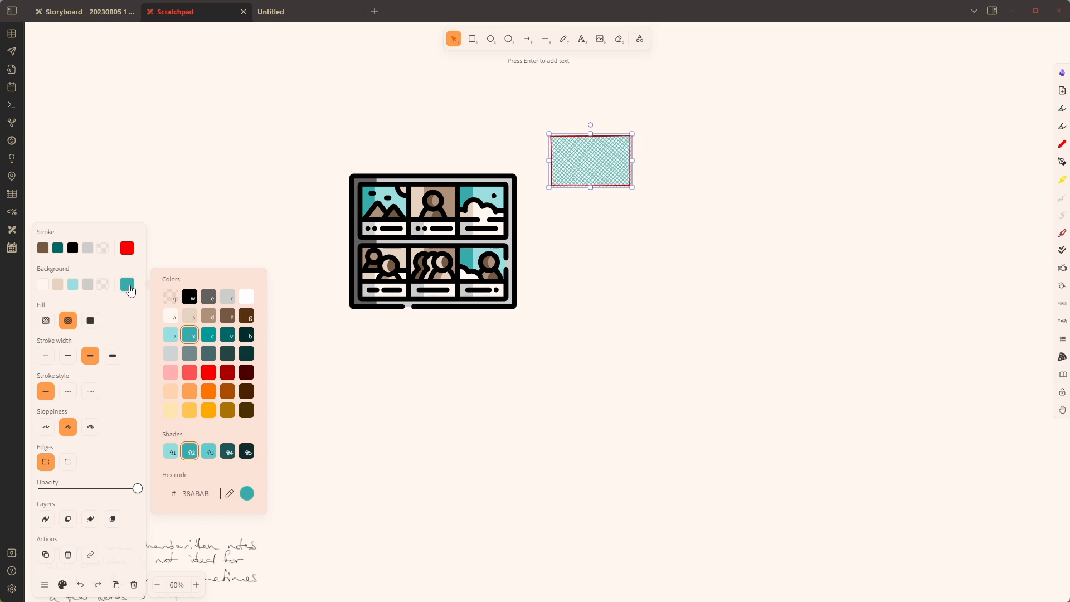
{"action": "left_click", "coordinate": [247, 495]}
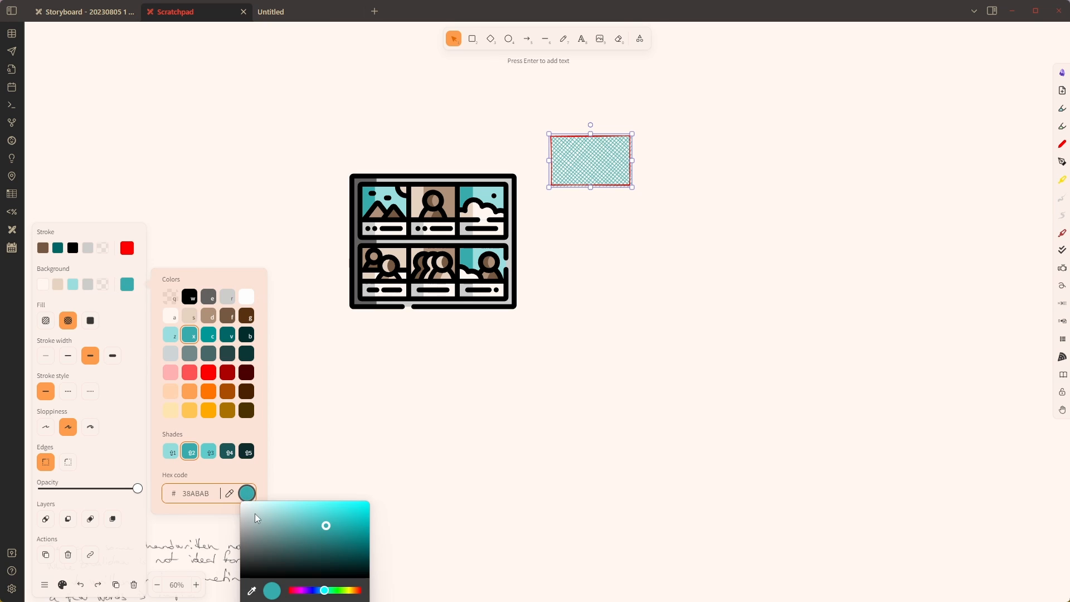
{"action": "left_click", "coordinate": [252, 590]}
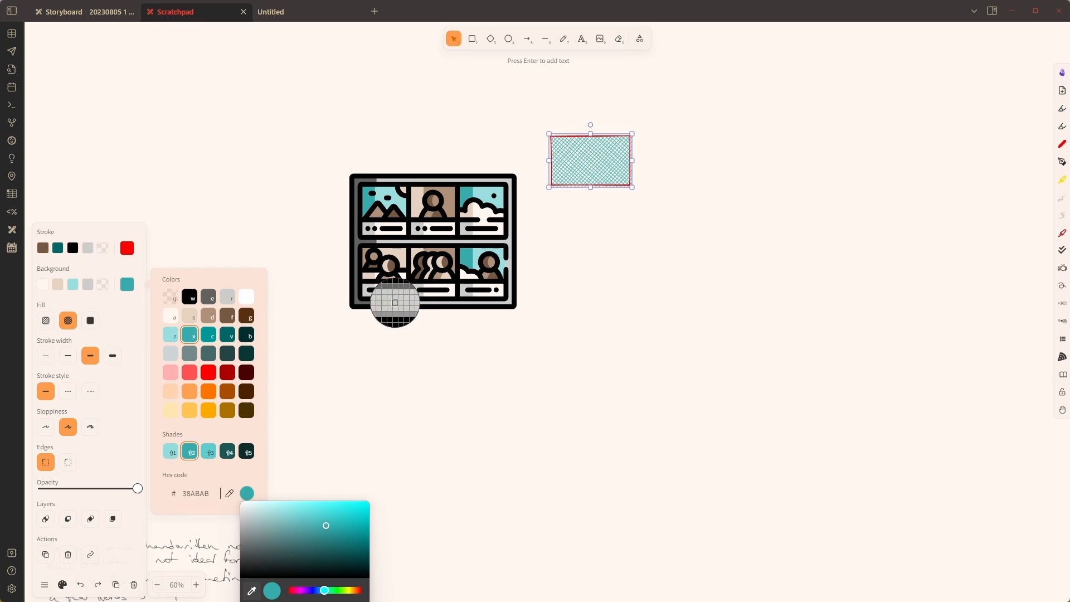
{"action": "left_click", "coordinate": [498, 194]}
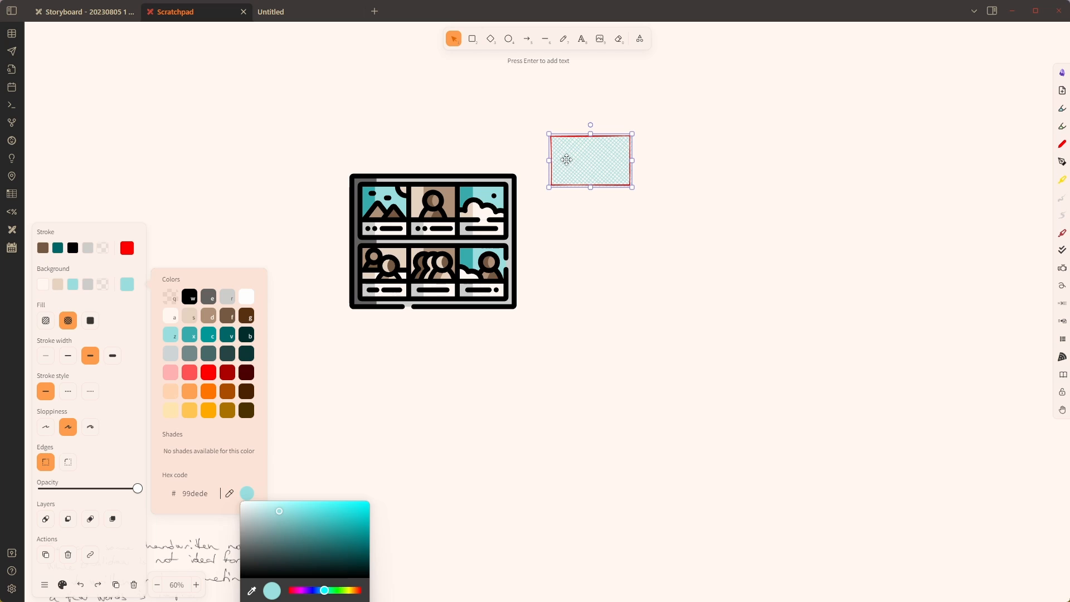
{"action": "left_click", "coordinate": [195, 493]}
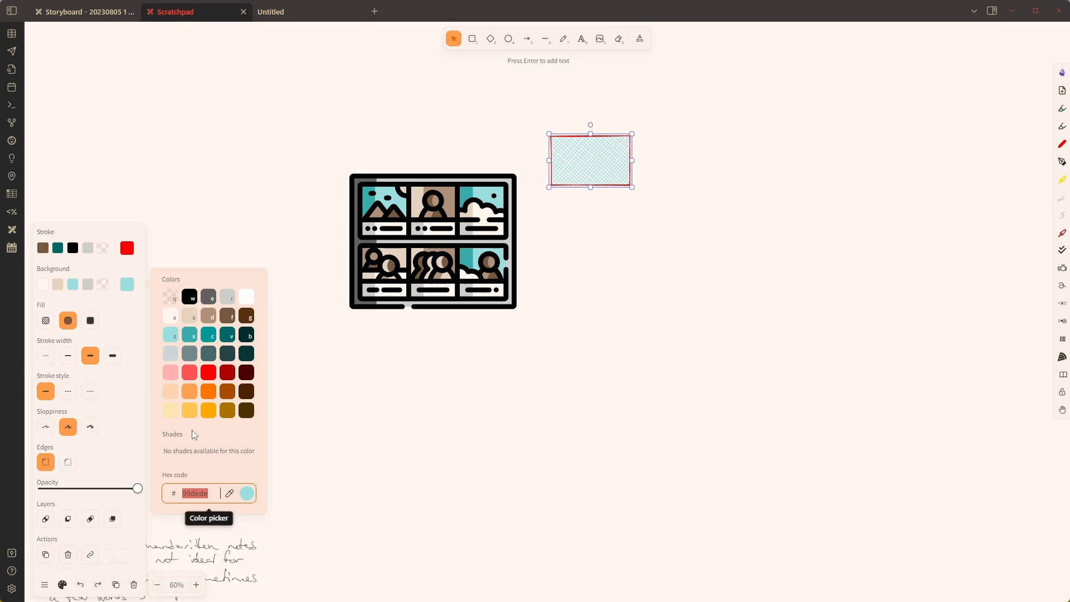
Step: Open the Scratchpad drawing as Markdown and find the storyboard SVG's entry under Embedded files
{"action": "right_click", "coordinate": [173, 11]}
{"action": "left_click", "coordinate": [225, 84]}
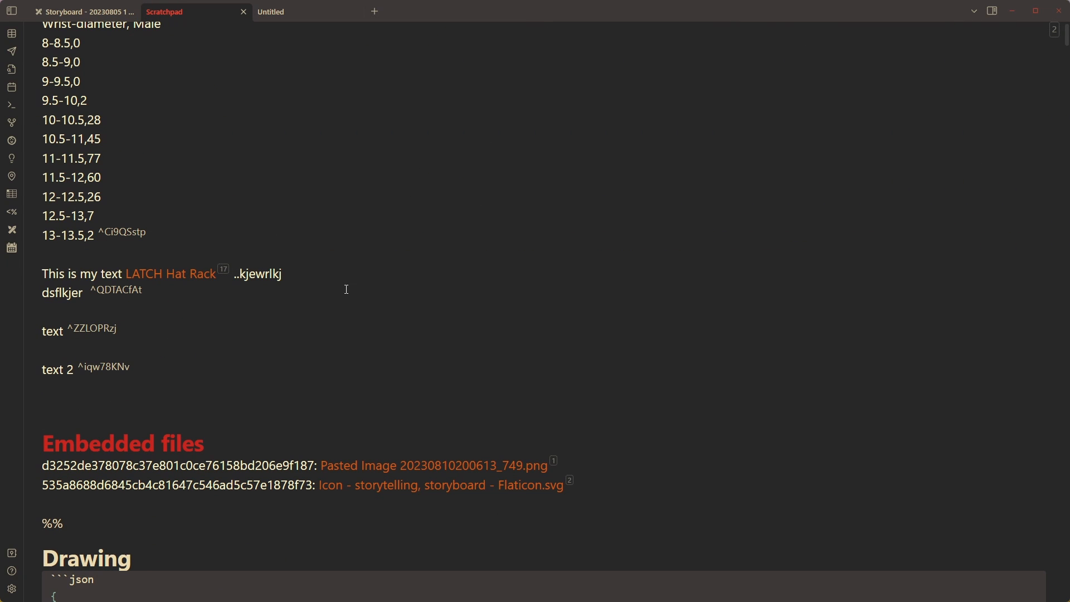
{"action": "left_click", "coordinate": [613, 484]}
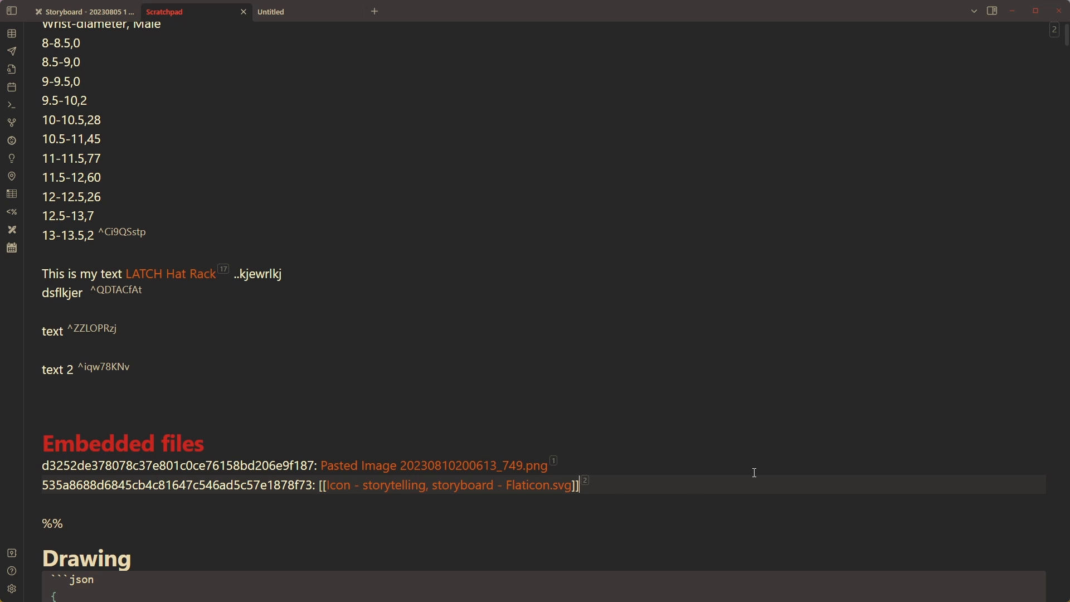
{"action": "key", "text": "Up"}
{"action": "key", "text": "Up"}
{"action": "scroll", "coordinate": [356, 234], "scroll_direction": "up", "scroll_amount": 6}
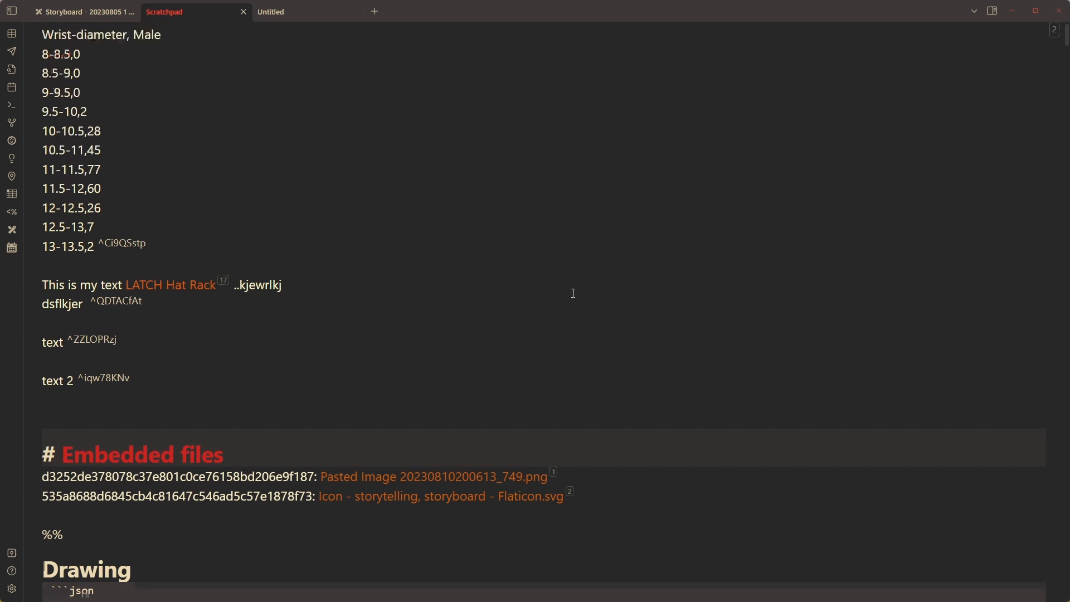
{"action": "left_click", "coordinate": [92, 335]}
{"action": "scroll", "coordinate": [160, 385], "scroll_direction": "down", "scroll_amount": 4}
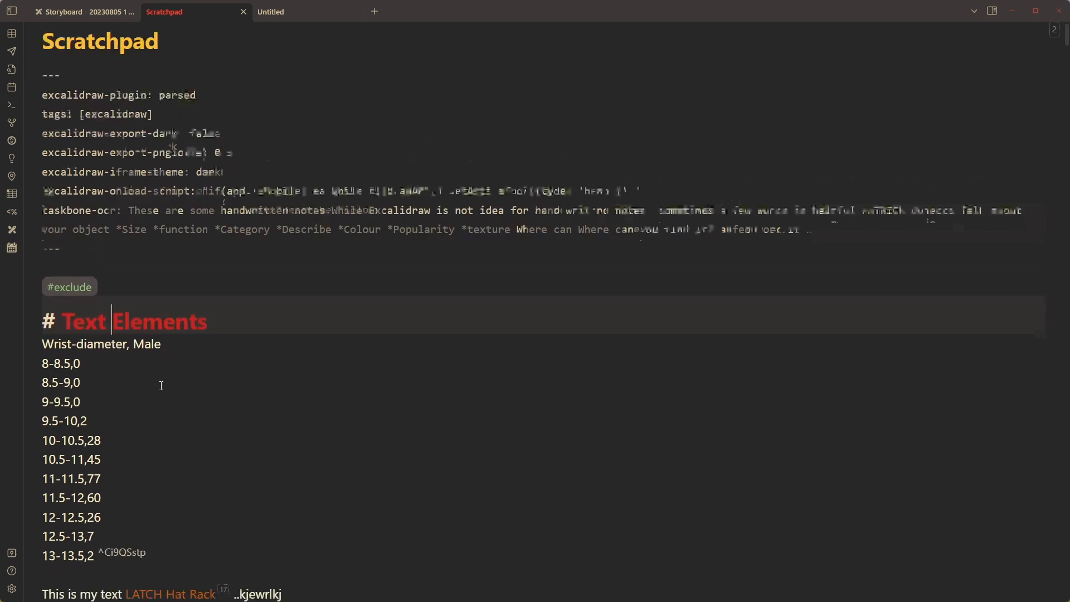
{"action": "scroll", "coordinate": [96, 412], "scroll_direction": "down", "scroll_amount": 2}
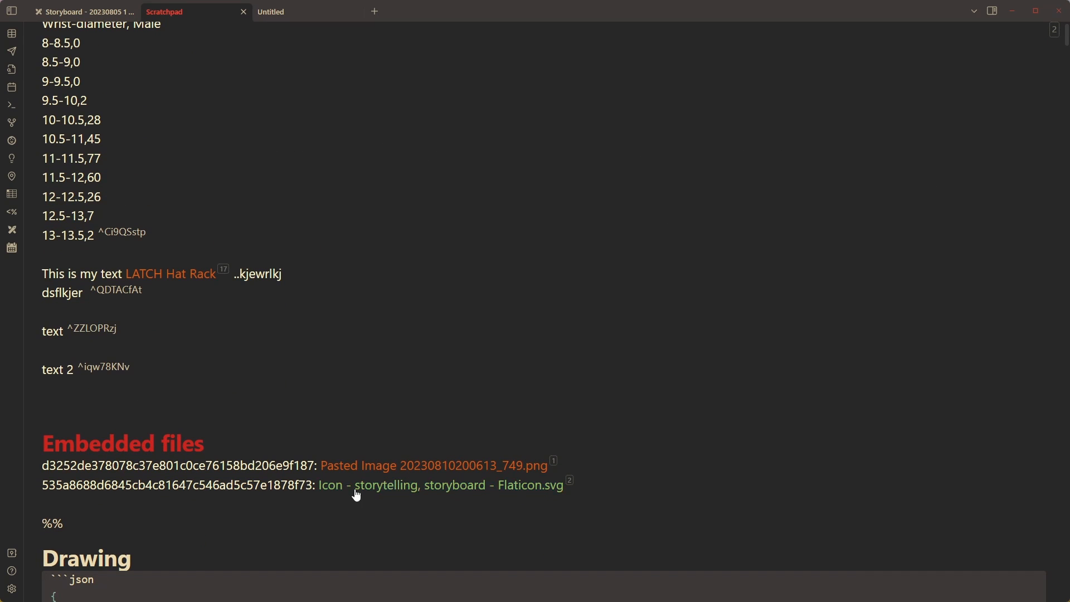
Step: Add the color map {"#99dede":"orangered"} after the storyboard SVG link in the Embedded files section
{"action": "left_click", "coordinate": [625, 489]}
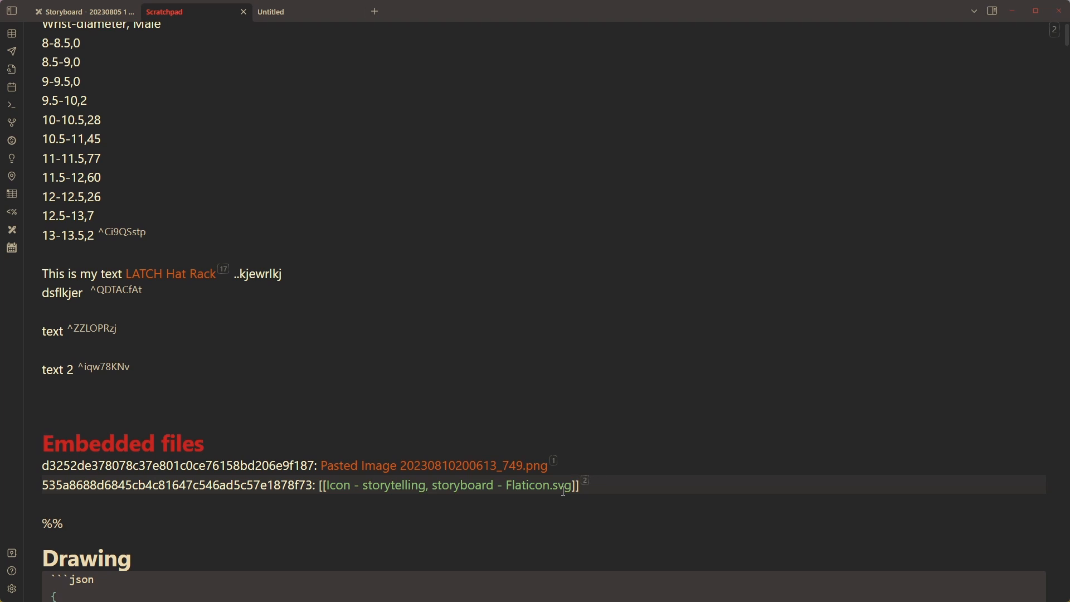
{"action": "mouse_move", "coordinate": [564, 487]}
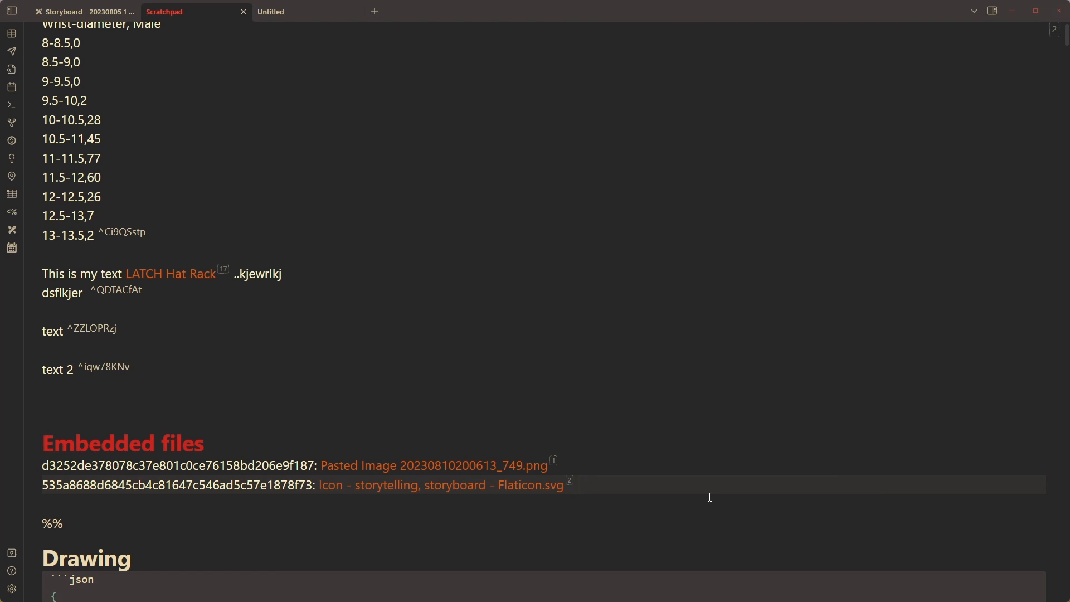
{"action": "type", "text": "{\"#99dede\":\"orangered"}
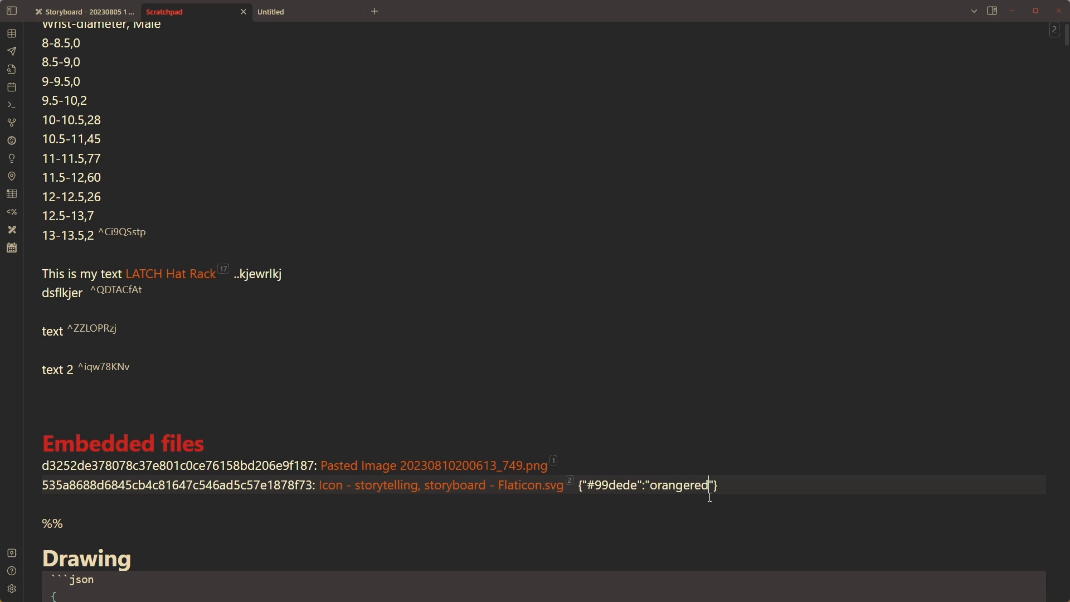
{"action": "left_click", "coordinate": [699, 518]}
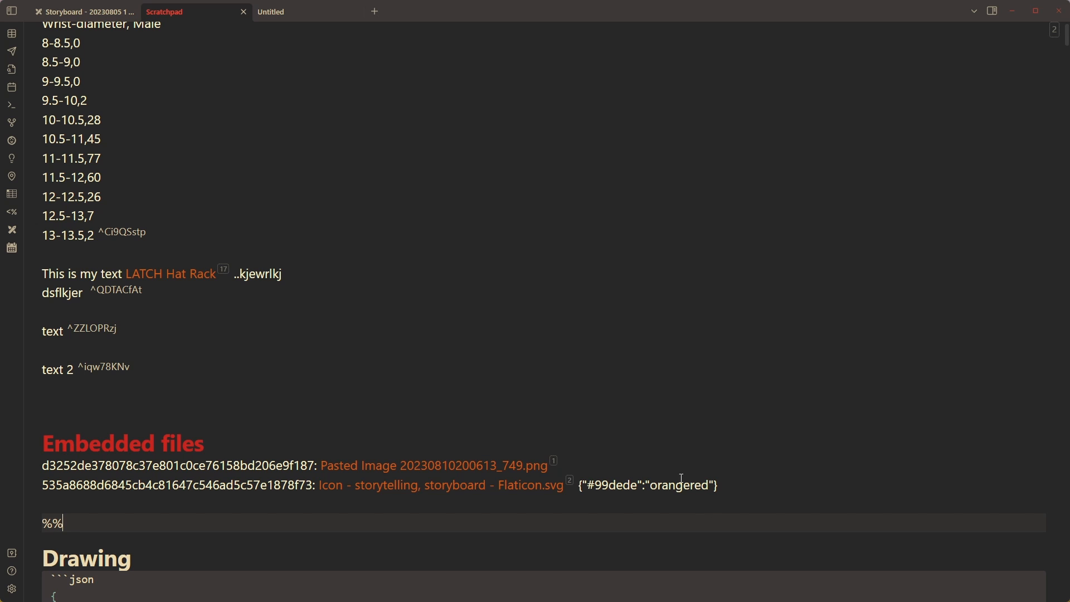
Step: Reopen the Scratchpad note as an Excalidraw drawing and show the storyboard icon up close
{"action": "right_click", "coordinate": [185, 9]}
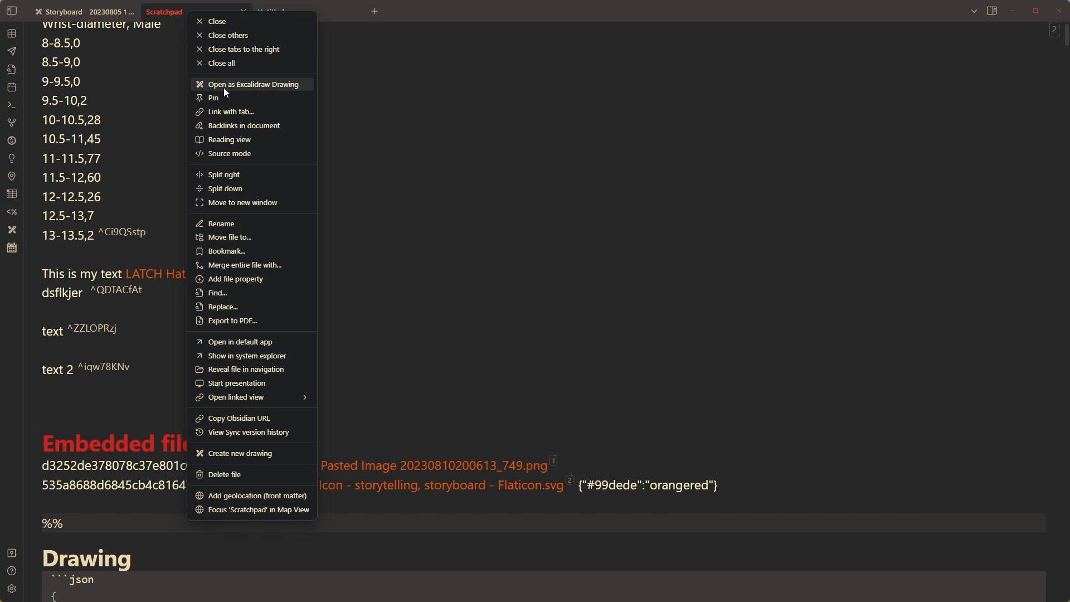
{"action": "left_click", "coordinate": [256, 86]}
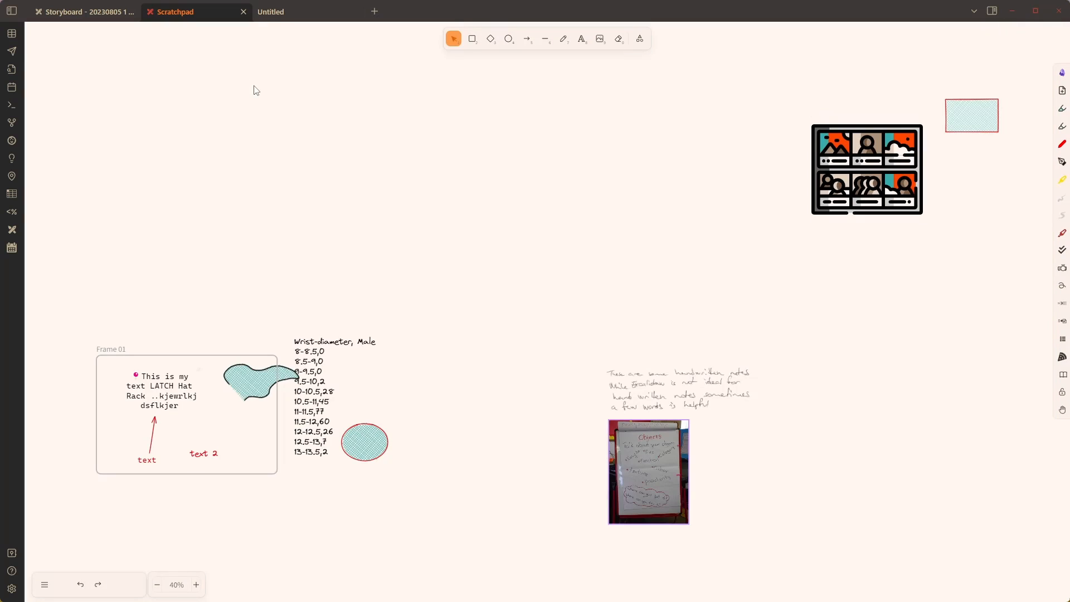
{"action": "scroll", "coordinate": [904, 152], "scroll_direction": "up", "scroll_amount": 10}
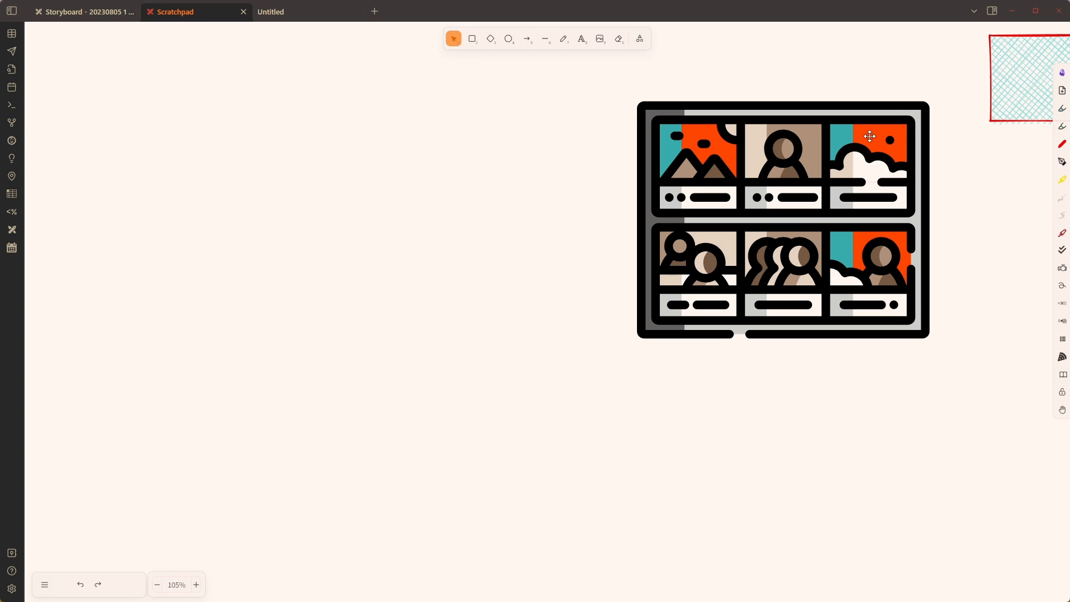
Step: Show the text shadow and text aura slide, and add the text "This is a text element" beside the Scratchpad's storyboard icon
{"action": "left_click", "coordinate": [85, 16]}
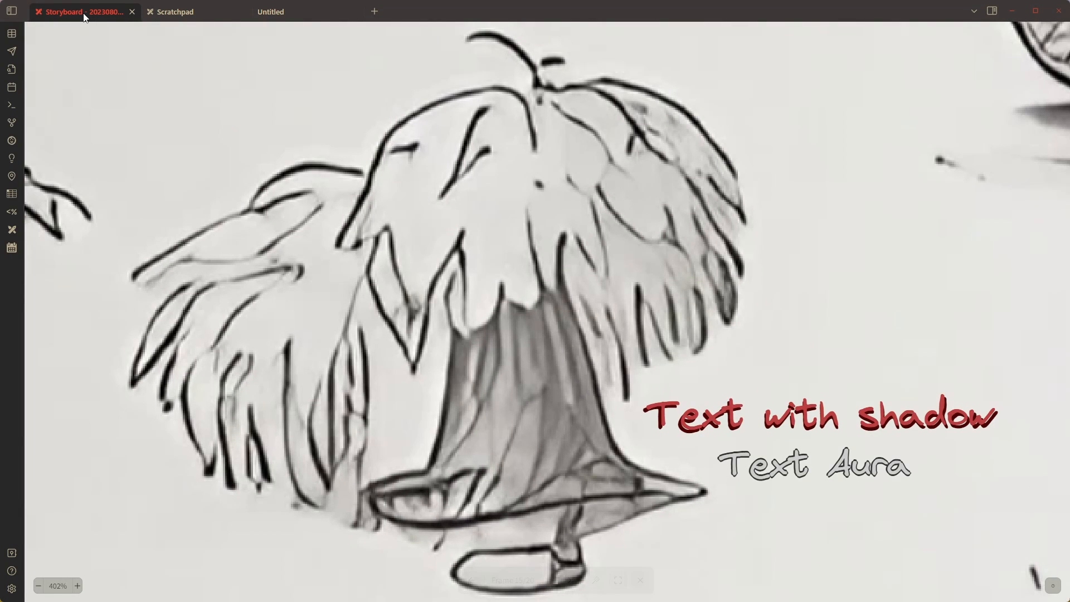
{"action": "left_click", "coordinate": [171, 11]}
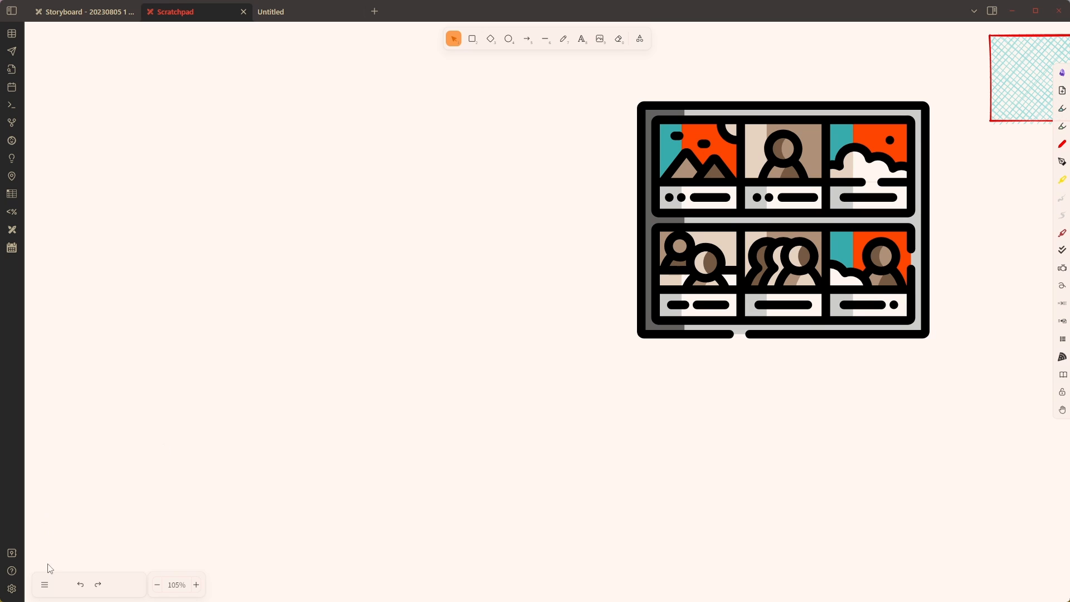
{"action": "double_click", "coordinate": [213, 314]}
{"action": "type", "text": "This is a "}
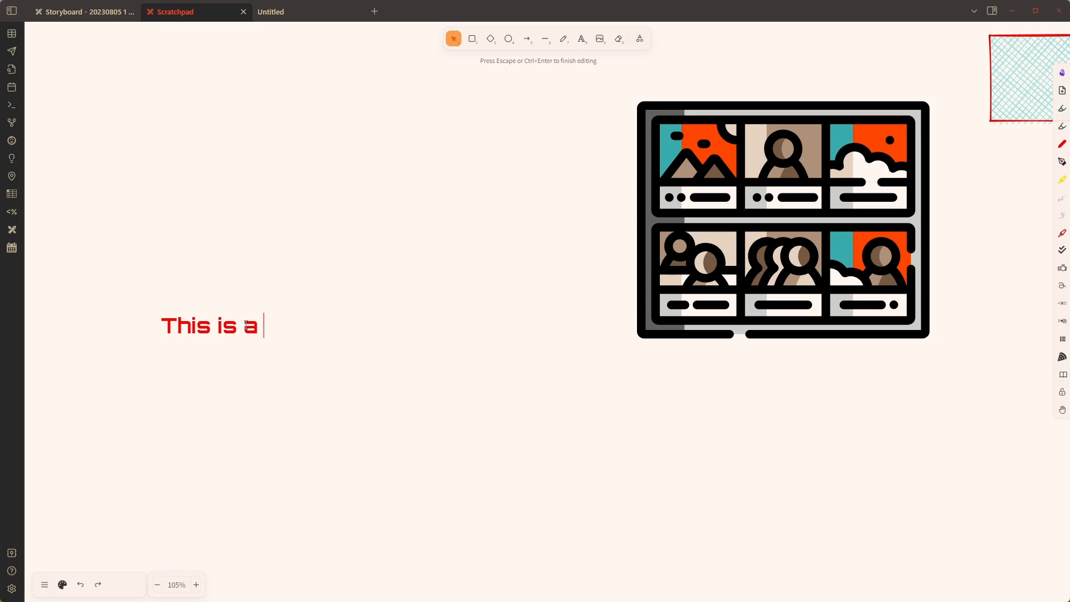
{"action": "type", "text": "text element"}
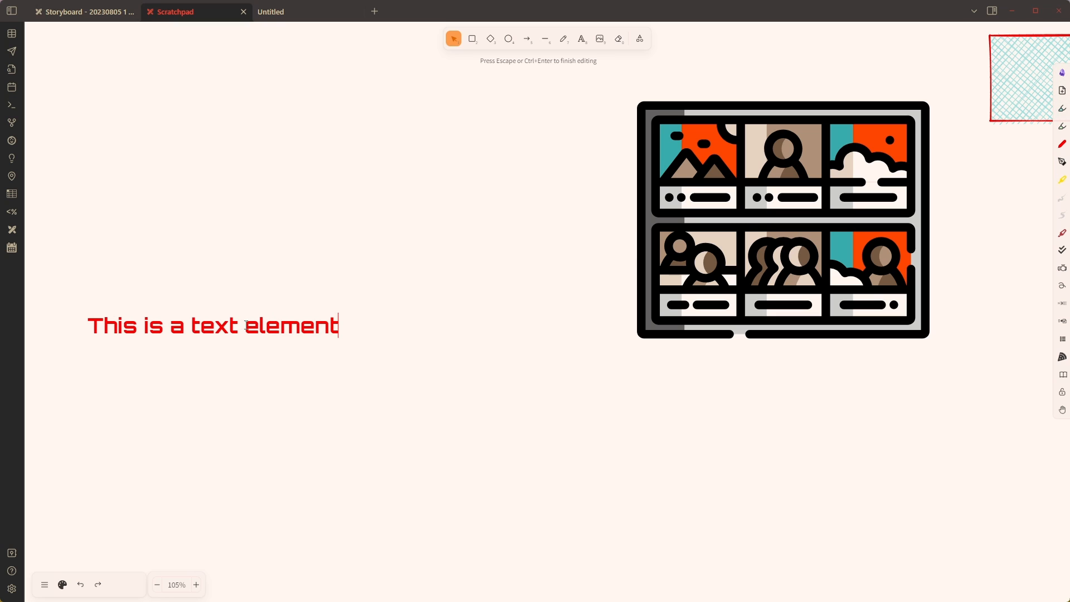
{"action": "left_click", "coordinate": [323, 369]}
{"action": "left_click", "coordinate": [301, 332]}
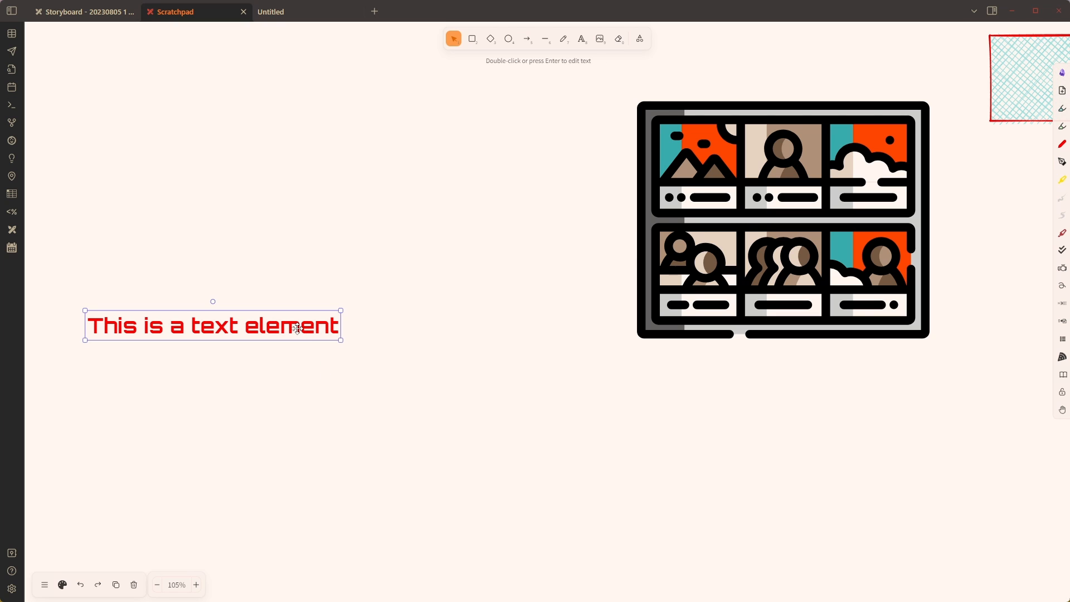
Step: Duplicate the red text element just below itself and color the upper copy light gray
{"action": "left_click", "coordinate": [282, 372]}
{"action": "left_click", "coordinate": [260, 331]}
{"action": "left_click_drag", "start_coordinate": [260, 332], "coordinate": [337, 282]}
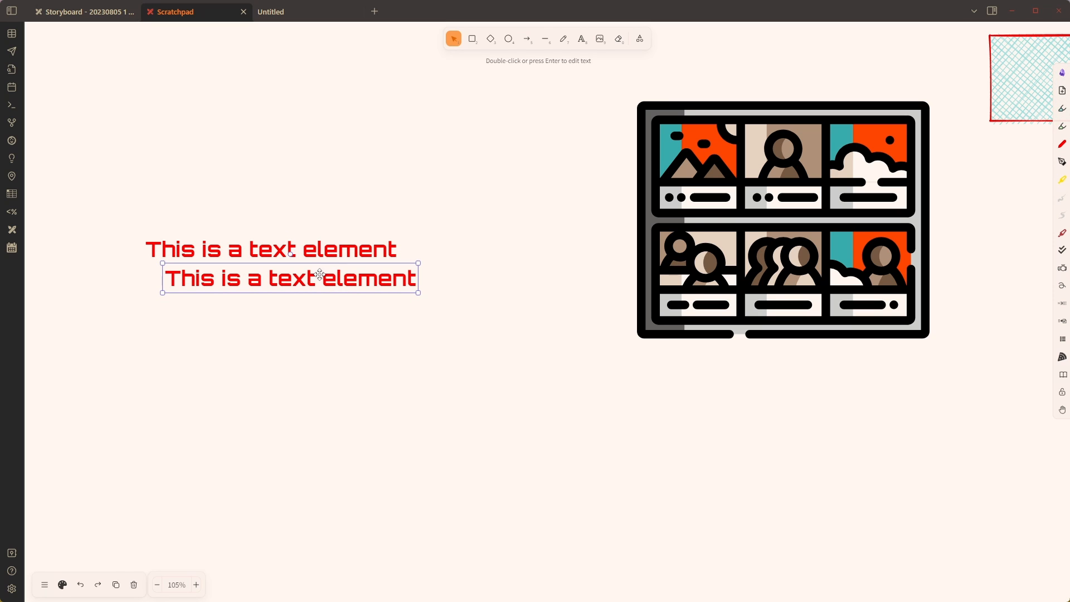
{"action": "left_click", "coordinate": [314, 241]}
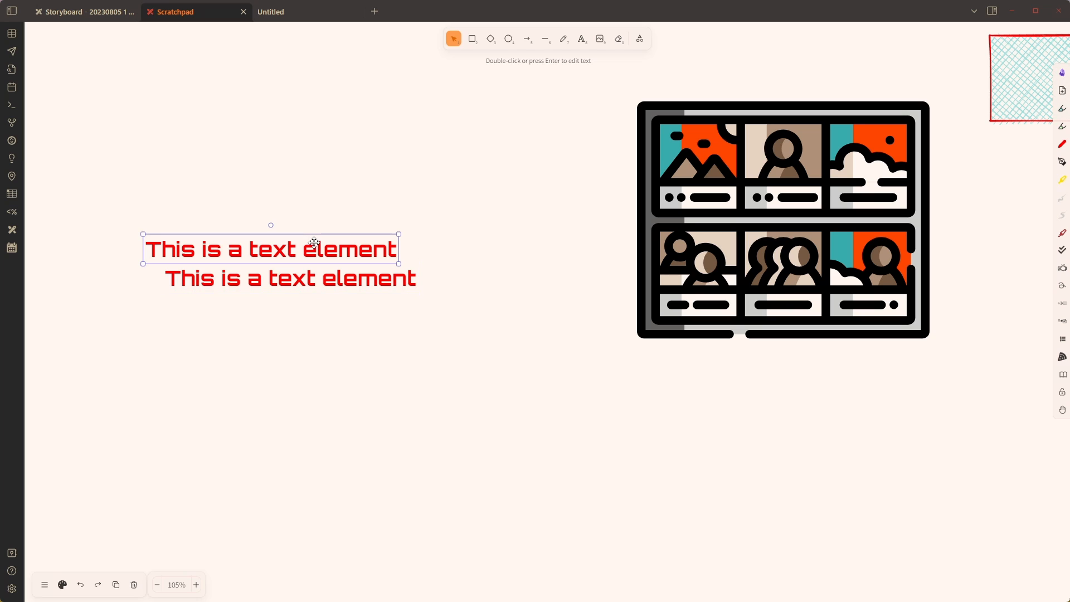
{"action": "left_click", "coordinate": [61, 584]}
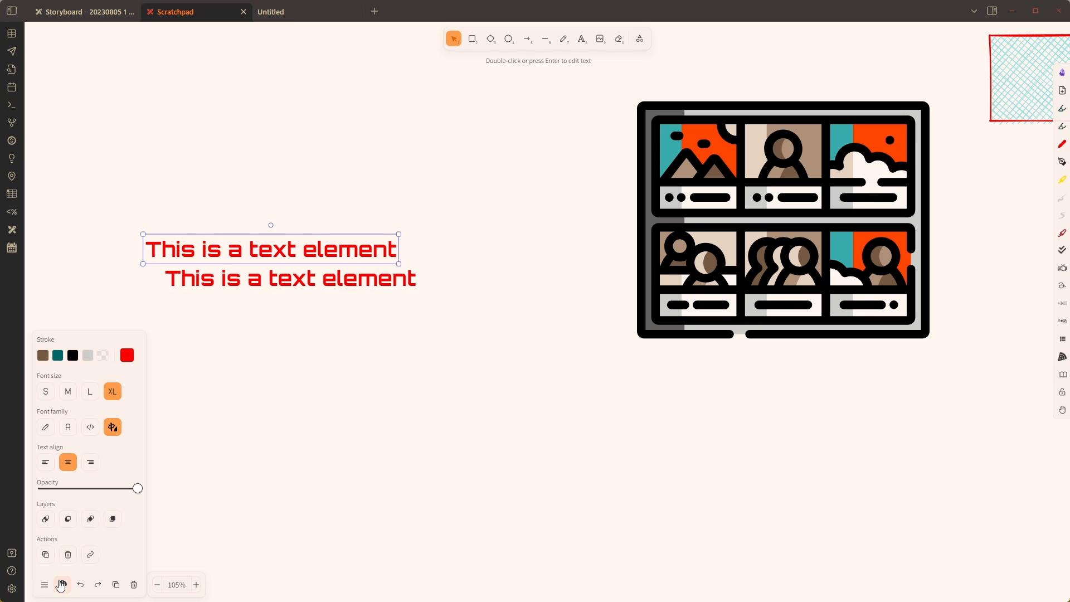
{"action": "left_click", "coordinate": [88, 358]}
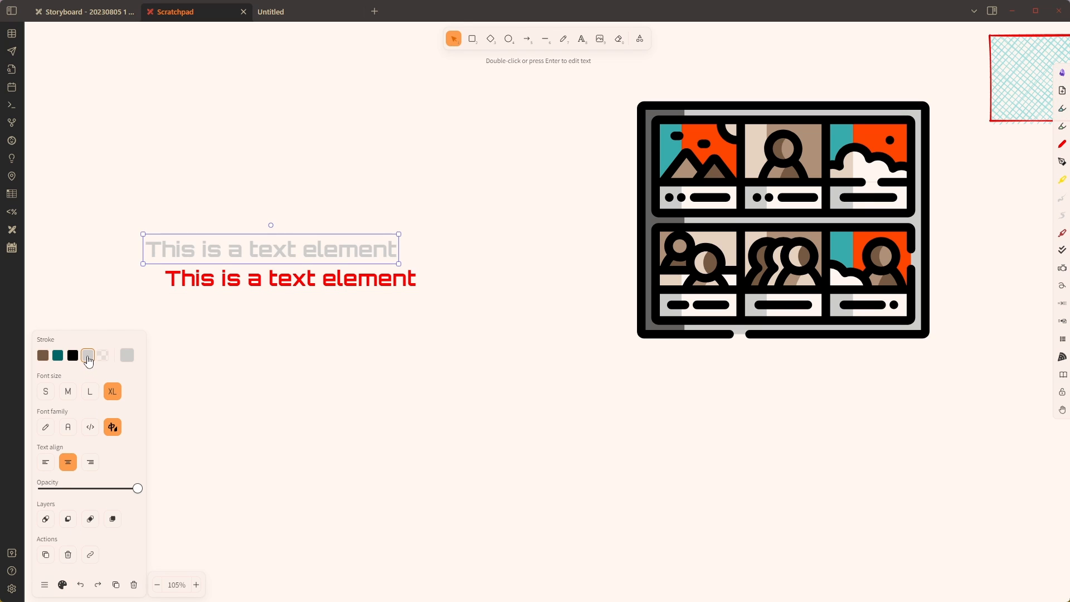
Step: Overlay the red text on the gray copy with a slight offset as a drop shadow, and undo the overlay
{"action": "left_click_drag", "start_coordinate": [295, 281], "coordinate": [277, 249]}
{"action": "scroll", "coordinate": [277, 246], "scroll_direction": "up", "scroll_amount": 6}
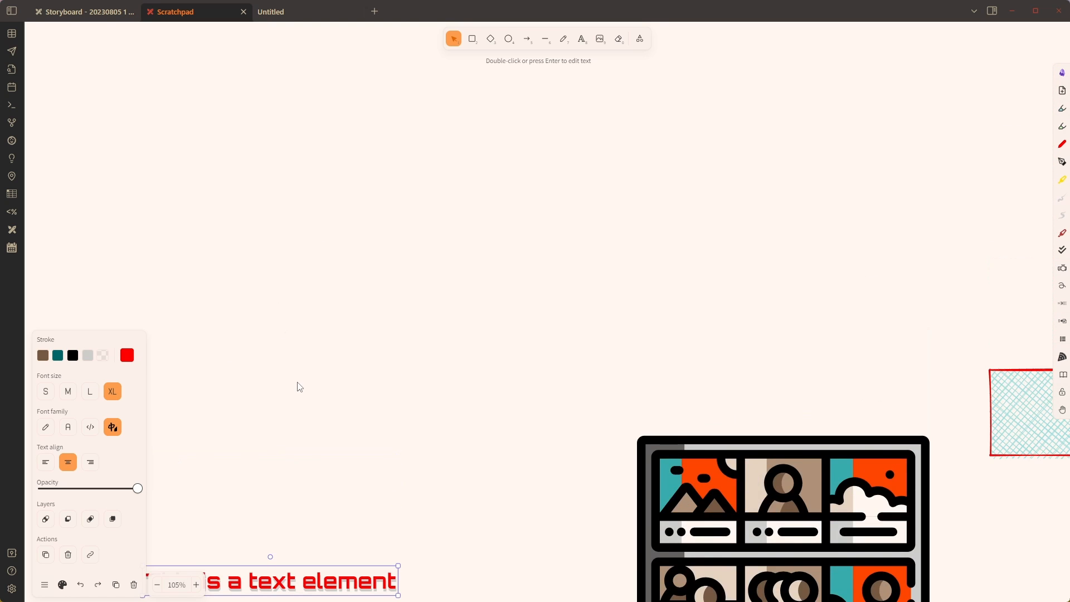
{"action": "scroll", "coordinate": [300, 388], "scroll_direction": "down", "scroll_amount": 4}
{"action": "scroll", "coordinate": [300, 389], "scroll_direction": "up", "scroll_amount": 8}
{"action": "scroll", "coordinate": [282, 410], "scroll_direction": "left", "scroll_amount": 5}
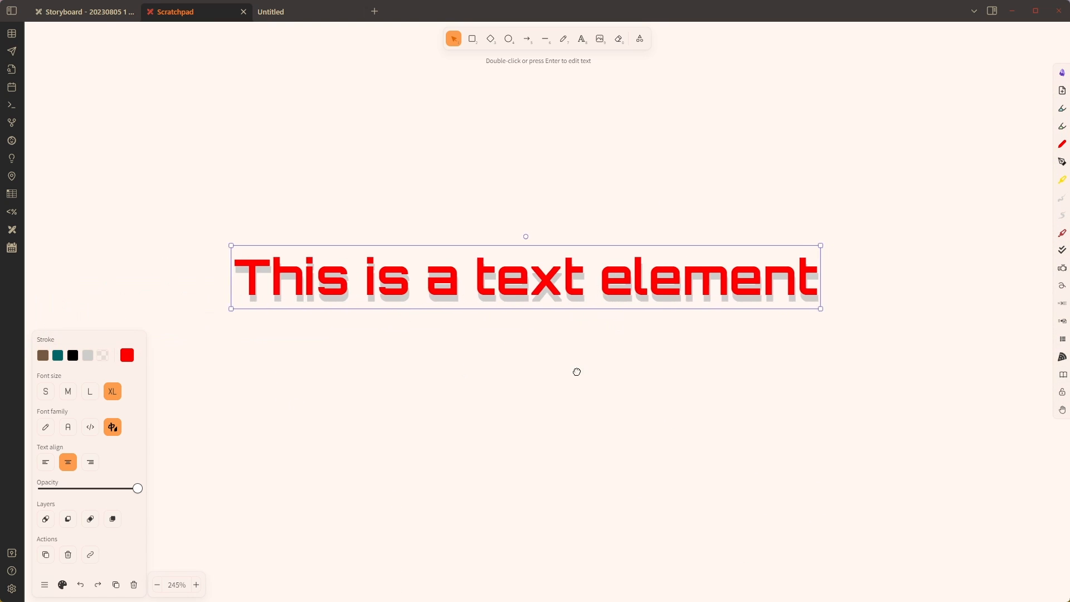
{"action": "left_click_drag", "start_coordinate": [406, 283], "coordinate": [404, 284]}
{"action": "left_click", "coordinate": [432, 347]}
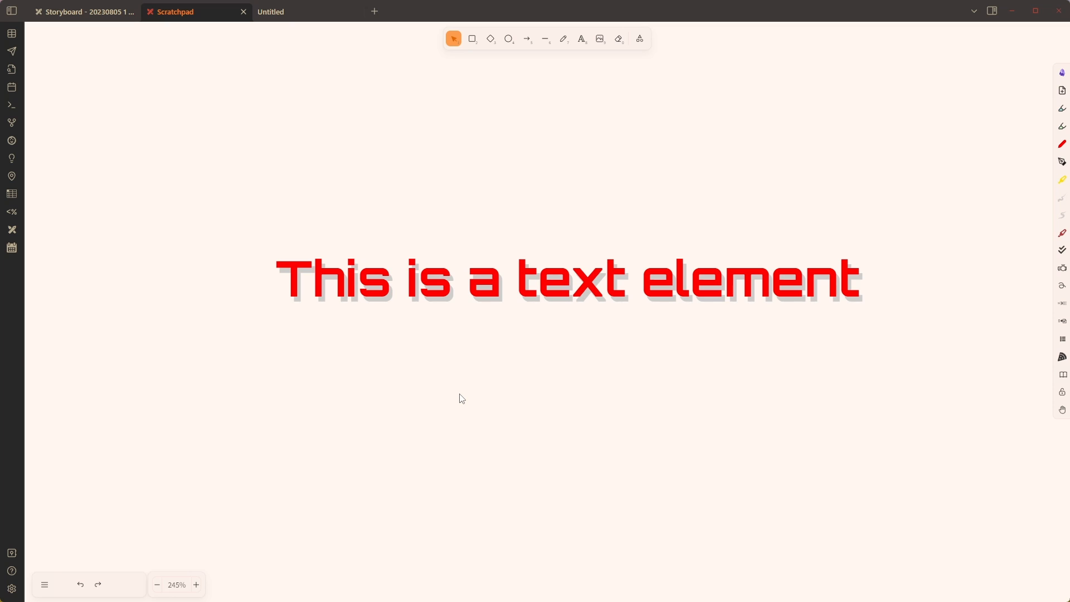
{"action": "key", "text": "ctrl+z"}
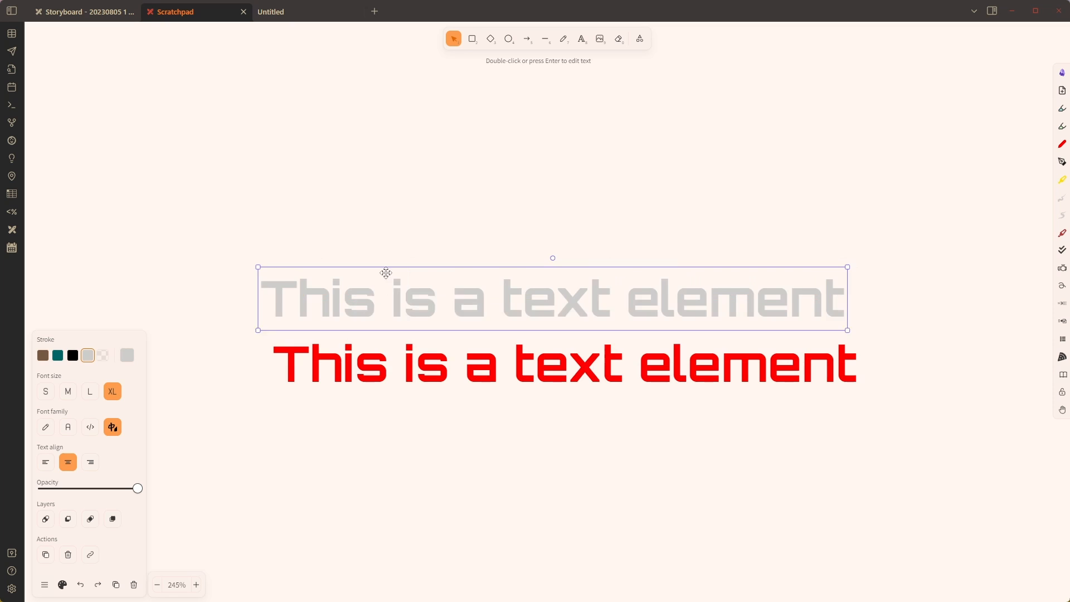
{"action": "key", "text": "ctrl+z"}
Step: Move the red text clear of the gray copy and run the Text Aura script on it
{"action": "left_click_drag", "start_coordinate": [396, 369], "coordinate": [360, 339]}
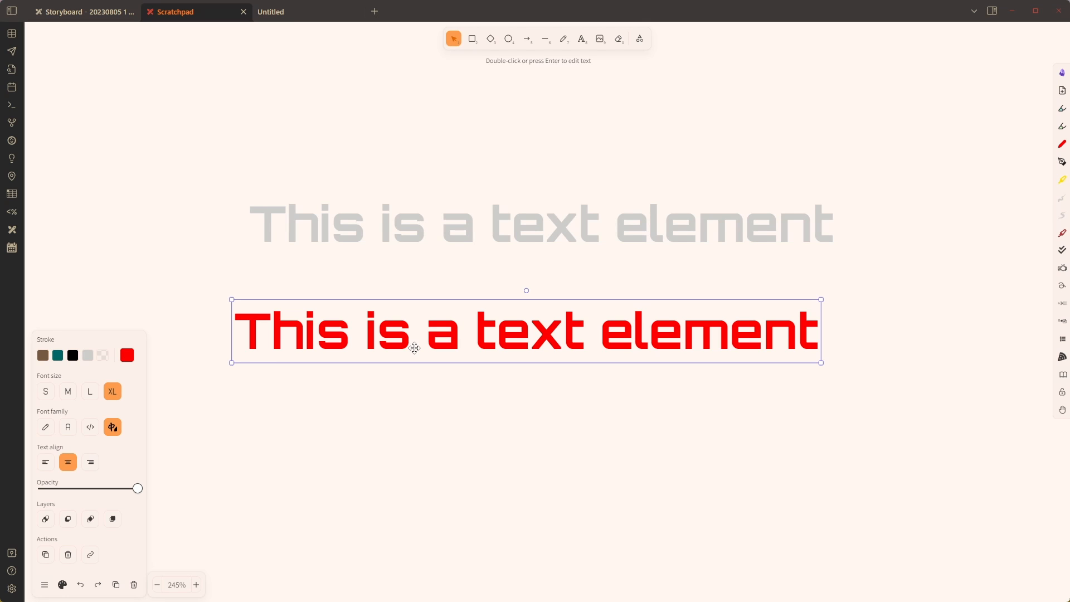
{"action": "key", "text": "ctrl+p"}
{"action": "type", "text": "aura"}
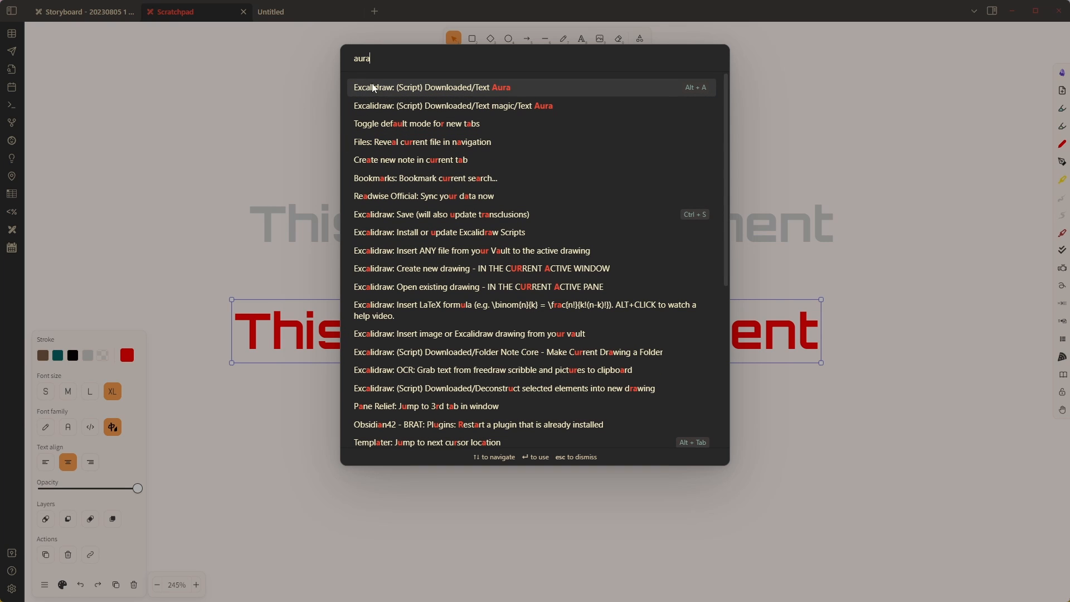
{"action": "left_click", "coordinate": [507, 91]}
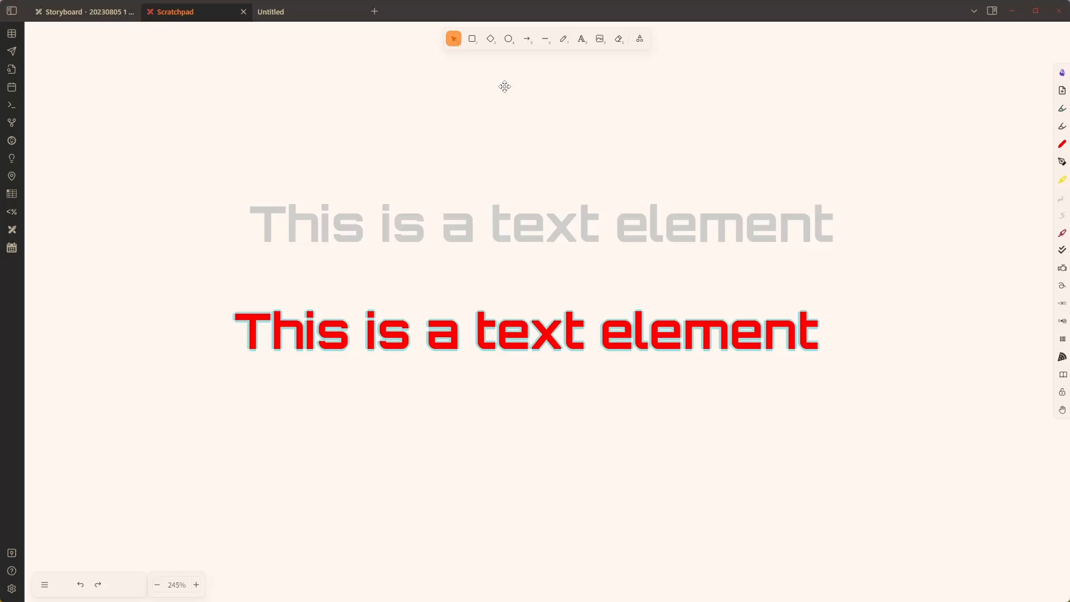
{"action": "left_click_drag", "start_coordinate": [535, 338], "coordinate": [565, 335]}
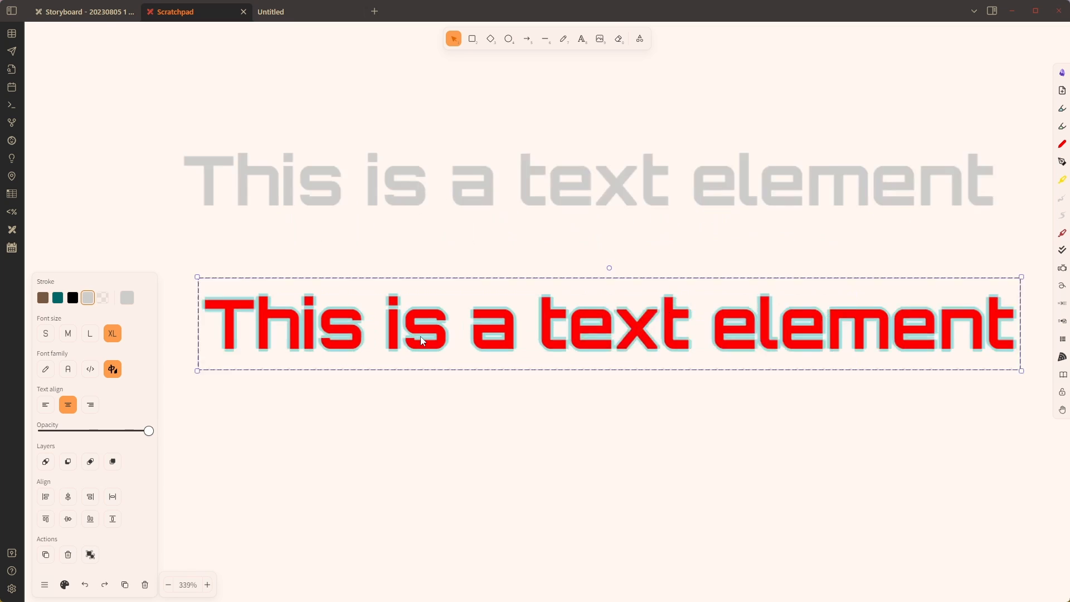
{"action": "scroll", "coordinate": [421, 342], "scroll_direction": "up", "scroll_amount": 5}
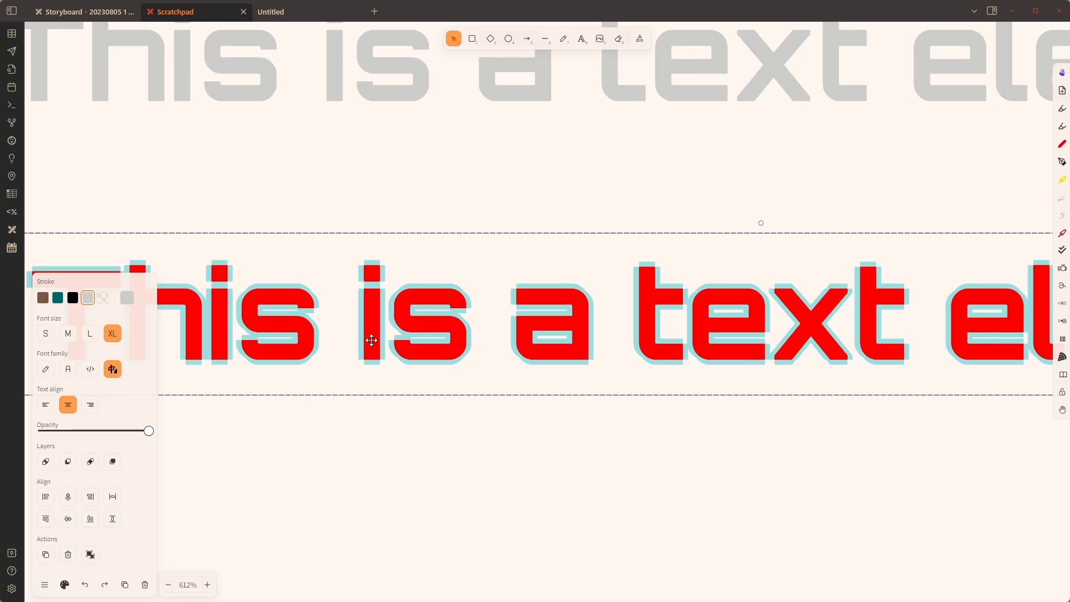
{"action": "scroll", "coordinate": [370, 340], "scroll_direction": "down", "scroll_amount": 7}
{"action": "scroll", "coordinate": [363, 361], "scroll_direction": "up", "scroll_amount": 1}
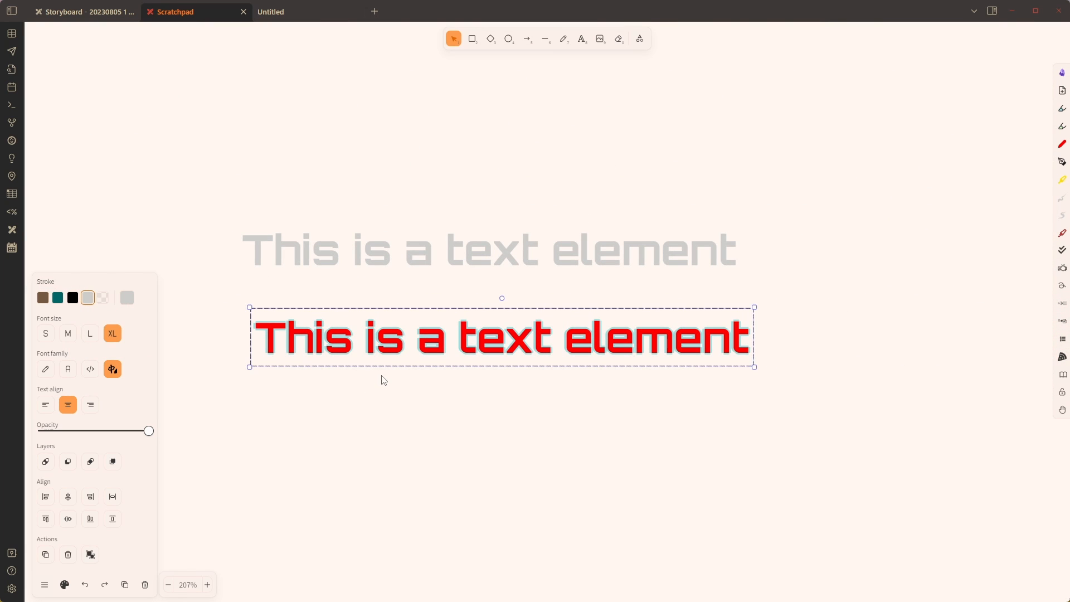
Step: Undo the text aura and reposition the plain red text below the gray text
{"action": "key", "text": "ctrl+z"}
{"action": "key", "text": "ctrl+z"}
{"action": "left_click", "coordinate": [410, 418]}
{"action": "left_click_drag", "start_coordinate": [411, 349], "coordinate": [439, 348]}
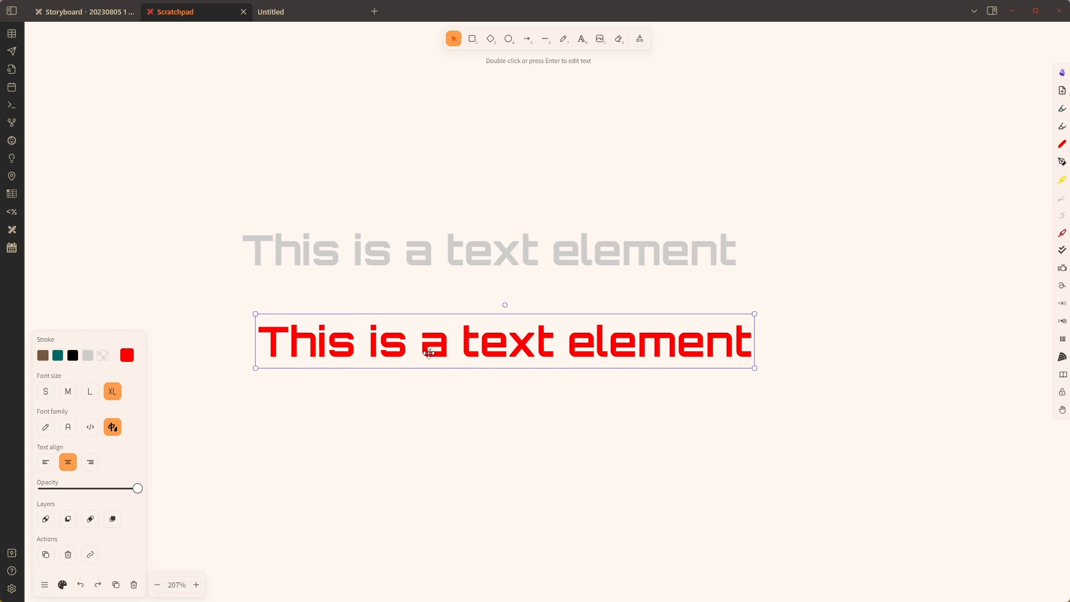
Step: Draw a small rectangle above the gray text and set its background color to dark gray
{"action": "left_click", "coordinate": [472, 39]}
{"action": "left_click_drag", "start_coordinate": [263, 100], "coordinate": [352, 153]}
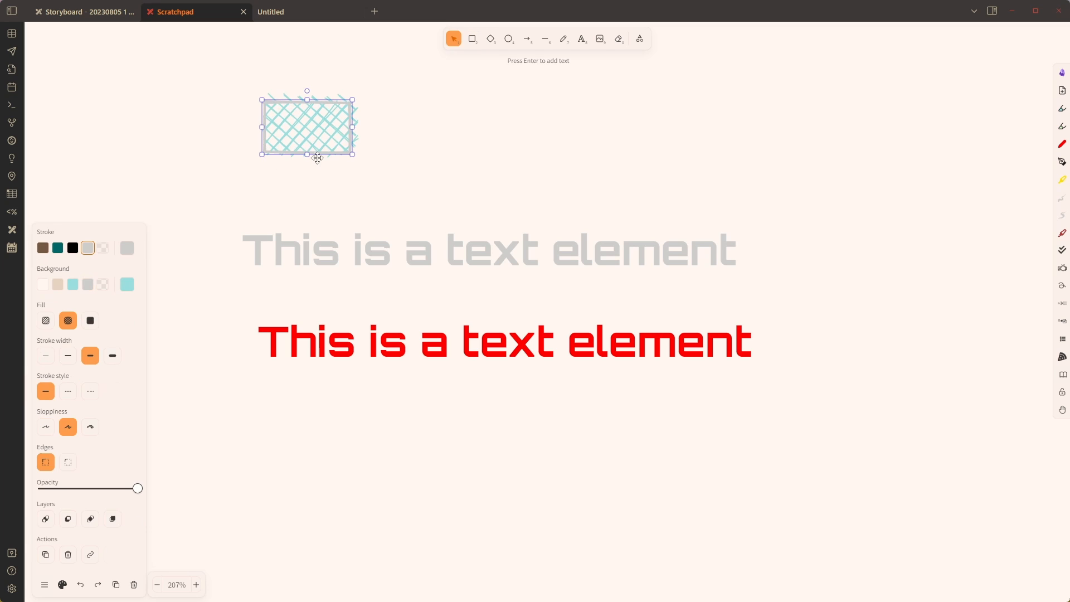
{"action": "left_click", "coordinate": [128, 285]}
{"action": "left_click", "coordinate": [189, 337]}
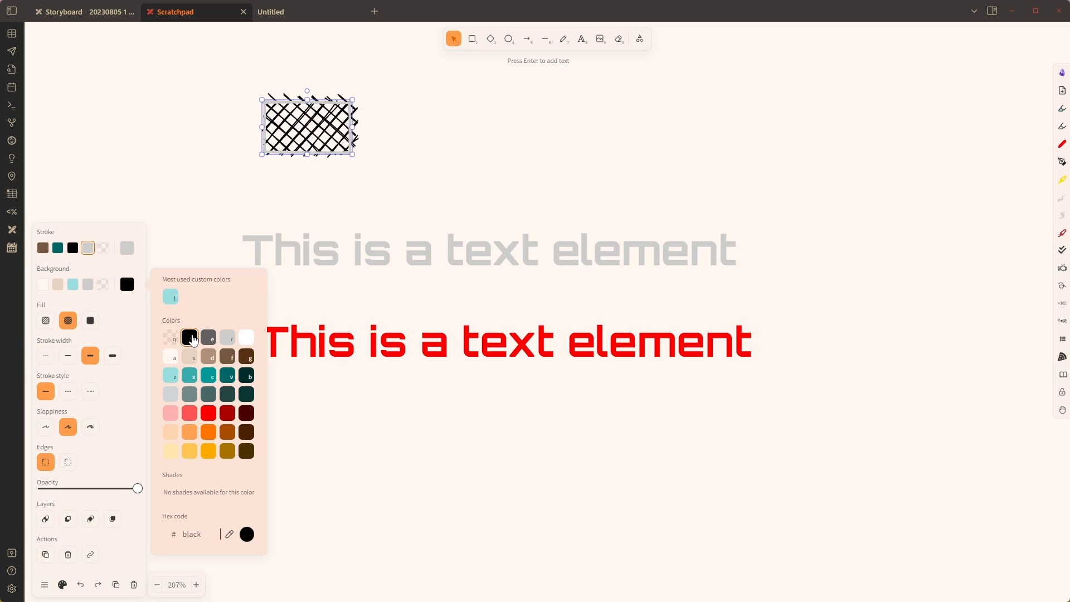
{"action": "double_click", "coordinate": [202, 533]}
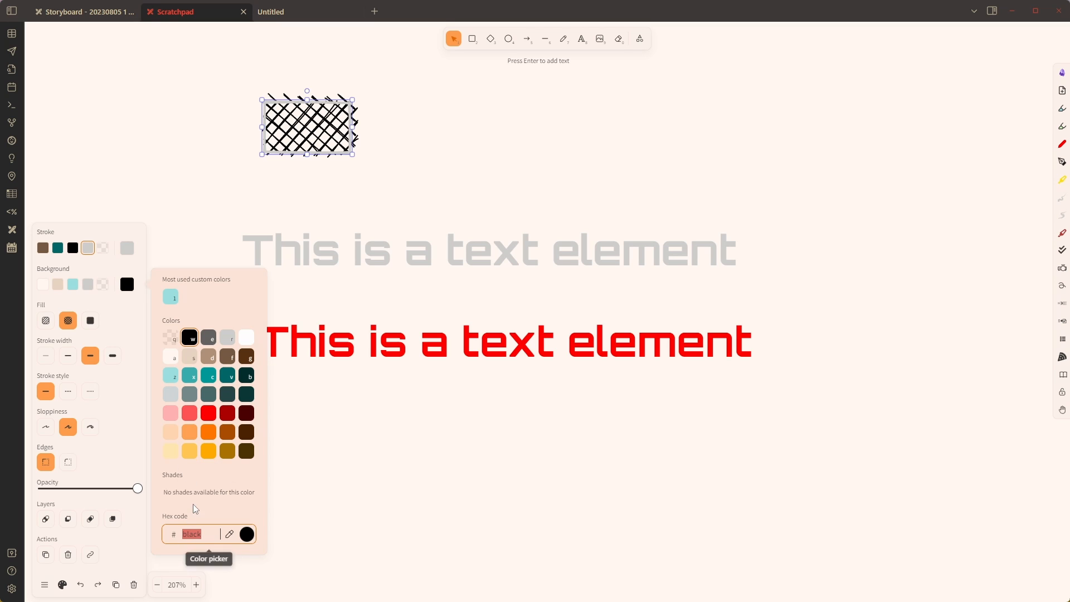
{"action": "left_click", "coordinate": [209, 338]}
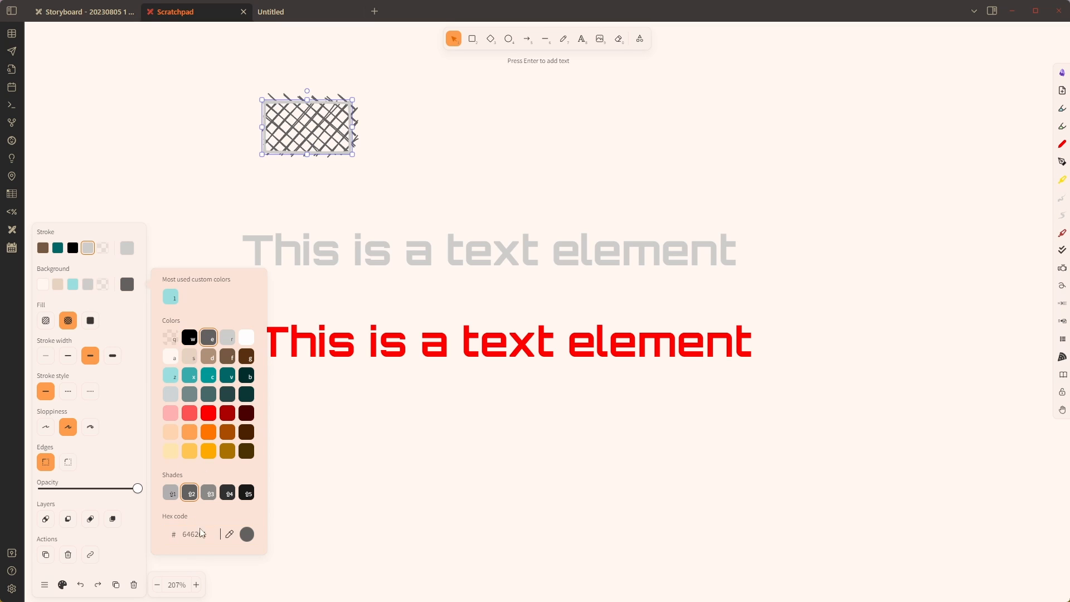
Step: Copy the hex code of the small rectangle's dark gray background and deselect the rectangle
{"action": "double_click", "coordinate": [199, 535]}
{"action": "right_click", "coordinate": [198, 534]}
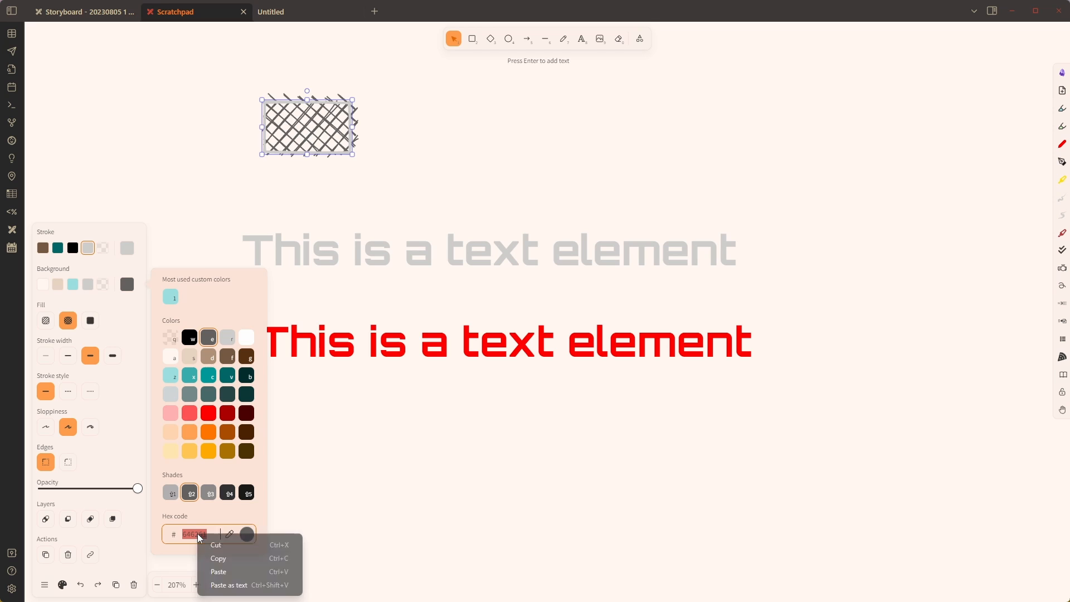
{"action": "left_click", "coordinate": [223, 561]}
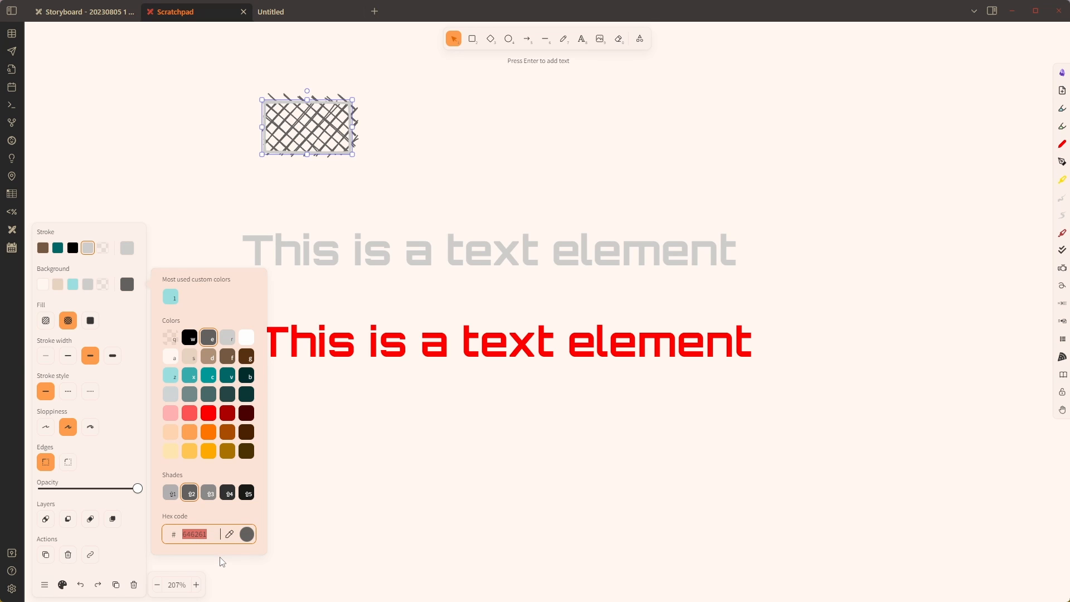
{"action": "left_click", "coordinate": [417, 474]}
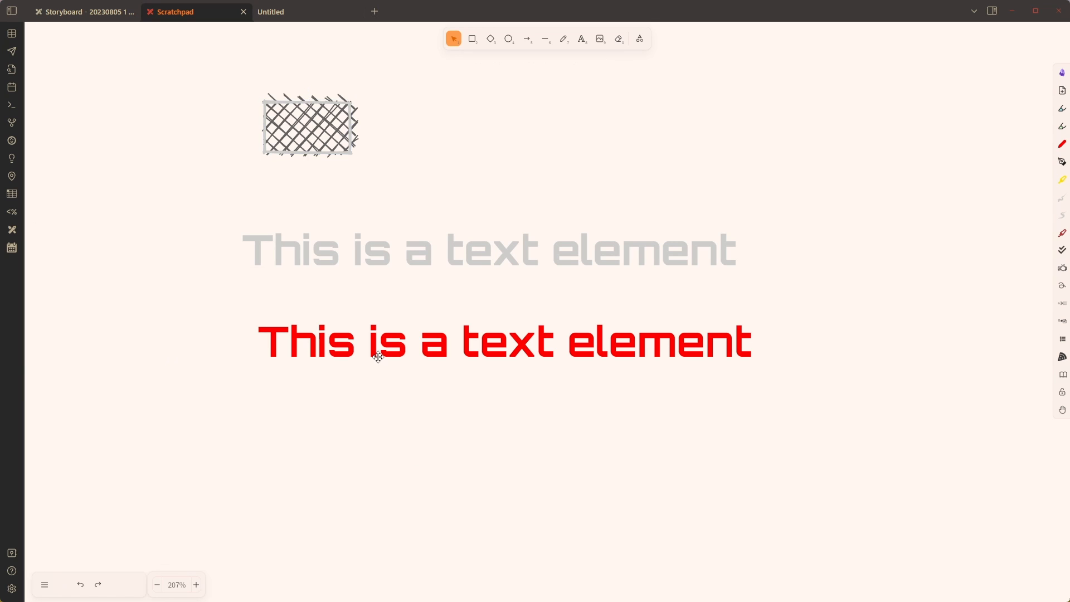
Step: Shift the red text slightly and run the Text Aura script on it using the copied dark gray
{"action": "left_click", "coordinate": [380, 357]}
{"action": "left_click_drag", "start_coordinate": [382, 355], "coordinate": [393, 344]}
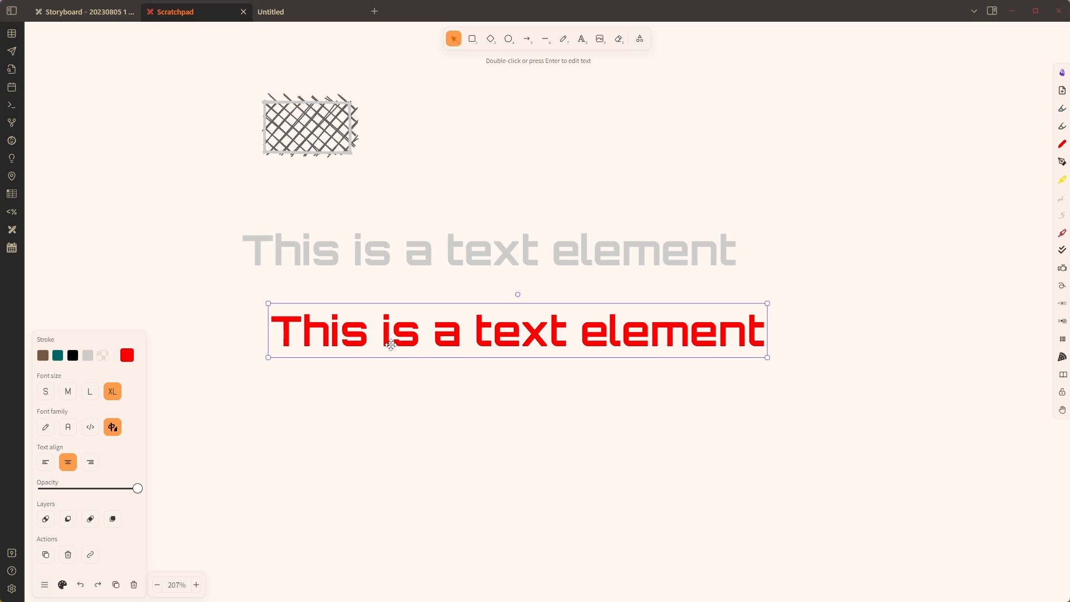
{"action": "key", "text": "ctrl+p"}
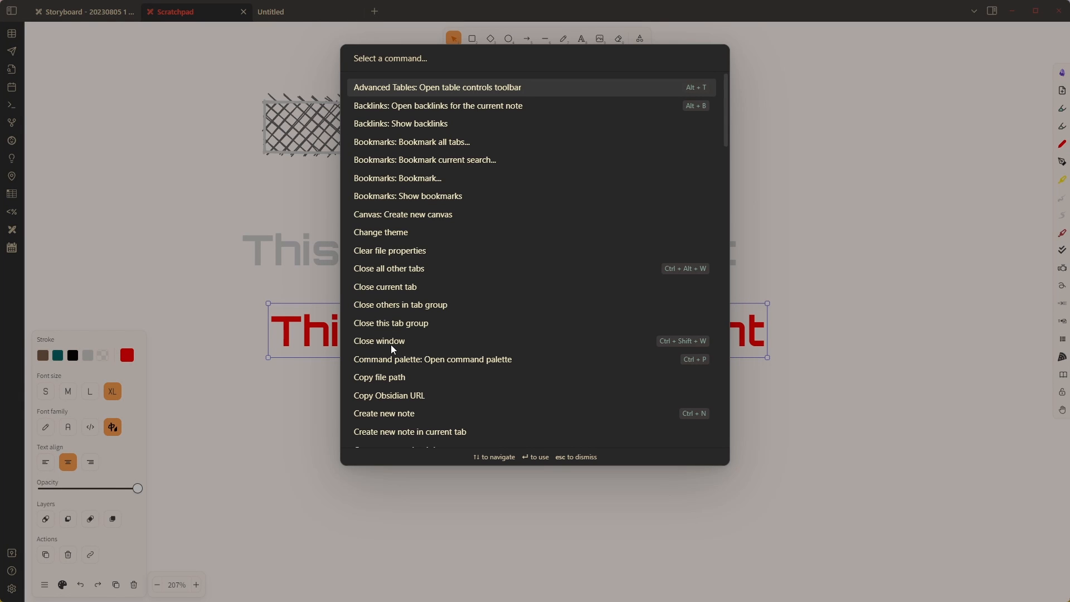
{"action": "type", "text": "aura"}
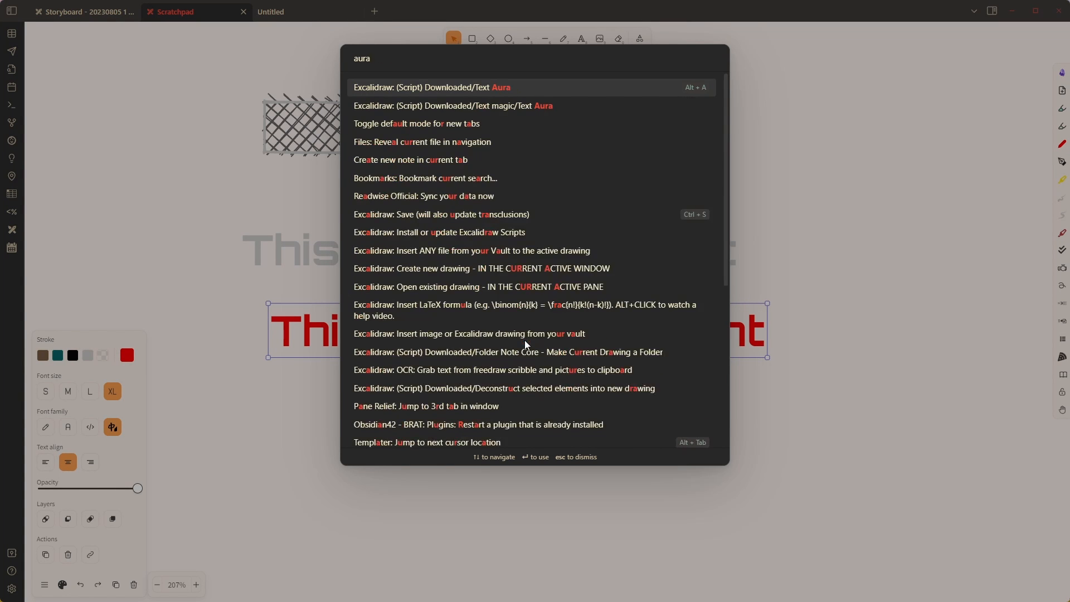
{"action": "key", "text": "Return"}
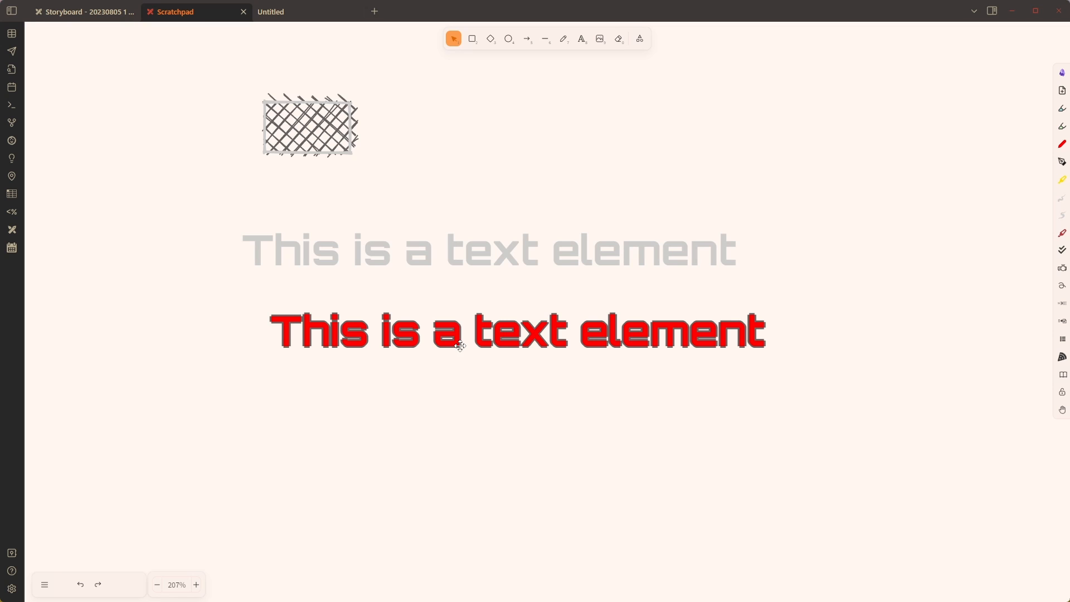
Step: Move the outlined red text above the gray text and place the gray text clear below it
{"action": "scroll", "coordinate": [448, 341], "scroll_direction": "up", "scroll_amount": 5}
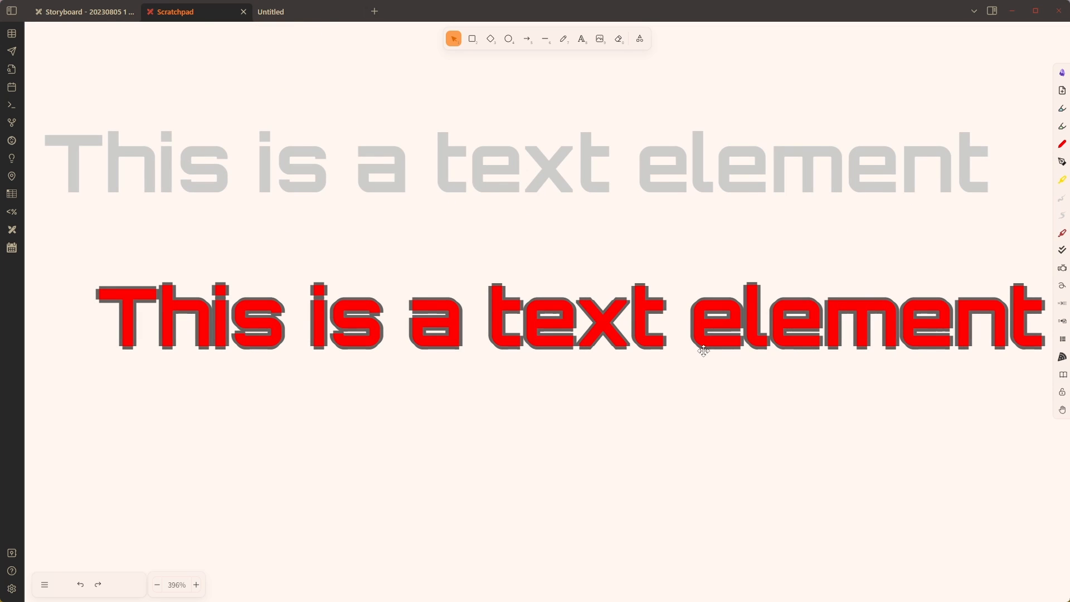
{"action": "left_click_drag", "start_coordinate": [384, 319], "coordinate": [339, 110]}
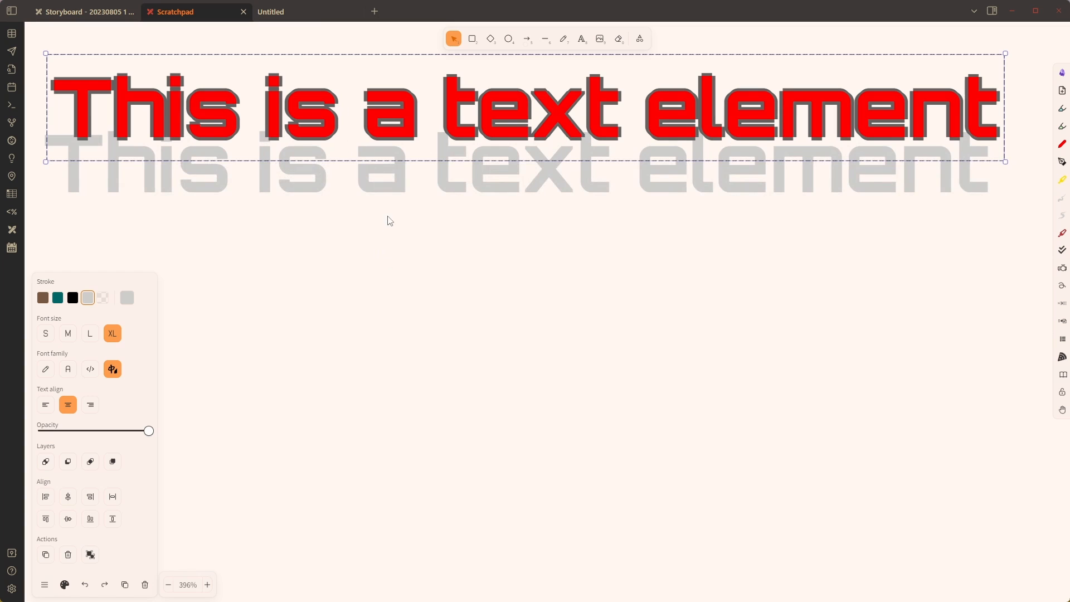
{"action": "left_click_drag", "start_coordinate": [403, 190], "coordinate": [410, 276]}
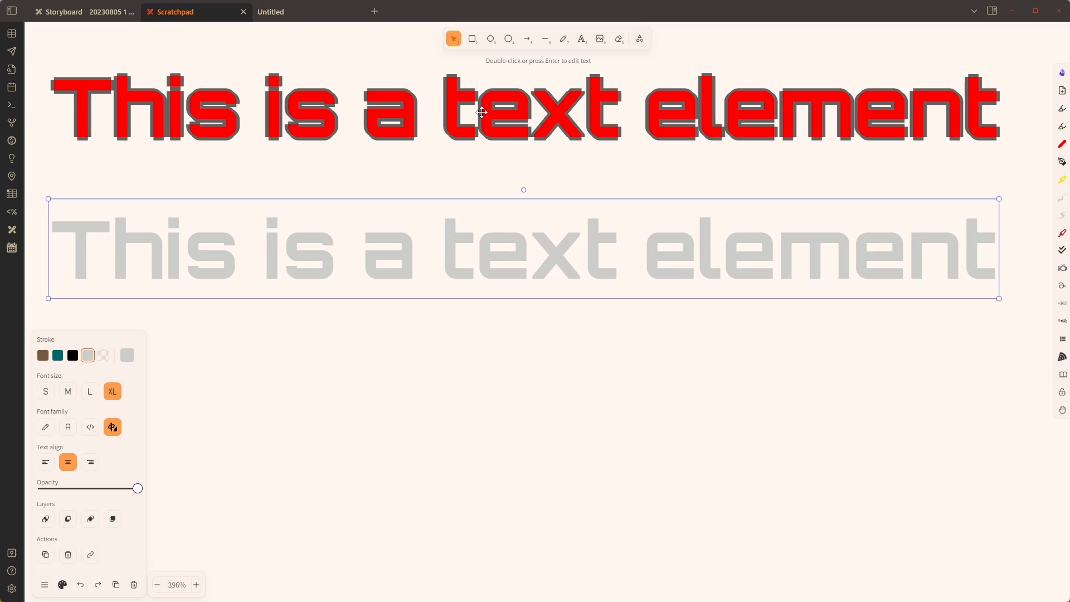
Step: Go to the Storyboard presentation and advance to the slide on exporting to PNG or SVG with embedded scene
{"action": "left_click", "coordinate": [100, 12]}
{"action": "key", "text": "Right"}
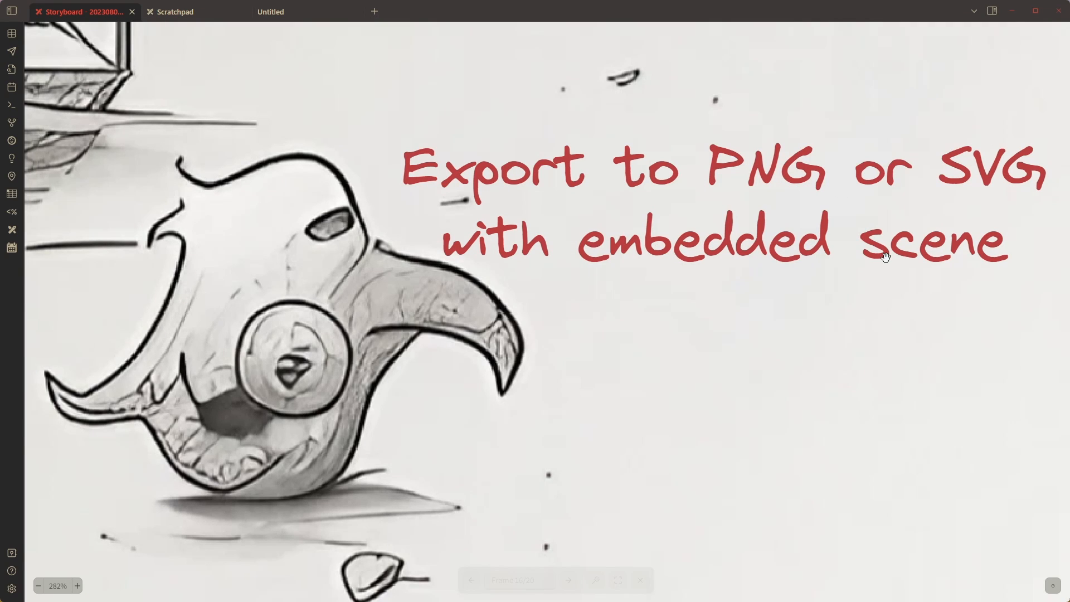
Step: In the Scratchpad drawing, delete the frame, notes and photo below, and move the teal rectangle between the texts and the storyboard icon
{"action": "left_click", "coordinate": [197, 12]}
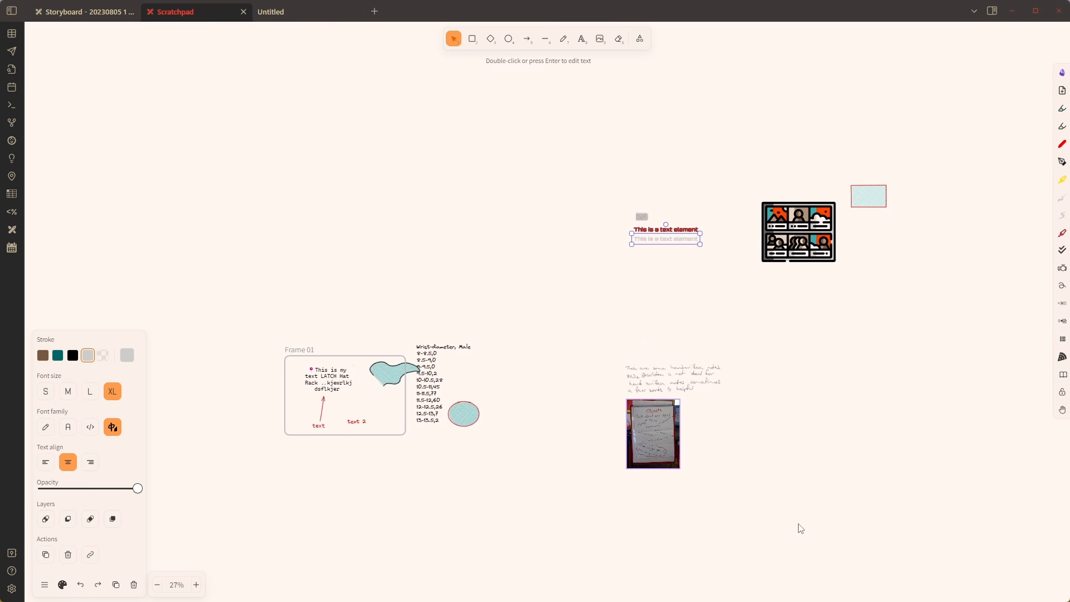
{"action": "left_click_drag", "start_coordinate": [800, 528], "coordinate": [175, 317]}
{"action": "key", "text": "Delete"}
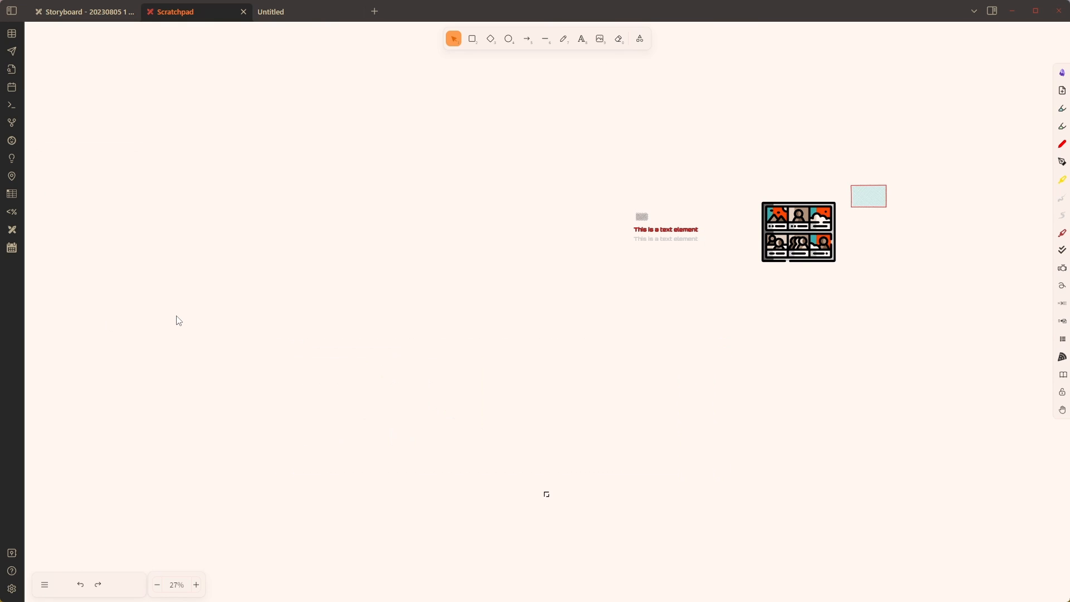
{"action": "left_click_drag", "start_coordinate": [855, 205], "coordinate": [714, 258]}
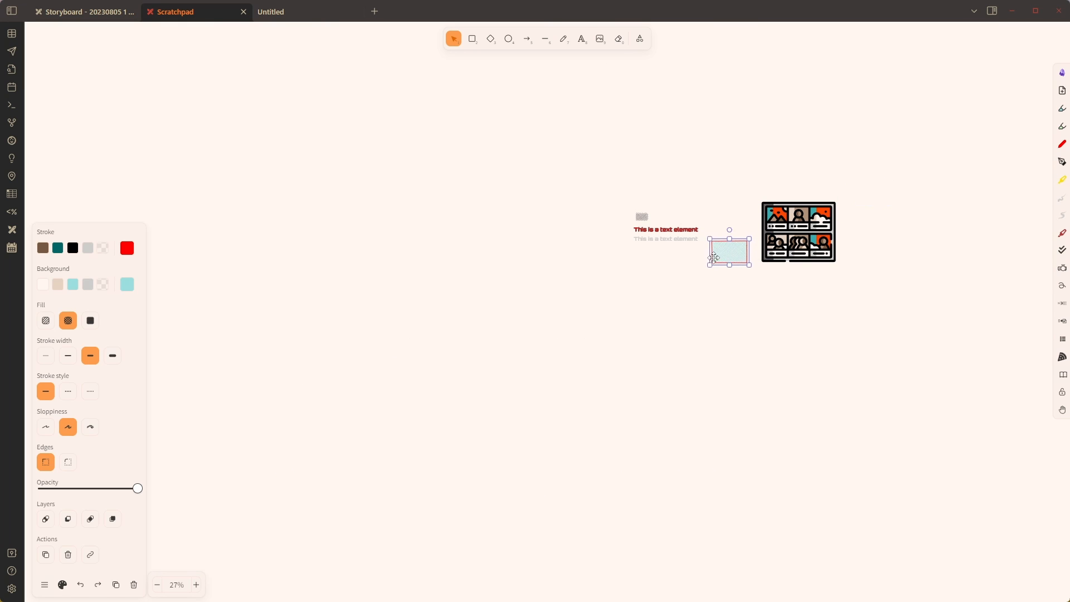
{"action": "scroll", "coordinate": [744, 227], "scroll_direction": "up", "scroll_amount": 5}
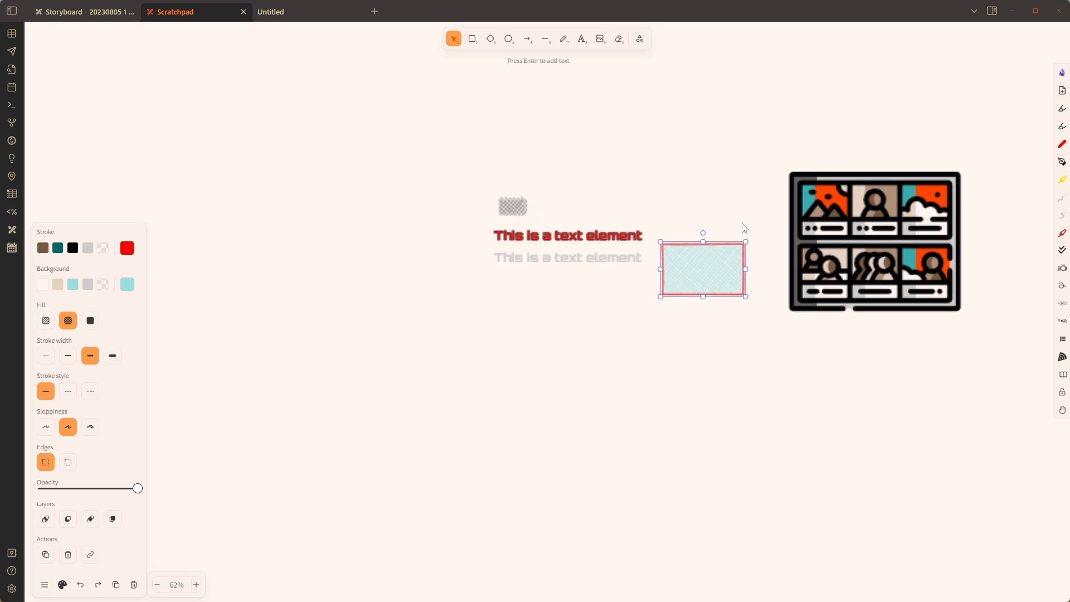
{"action": "scroll", "coordinate": [744, 228], "scroll_direction": "up", "scroll_amount": 1}
{"action": "left_click_drag", "start_coordinate": [1004, 282], "coordinate": [852, 302]}
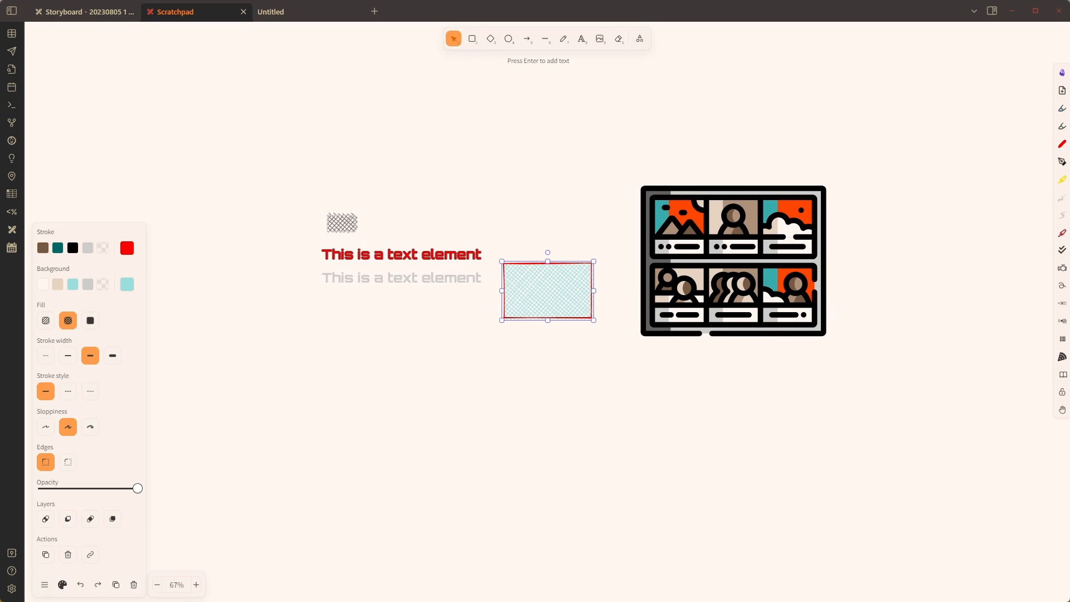
Step: Open the image export settings, choose to embed the scene, and set the image to export outside the vault
{"action": "left_click", "coordinate": [44, 585]}
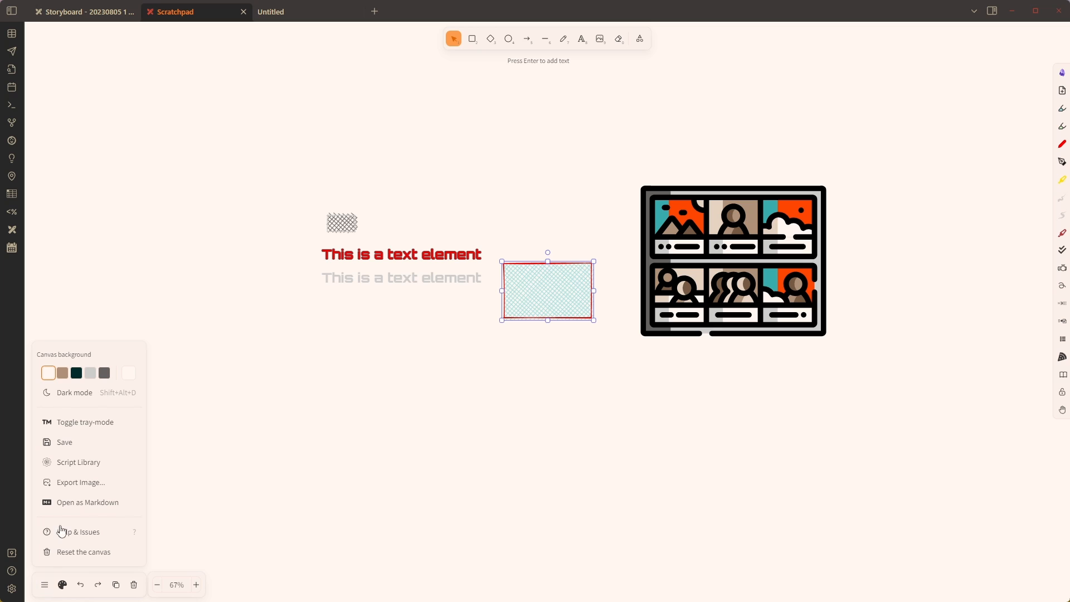
{"action": "left_click", "coordinate": [81, 486]}
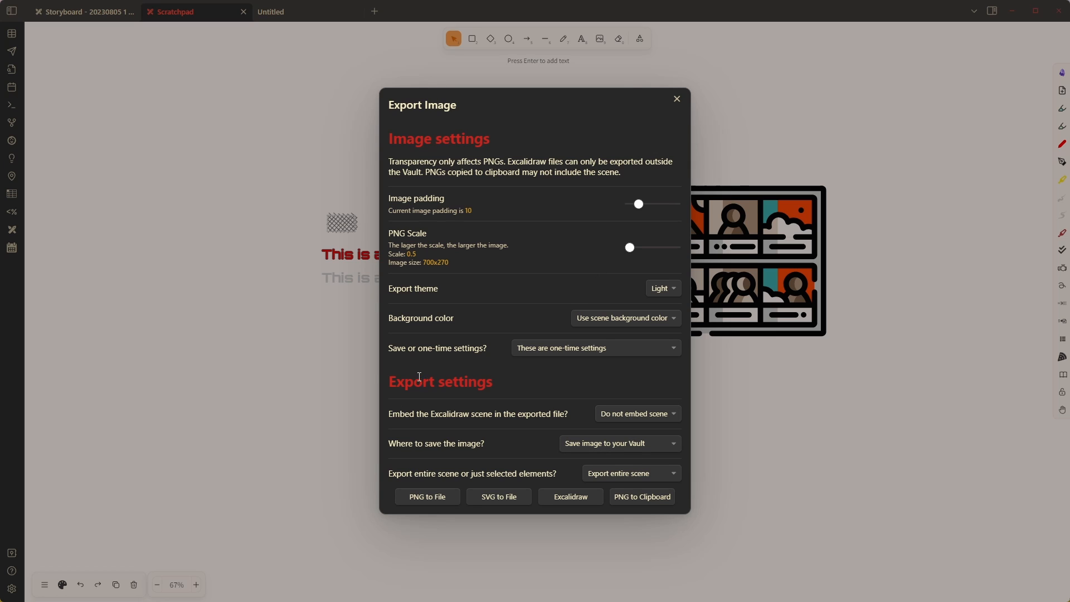
{"action": "left_click", "coordinate": [638, 413]}
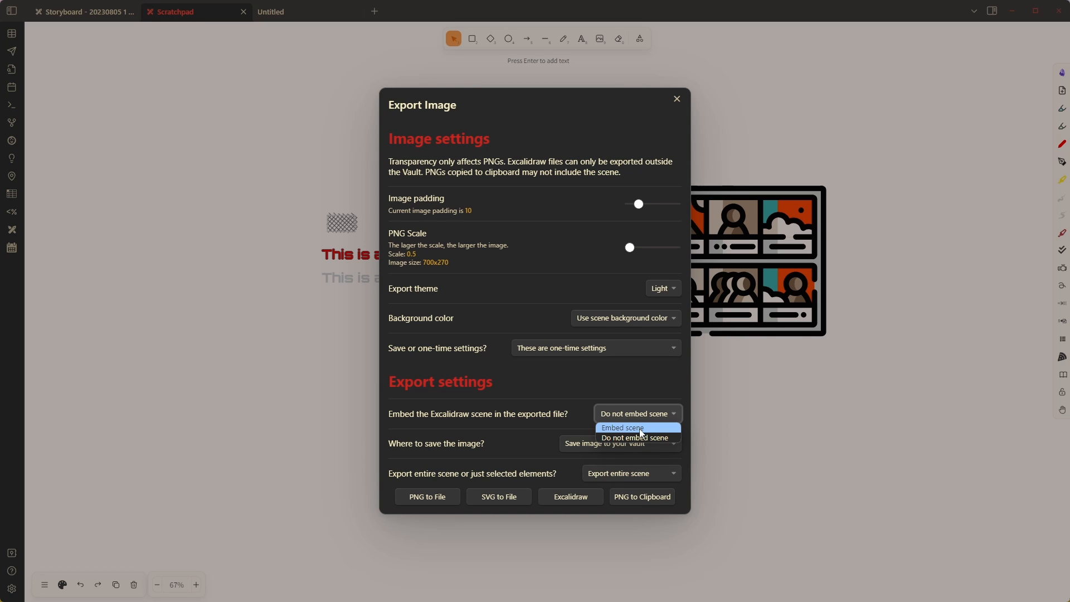
{"action": "left_click", "coordinate": [642, 428]}
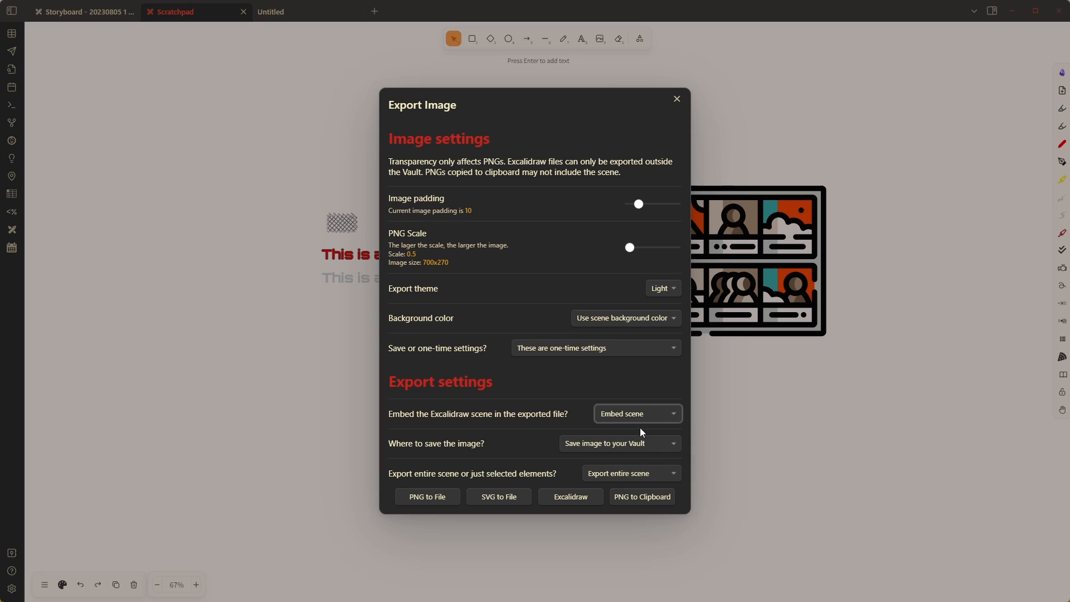
{"action": "left_click", "coordinate": [606, 444]}
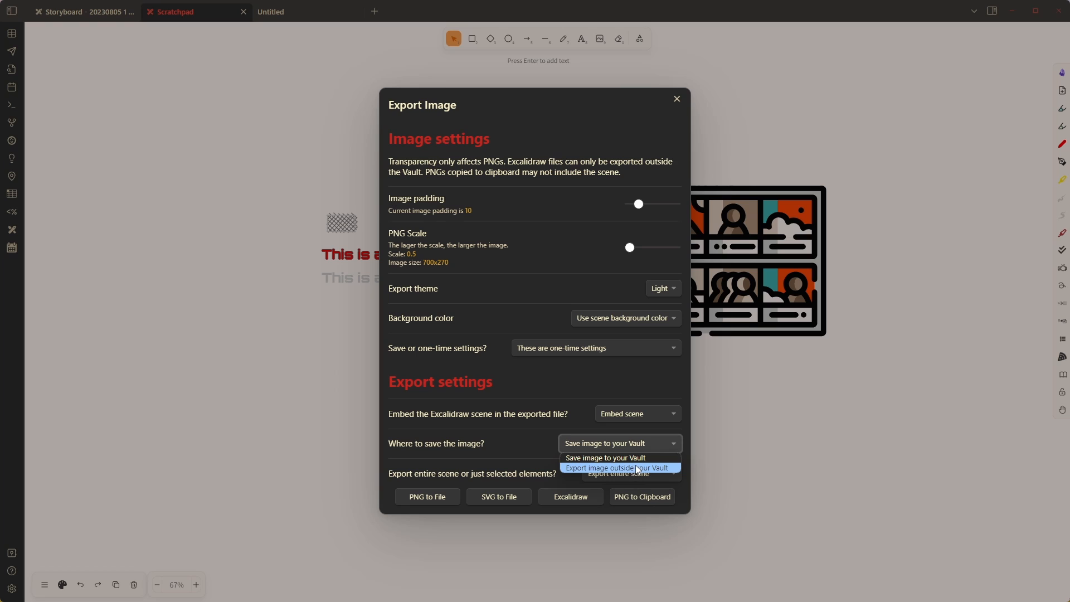
{"action": "left_click", "coordinate": [669, 468]}
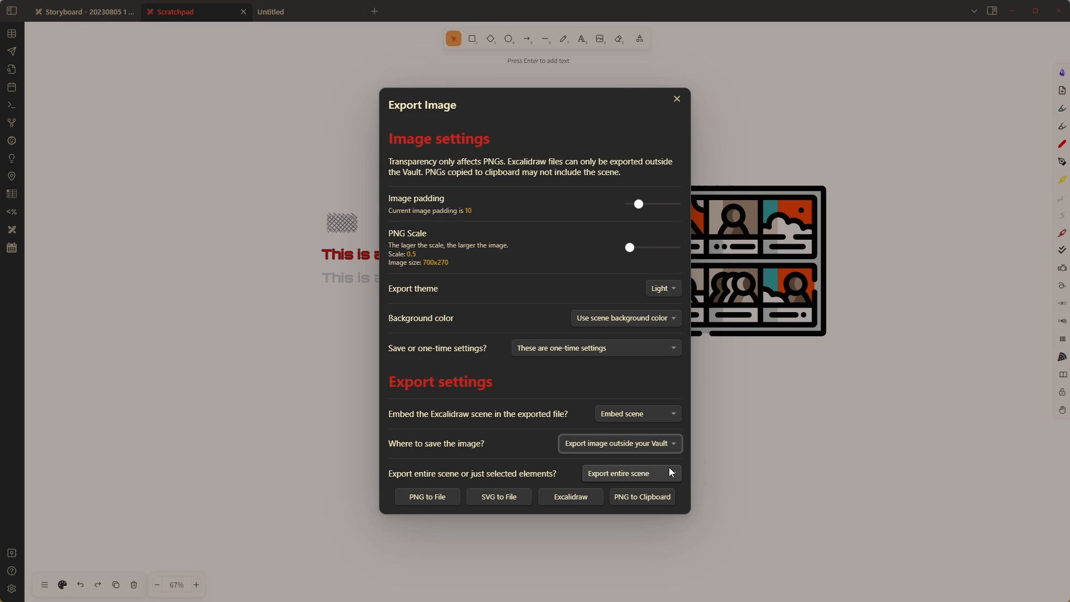
Step: Export the drawing as Scratchpad.png to the Downloads folder, replacing the existing file
{"action": "left_click", "coordinate": [423, 494]}
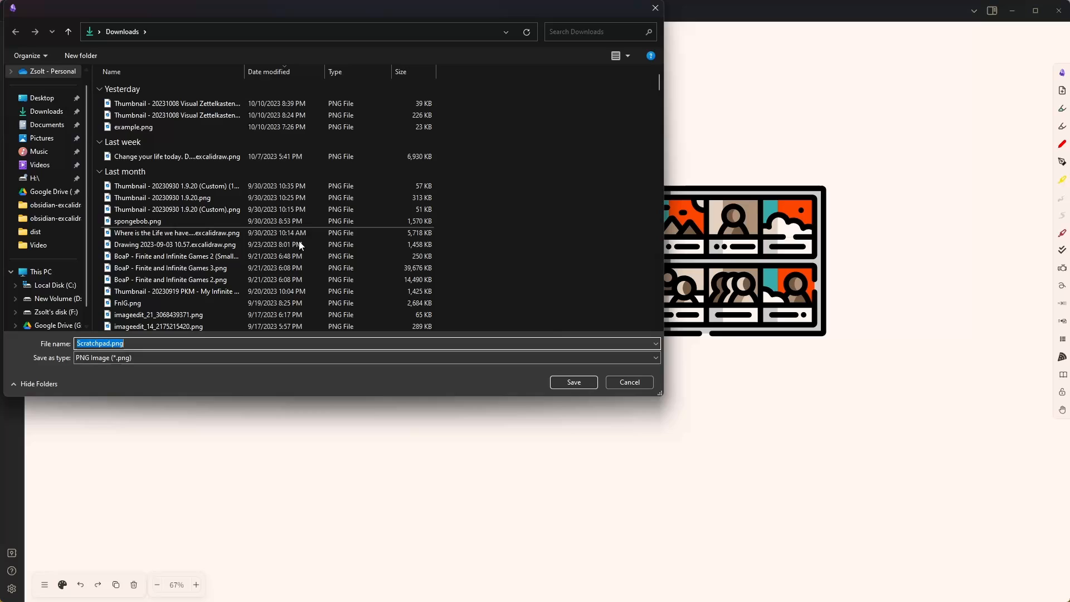
{"action": "left_click", "coordinate": [574, 382]}
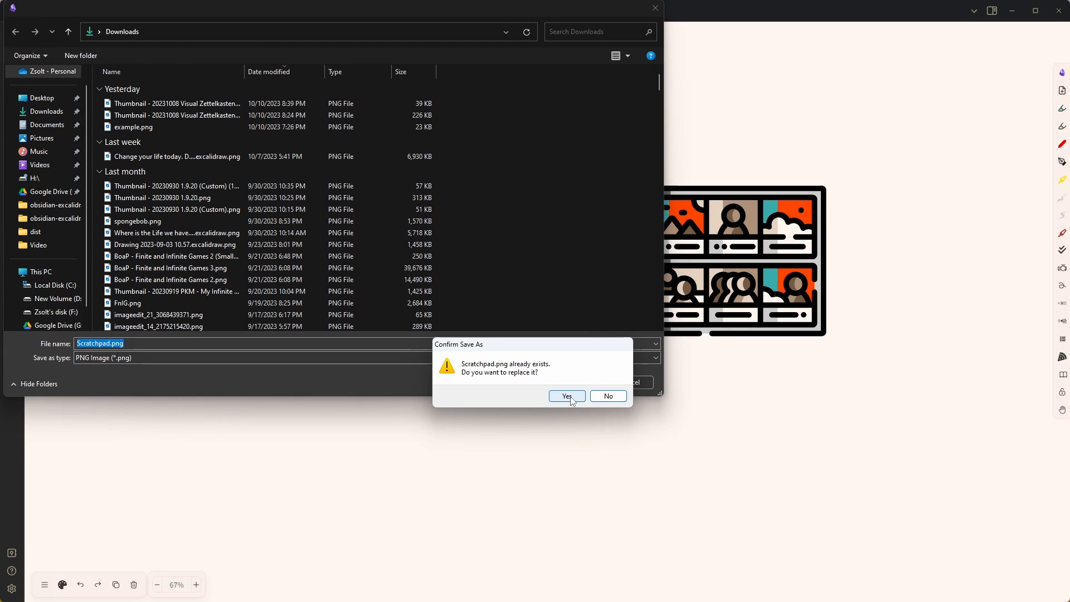
{"action": "left_click", "coordinate": [567, 396]}
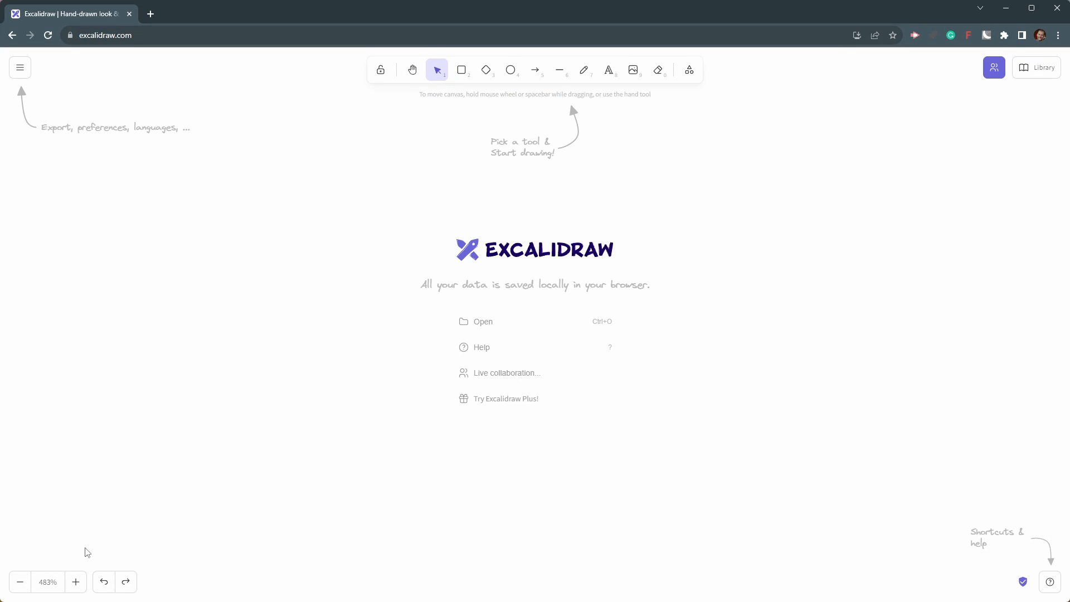
Step: Open the Downloads folder in File Explorer and drop Scratchpad.png onto the excalidraw.com canvas in the browser
{"action": "key", "text": "super+e"}
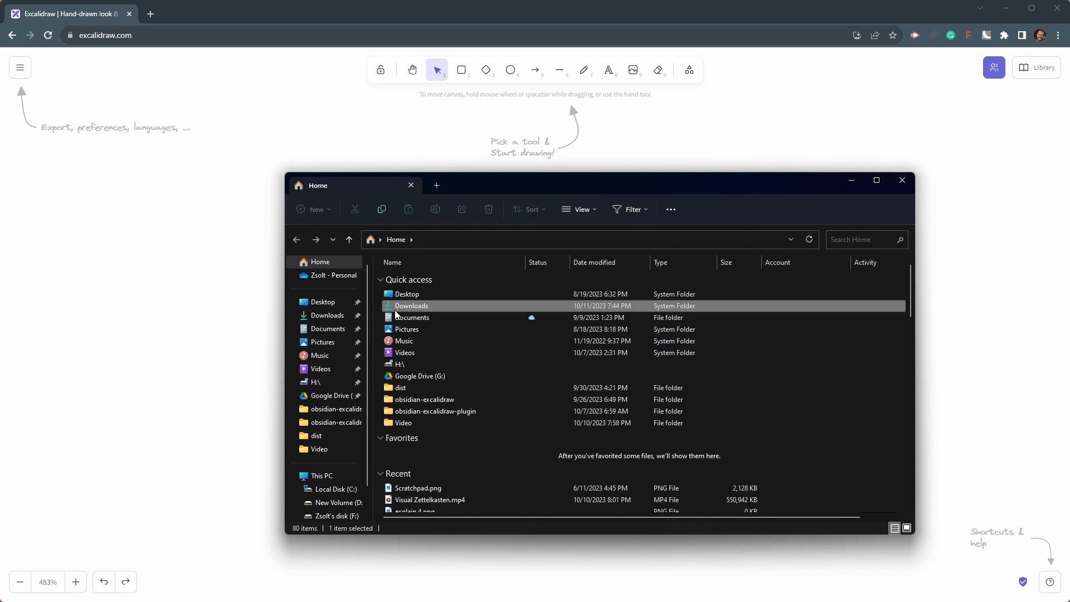
{"action": "double_click", "coordinate": [396, 309]}
{"action": "left_click_drag", "start_coordinate": [463, 186], "coordinate": [524, 466]}
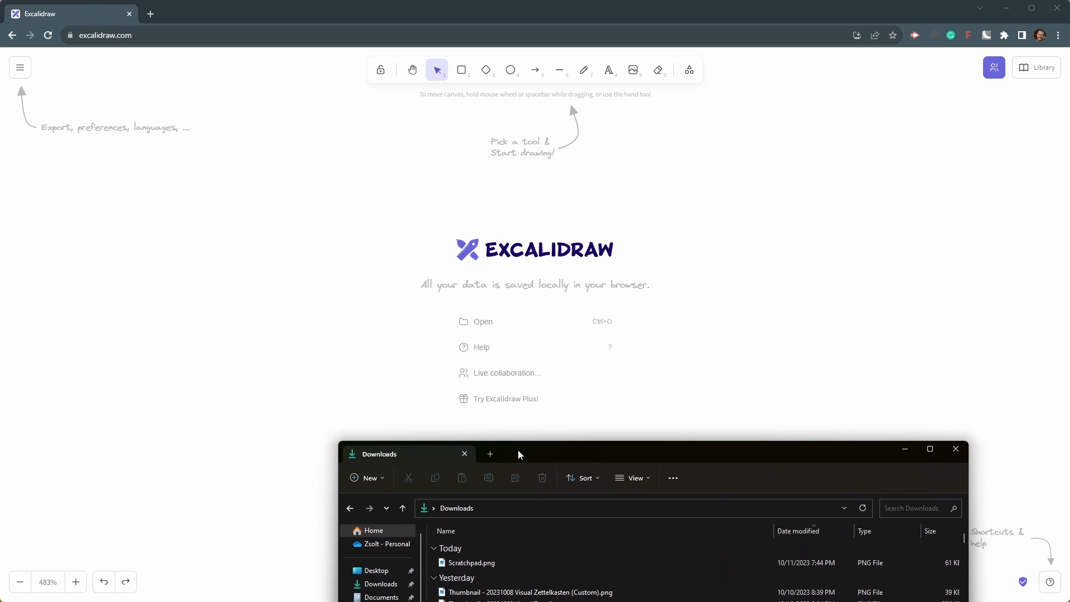
{"action": "left_click_drag", "start_coordinate": [456, 563], "coordinate": [343, 269]}
Step: Select the imported storyboard icon, the red and gray texts, and the teal rectangle to check that each is a separate editable element
{"action": "scroll", "coordinate": [354, 273], "scroll_direction": "up", "scroll_amount": 3}
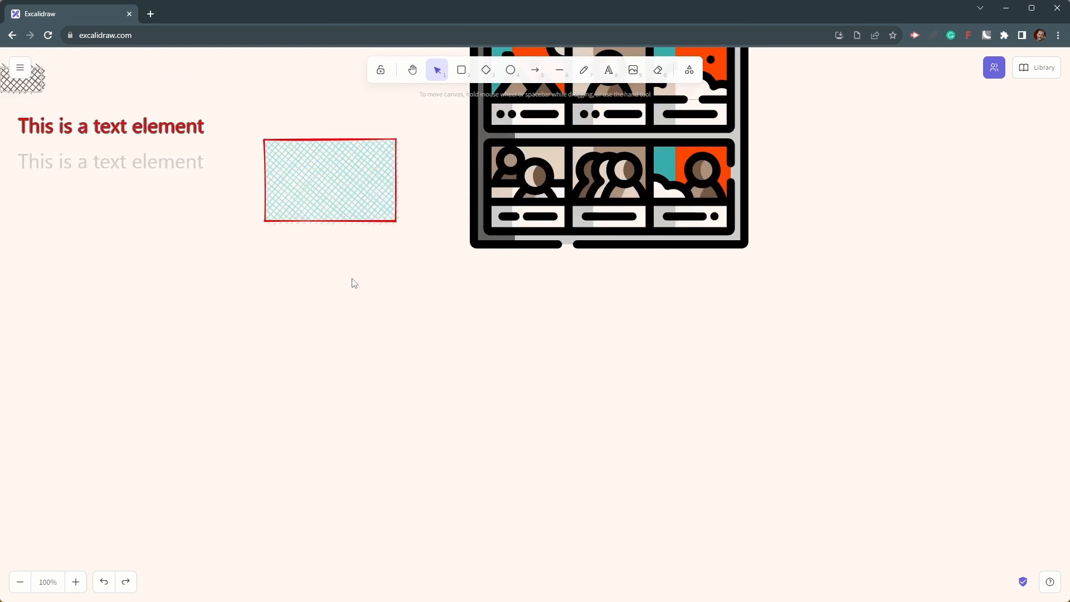
{"action": "left_click", "coordinate": [342, 296]}
{"action": "left_click", "coordinate": [659, 277]}
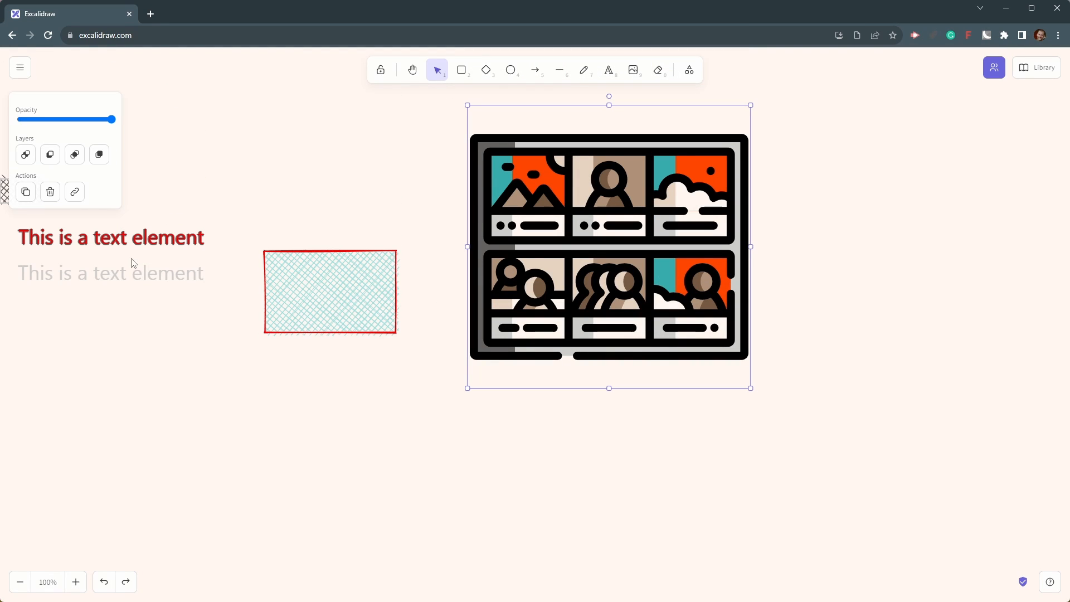
{"action": "left_click", "coordinate": [137, 241]}
{"action": "left_click", "coordinate": [169, 277]}
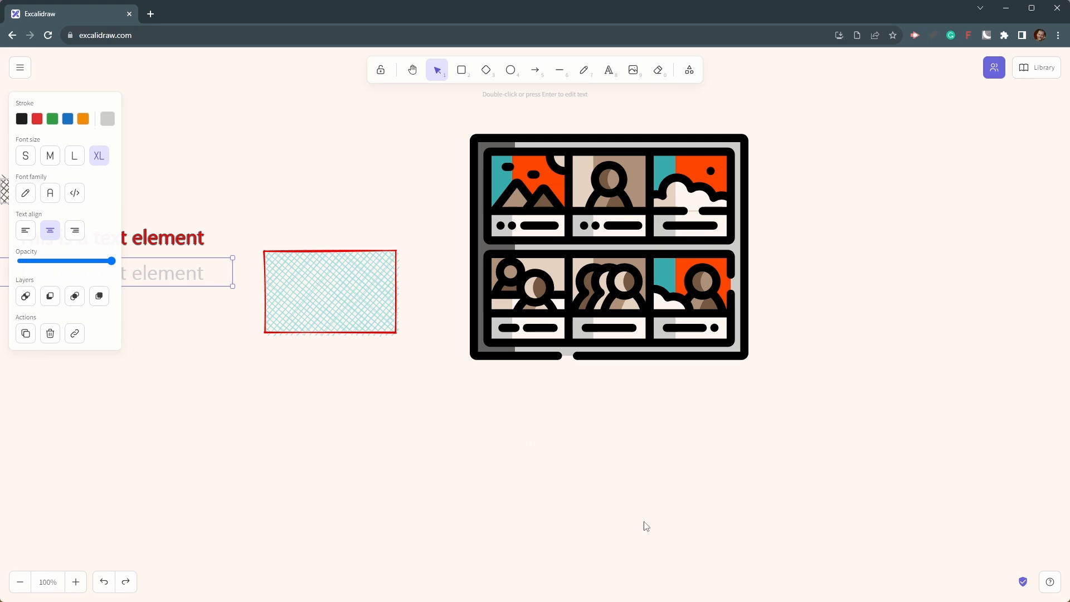
{"action": "left_click", "coordinate": [380, 300]}
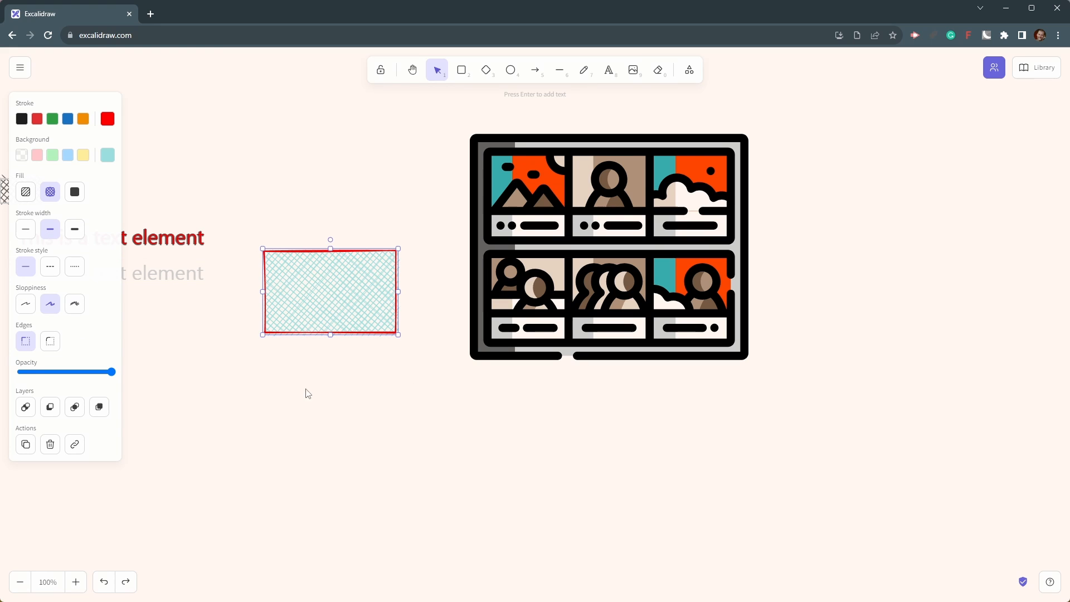
Step: Open Scratchpad.png from the Downloads folder in the image viewer to inspect it as a regular picture, and close the viewer
{"action": "left_click_drag", "start_coordinate": [306, 392], "coordinate": [479, 406]}
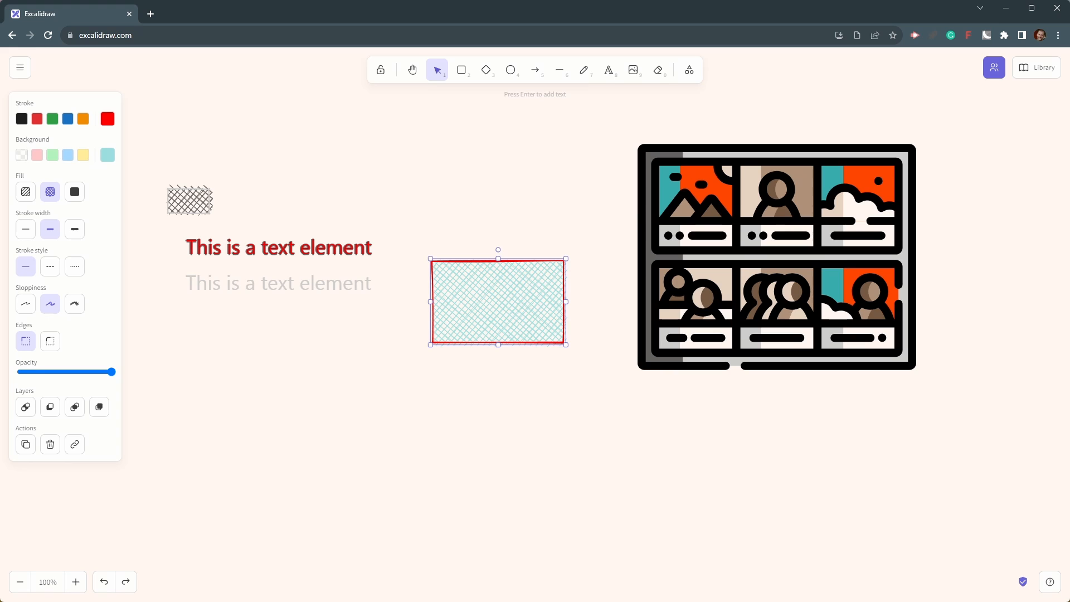
{"action": "left_click", "coordinate": [616, 601]}
{"action": "double_click", "coordinate": [482, 565]}
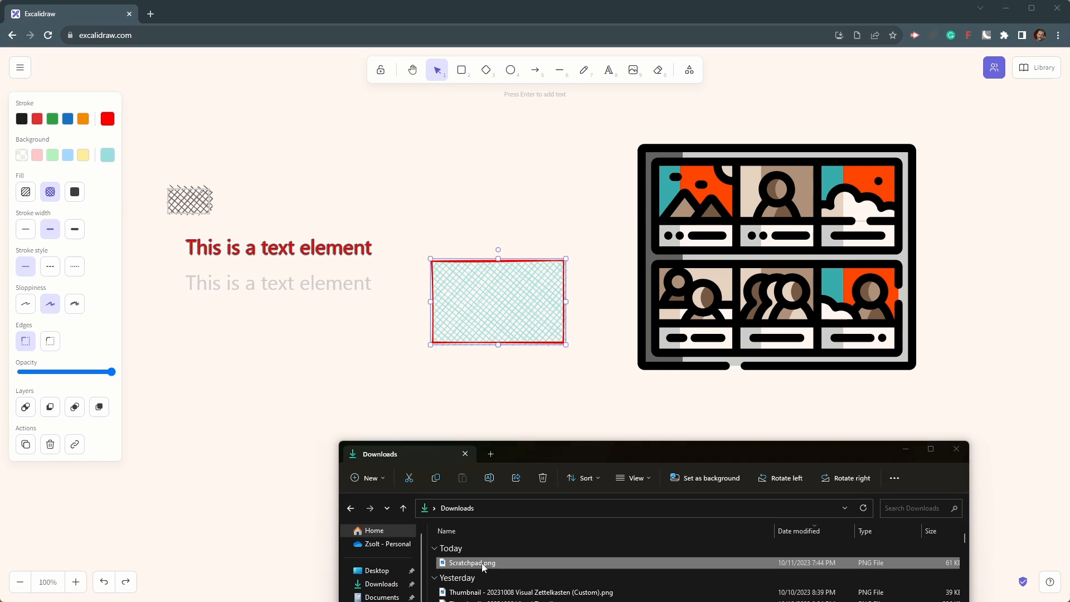
{"action": "left_click_drag", "start_coordinate": [285, 99], "coordinate": [623, 24]}
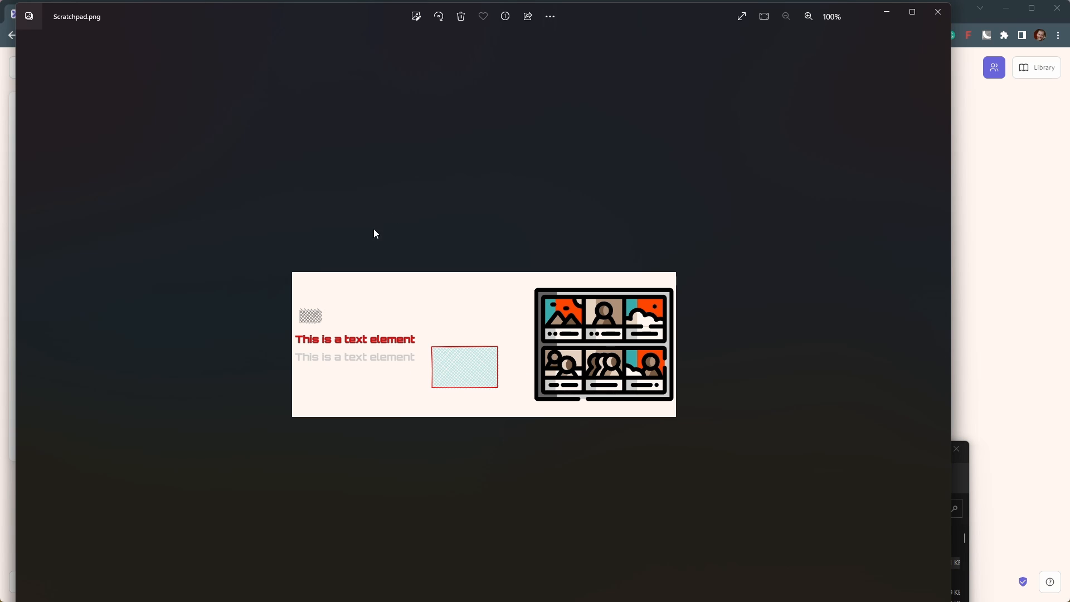
{"action": "left_click", "coordinate": [940, 12]}
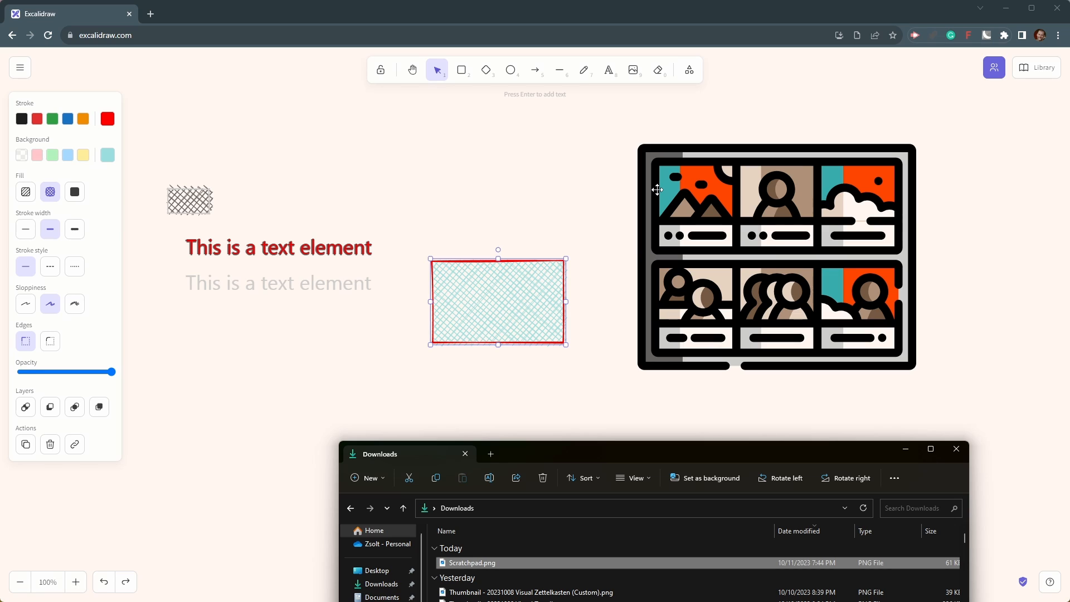
Step: Switch back to Obsidian and advance the Storyboard presentation to the slide about deleting a selected image or Markdown document from the vault
{"action": "left_click", "coordinate": [1008, 10]}
{"action": "left_click", "coordinate": [88, 13]}
{"action": "key", "text": "Right"}
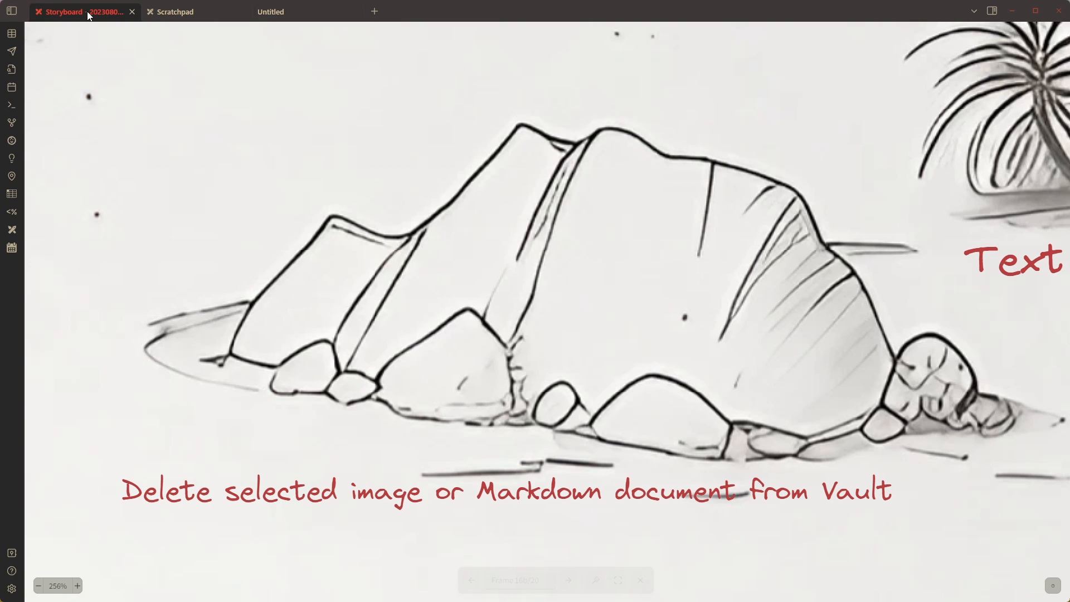
Step: In the Scratchpad drawing, move the flipchart photo from below the handwritten notes to the empty area above and left of them
{"action": "left_click", "coordinate": [179, 18]}
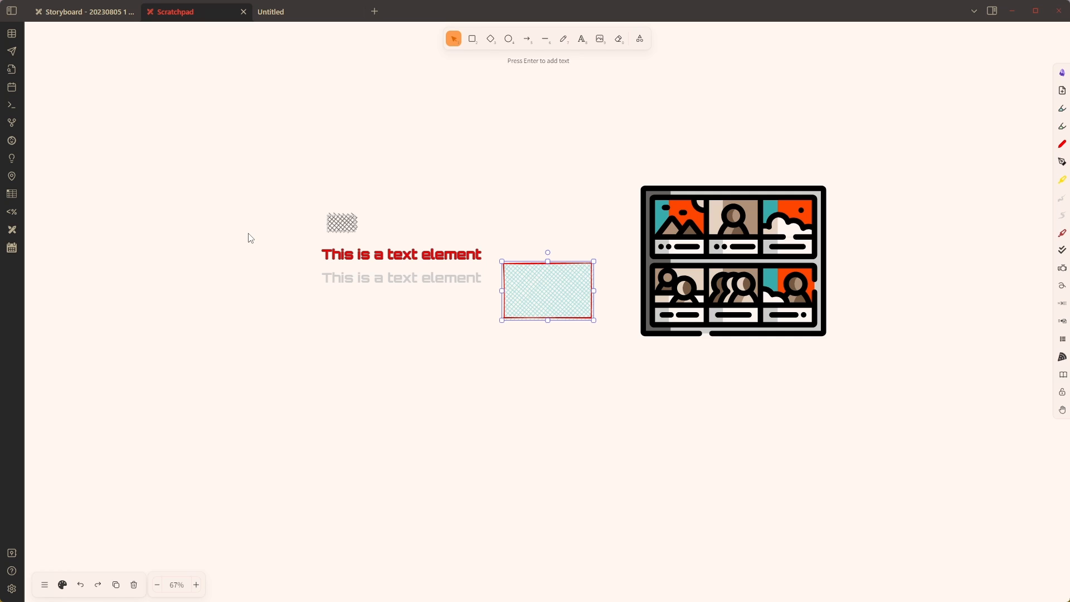
{"action": "scroll", "coordinate": [279, 279], "scroll_direction": "down", "scroll_amount": 5}
{"action": "left_click", "coordinate": [364, 374]}
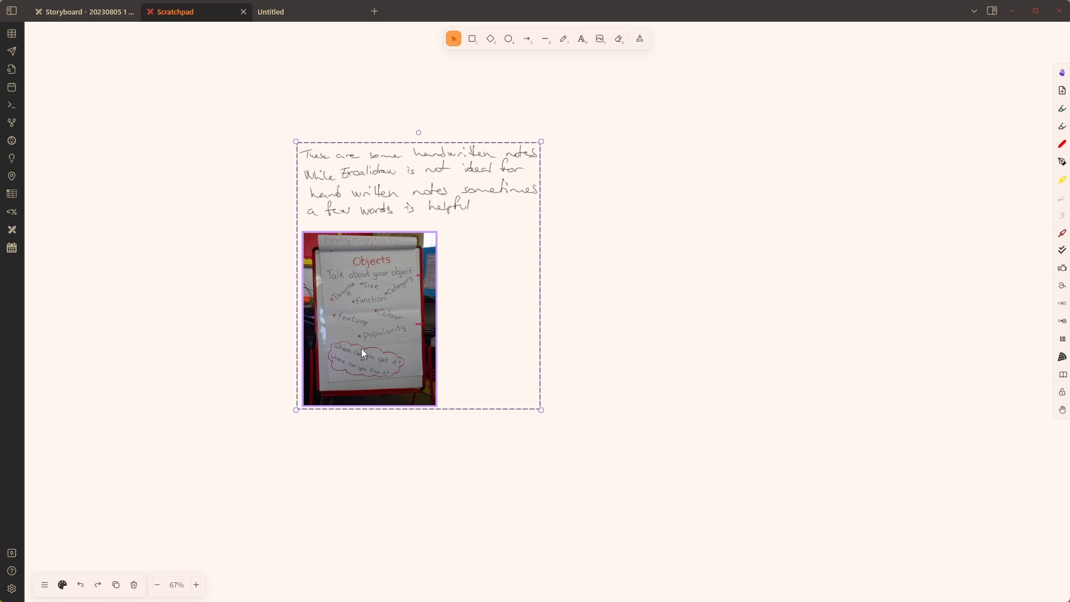
{"action": "left_click", "coordinate": [430, 412]}
{"action": "left_click_drag", "start_coordinate": [372, 329], "coordinate": [685, 186]}
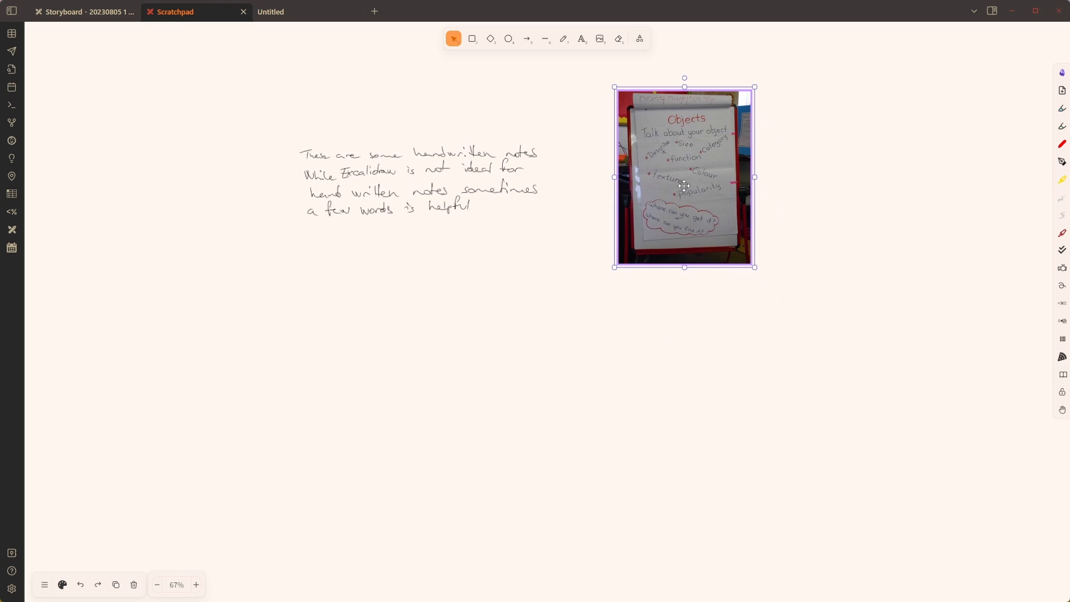
{"action": "scroll", "coordinate": [762, 237], "scroll_direction": "up", "scroll_amount": 3}
{"action": "left_click_drag", "start_coordinate": [684, 312], "coordinate": [233, 179]}
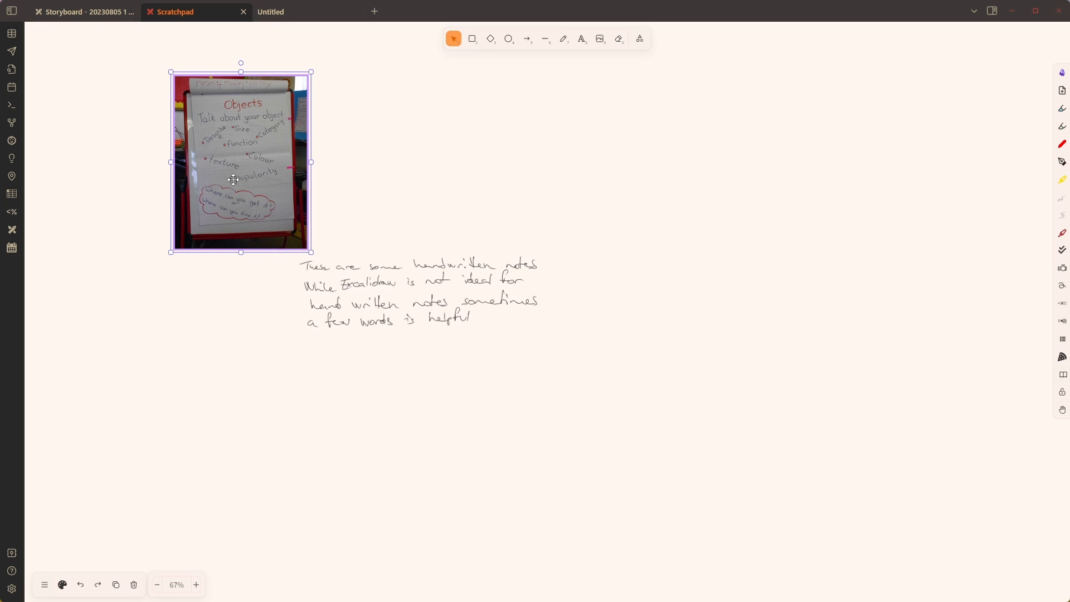
Step: With the flipchart photo selected, look up the command "Delete selected image or Markdown file from Obsidian Vault", dismiss it, and return to the Storyboard presentation
{"action": "scroll", "coordinate": [248, 133], "scroll_direction": "up", "scroll_amount": 5}
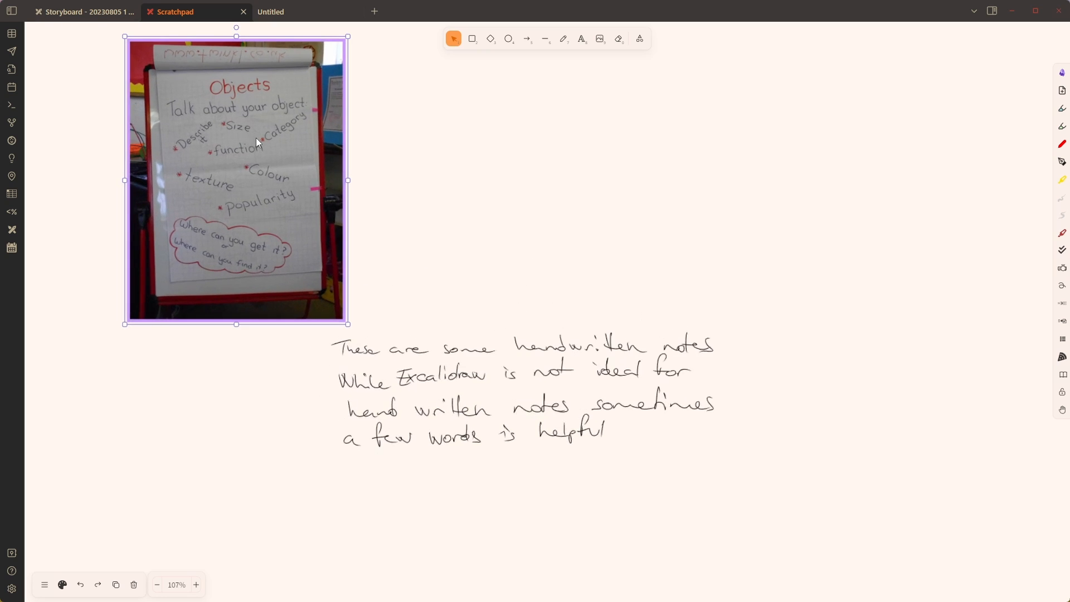
{"action": "left_click_drag", "start_coordinate": [447, 171], "coordinate": [559, 279]}
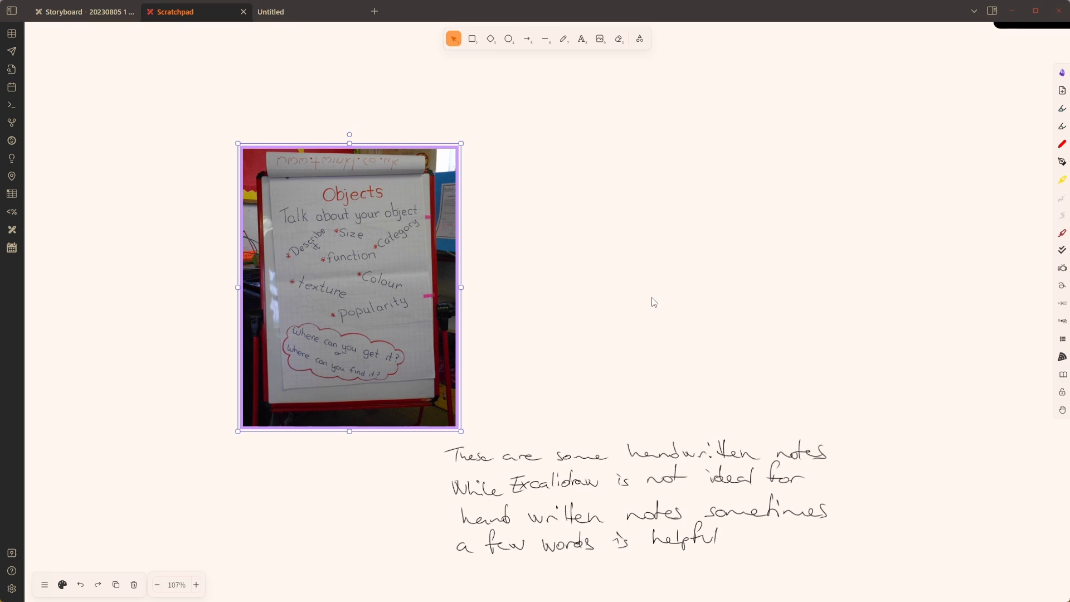
{"action": "key", "text": "ctrl+p"}
{"action": "type", "text": "delete"}
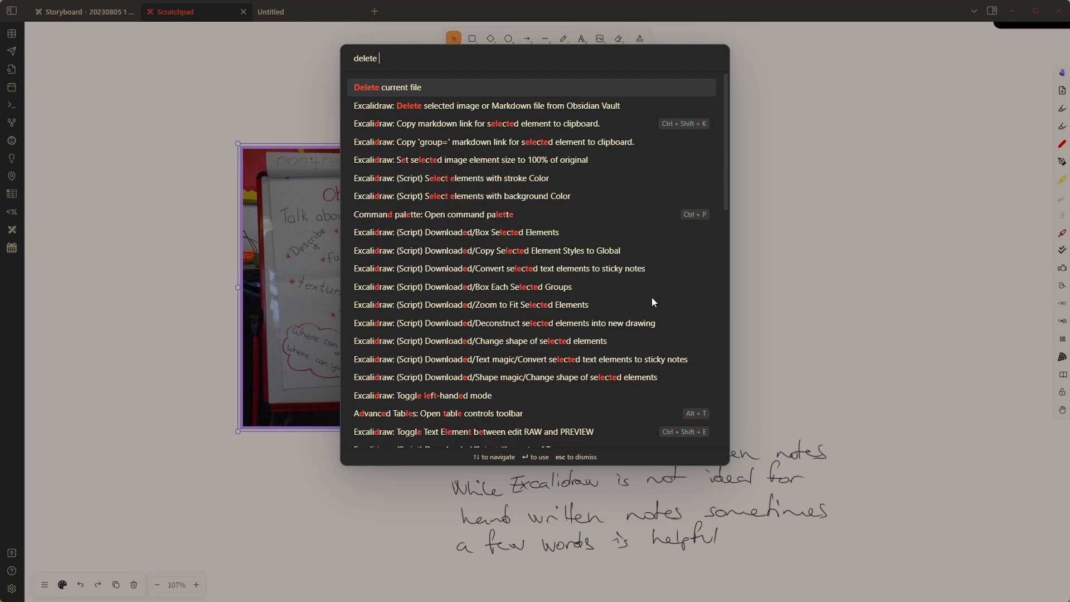
{"action": "key", "text": "Down"}
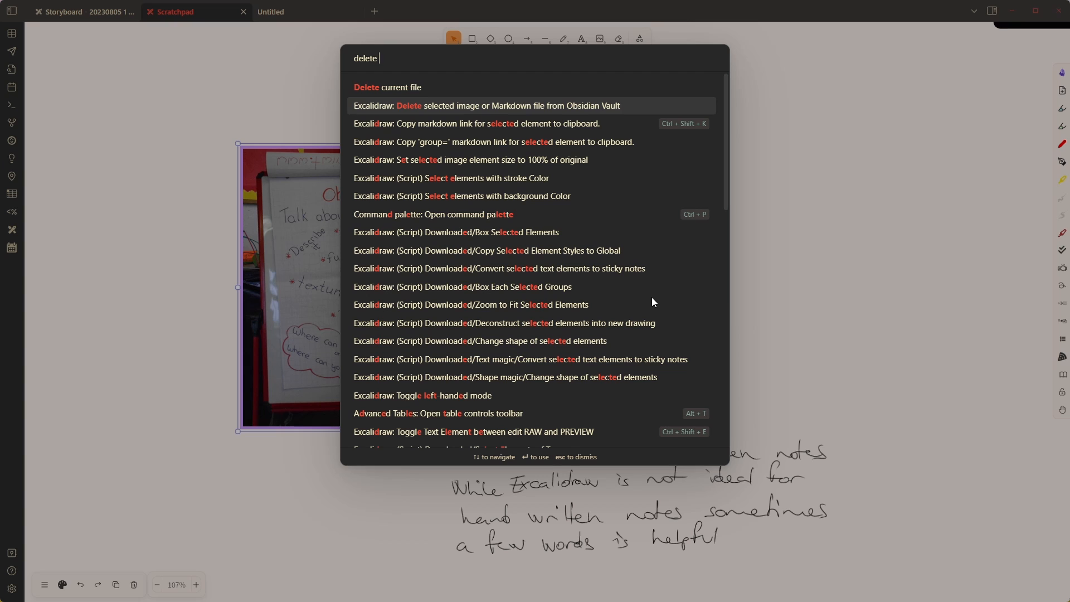
{"action": "left_click", "coordinate": [188, 207]}
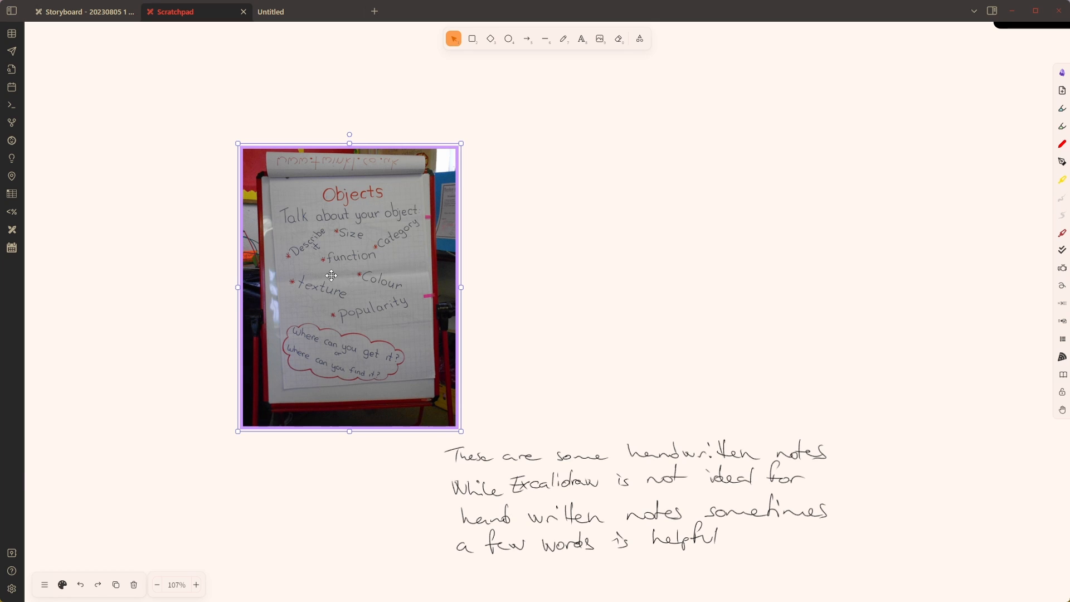
{"action": "left_click", "coordinate": [86, 15]}
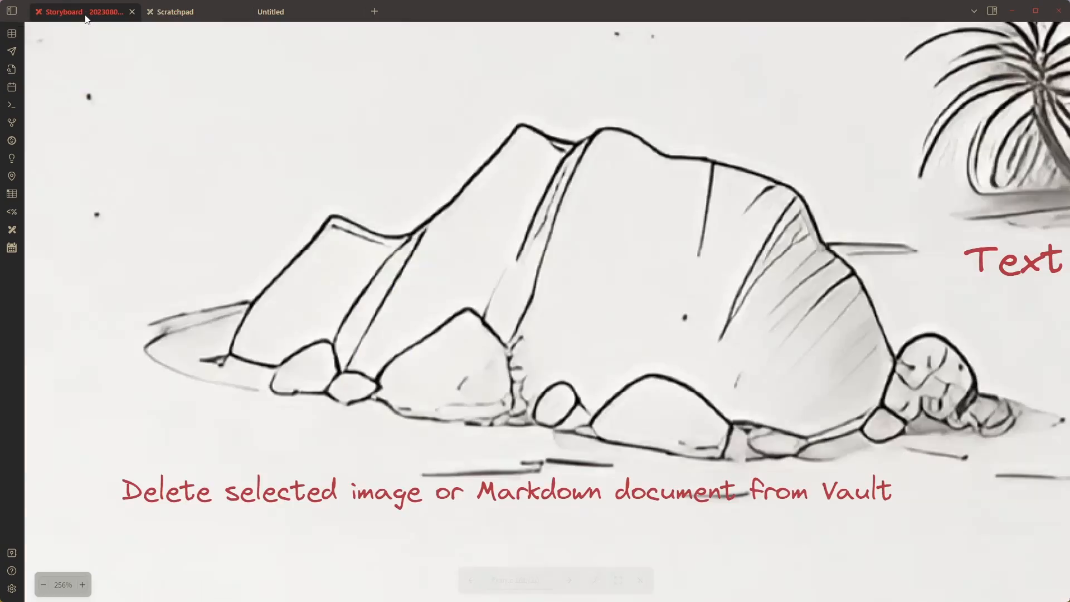